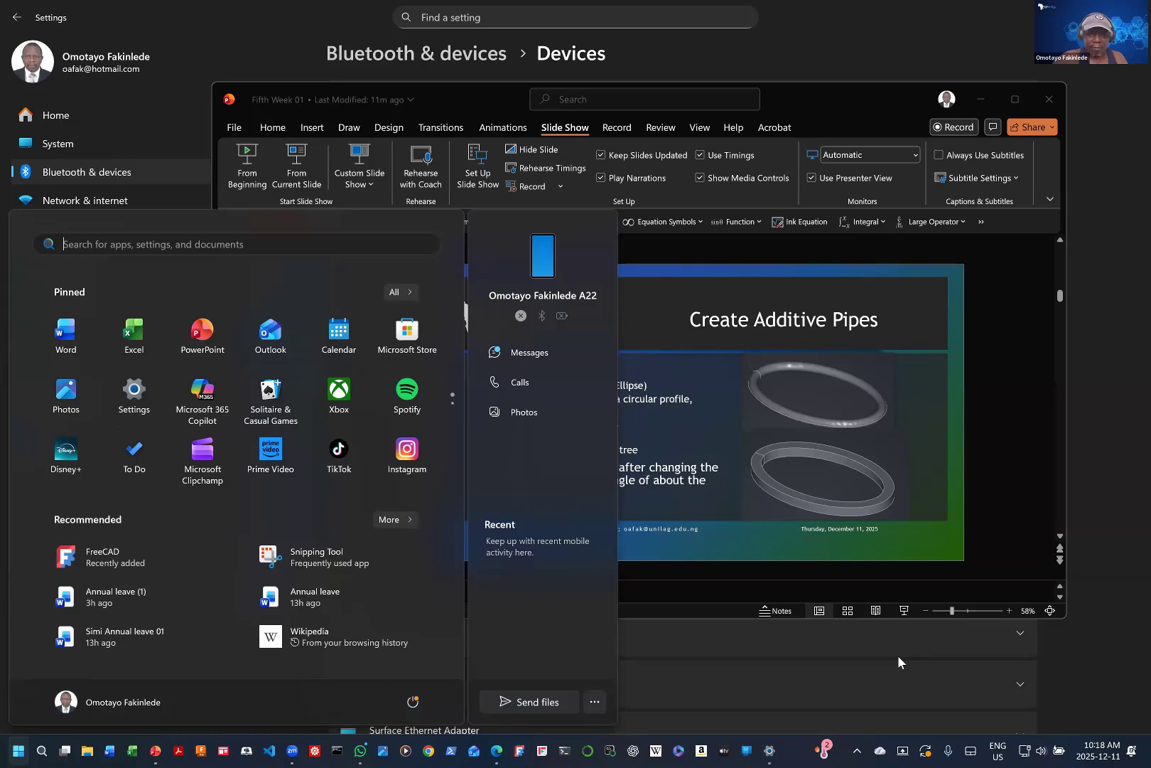
# Step: Switch to FreeCAD and create a new empty document
pyautogui.press('super')
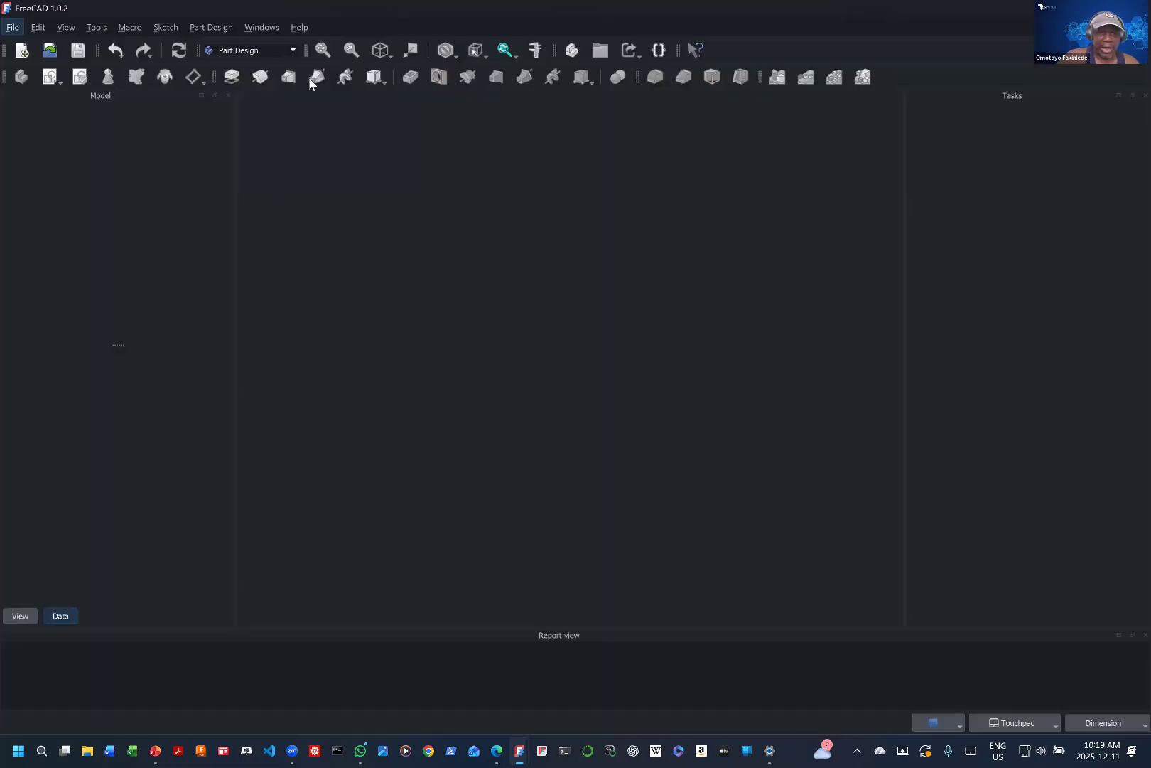
pyautogui.click(13, 29)
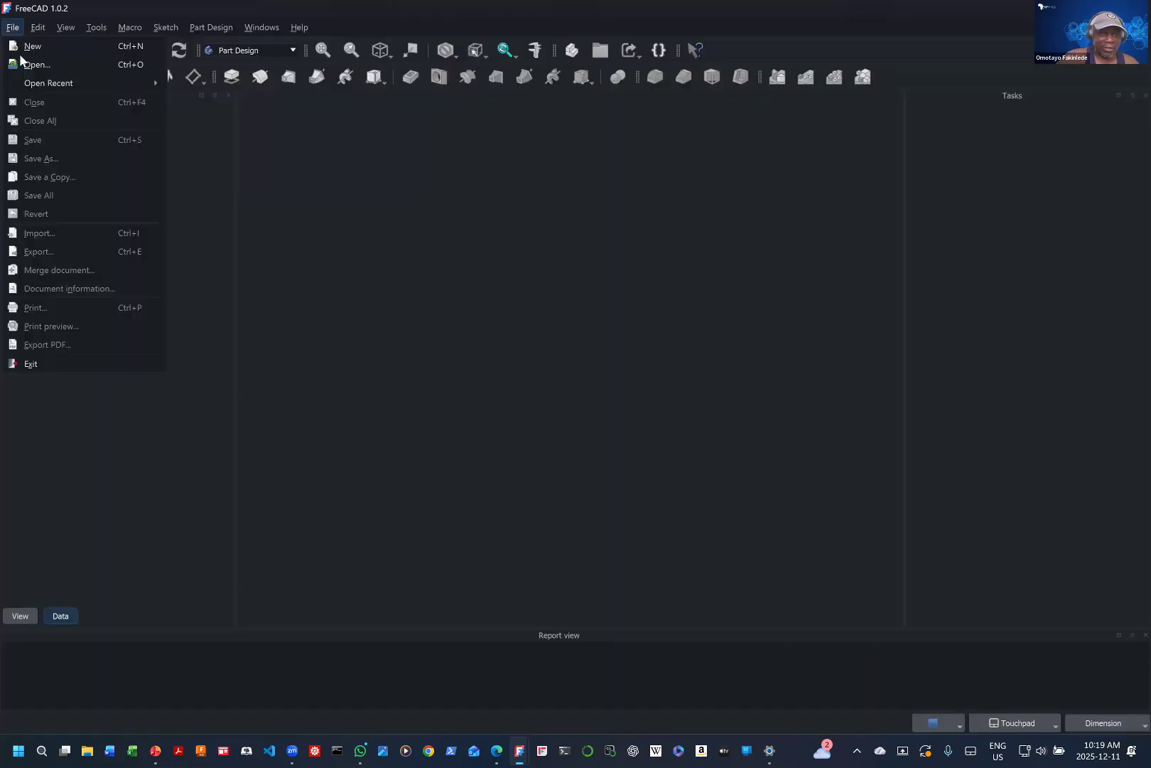
pyautogui.press('Escape')
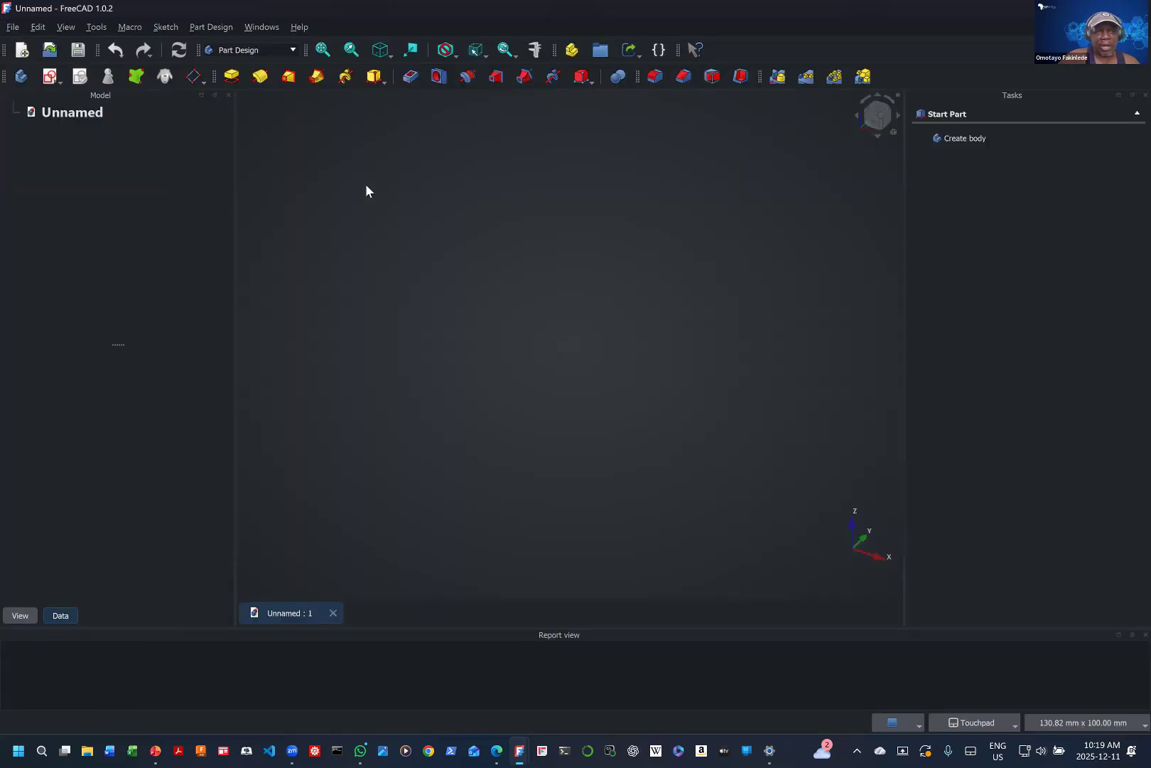
# Step: Start a new sketch in a new body, attached to the XY plane
pyautogui.click(50, 76)
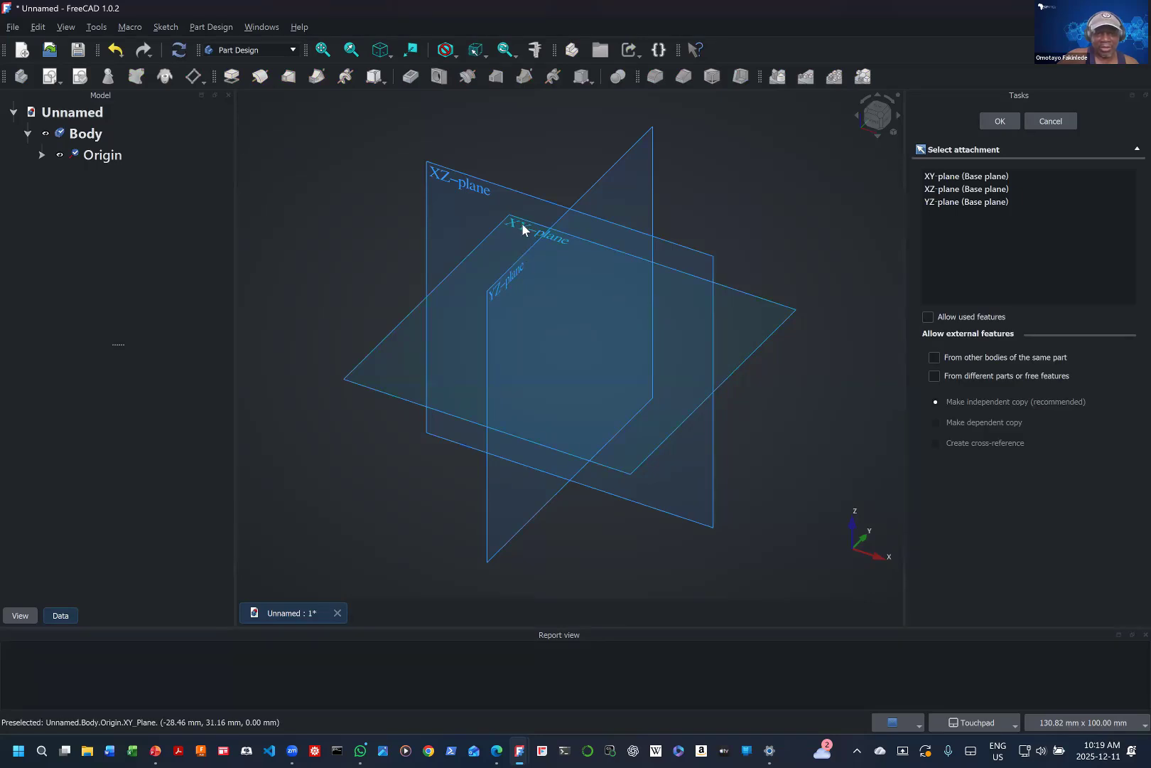
pyautogui.click(519, 222)
pyautogui.click(524, 224)
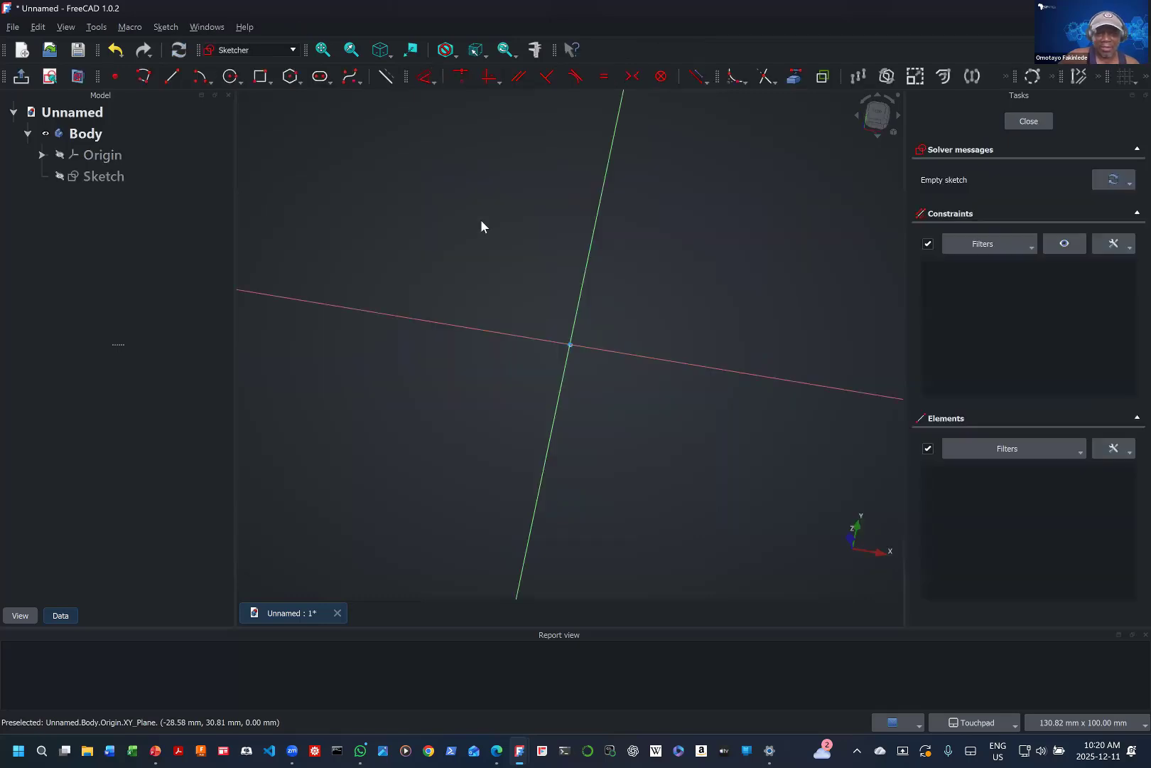
# Step: Draw an ellipse centred on the origin with a 50 mm major radius at 0° and a 30 mm minor radius
pyautogui.click(242, 82)
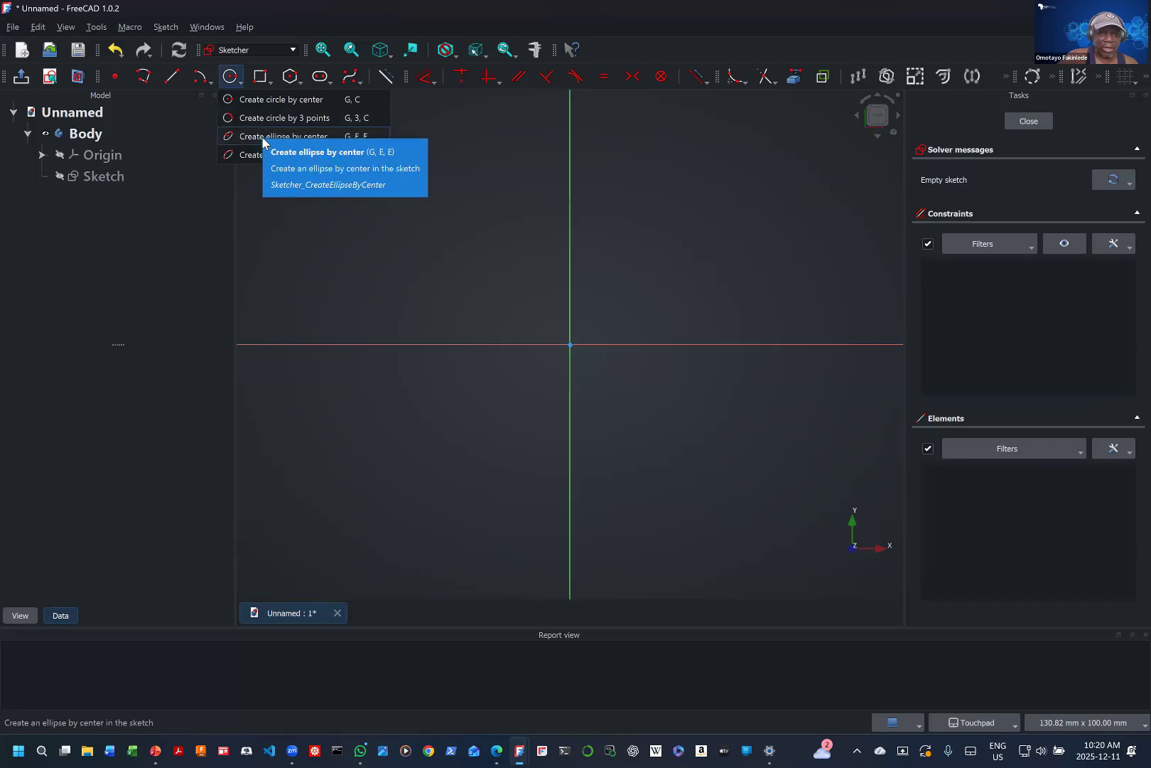
pyautogui.click(284, 136)
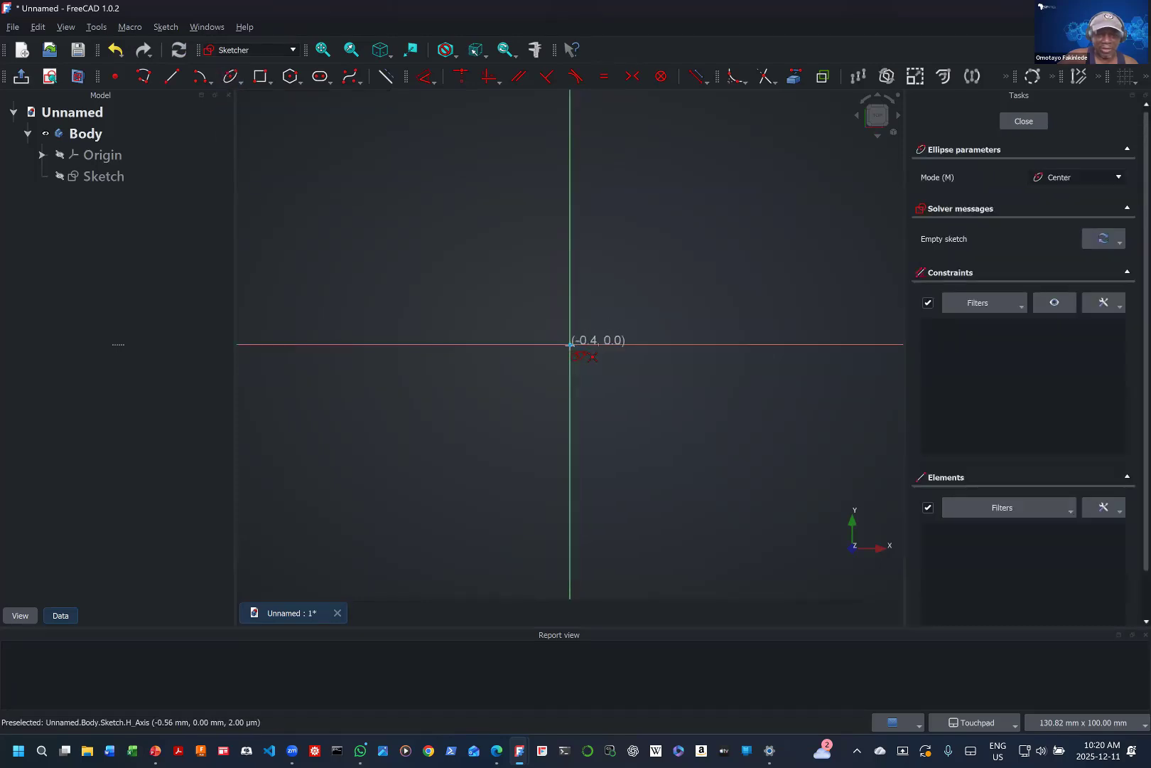
pyautogui.click(665, 374)
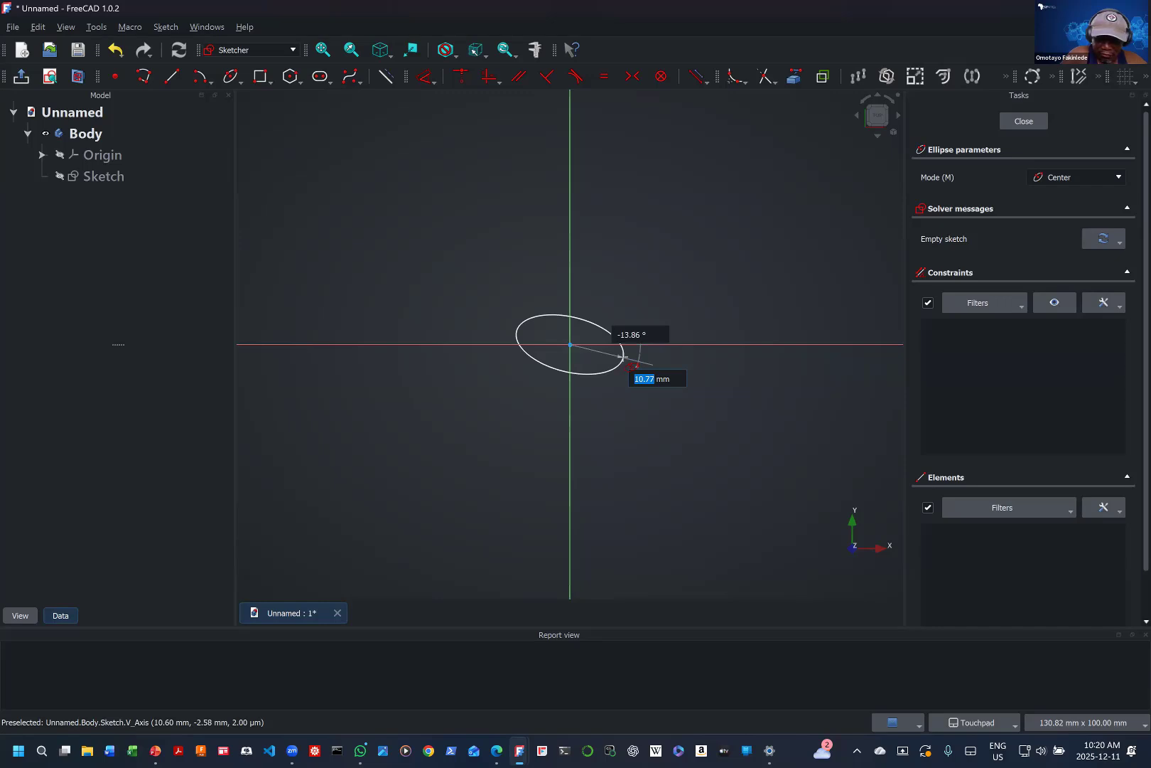
pyautogui.write('5')
pyautogui.press('Tab')
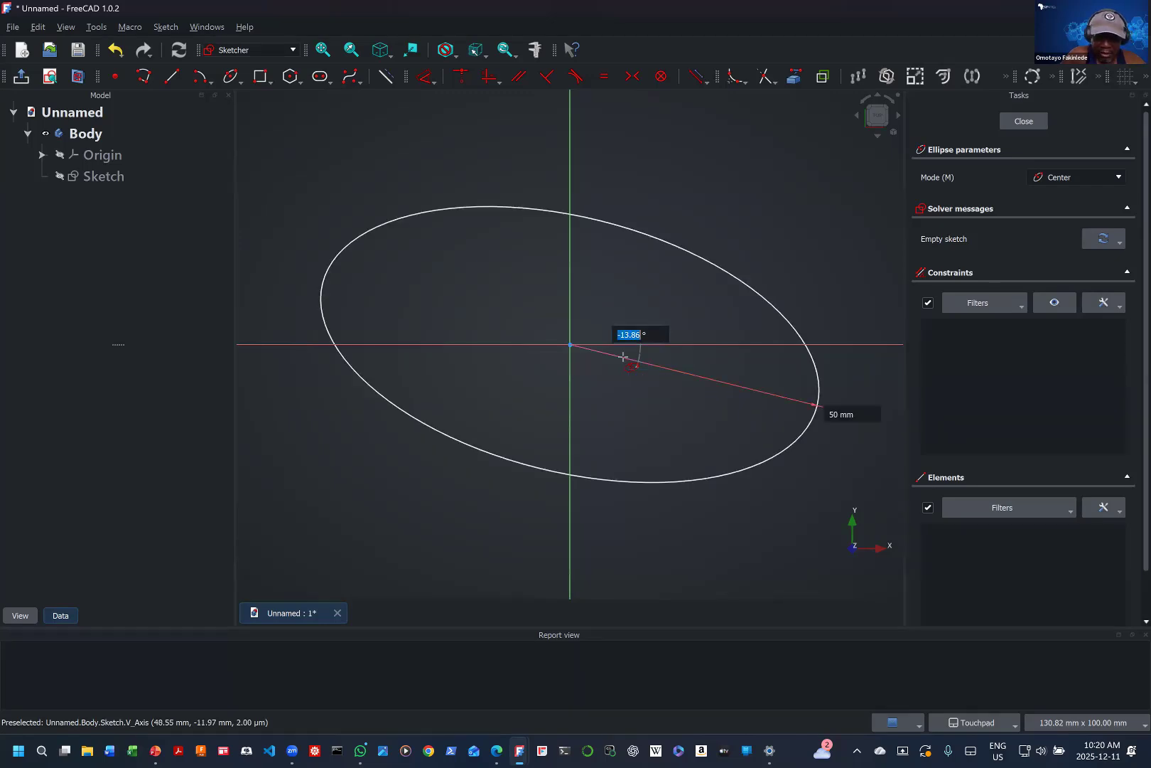
pyautogui.write('0')
pyautogui.press('Tab')
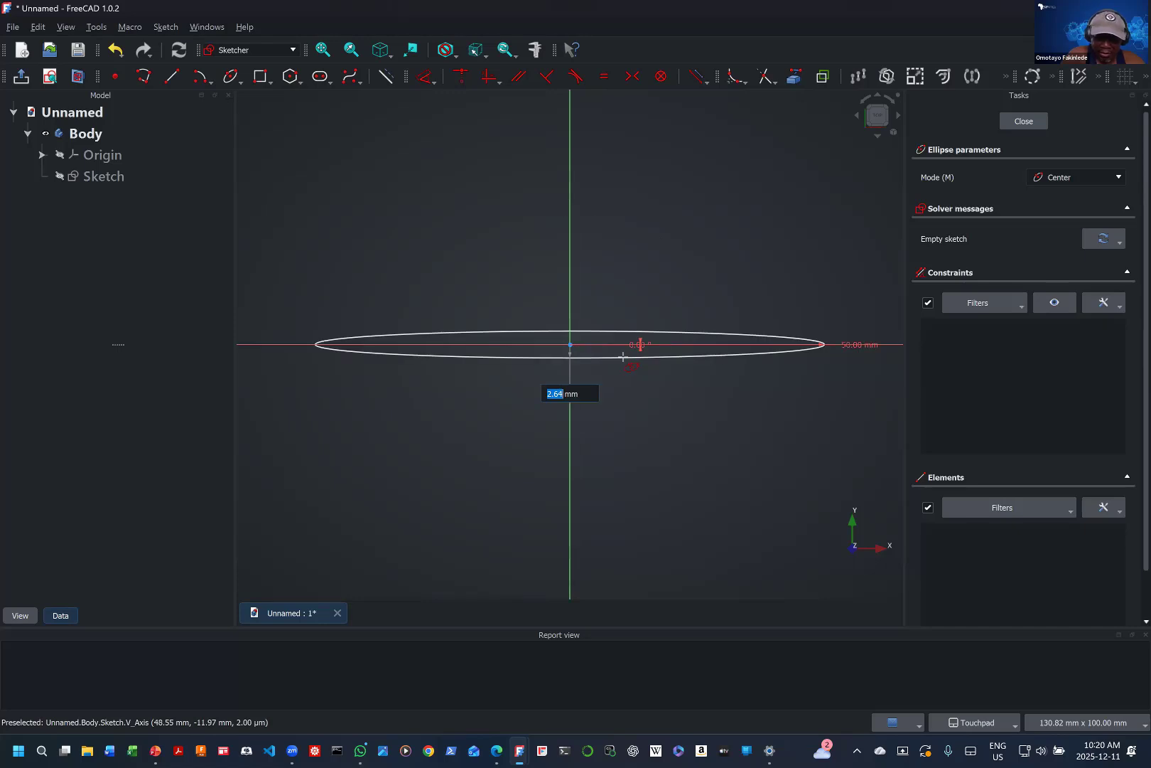
pyautogui.write('30')
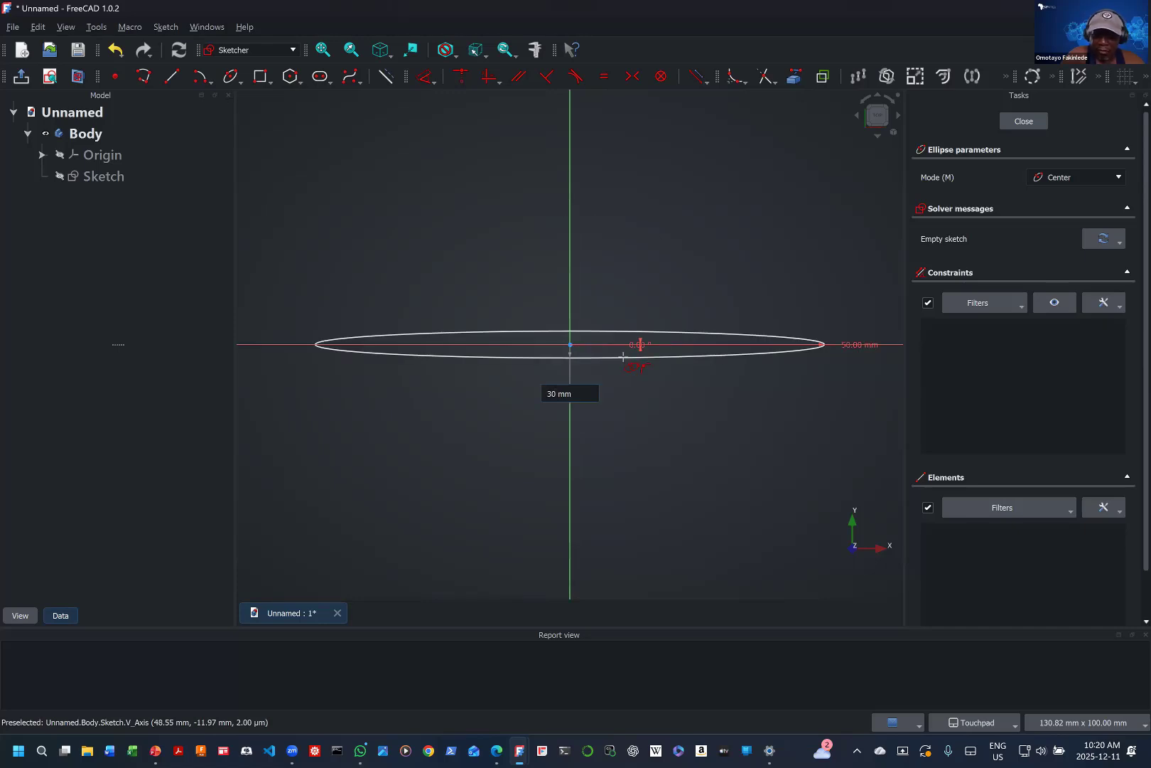
pyautogui.press('Return')
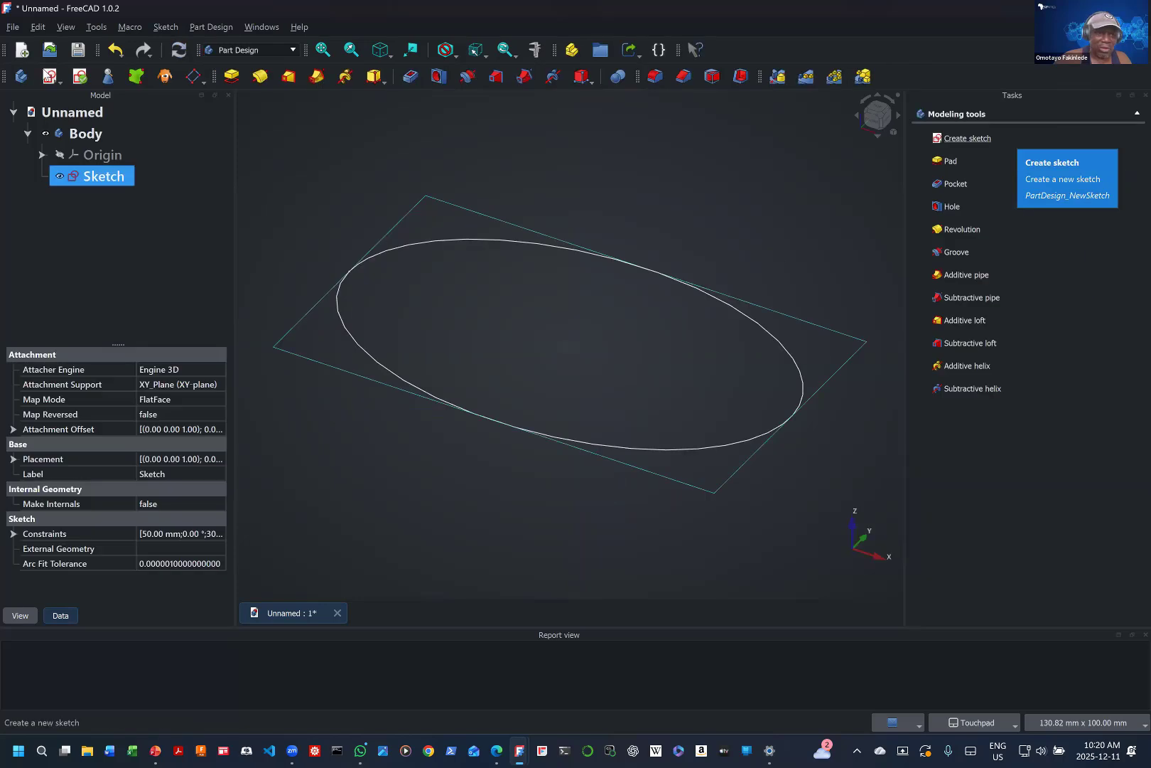
# Step: Start a second sketch in the body, attached to the XZ plane
pyautogui.click(51, 76)
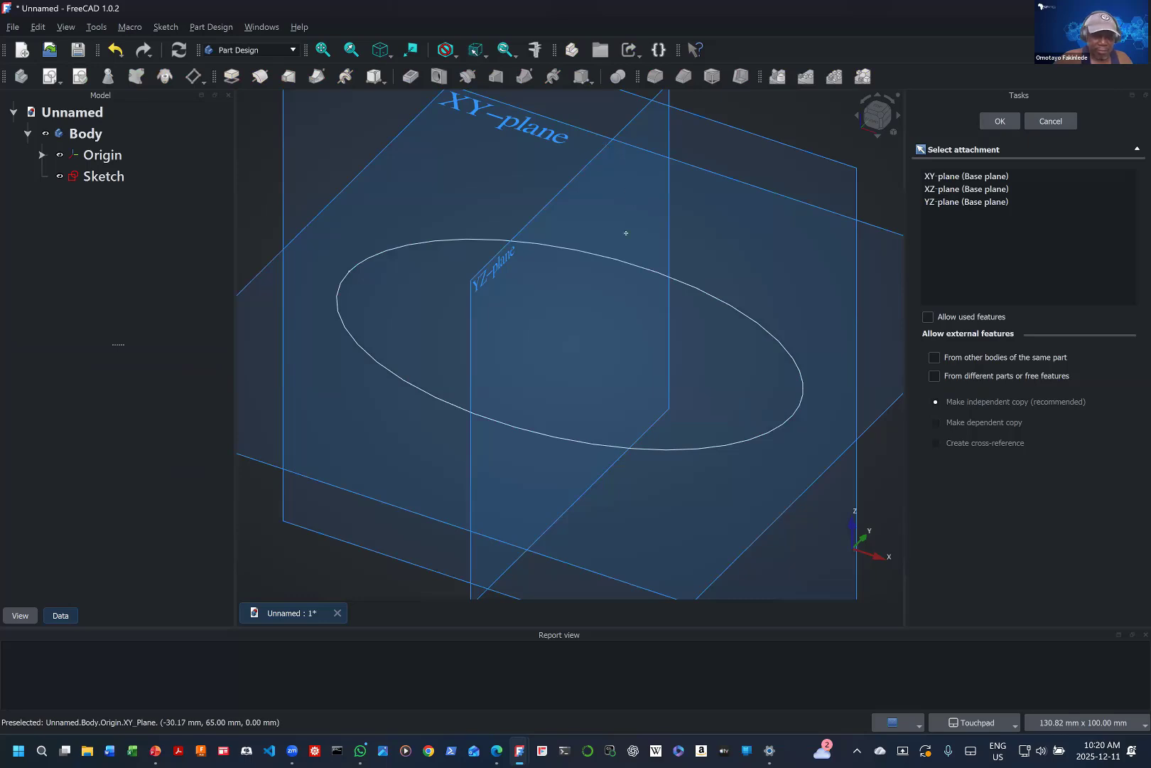
pyautogui.keyDown('shift'); pyautogui.moveTo(618, 276); pyautogui.dragTo(609, 360, button='middle'); pyautogui.keyUp('shift')
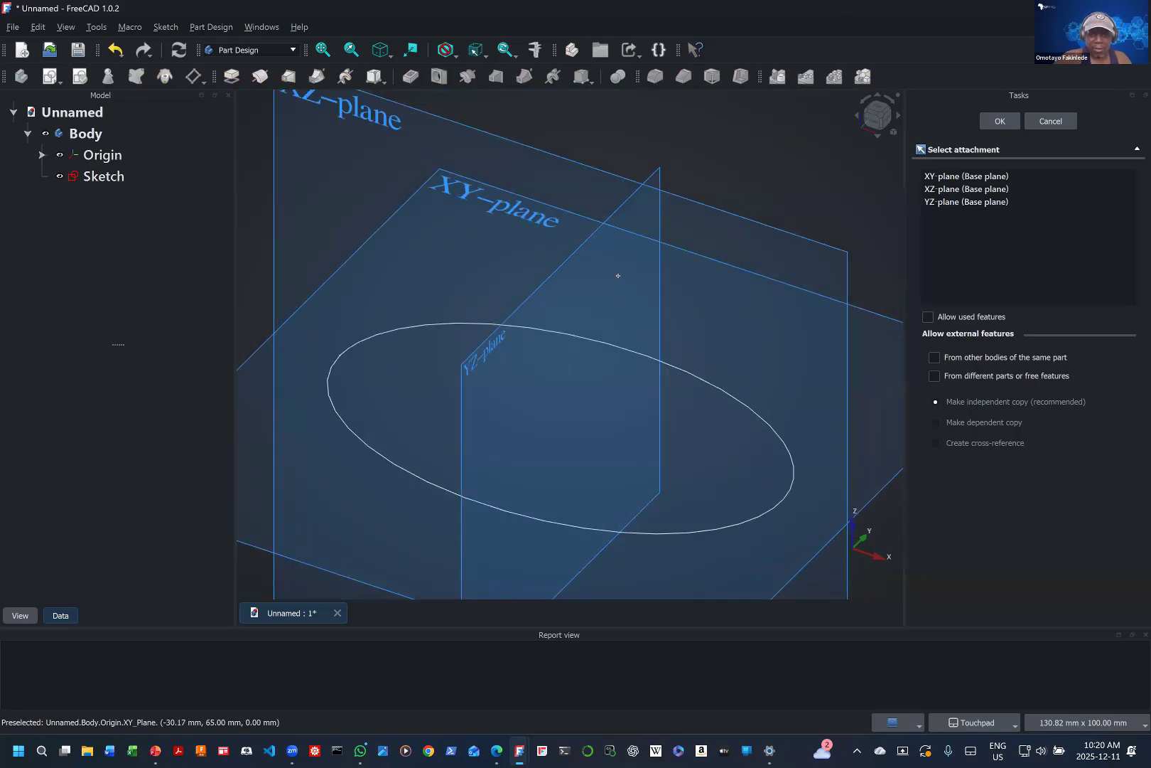
pyautogui.keyDown('shift'); pyautogui.moveTo(629, 310); pyautogui.dragTo(630, 311, button='middle'); pyautogui.keyUp('shift')
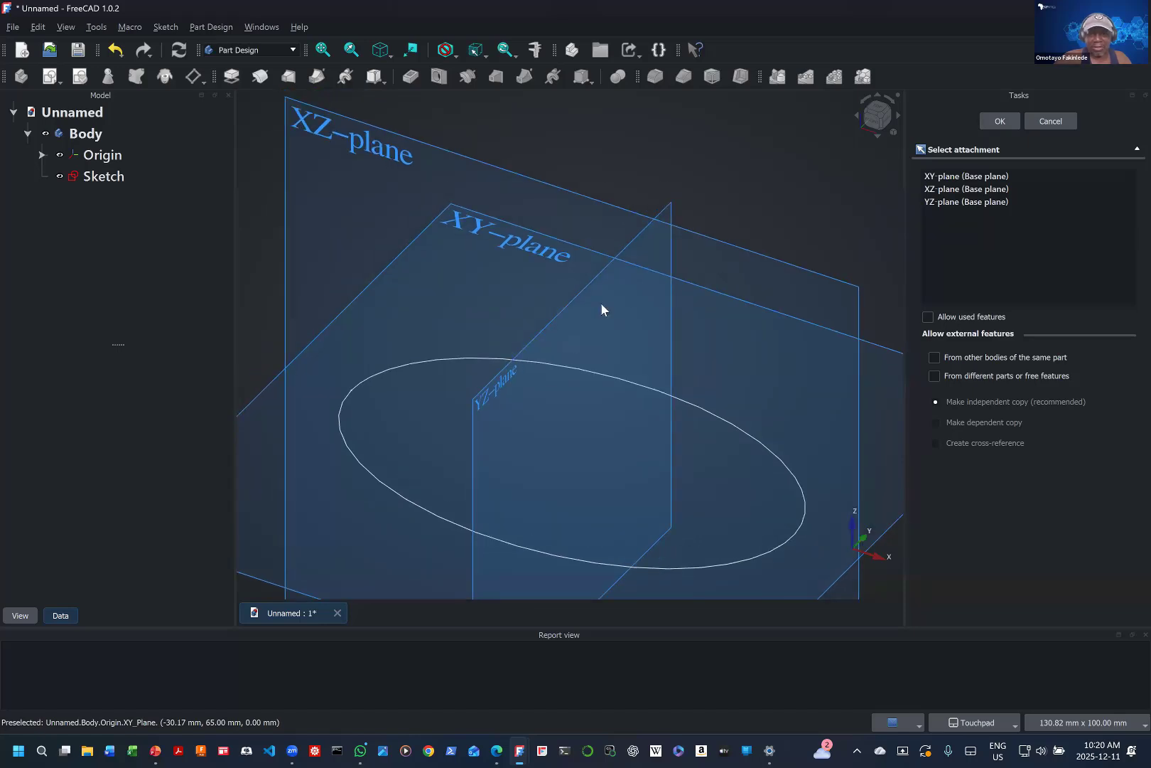
pyautogui.click(381, 152)
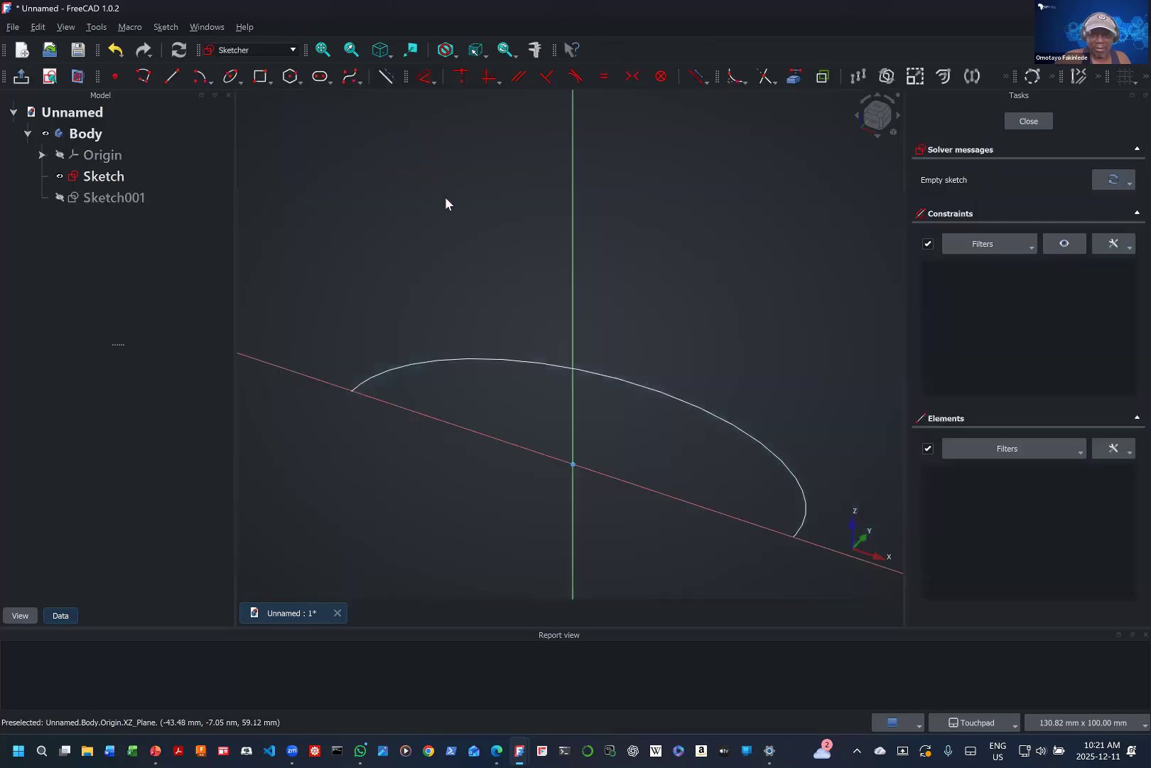
# Step: Draw a circle about 7.8 mm in diameter, centred on the horizontal axis about 49.8 mm from the origin in the positive X direction
pyautogui.click(241, 87)
pyautogui.click(254, 101)
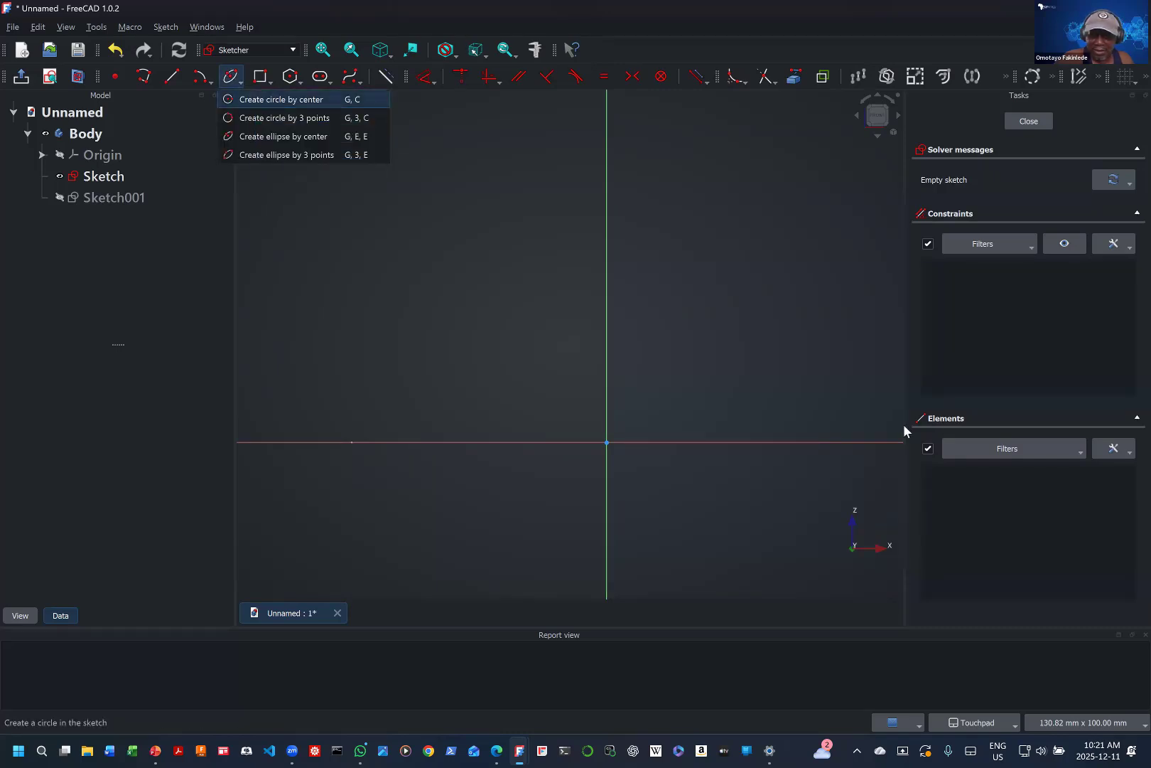
pyautogui.click(861, 443)
pyautogui.click(855, 459)
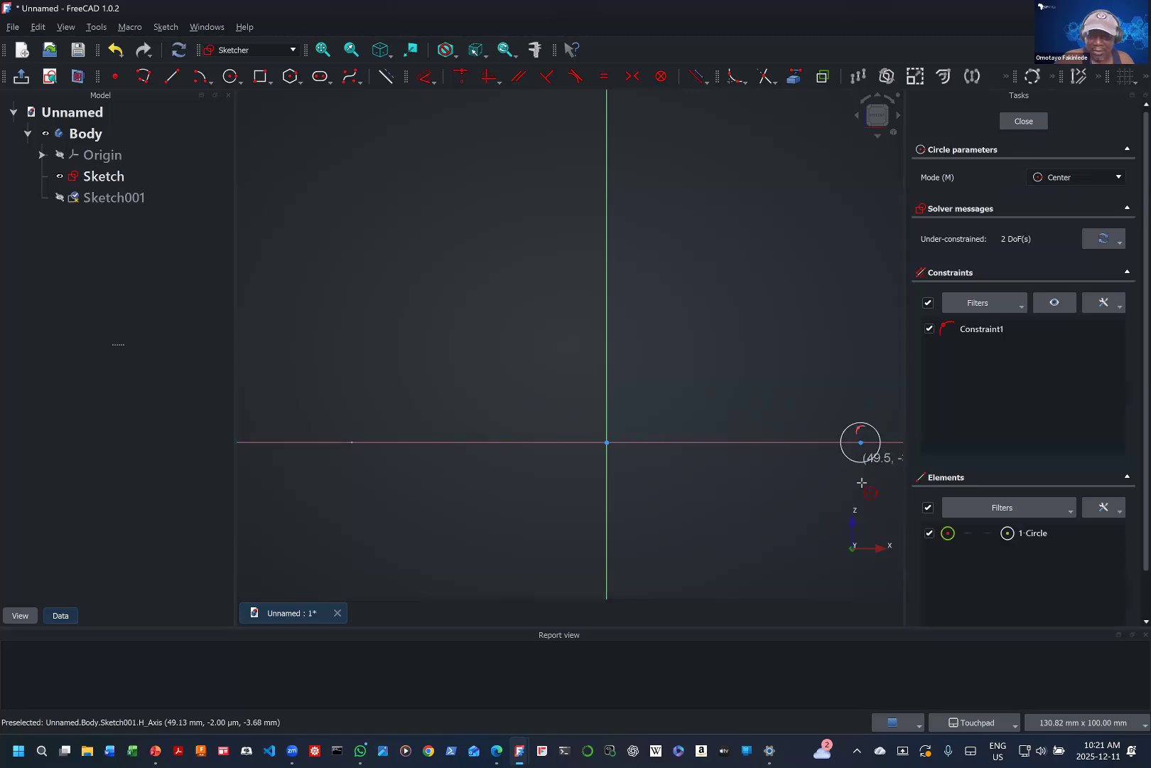
pyautogui.press('Escape')
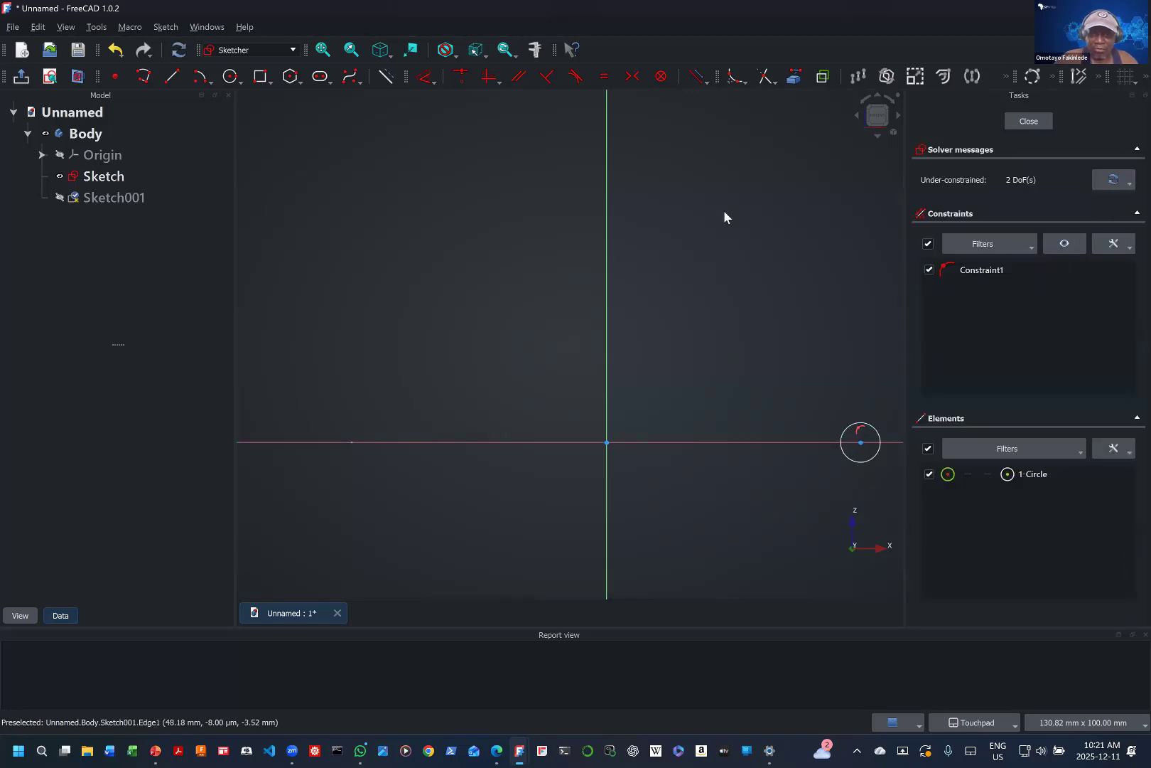
# Step: Constrain the circle's diameter to 7 mm
pyautogui.click(435, 80)
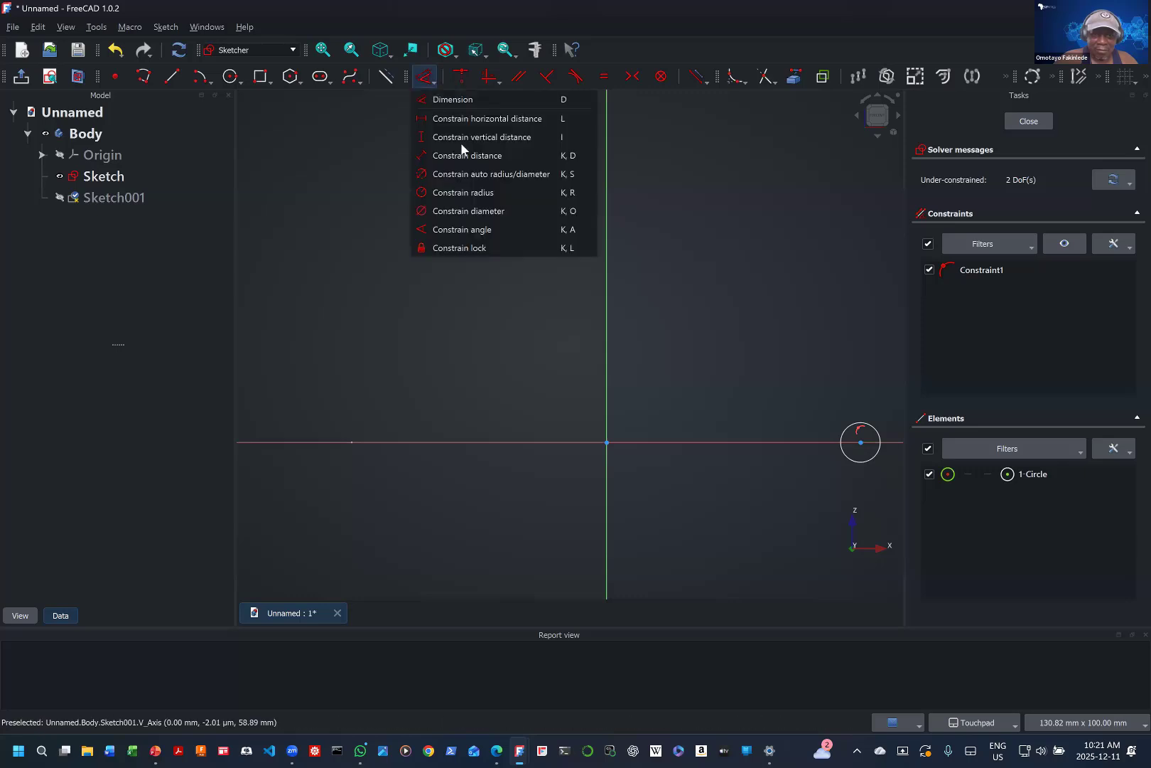
pyautogui.click(465, 211)
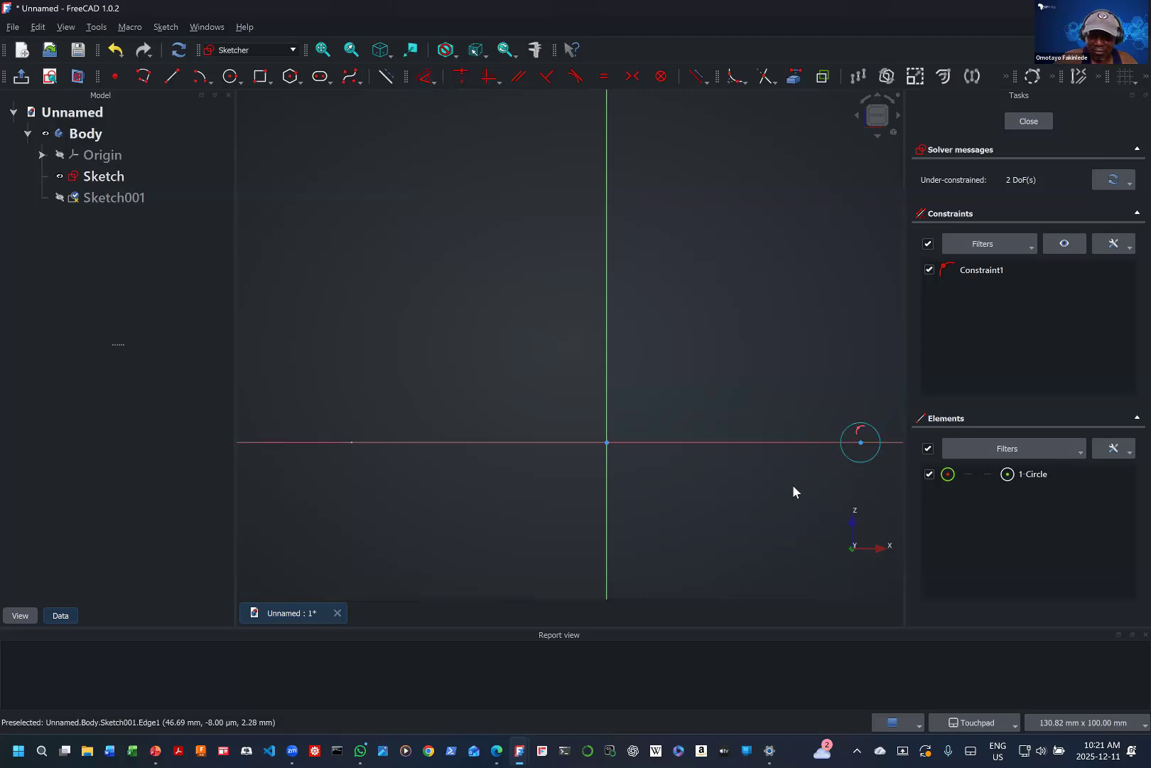
pyautogui.click(845, 431)
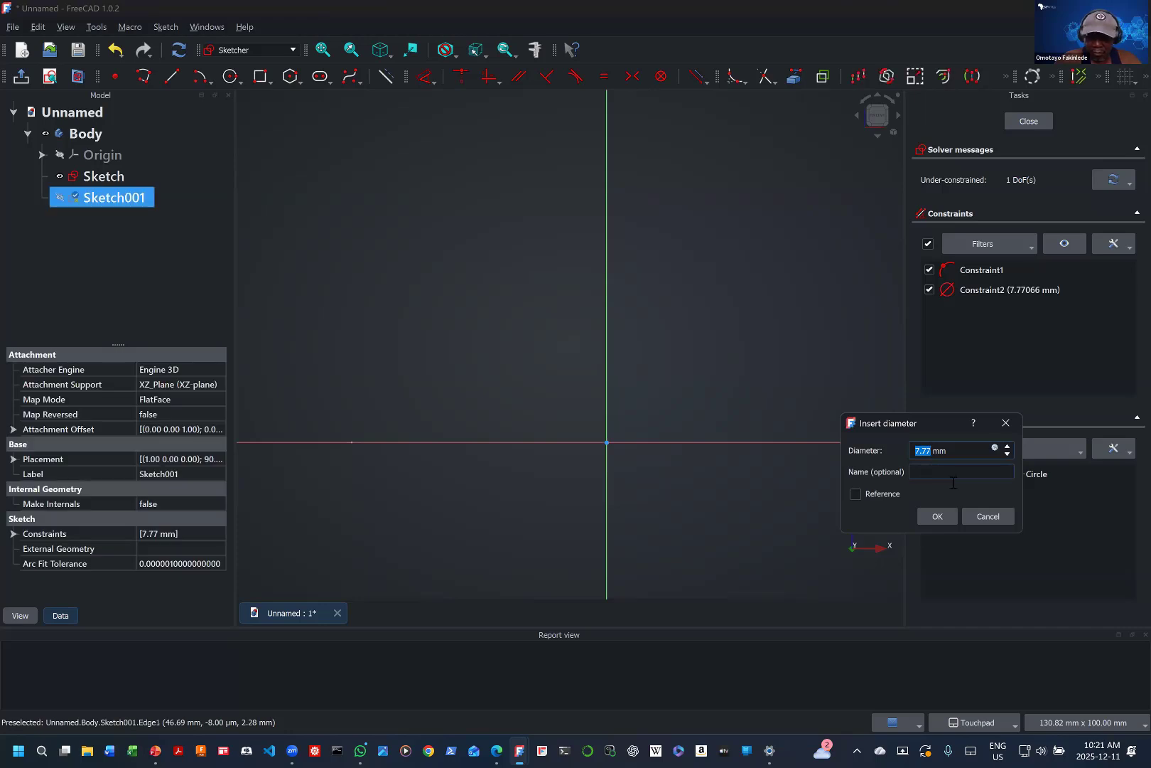
pyautogui.write('7')
pyautogui.press('Return')
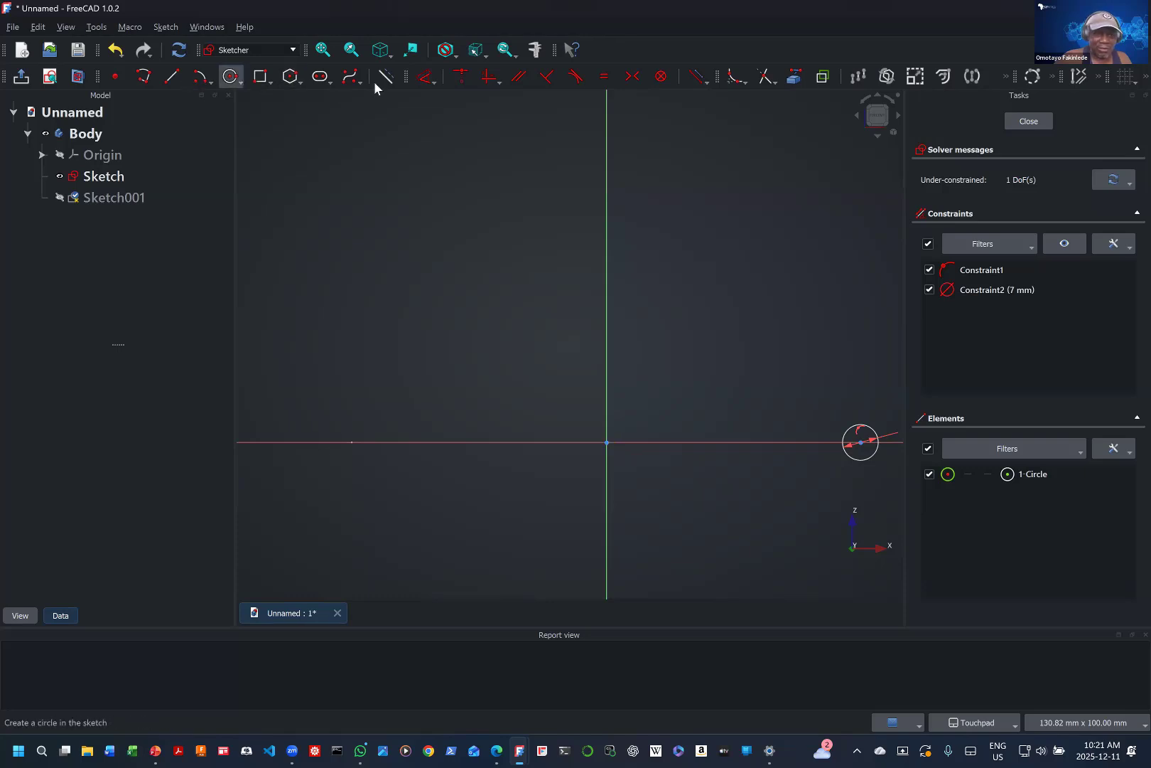
# Step: Constrain the horizontal distance between the circle's centre and the origin to 50 mm, and close the sketch
pyautogui.click(433, 84)
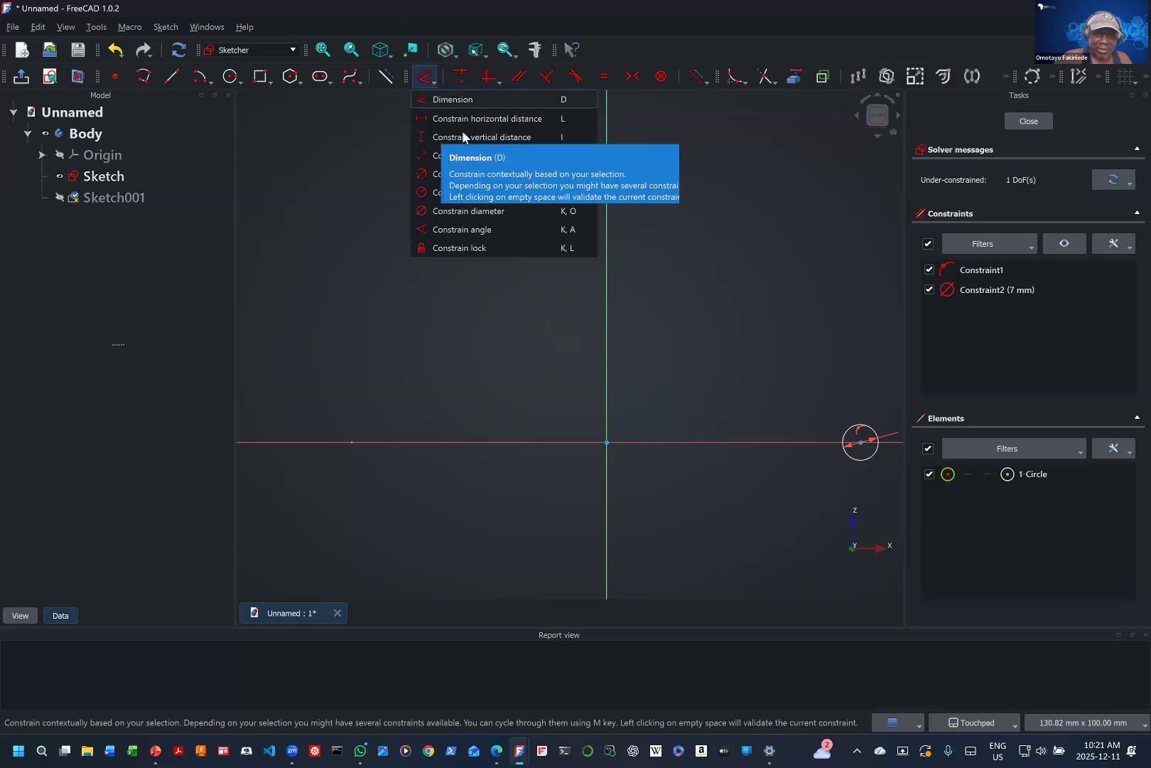
pyautogui.click(471, 118)
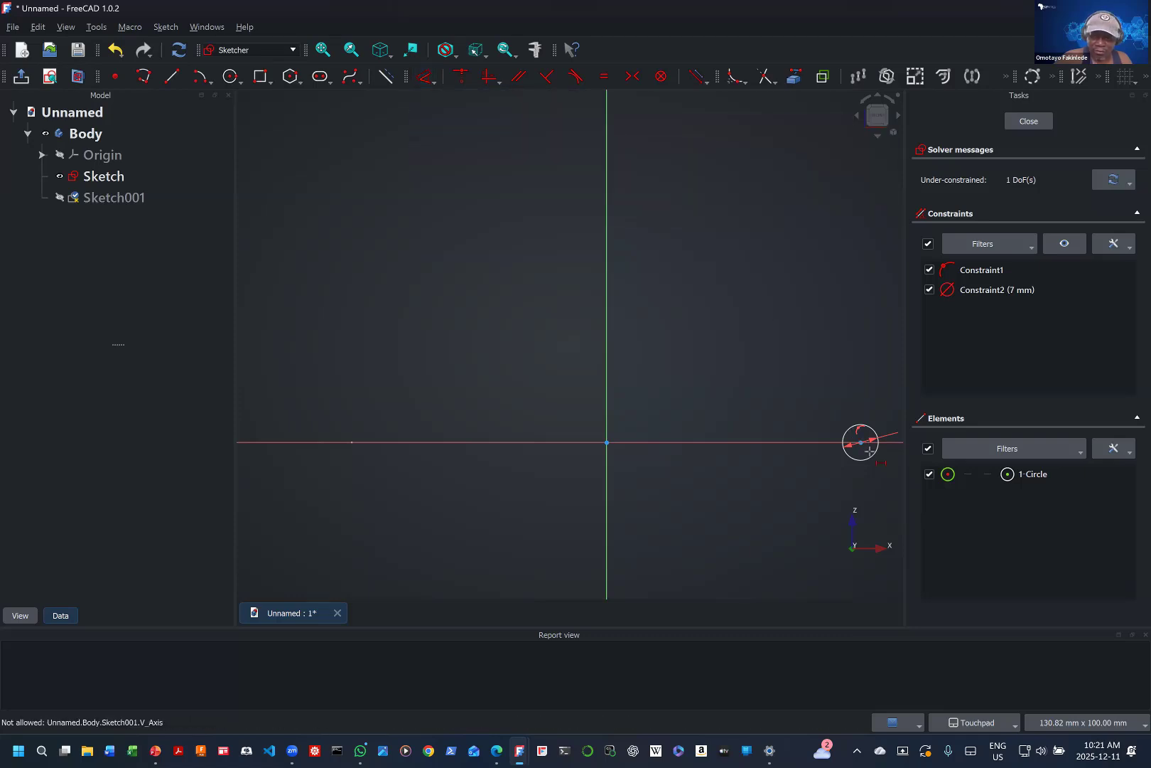
pyautogui.click(860, 442)
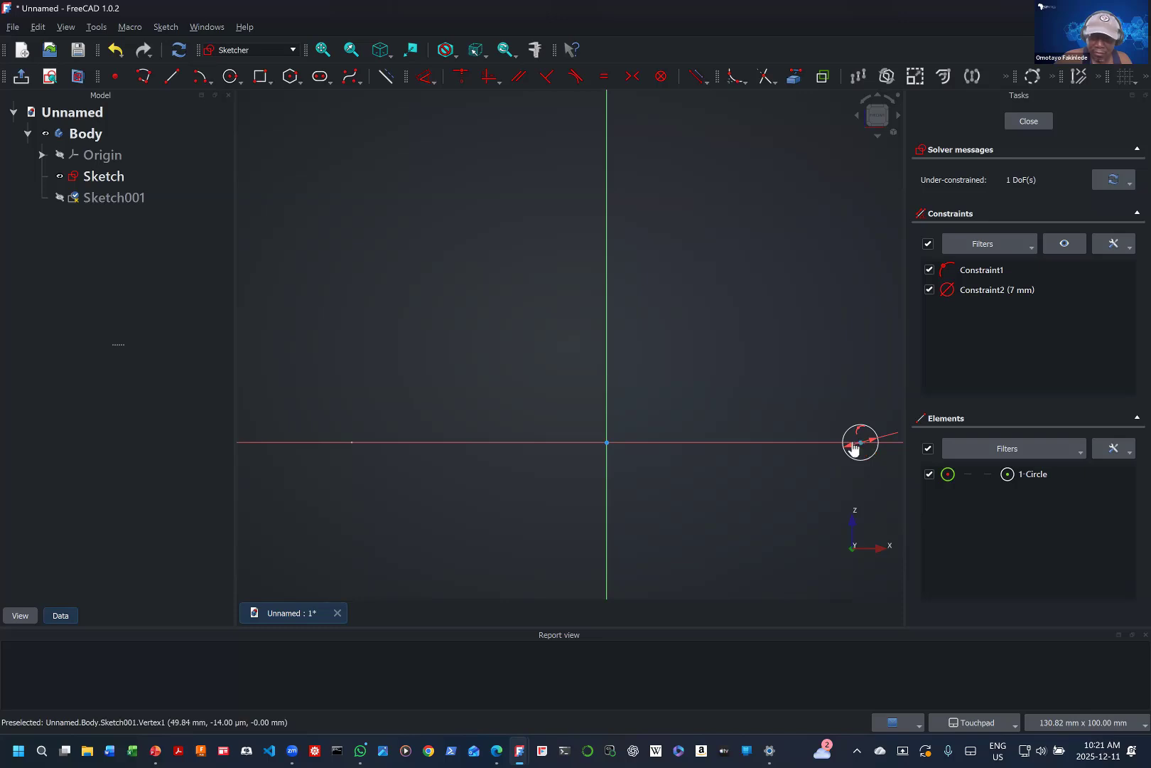
pyautogui.click(607, 443)
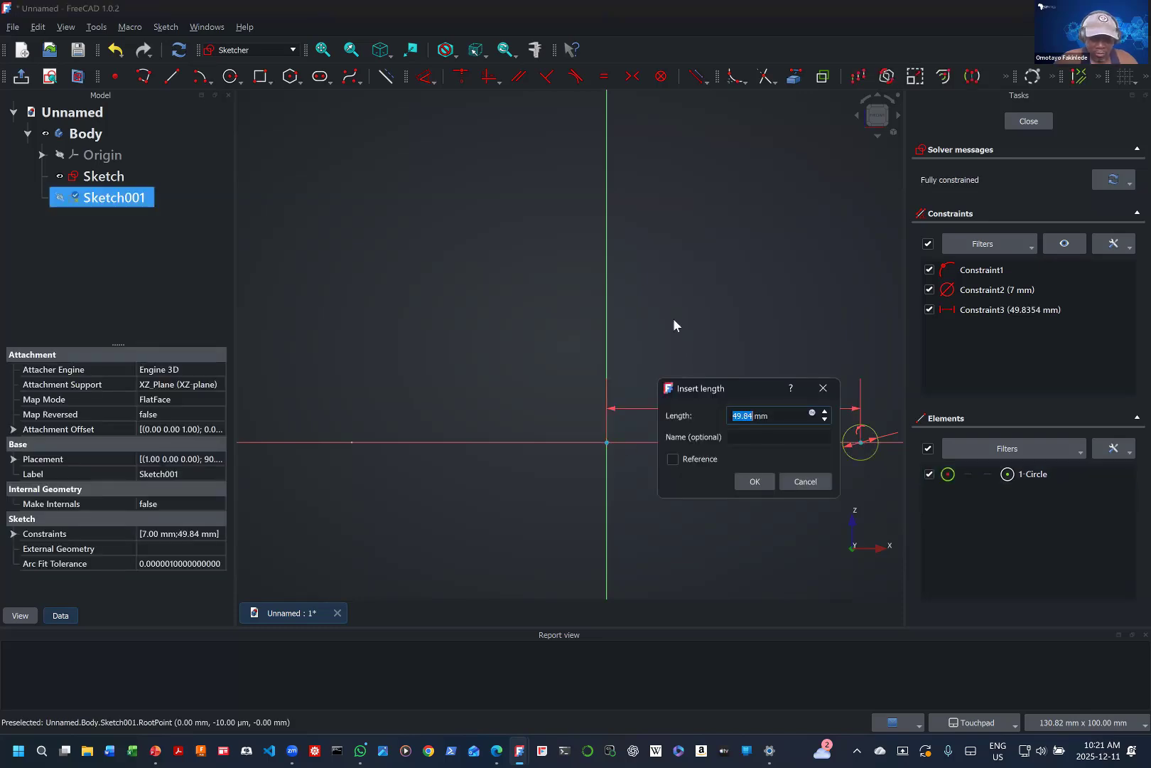
pyautogui.write('50')
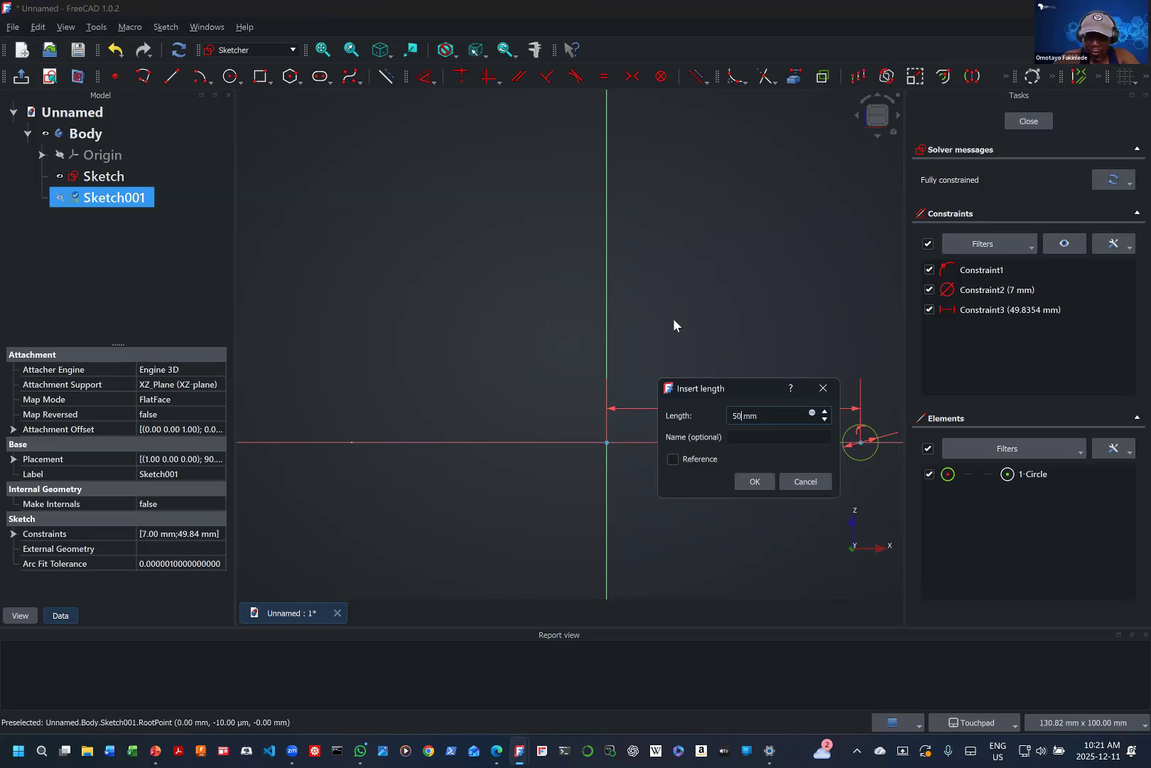
pyautogui.press('Return')
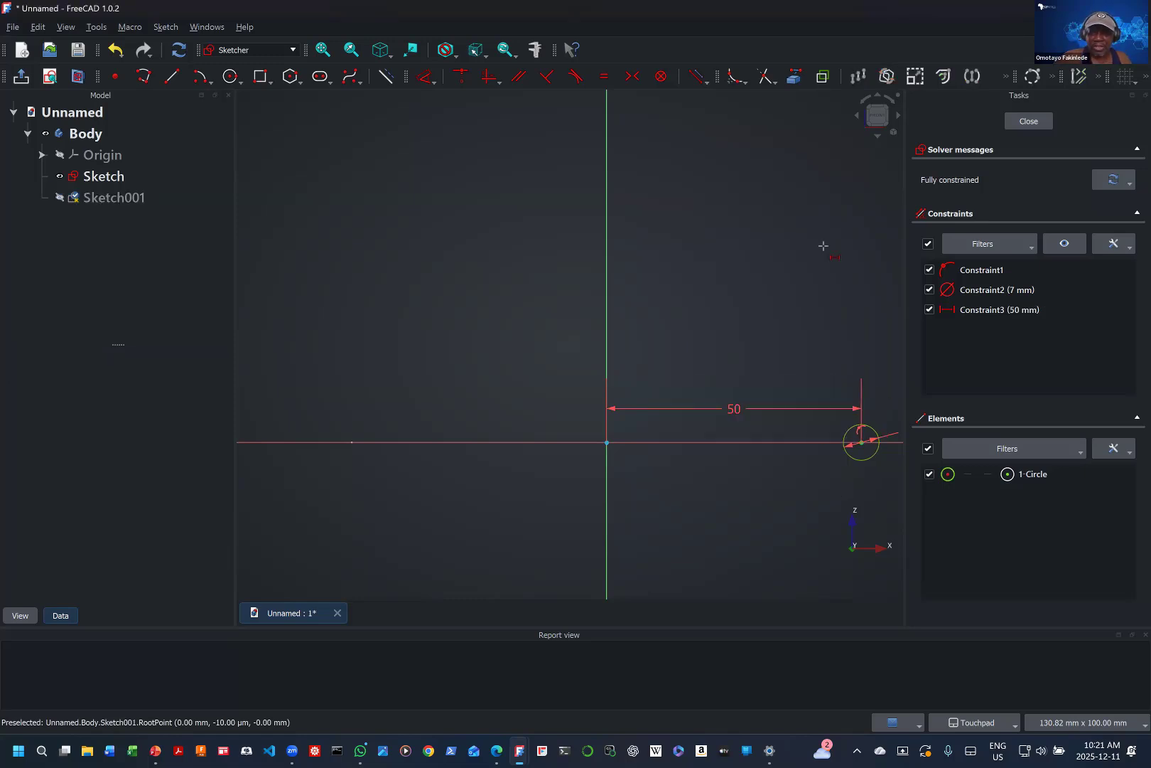
pyautogui.click(1044, 119)
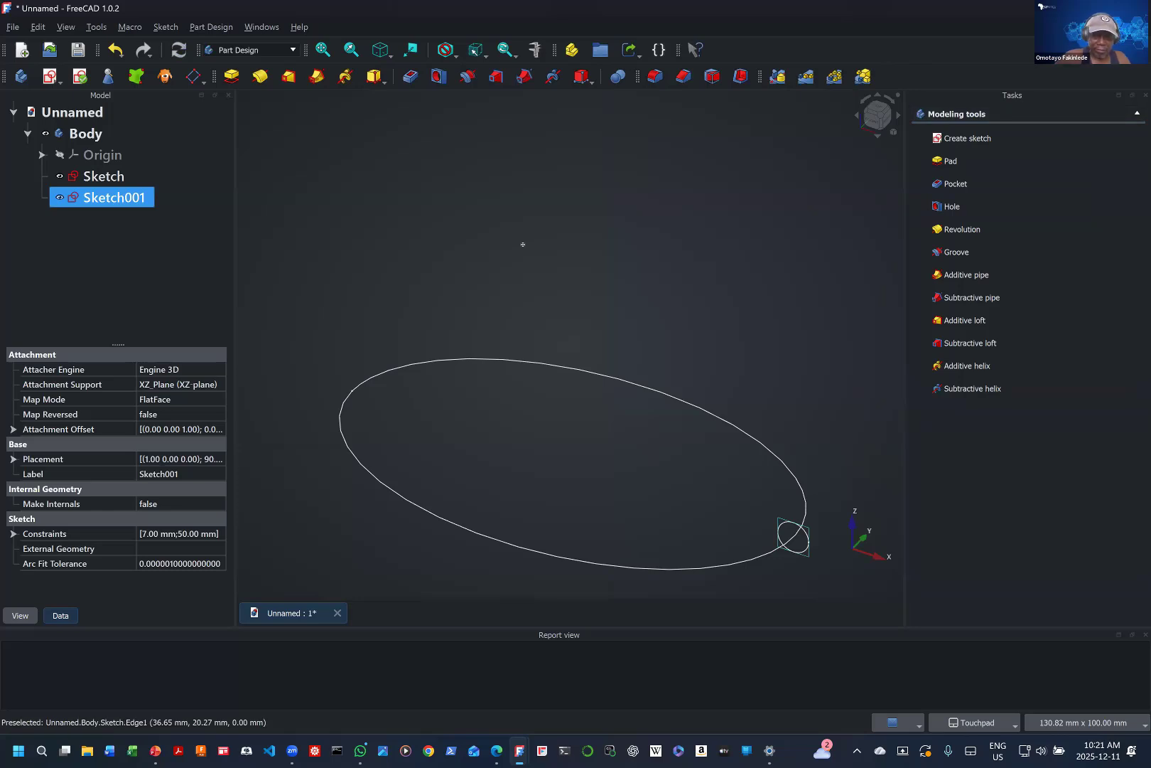
# Step: Create an additive pipe from the circle profile sketch, using the ellipse edge as the sweep path
pyautogui.moveTo(657, 388)
pyautogui.keyDown('shift'); pyautogui.mouseDown(button='middle')
pyautogui.moveTo(598, 262)
pyautogui.moveTo(519, 185)
pyautogui.mouseUp(button='middle'); pyautogui.keyUp('shift')
pyautogui.keyDown('shift'); pyautogui.moveTo(683, 318); pyautogui.dragTo(769, 344, button='middle'); pyautogui.keyUp('shift')
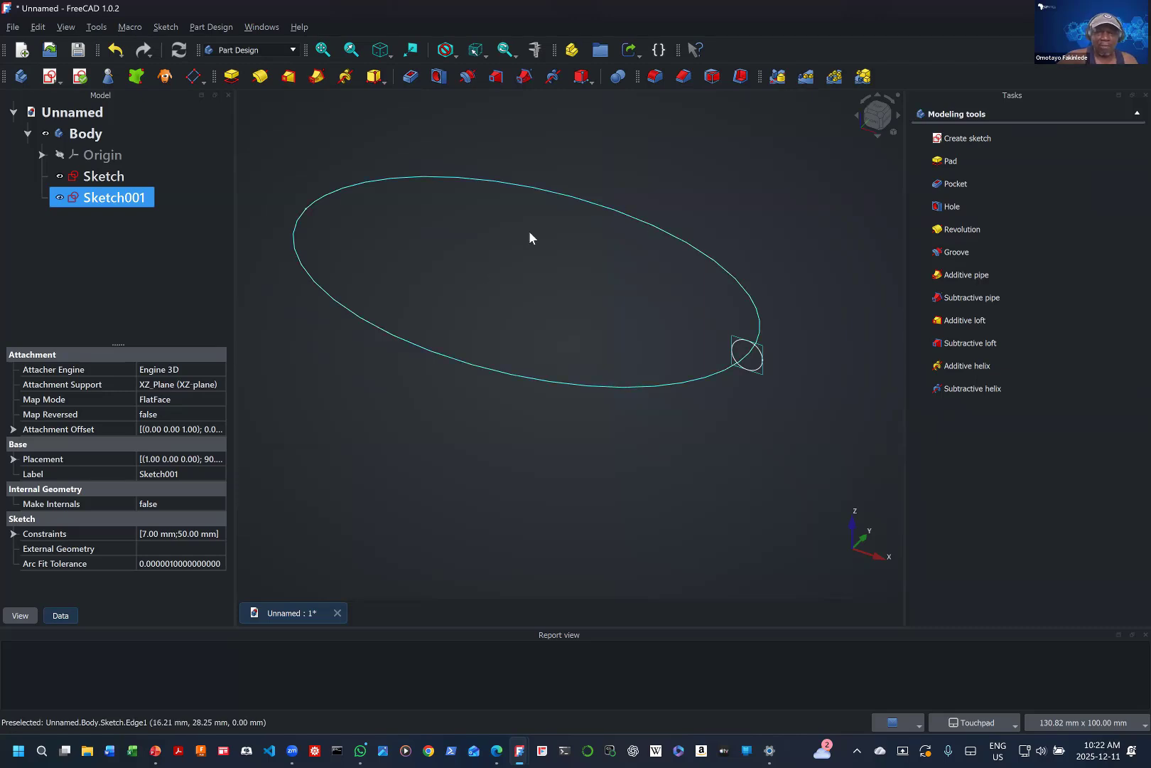
pyautogui.click(316, 77)
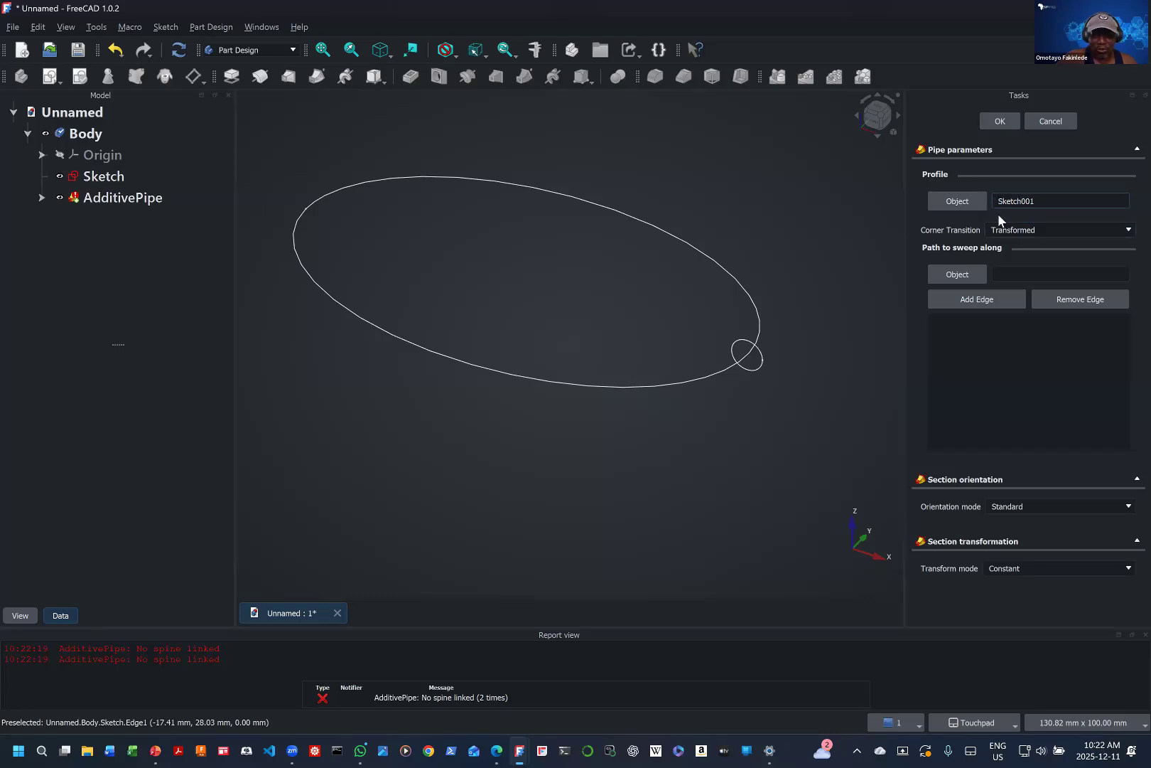
pyautogui.click(958, 275)
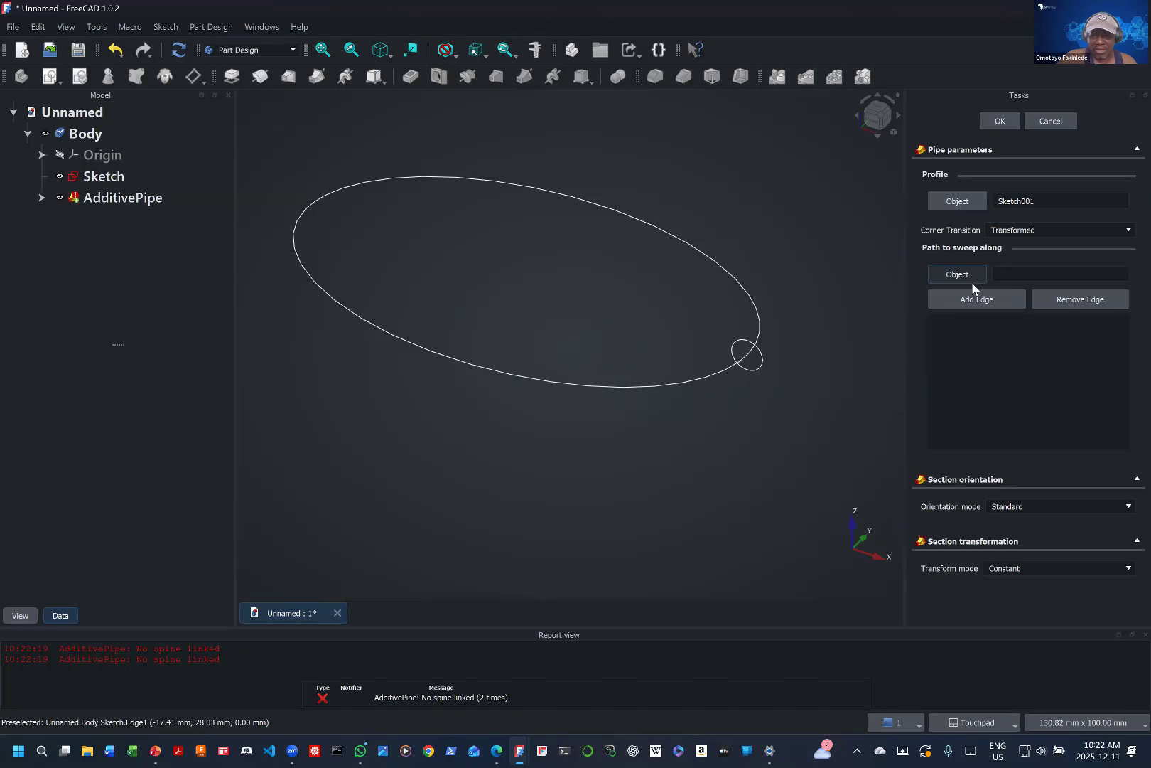
pyautogui.click(209, 196)
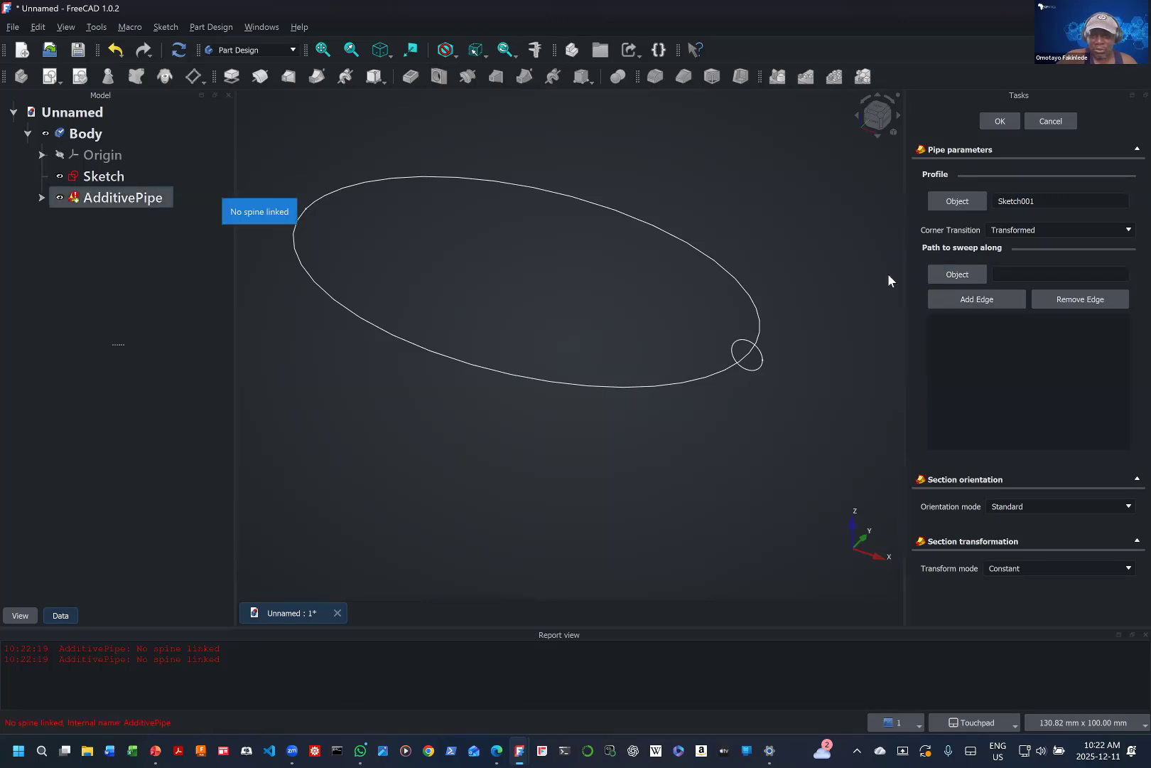
pyautogui.click(972, 299)
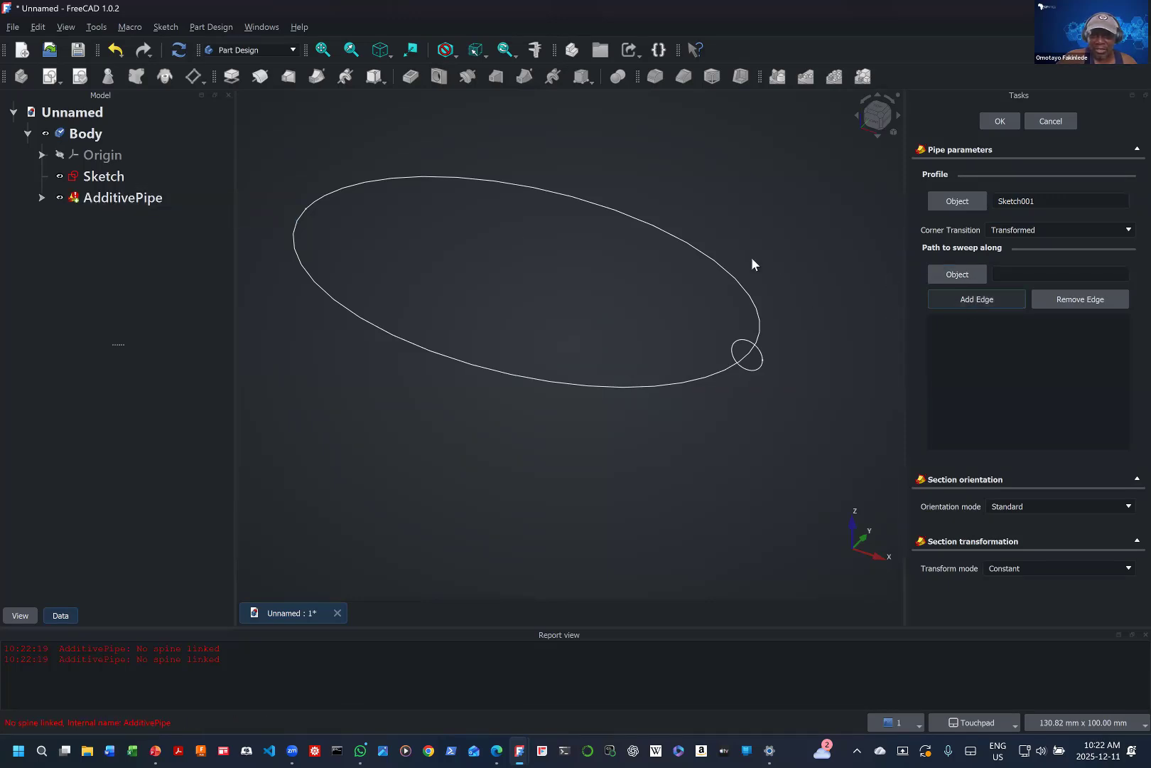
pyautogui.click(693, 247)
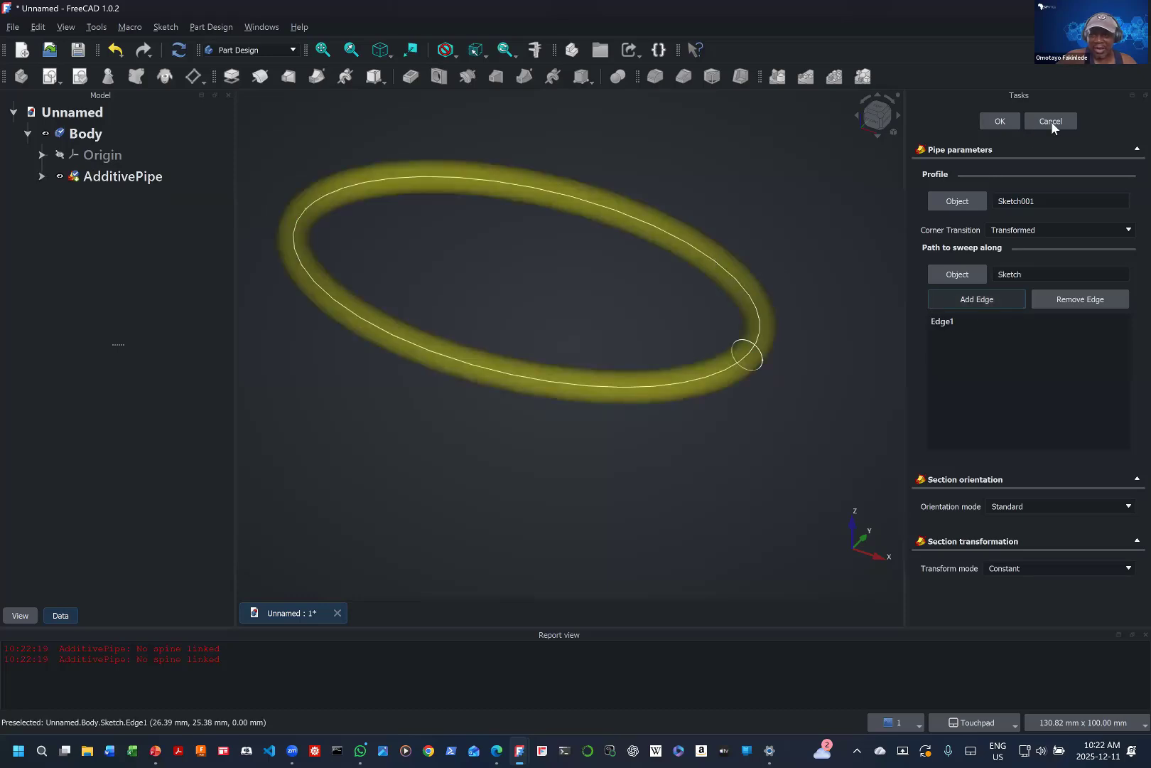
pyautogui.click(997, 123)
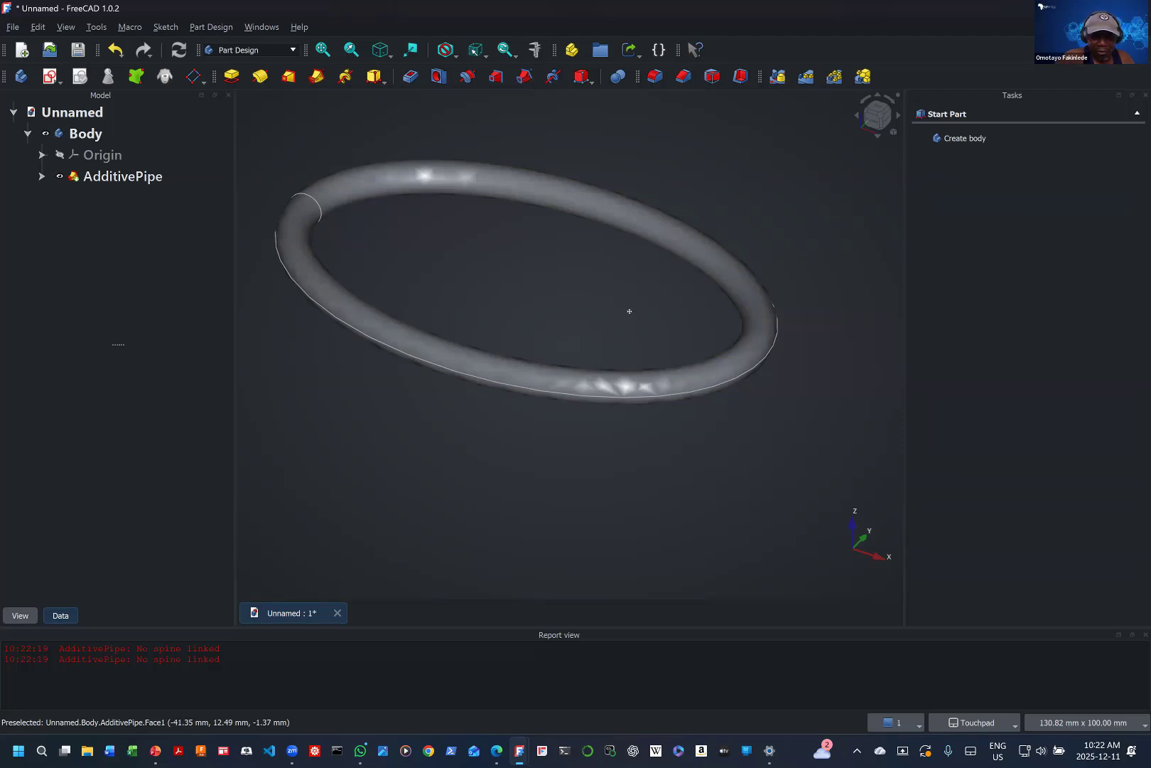
# Step: Delete the additive pipe feature from the body, keeping its path and profile sketches
pyautogui.keyDown('shift'); pyautogui.moveTo(629, 311); pyautogui.dragTo(711, 469); pyautogui.keyUp('shift')
pyautogui.moveTo(685, 530); pyautogui.dragTo(868, 198)
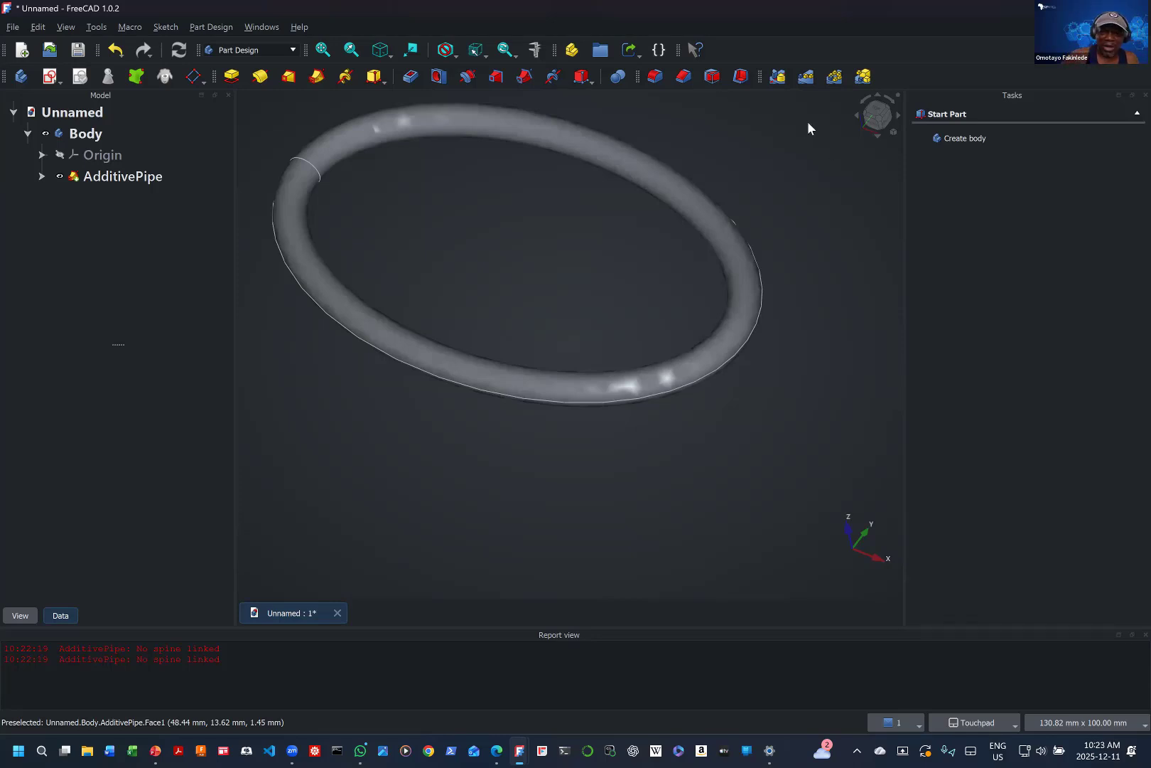
pyautogui.click(135, 179)
pyautogui.rightClick(136, 180)
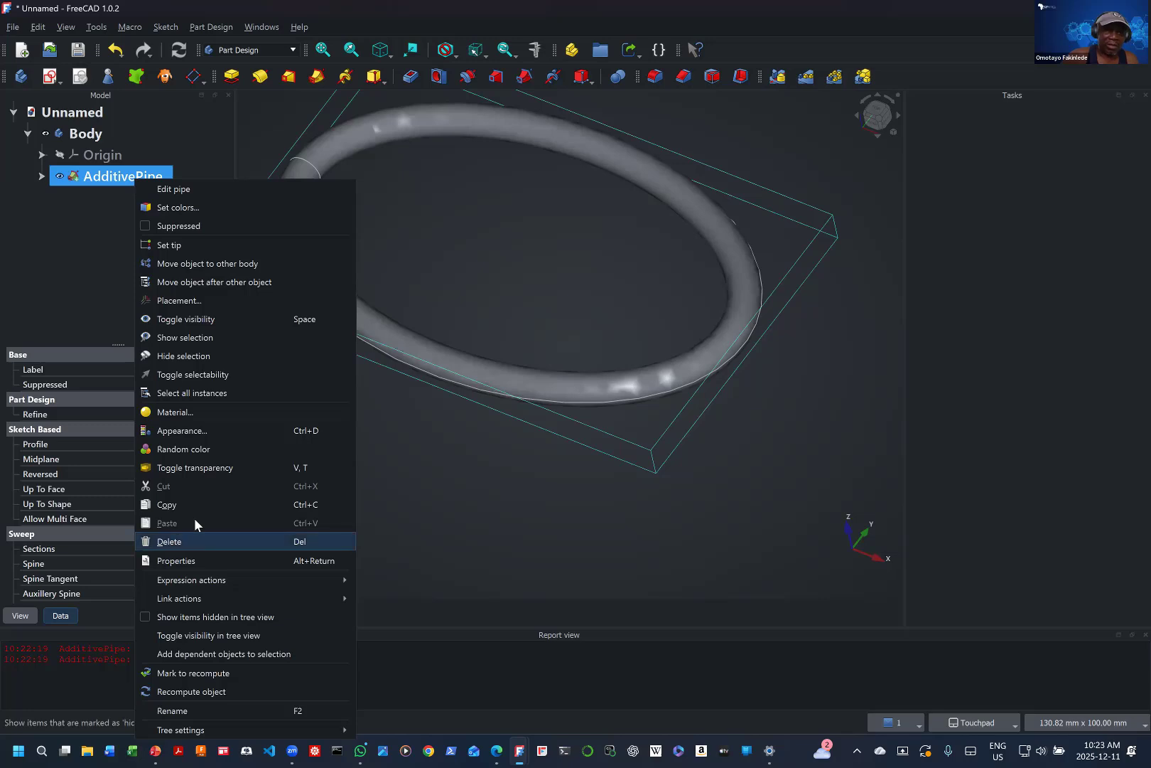
pyautogui.click(194, 541)
# Step: Open the ellipse path sketch to examine its geometry and constraints, and leave it without editing
pyautogui.click(121, 198)
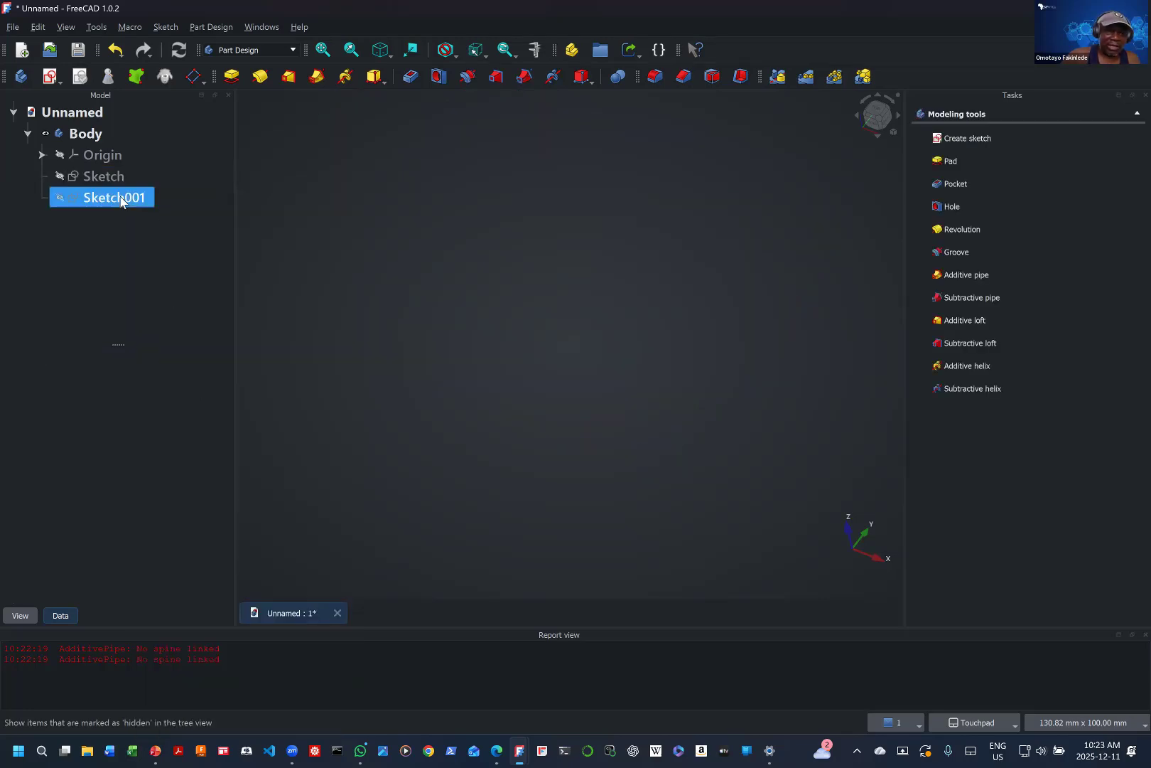
pyautogui.click(118, 179)
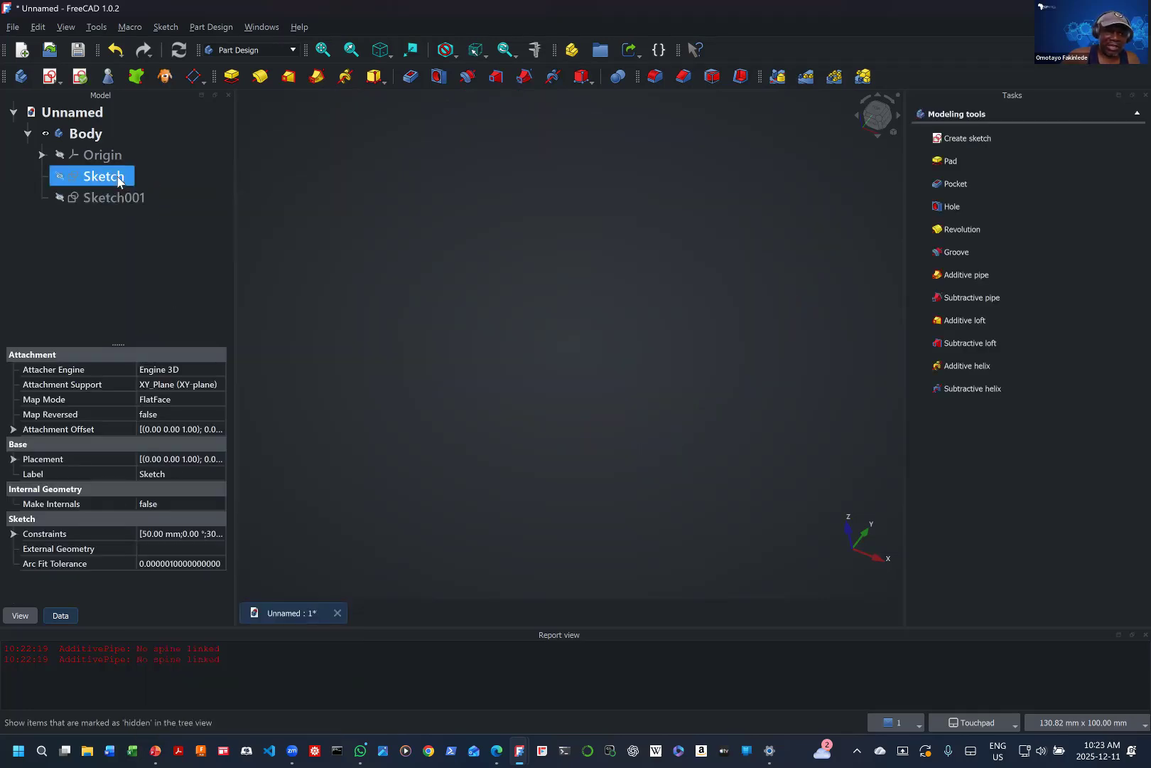
pyautogui.rightClick(162, 193)
pyautogui.press('Escape')
pyautogui.doubleClick(173, 187)
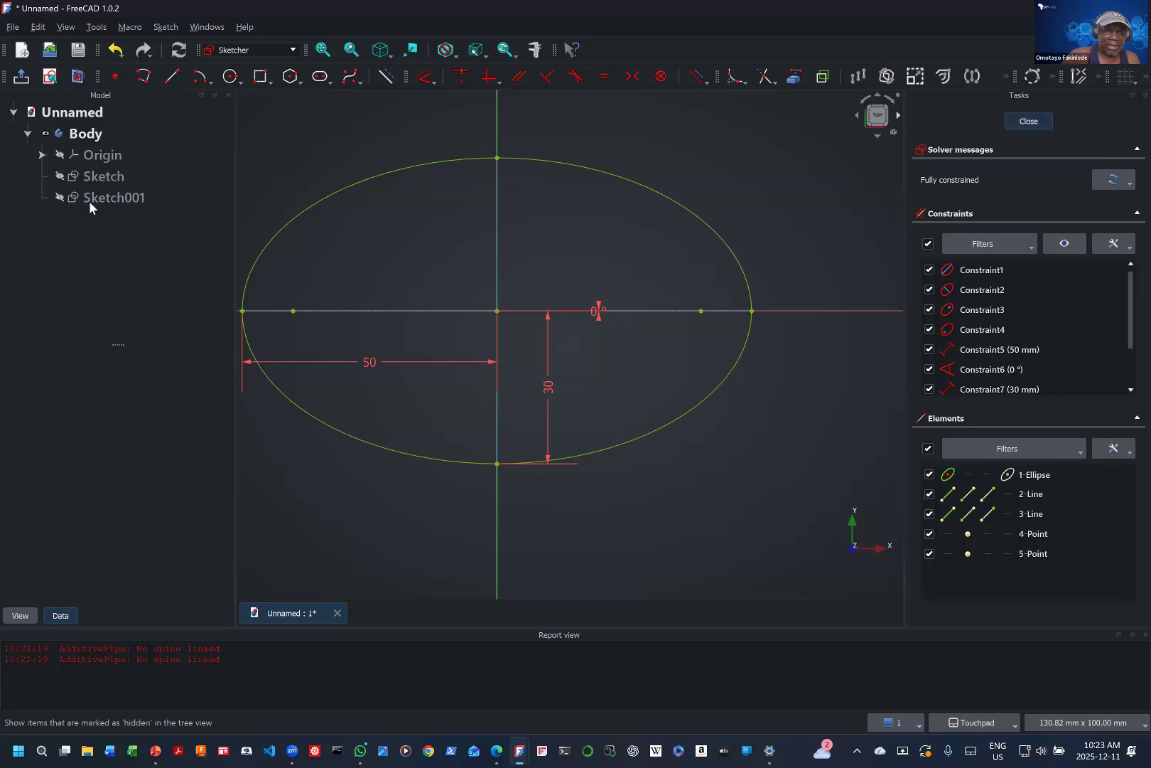
pyautogui.press('Escape')
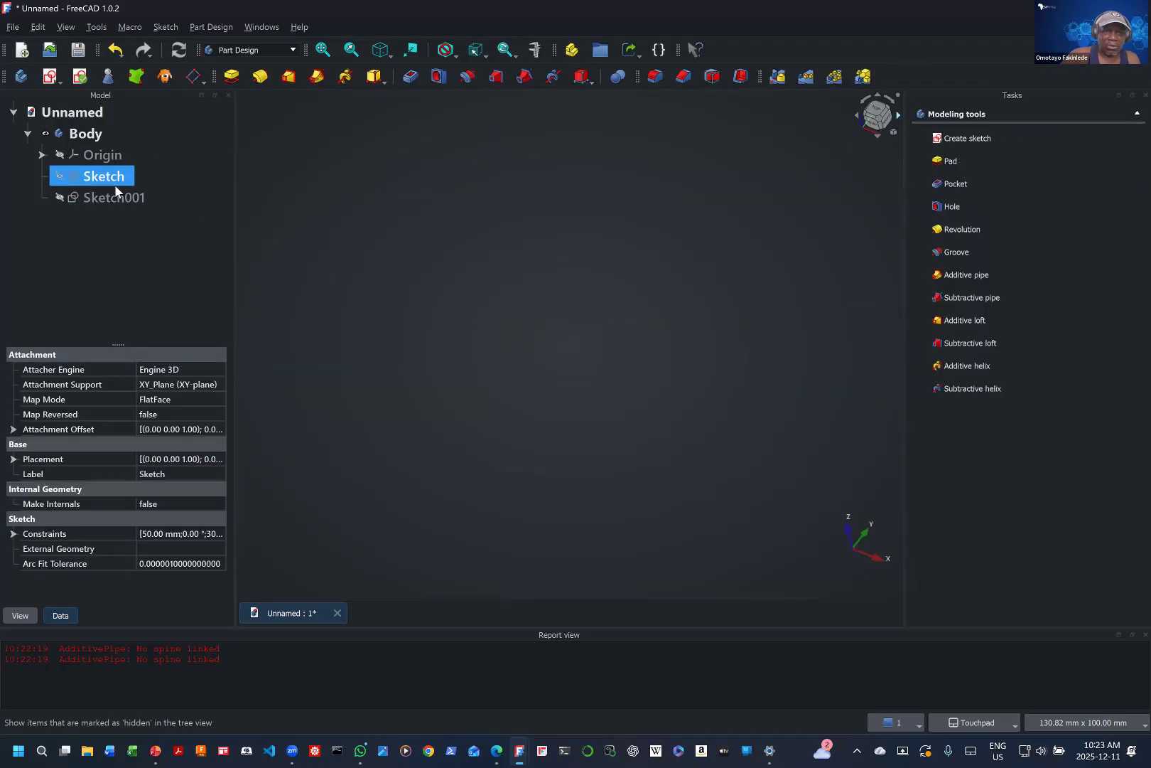
# Step: Open the profile sketch on the XZ plane for editing and delete its circle
pyautogui.click(141, 199)
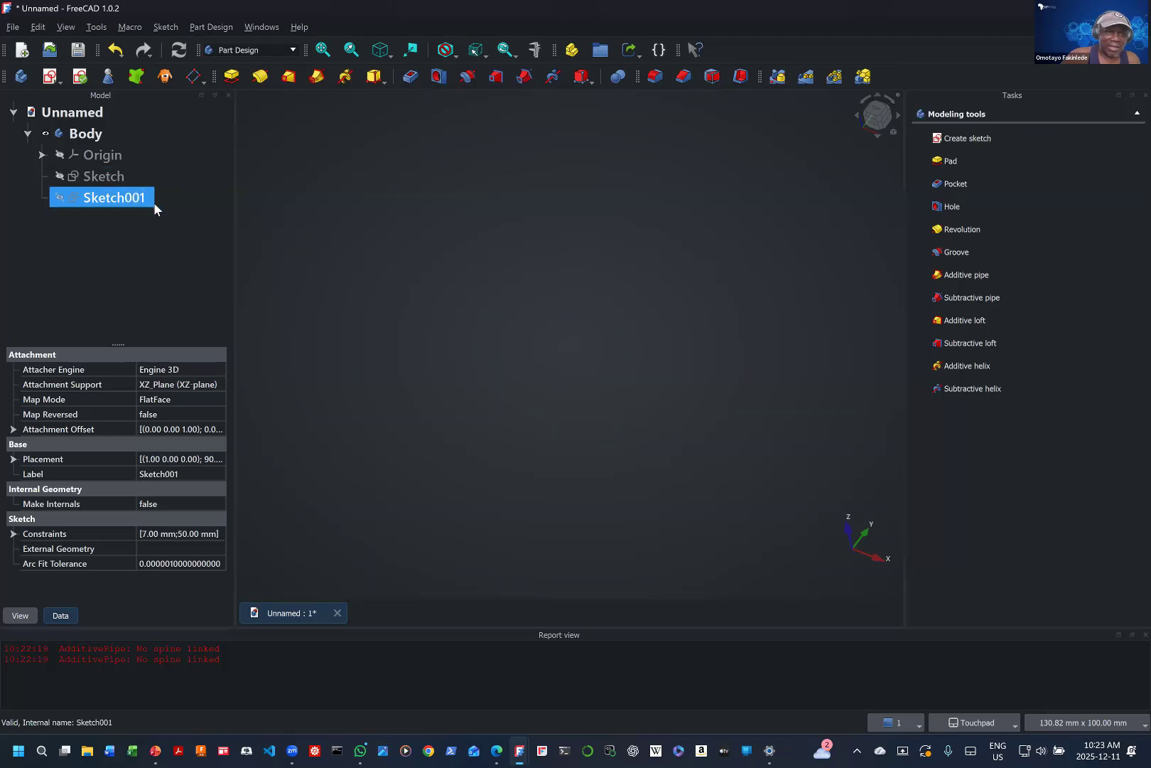
pyautogui.rightClick(153, 202)
pyautogui.click(161, 205)
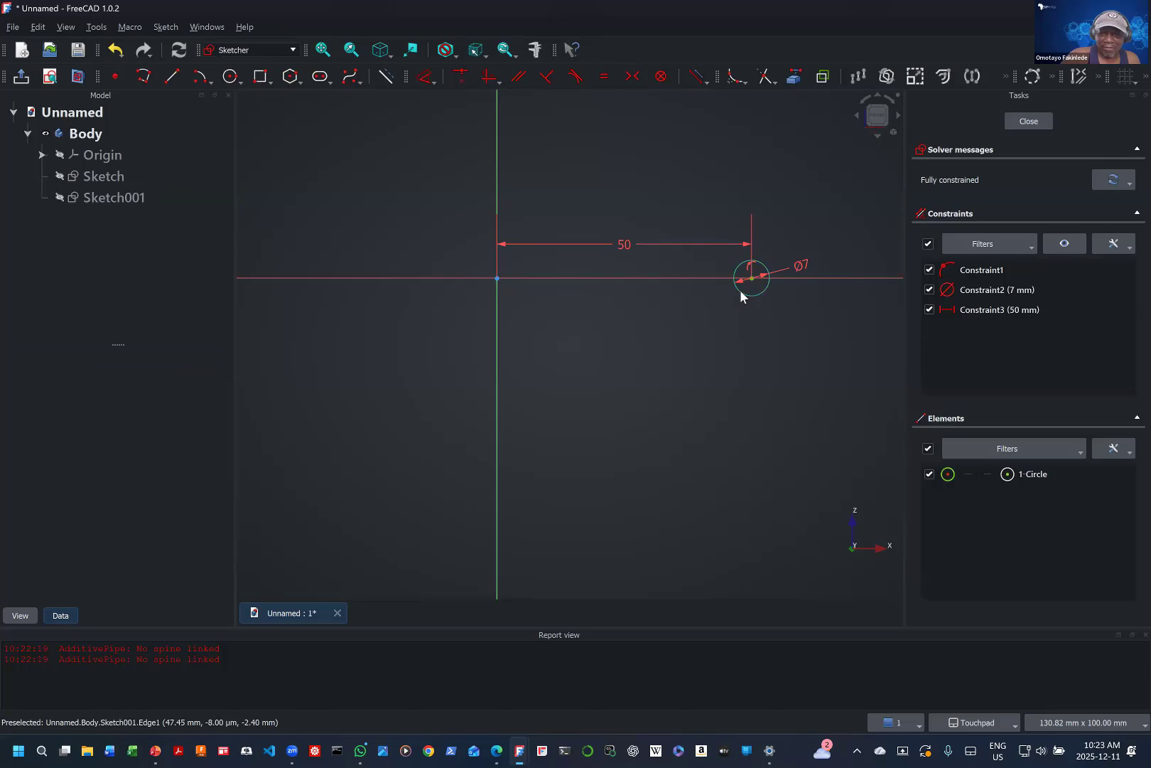
pyautogui.click(740, 290)
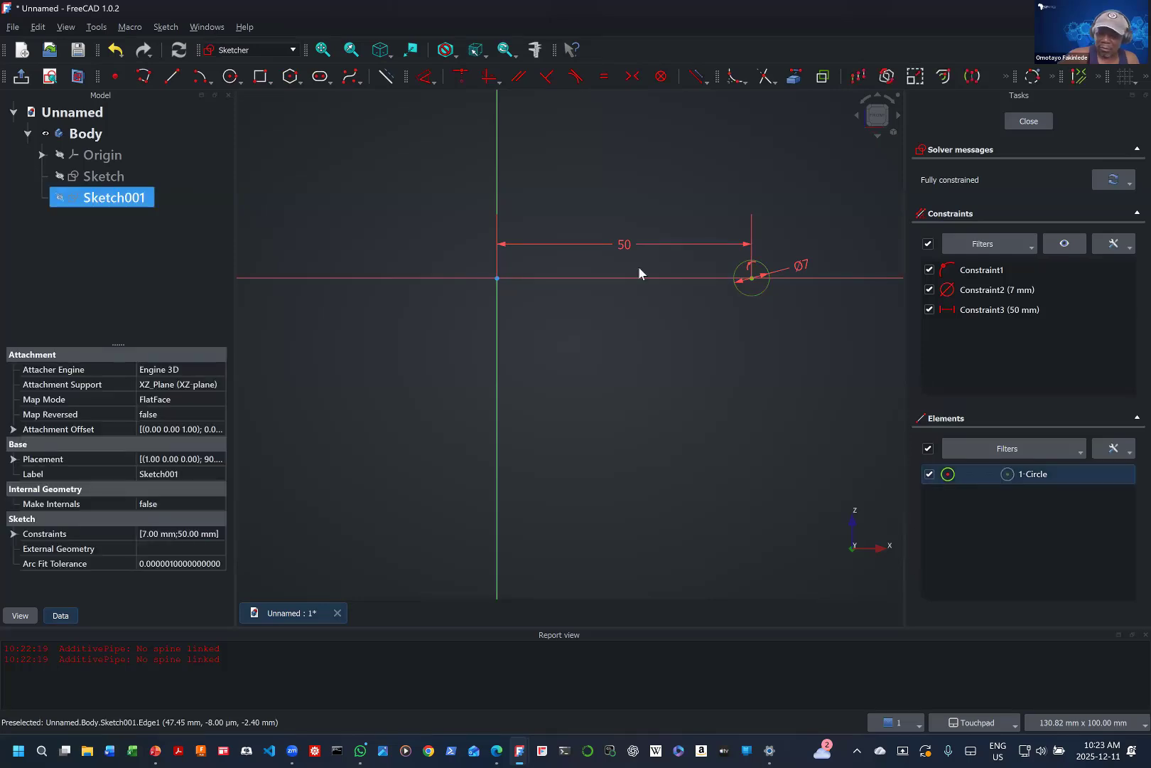
pyautogui.press('Delete')
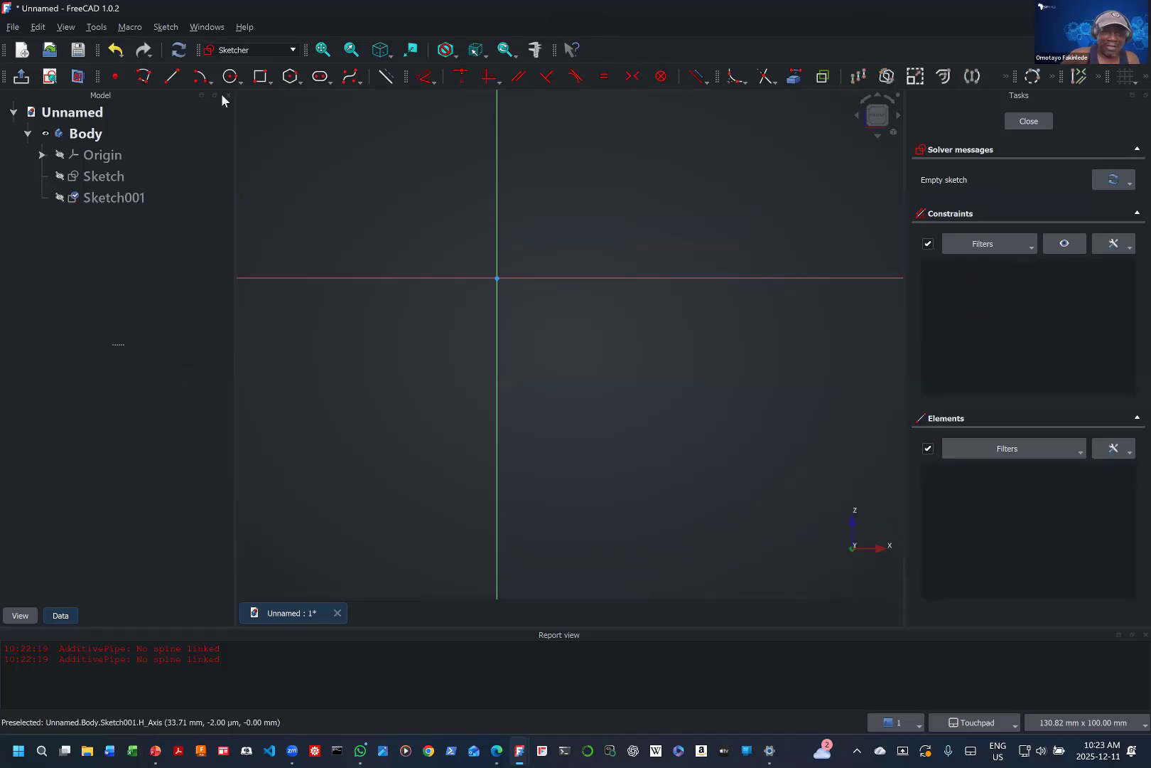
# Step: Draw a 7 mm by 7 mm centred rectangle on the horizontal axis, about 61.6 mm from the origin in the positive X direction
pyautogui.click(269, 84)
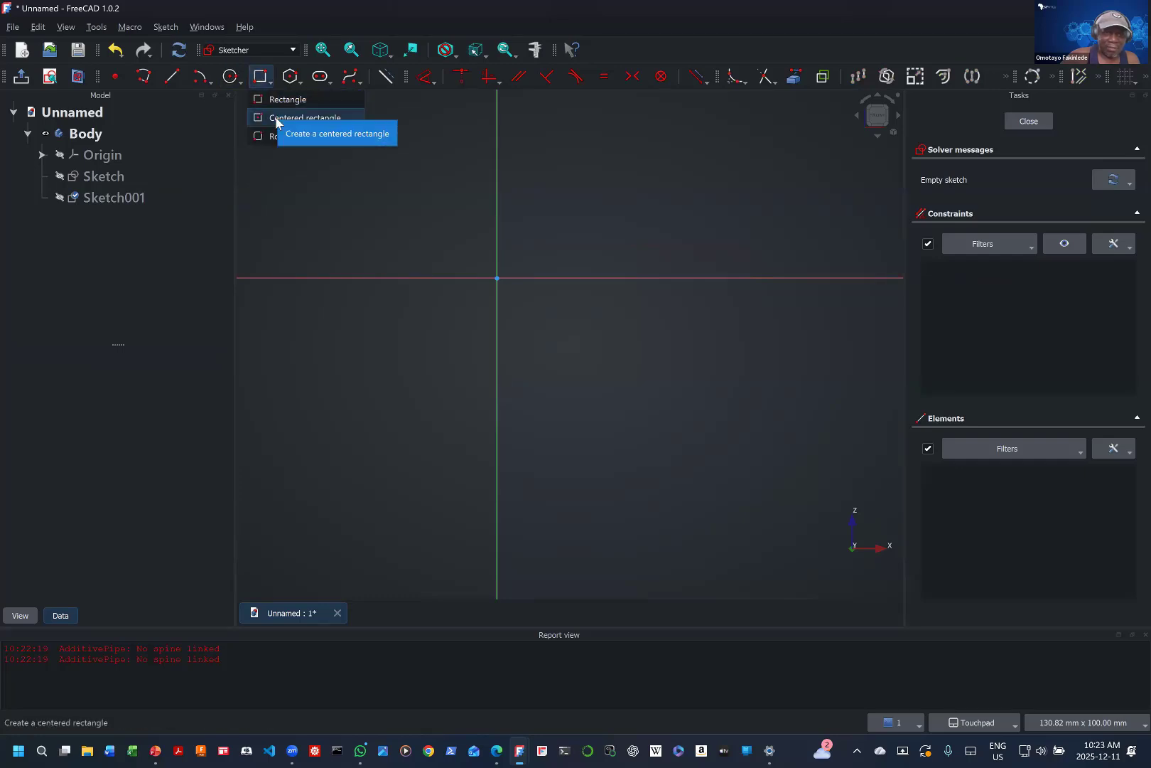
pyautogui.click(277, 119)
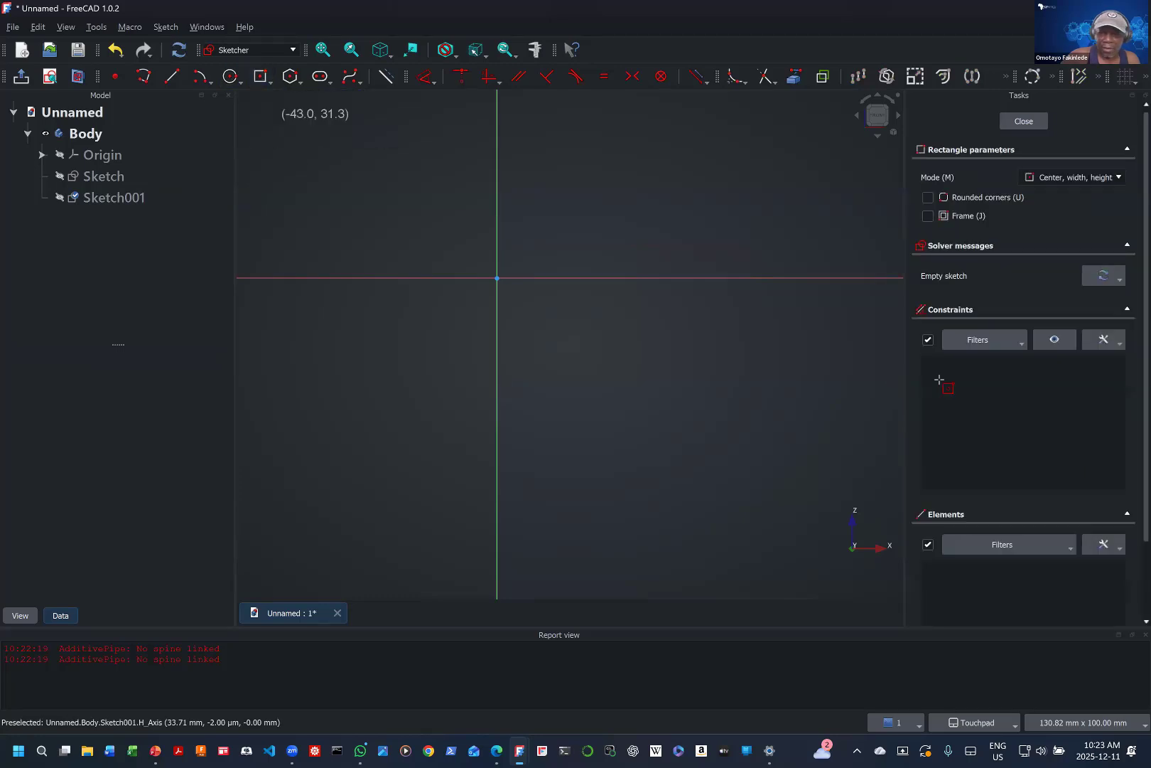
pyautogui.click(811, 278)
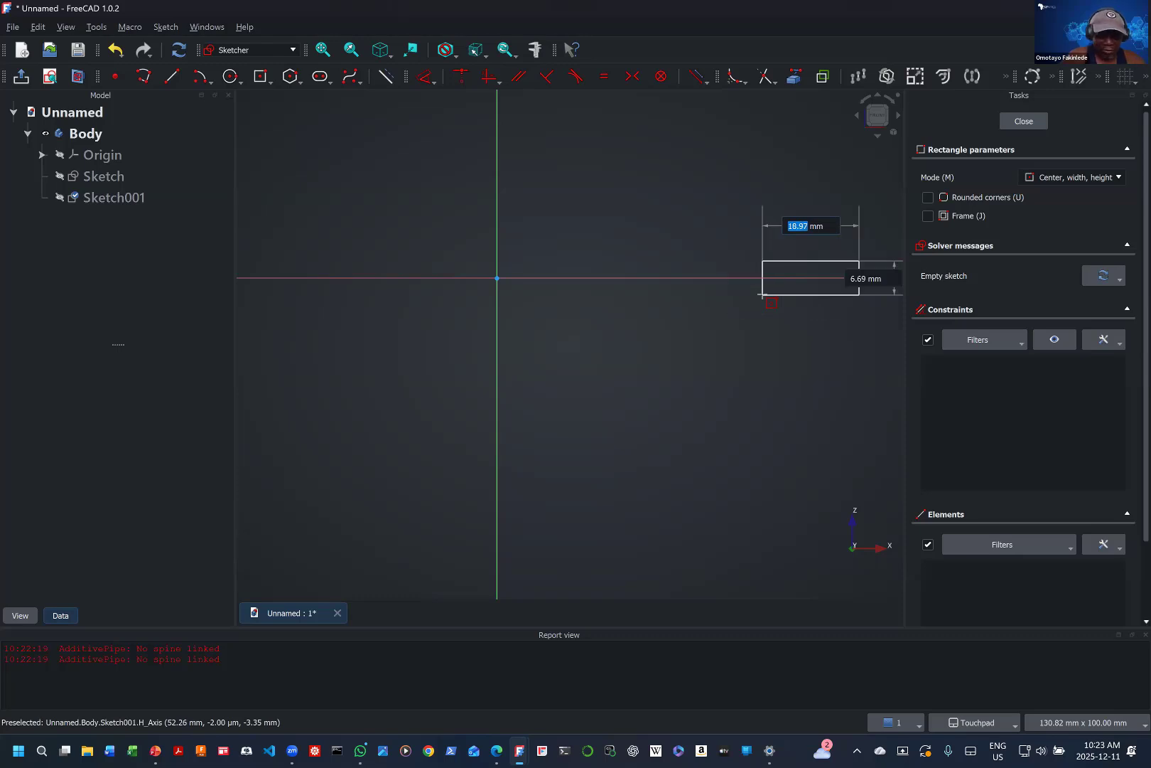
pyautogui.write('7')
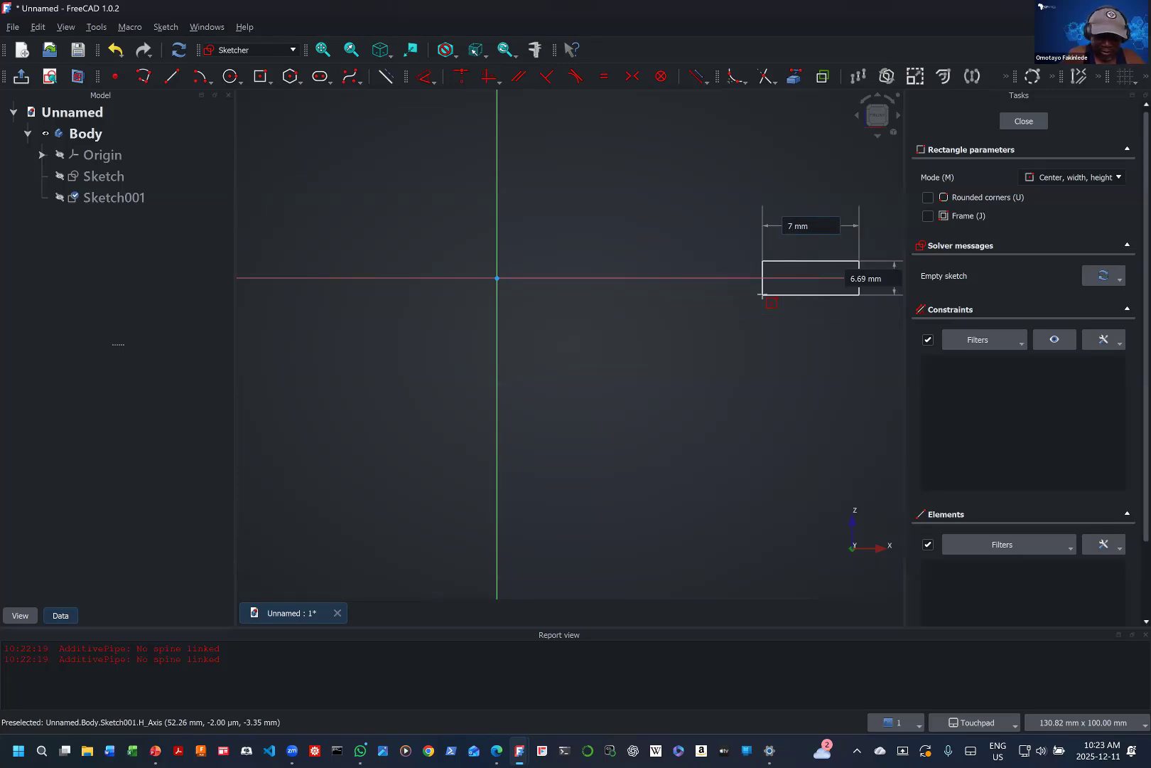
pyautogui.press('Tab')
pyautogui.write('7')
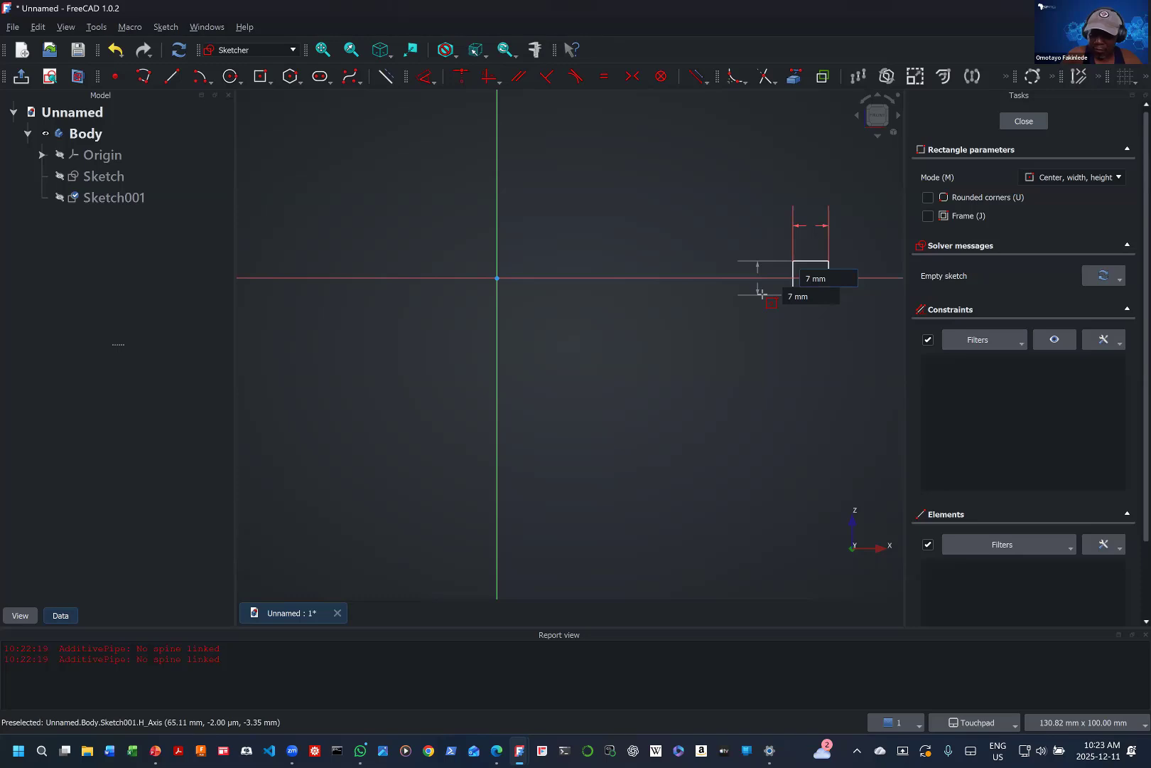
pyautogui.press('Return')
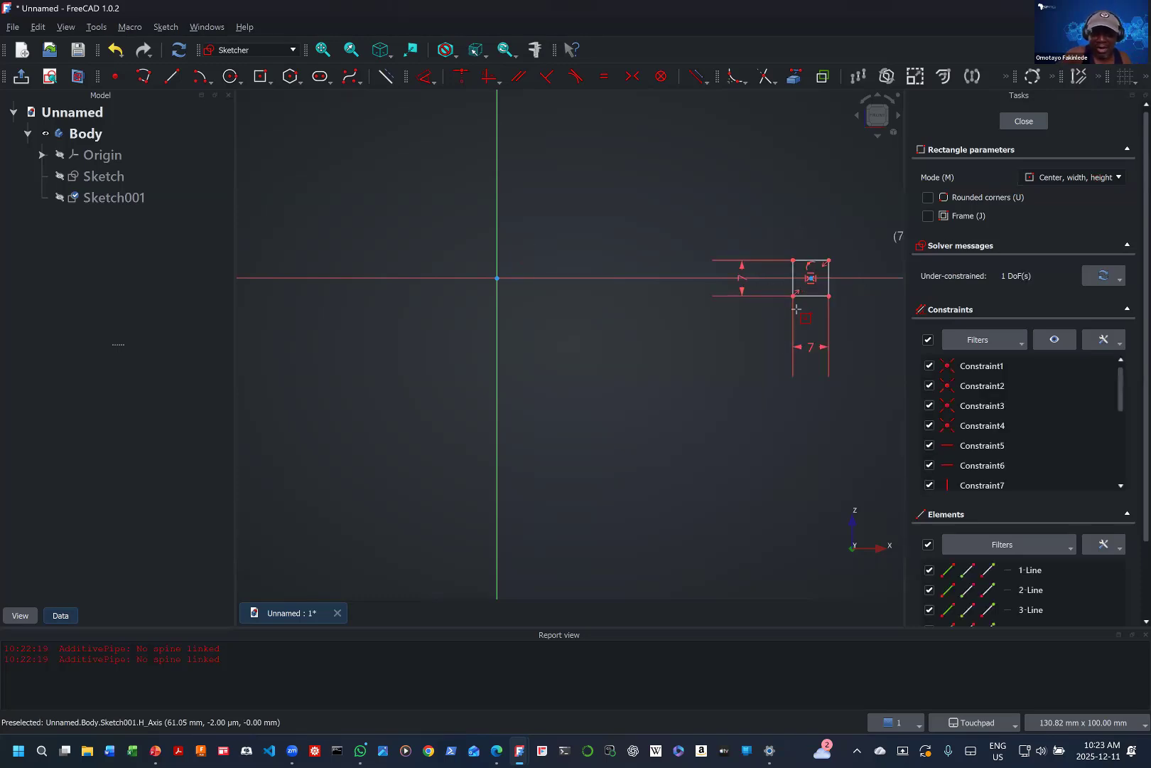
pyautogui.press('Escape')
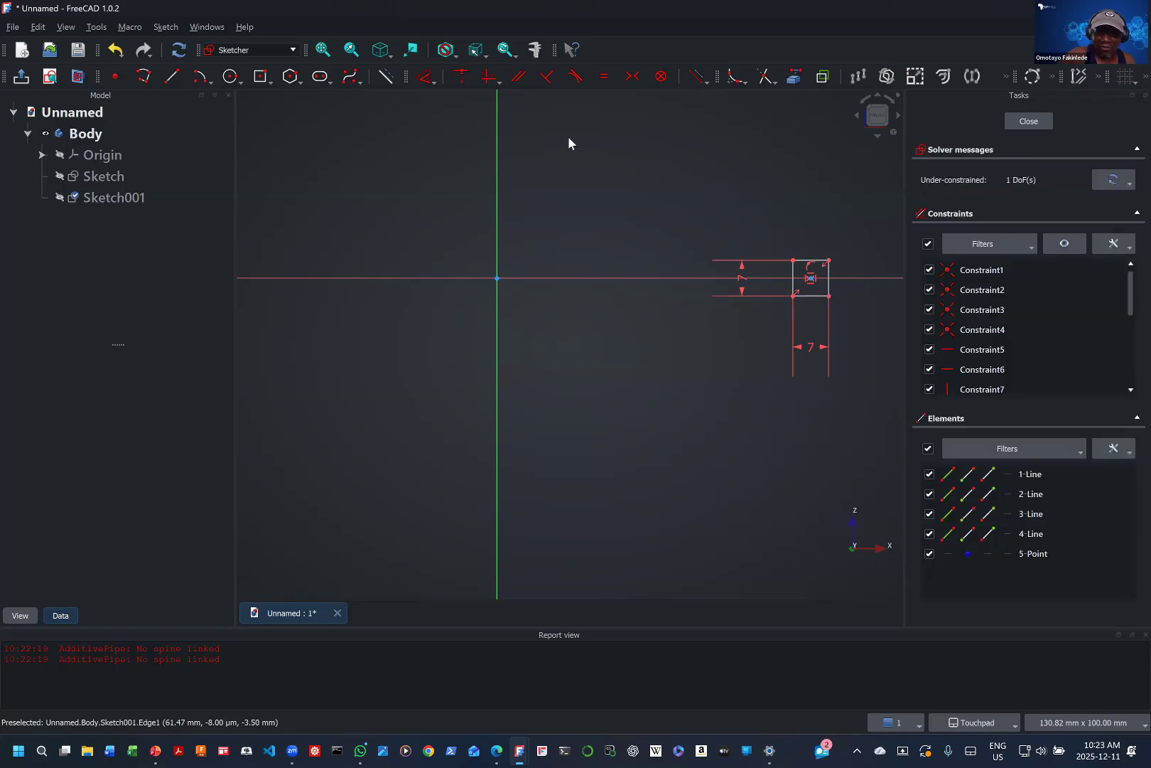
# Step: Constrain the horizontal distance between the square's centre and the origin to 50 mm
pyautogui.click(432, 82)
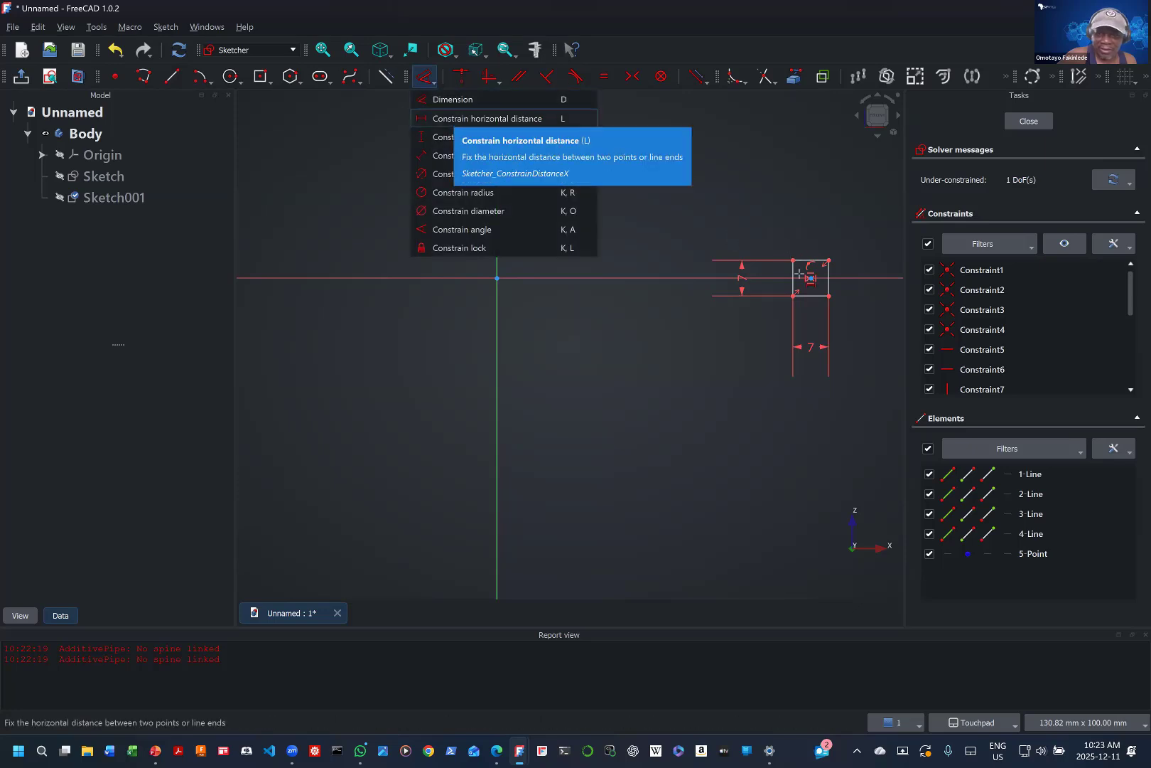
pyautogui.click(448, 119)
pyautogui.click(810, 278)
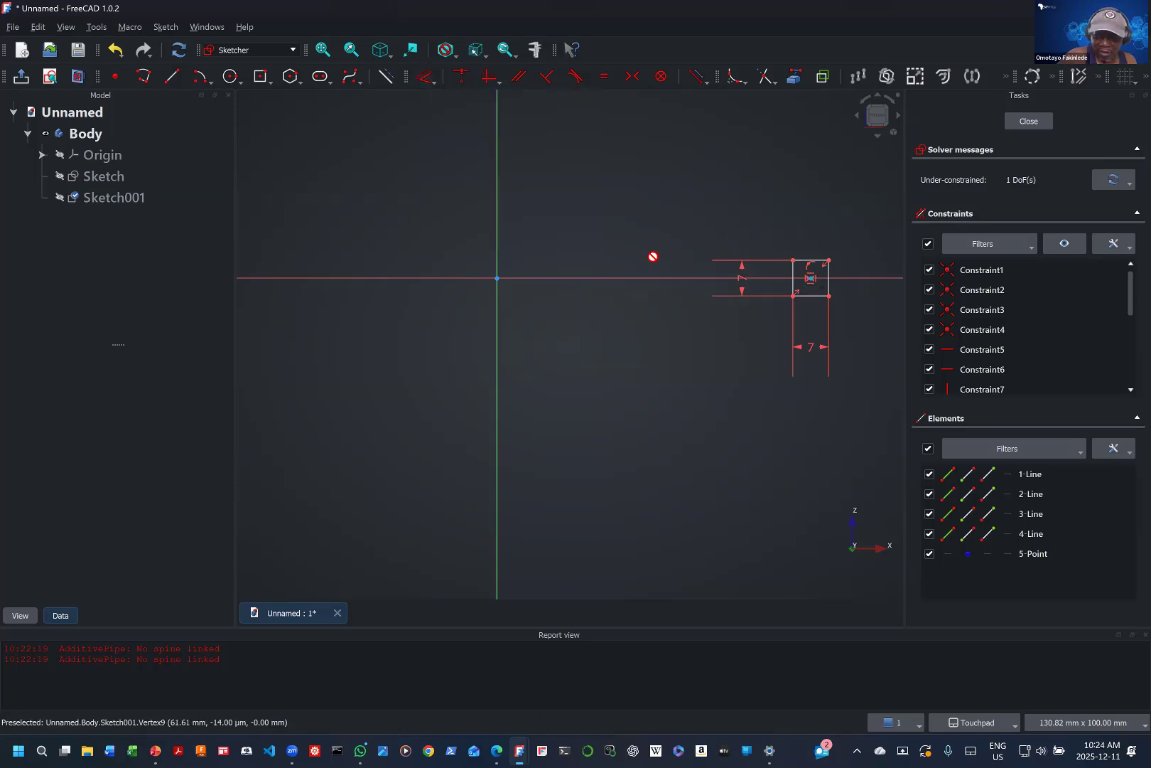
pyautogui.click(497, 279)
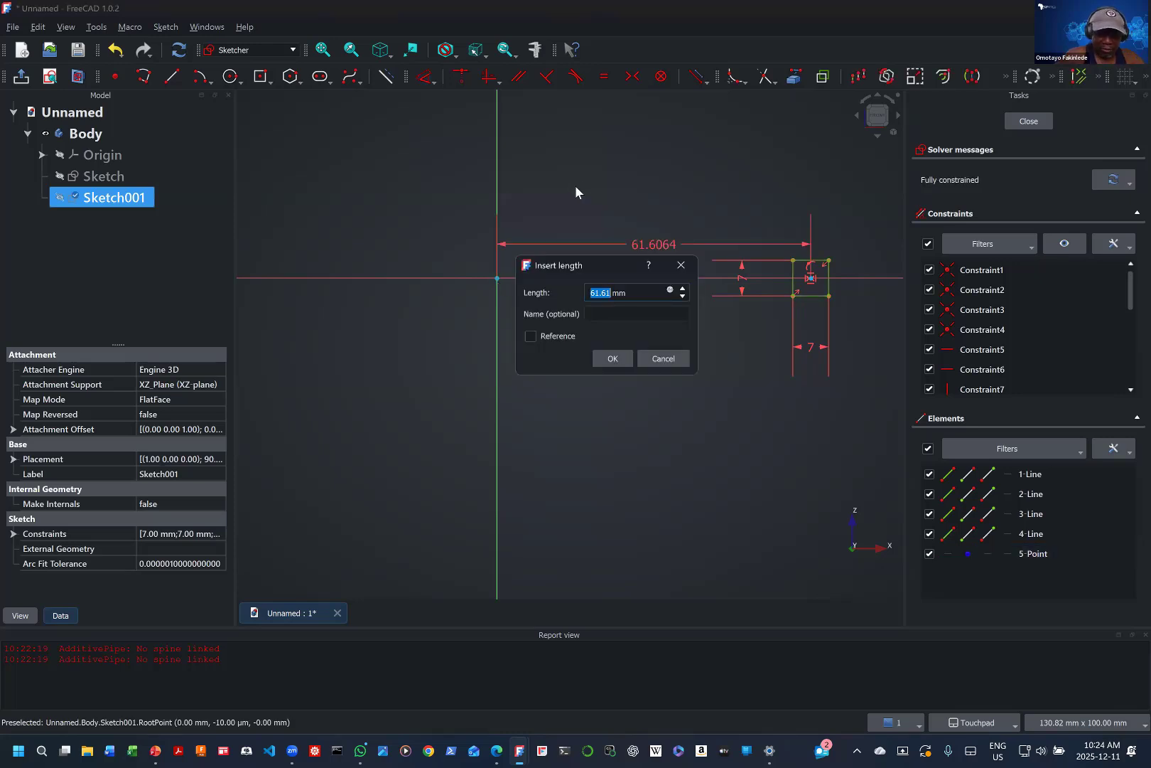
pyautogui.write('50')
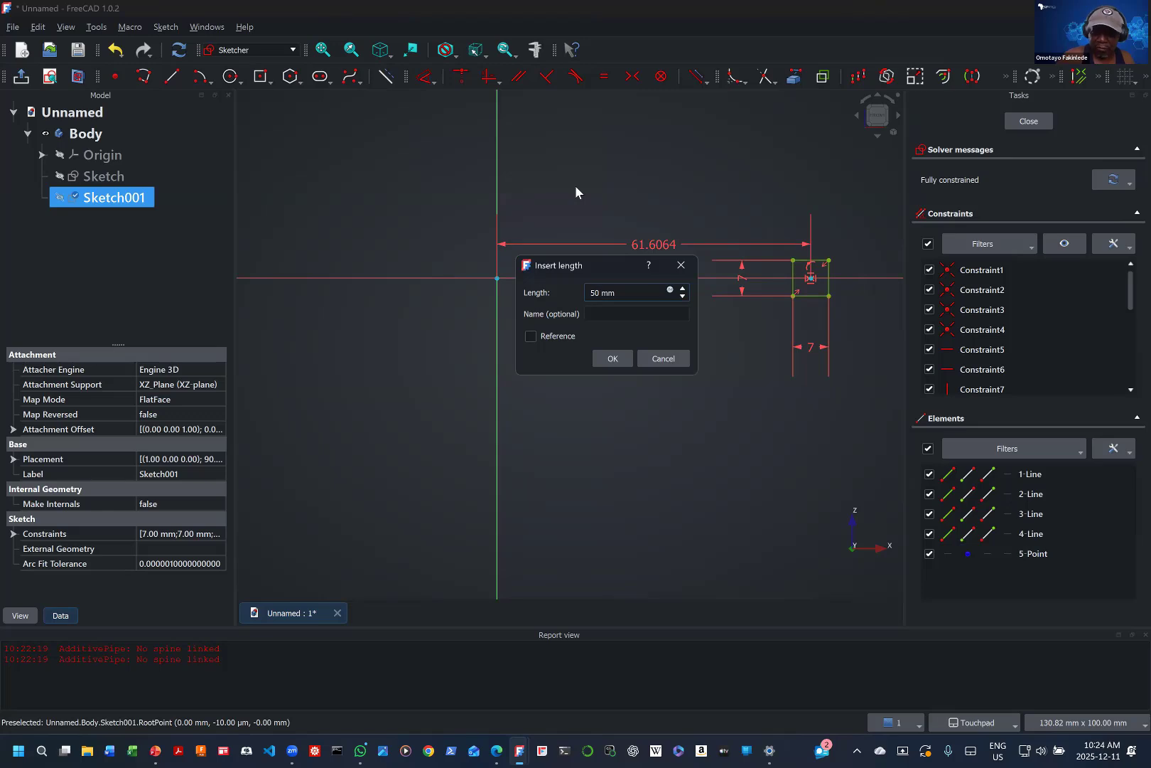
pyautogui.press('Return')
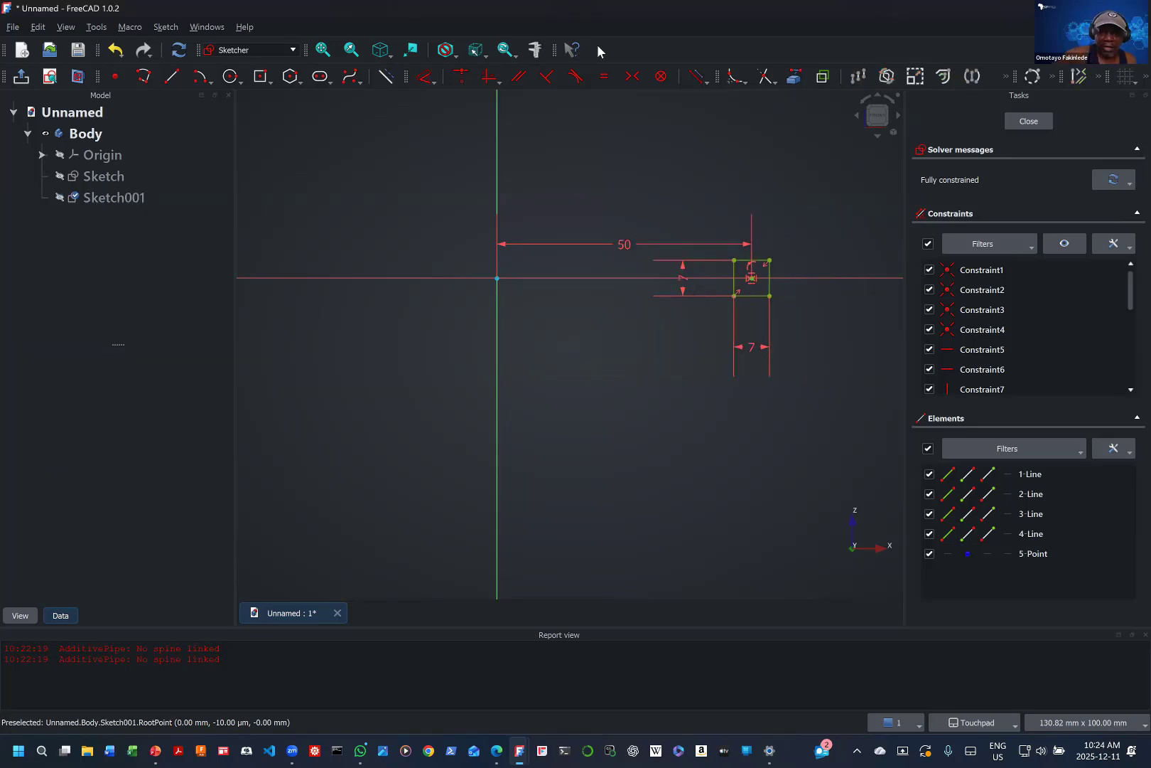
# Step: Close the square profile sketch and make both the ellipse path sketch and the profile sketch visible
pyautogui.click(113, 177)
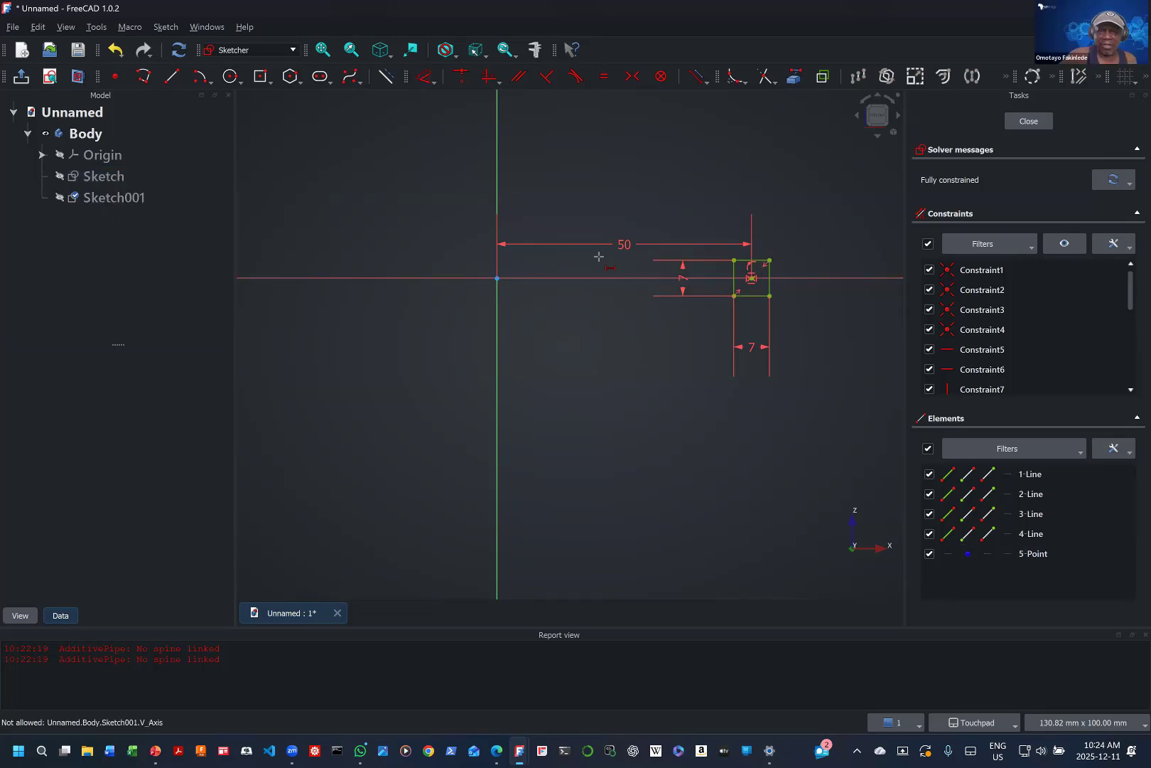
pyautogui.click(61, 176)
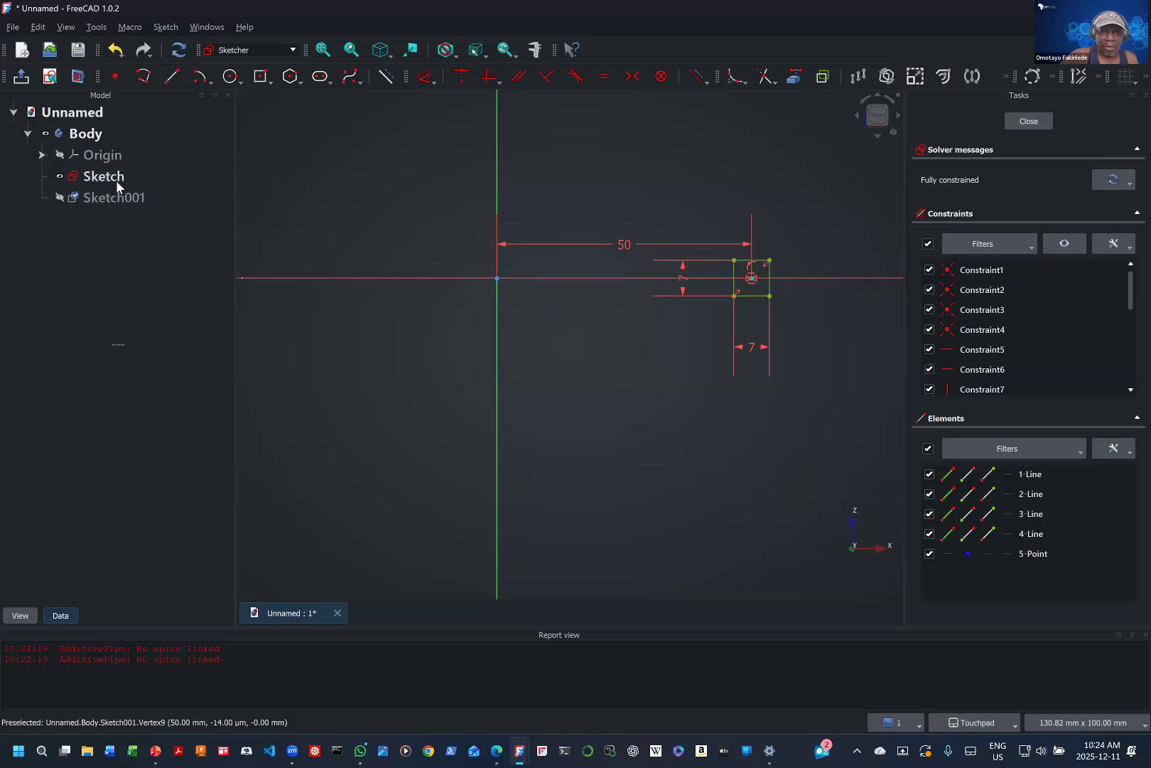
pyautogui.rightClick(130, 179)
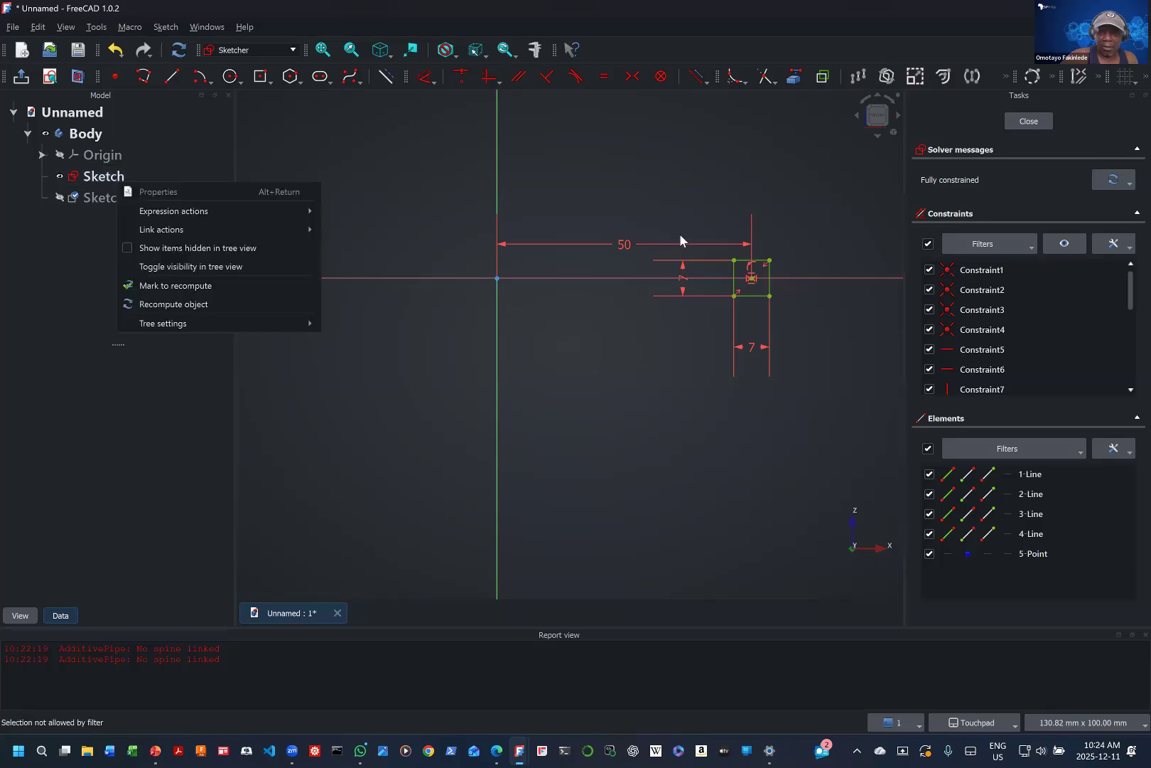
pyautogui.click(754, 242)
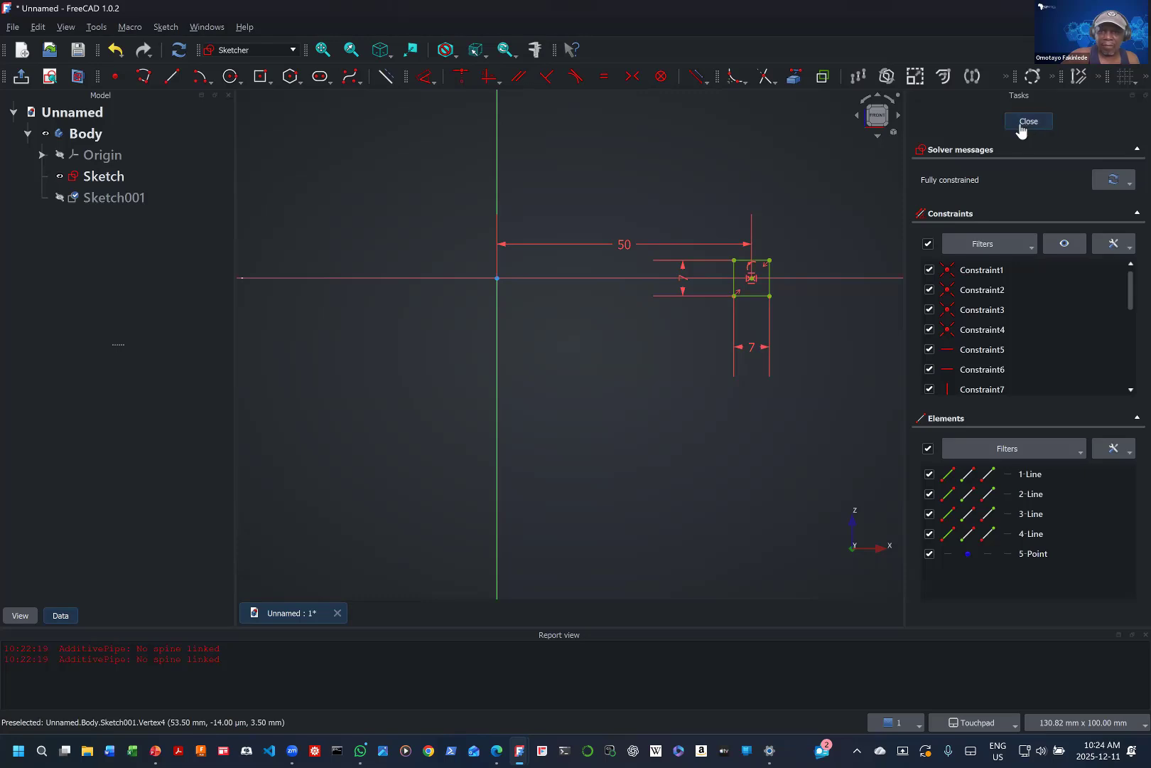
pyautogui.press('Escape')
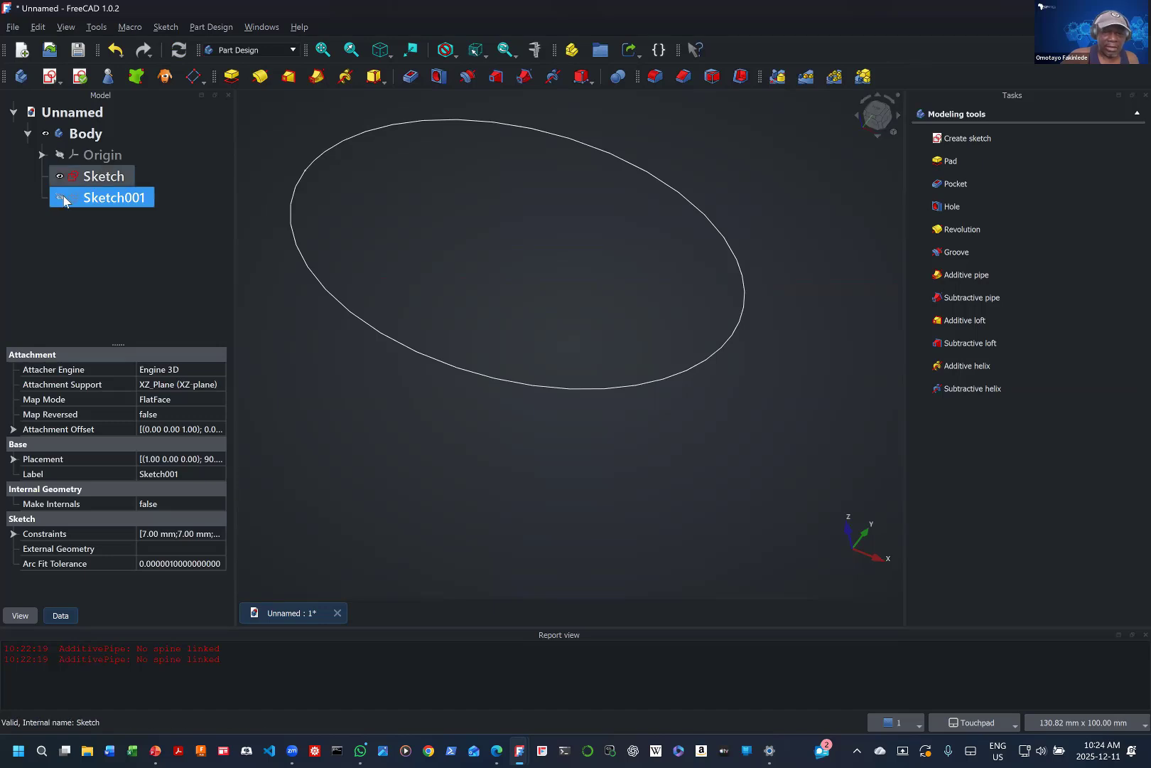
pyautogui.press('space')
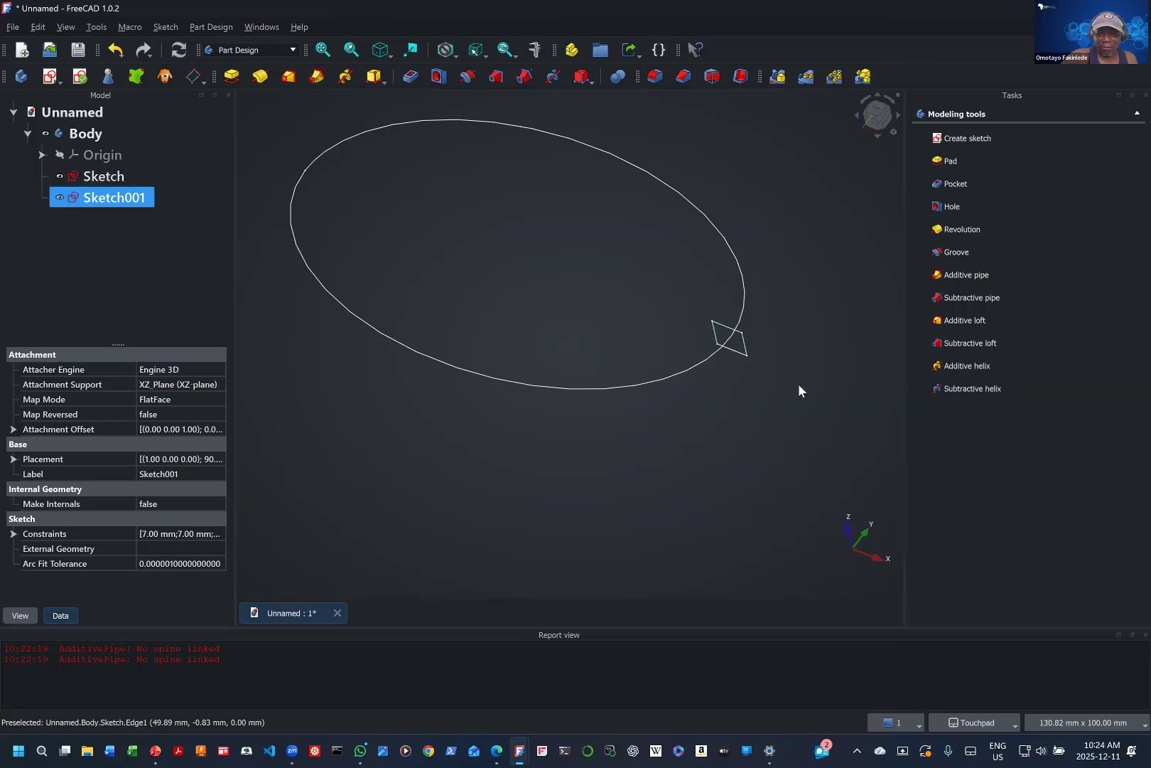
# Step: Create an additive pipe by sweeping the square profile along the ellipse edge, with Transformed corners and Standard orientation
pyautogui.click(327, 77)
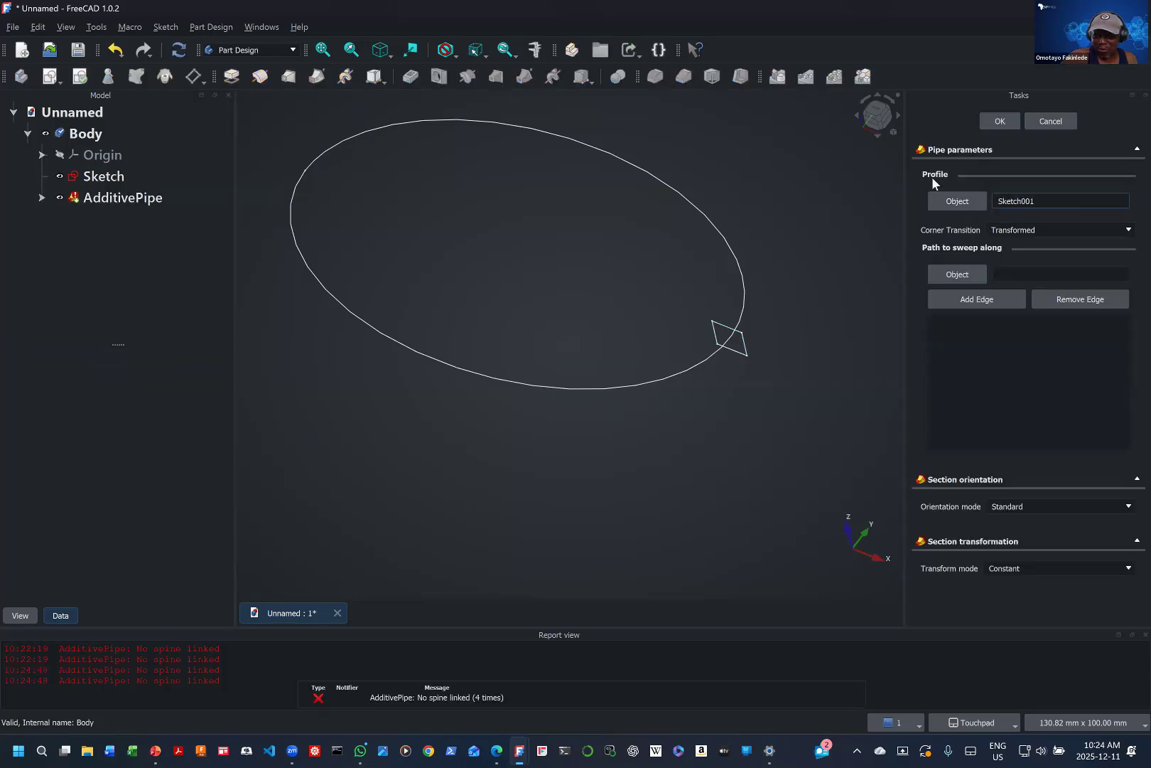
pyautogui.click(972, 300)
pyautogui.click(966, 280)
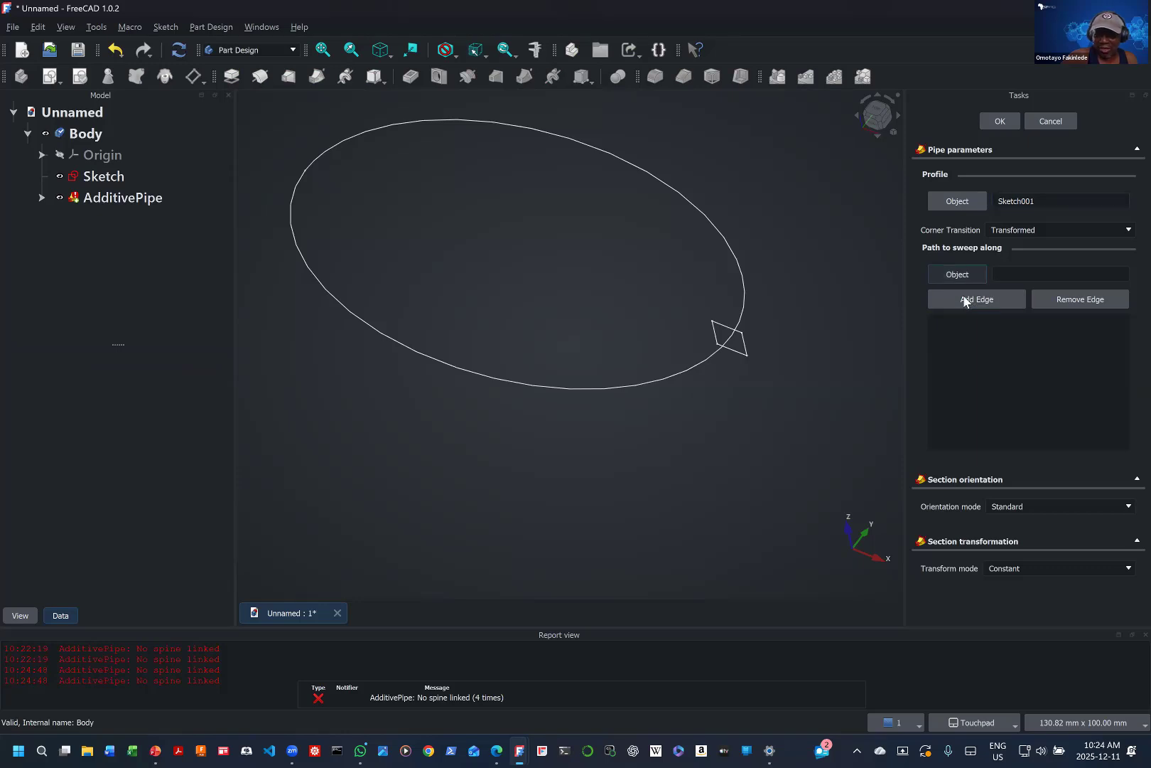
pyautogui.click(965, 301)
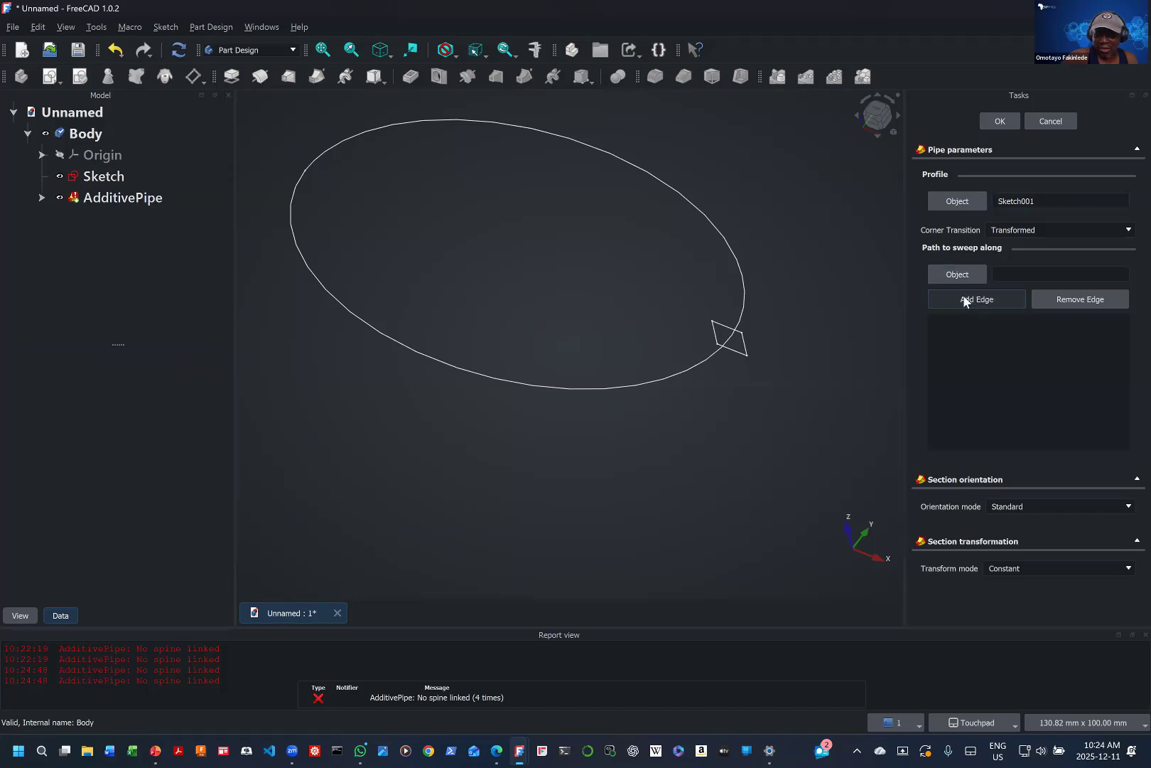
pyautogui.click(713, 228)
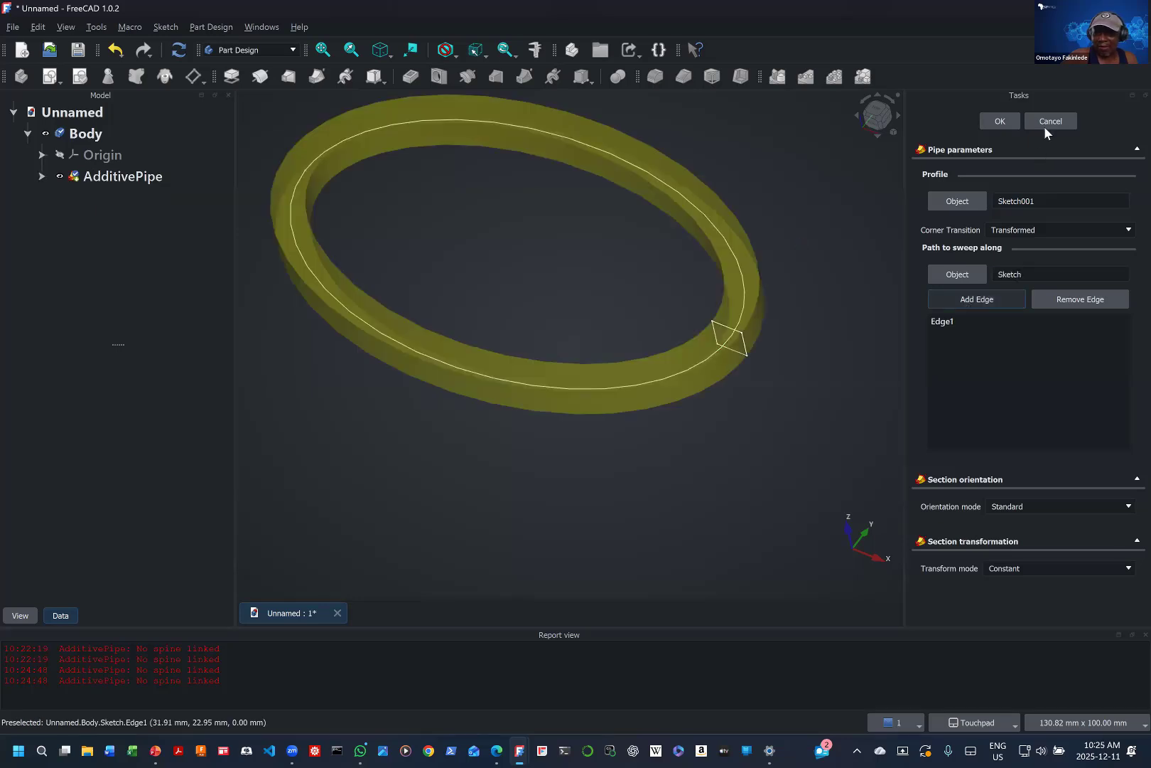
pyautogui.click(1010, 122)
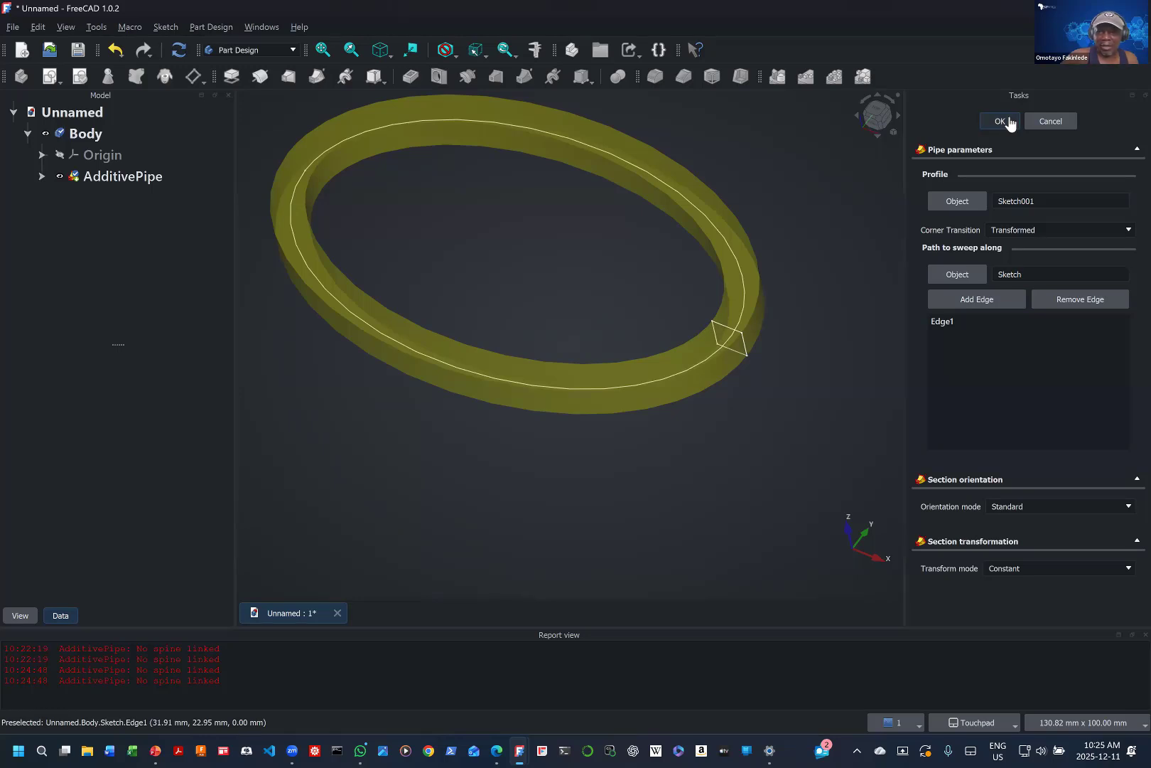
pyautogui.click(1008, 121)
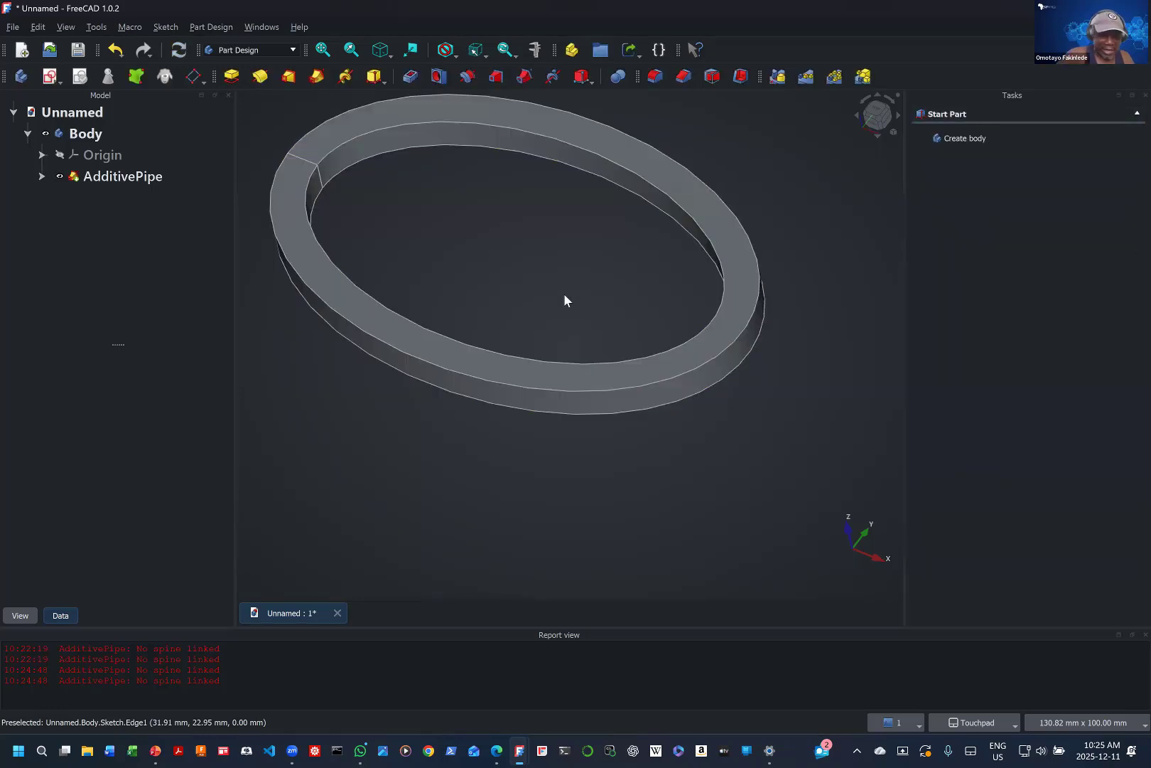
pyautogui.keyDown('shift'); pyautogui.moveTo(564, 294); pyautogui.dragTo(383, 375); pyautogui.keyUp('shift')
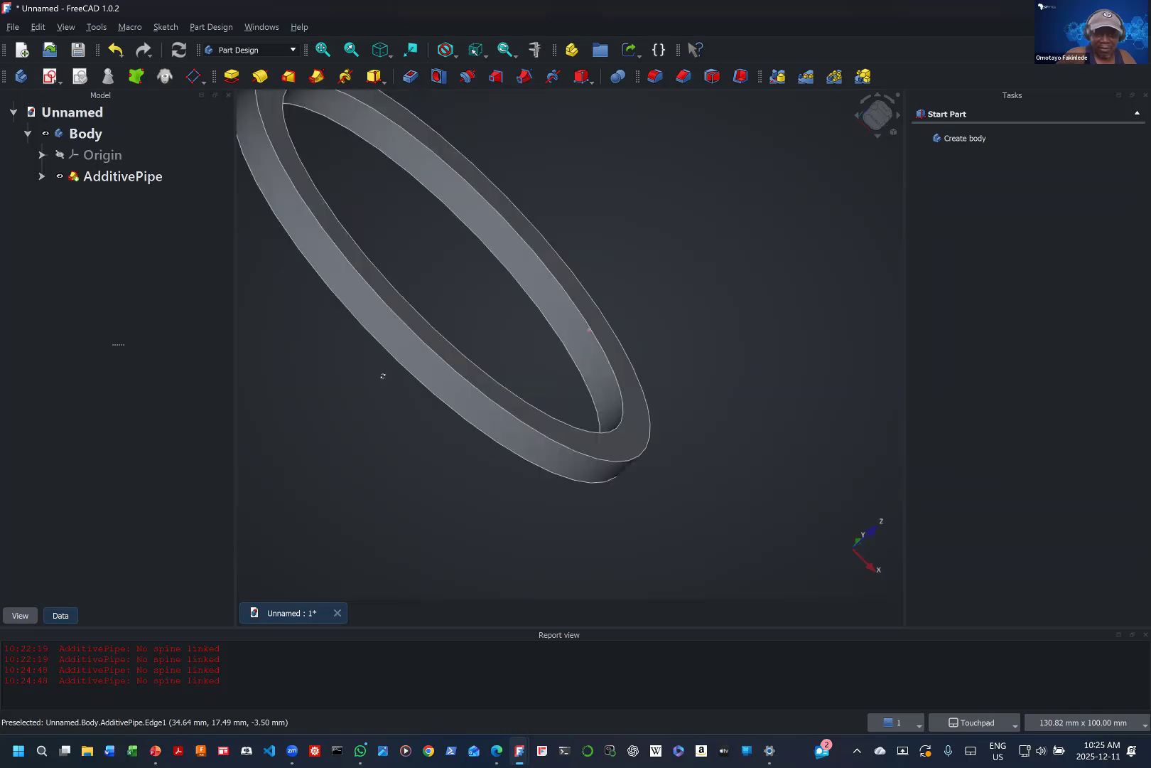
pyautogui.keyDown('shift'); pyautogui.moveTo(475, 405); pyautogui.dragTo(591, 324); pyautogui.keyUp('shift')
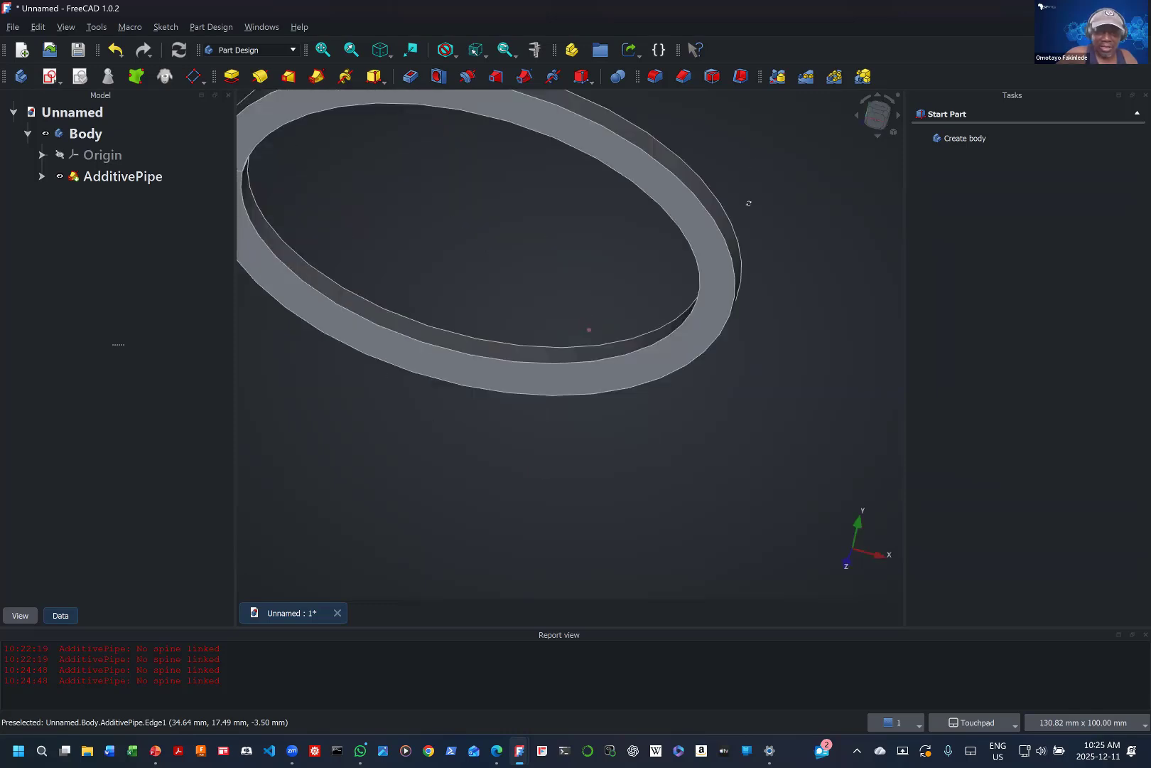
pyautogui.keyDown('shift'); pyautogui.moveTo(748, 203); pyautogui.dragTo(458, 302); pyautogui.keyUp('shift')
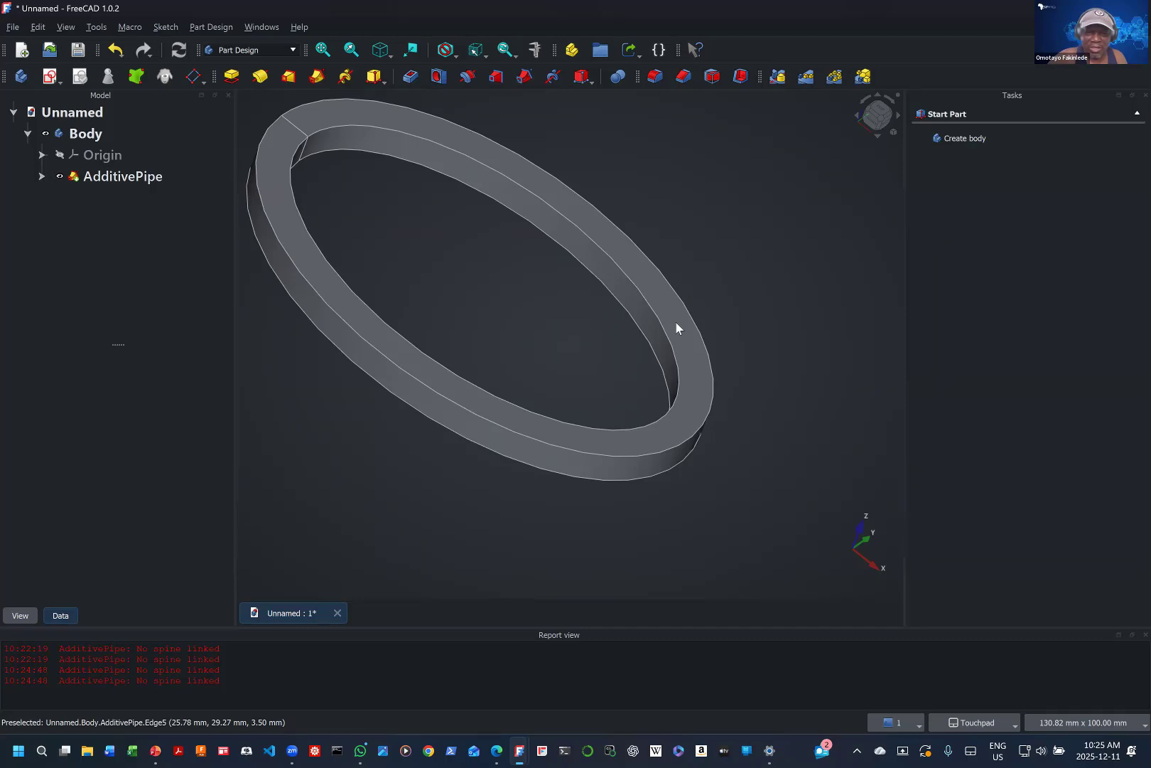
# Step: Delete the additive pipe from the body, along with its ellipse path sketch and square profile sketch
pyautogui.click(89, 133)
pyautogui.click(99, 183)
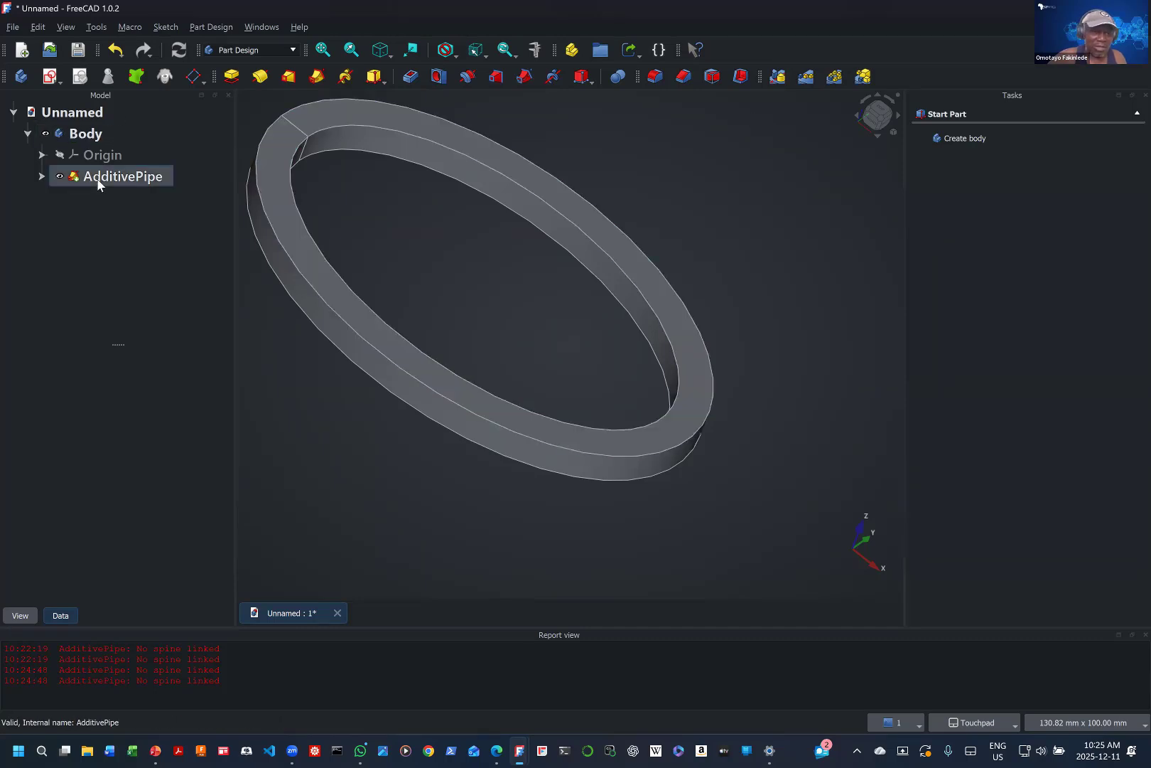
pyautogui.click(98, 184)
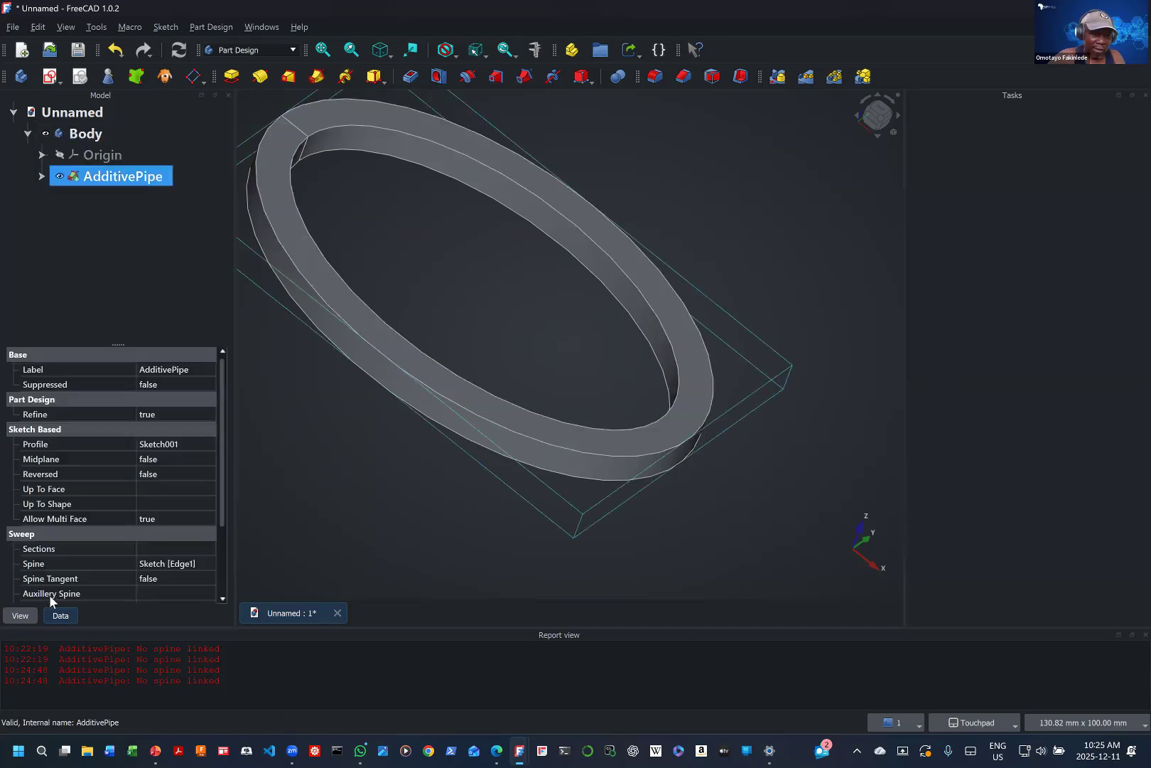
pyautogui.rightClick(98, 179)
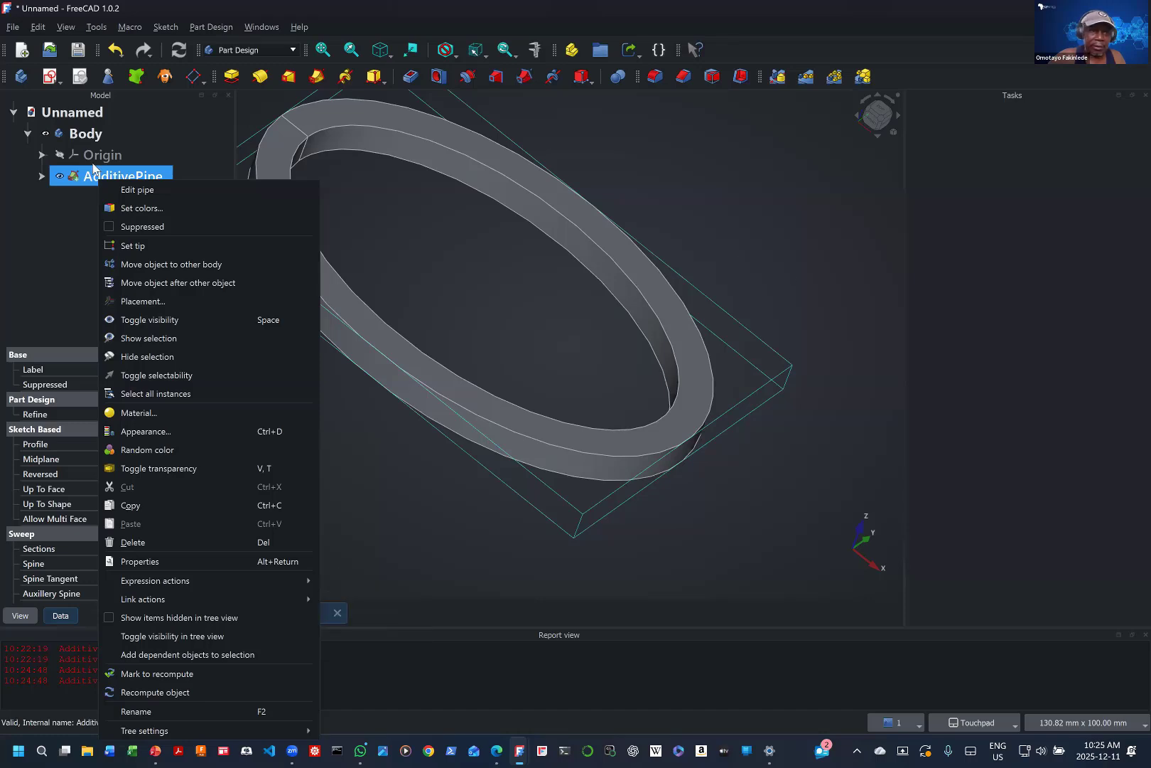
pyautogui.click(146, 542)
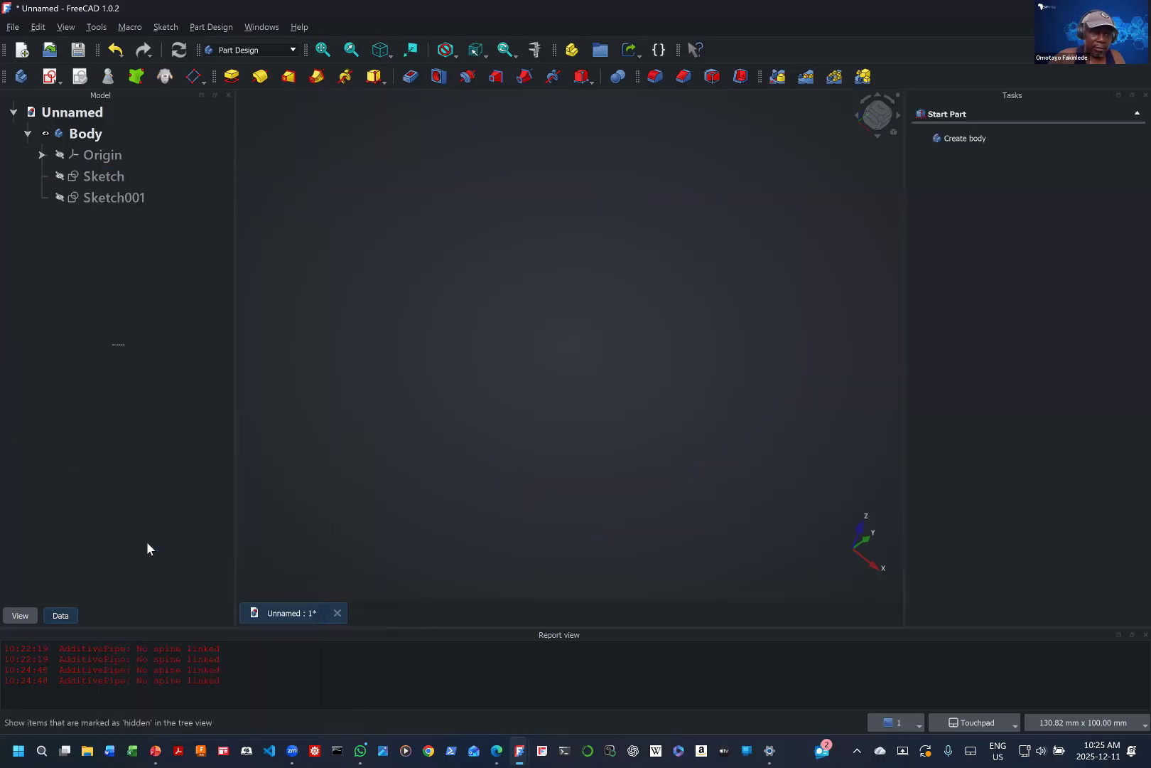
pyautogui.click(108, 178)
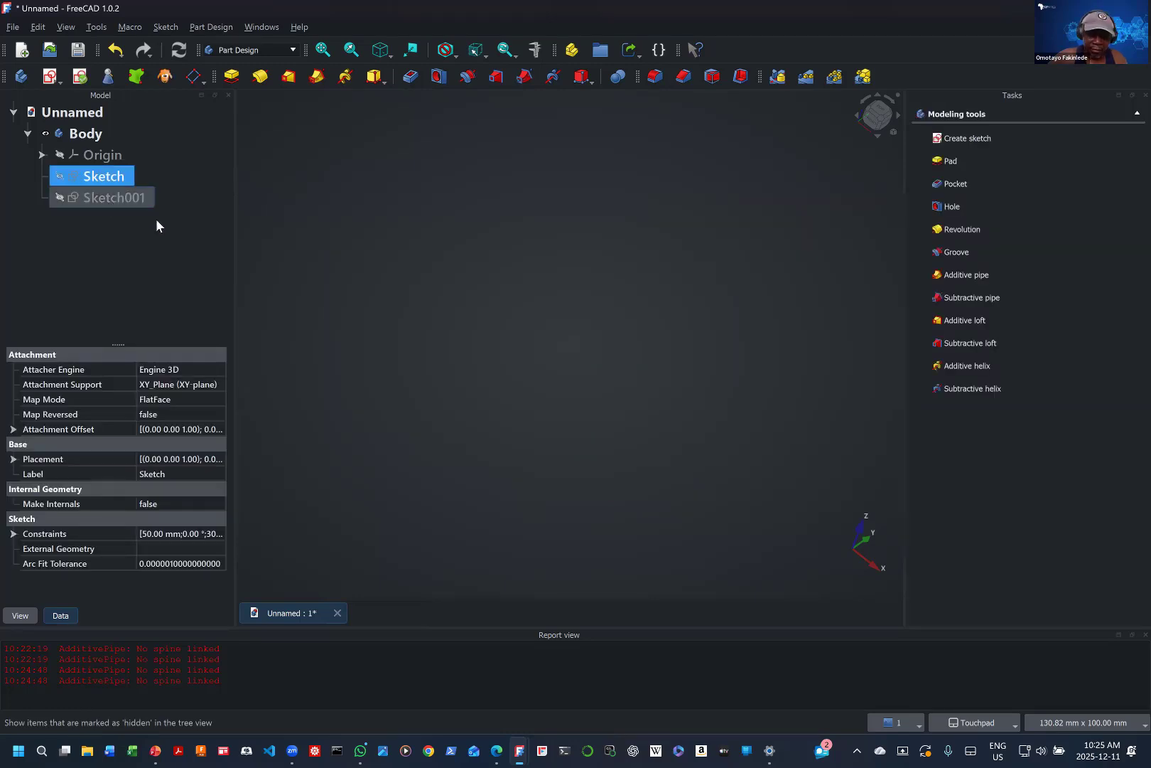
pyautogui.press('Delete')
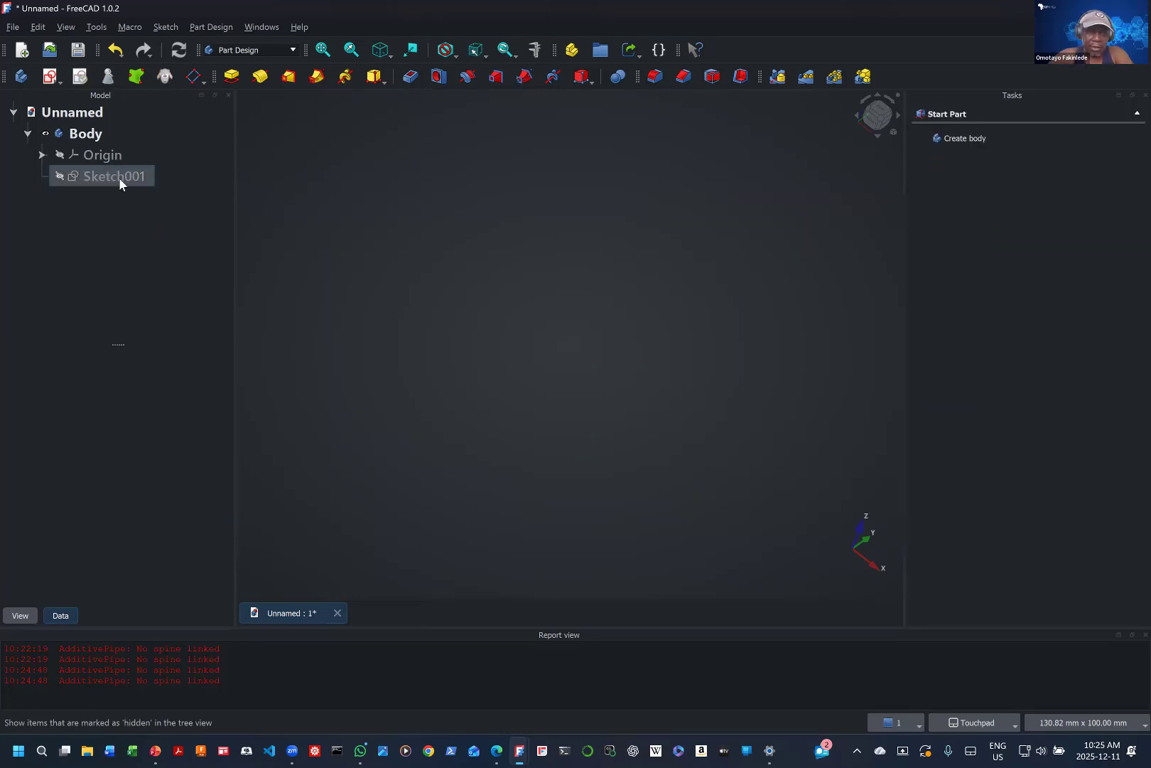
pyautogui.click(120, 184)
pyautogui.press('Delete')
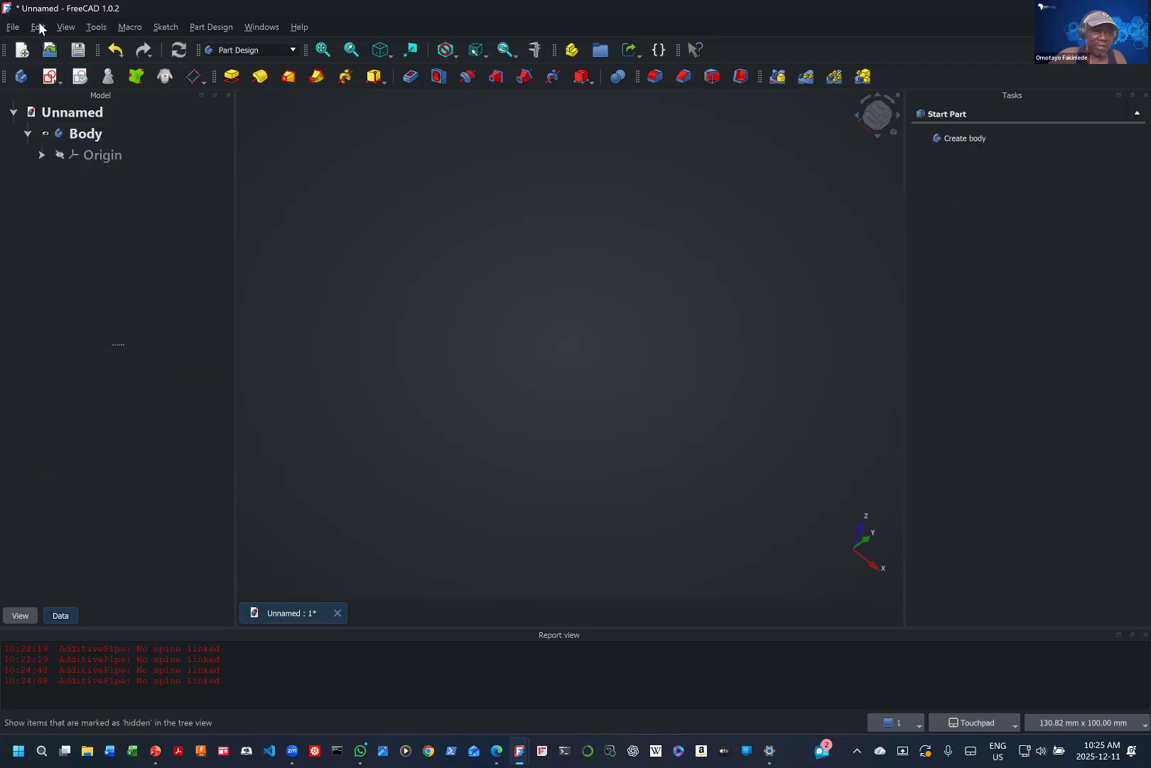
# Step: Close all open documents and discard the unsaved changes
pyautogui.click(13, 27)
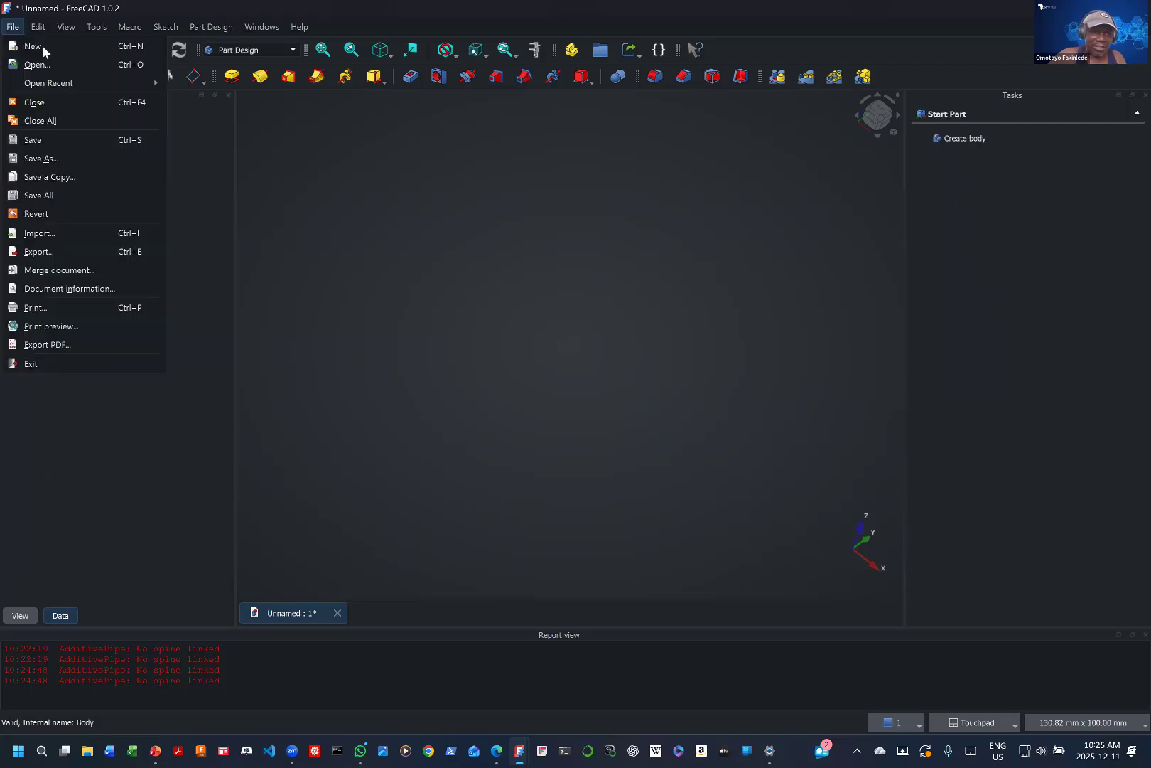
pyautogui.click(17, 78)
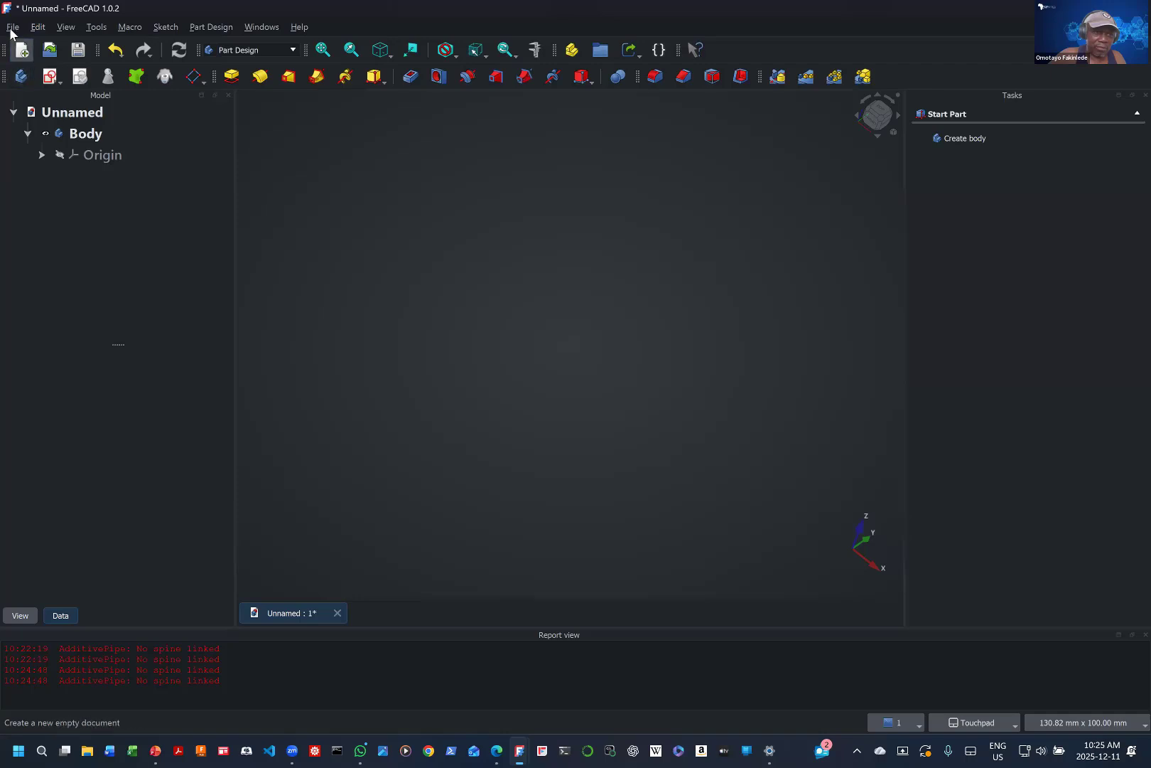
pyautogui.click(12, 27)
pyautogui.click(47, 122)
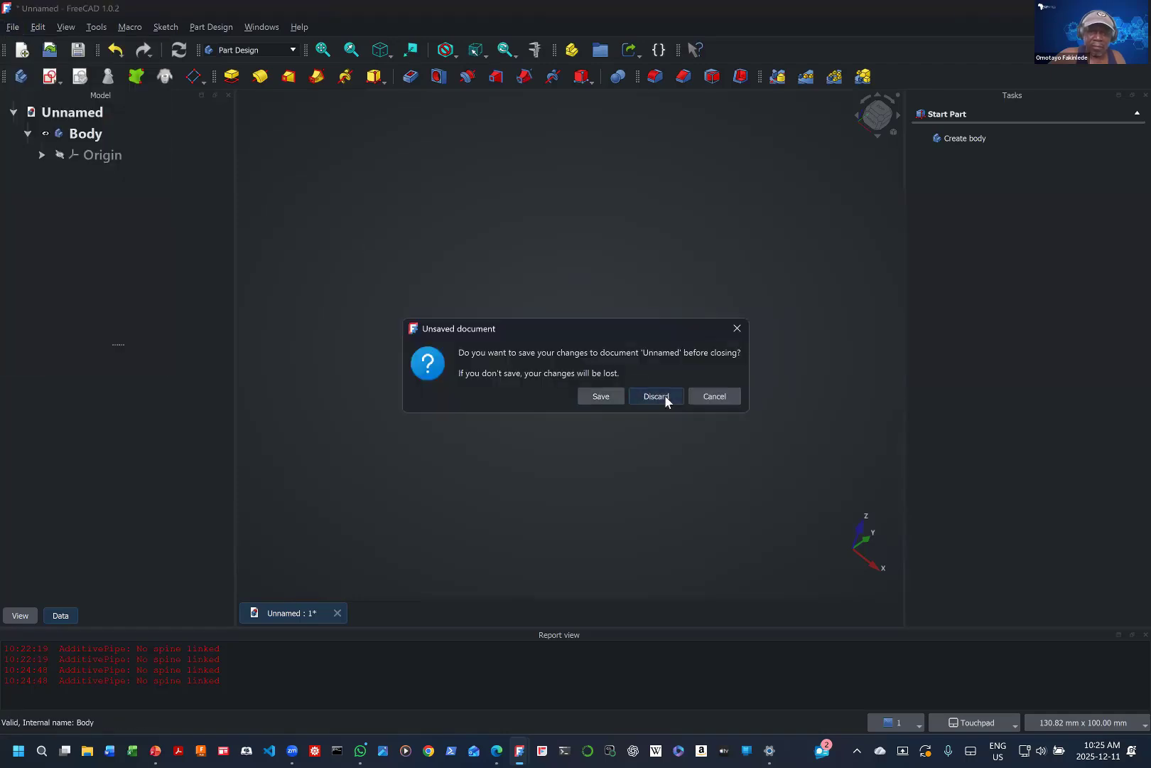
pyautogui.click(657, 396)
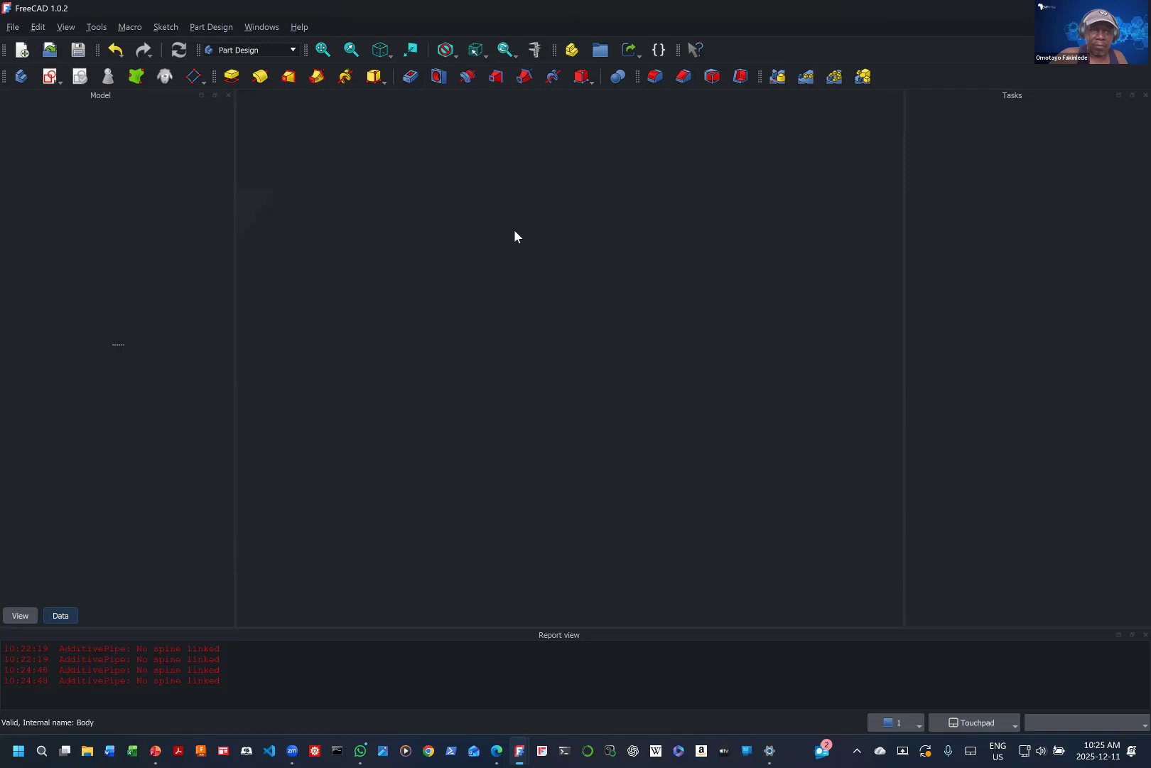
# Step: Create a new empty document and start a sketch on the XZ plane
pyautogui.click(12, 28)
pyautogui.click(24, 50)
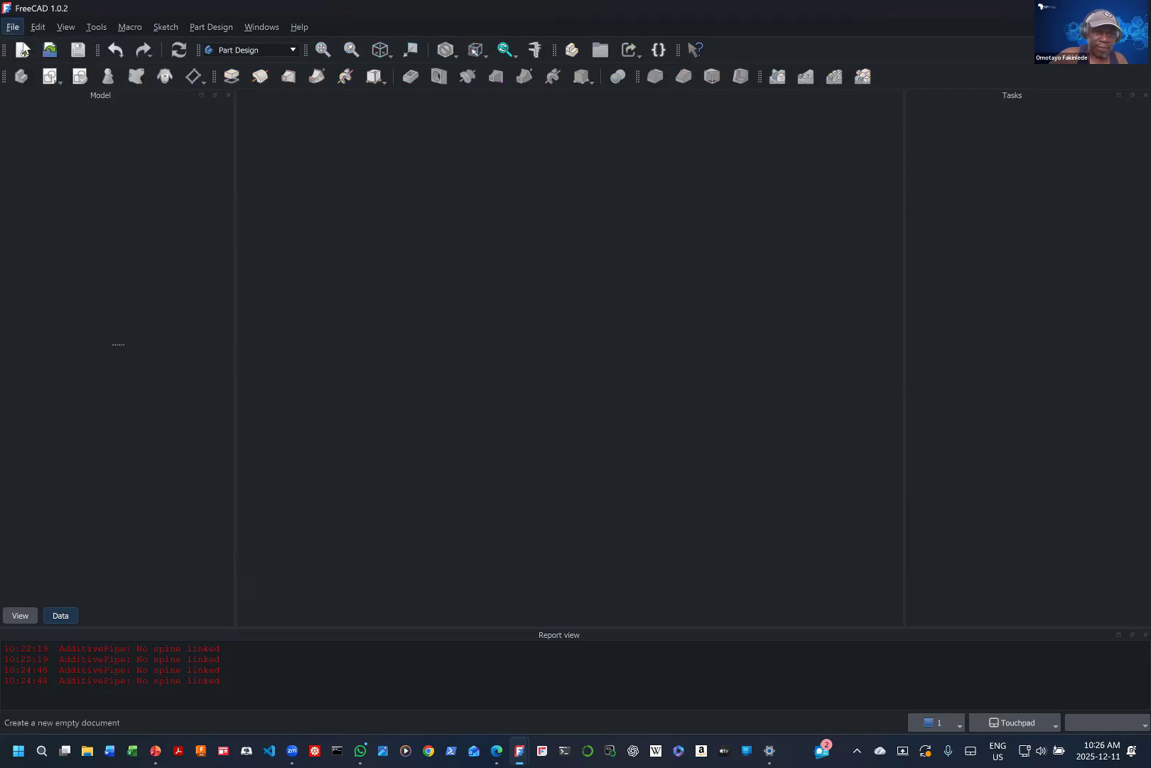
pyautogui.click(23, 50)
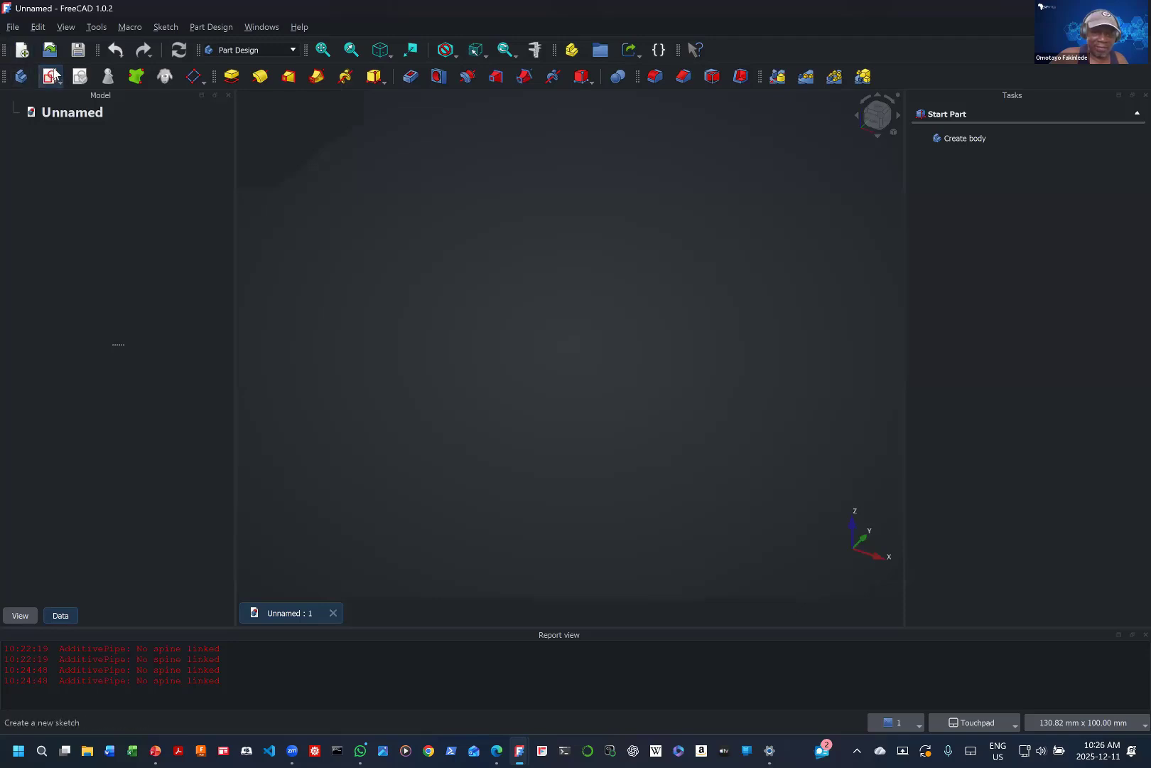
pyautogui.click(53, 75)
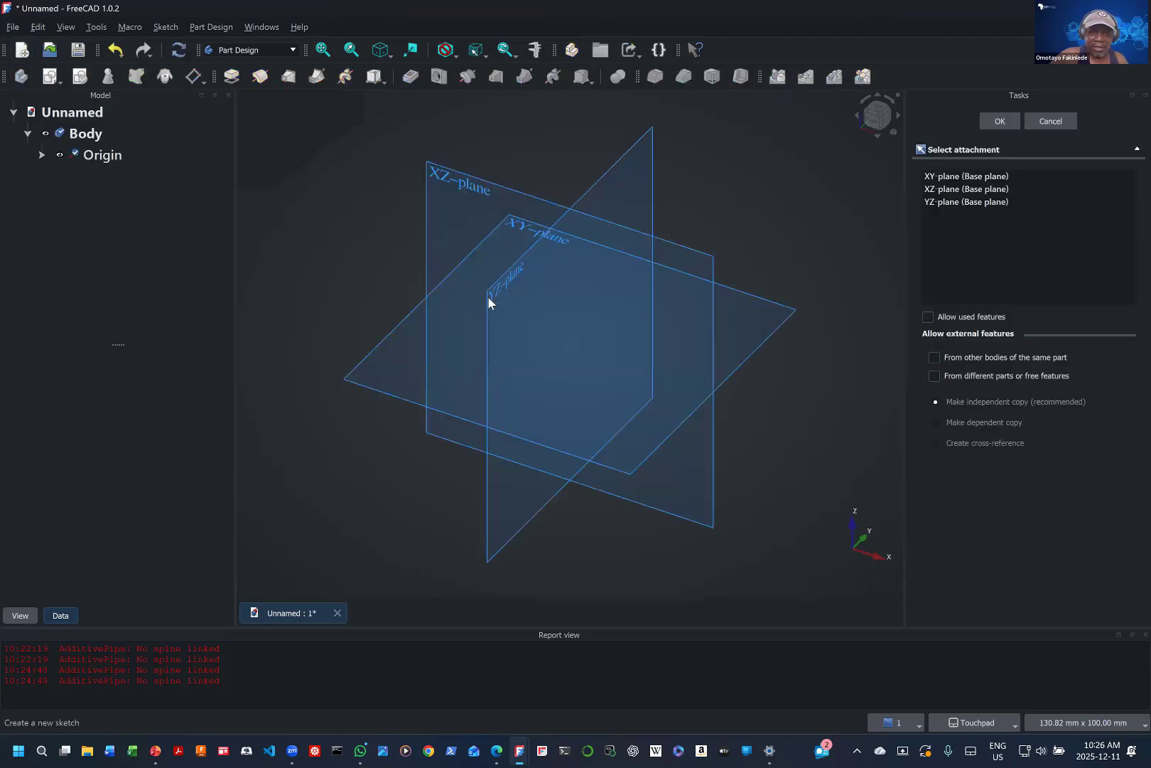
pyautogui.click(475, 191)
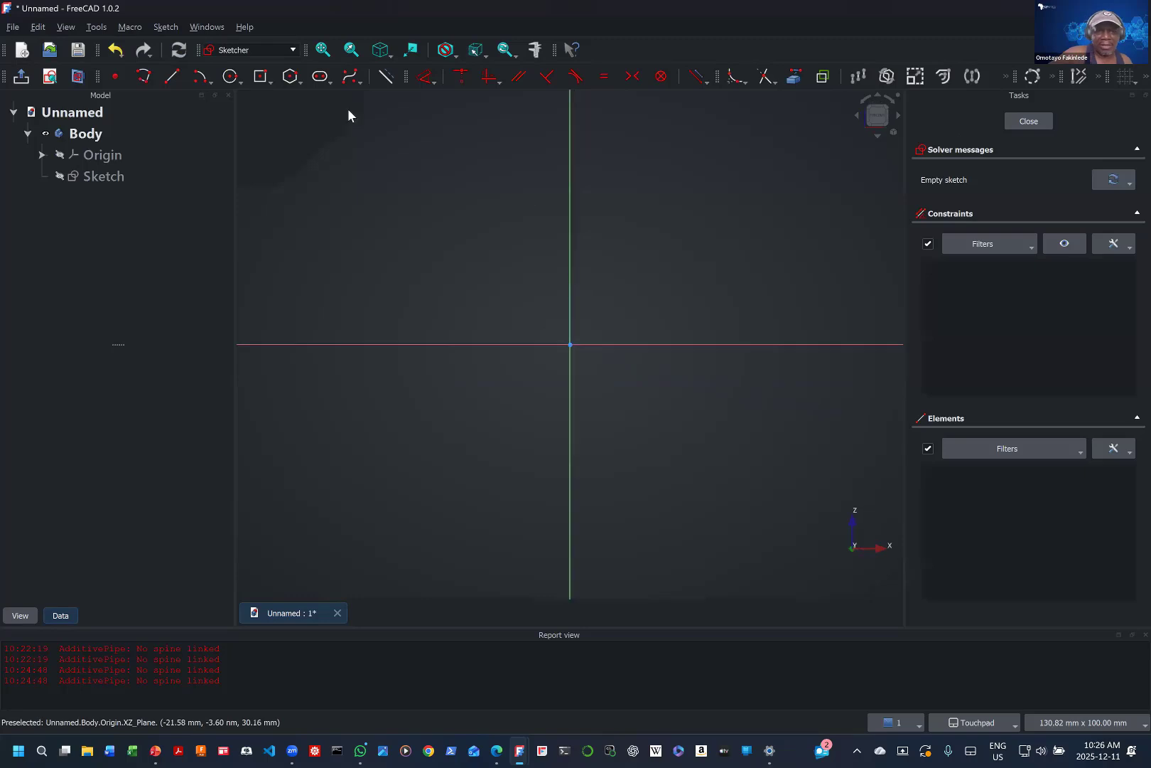
# Step: Draw a closed polyline rectangle about 11 mm by 38 mm across the horizontal axis on the positive X side, constraining its lower edge horizontal
pyautogui.click(145, 78)
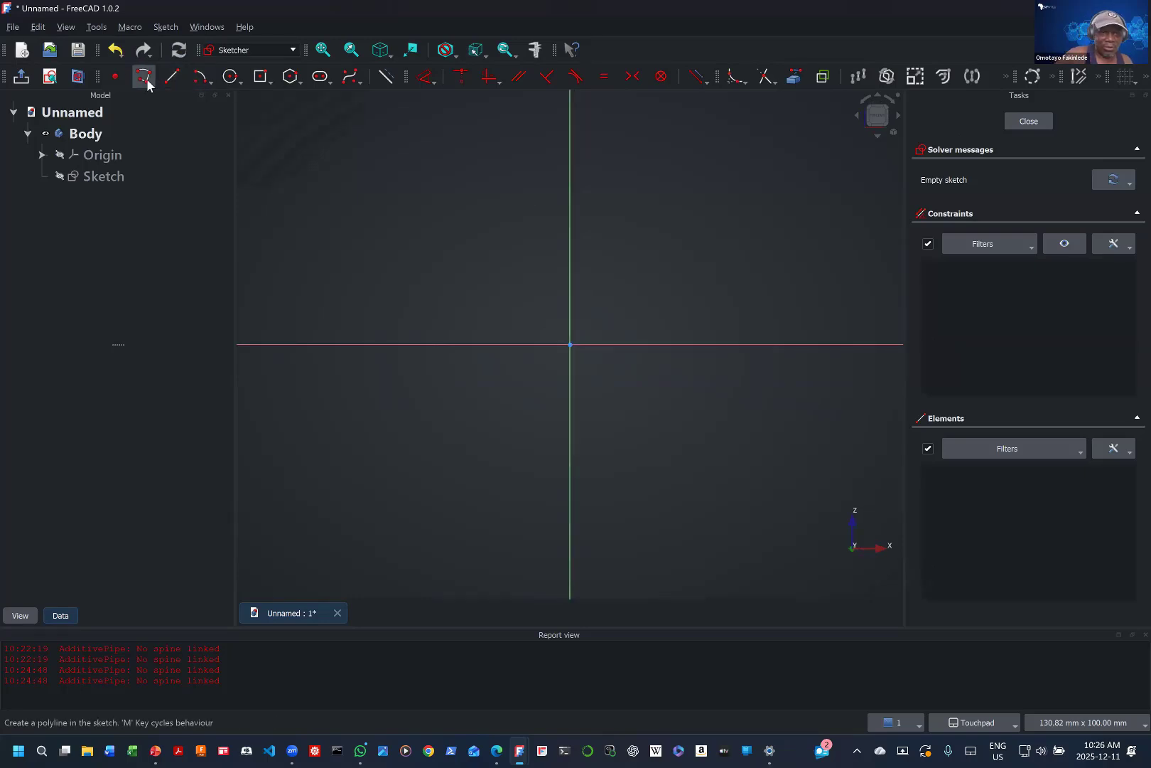
pyautogui.click(654, 431)
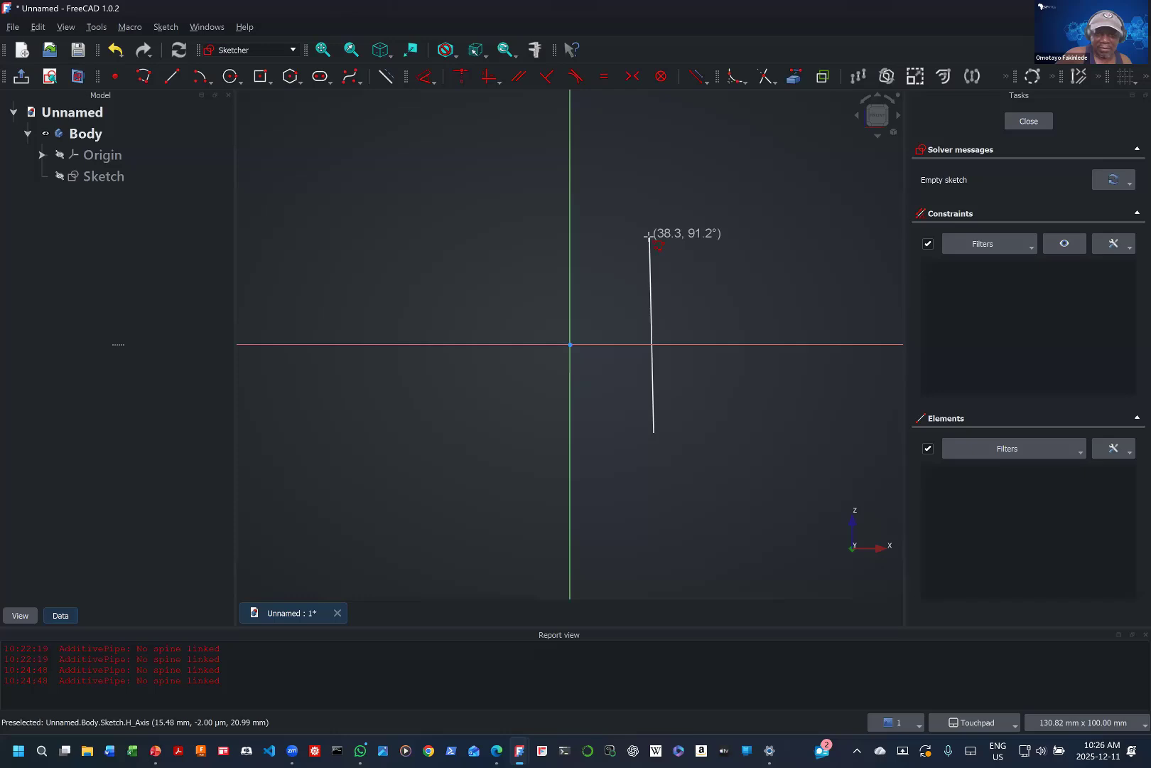
pyautogui.click(654, 236)
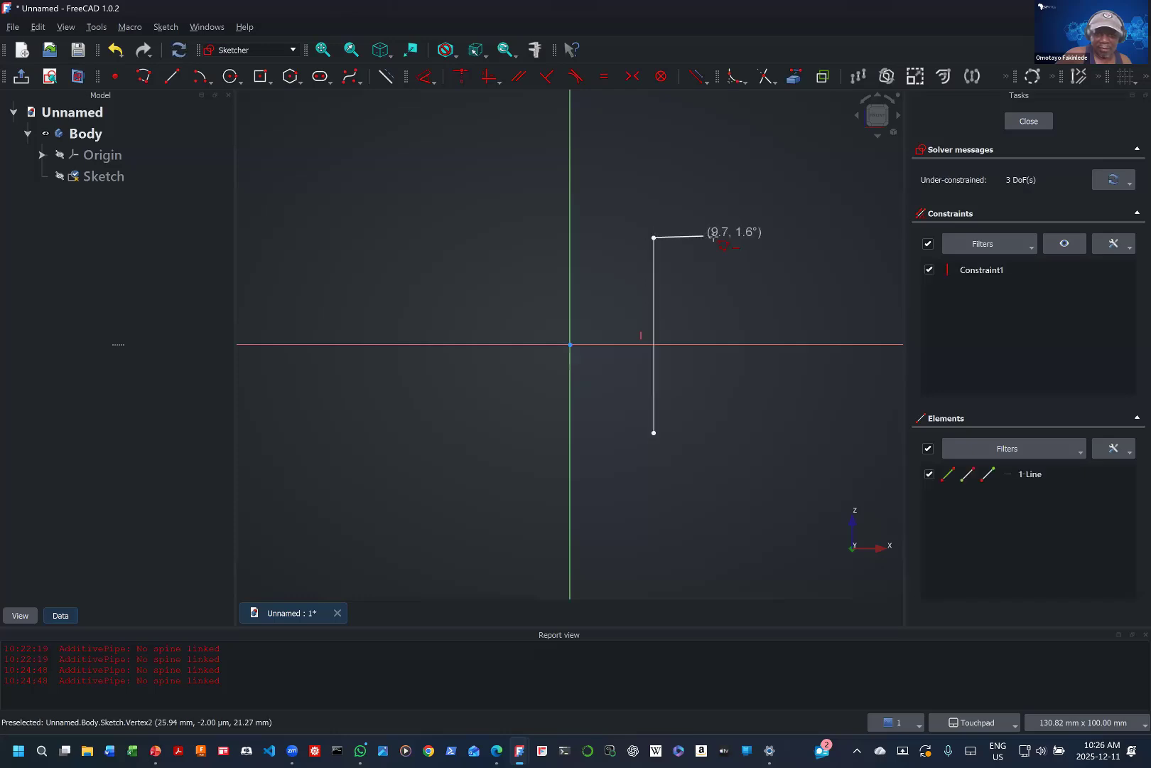
pyautogui.click(714, 237)
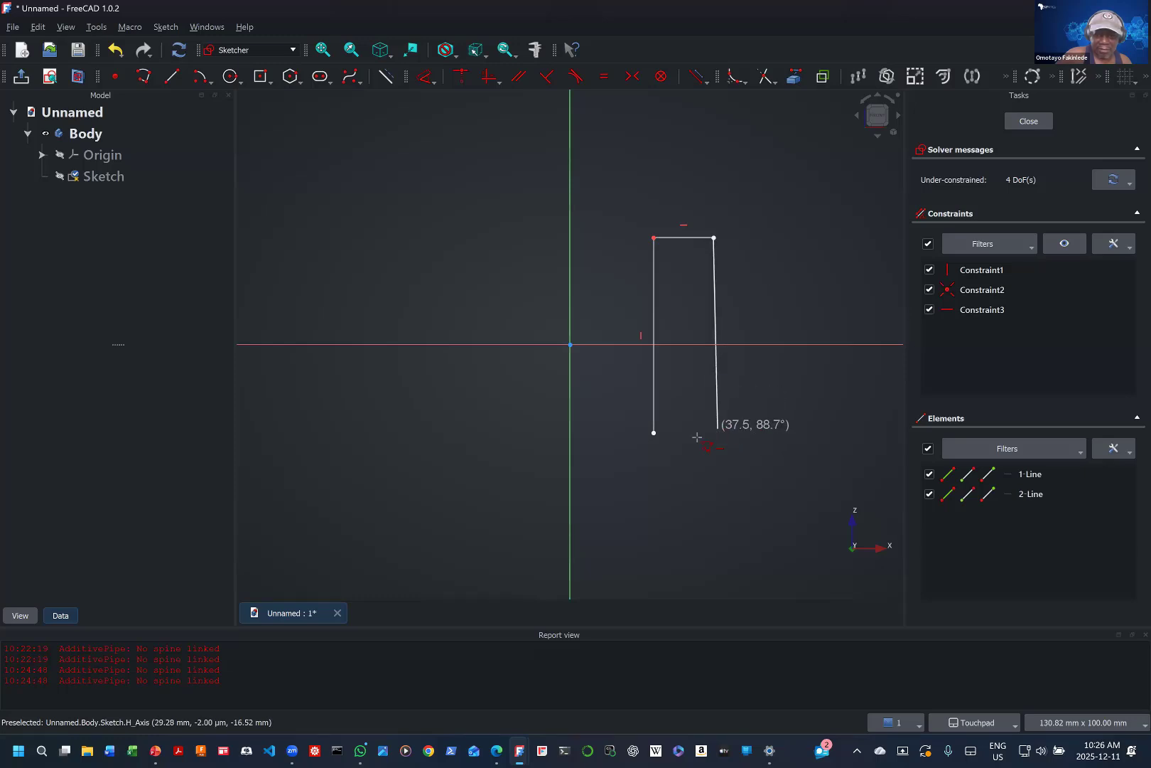
pyautogui.click(713, 429)
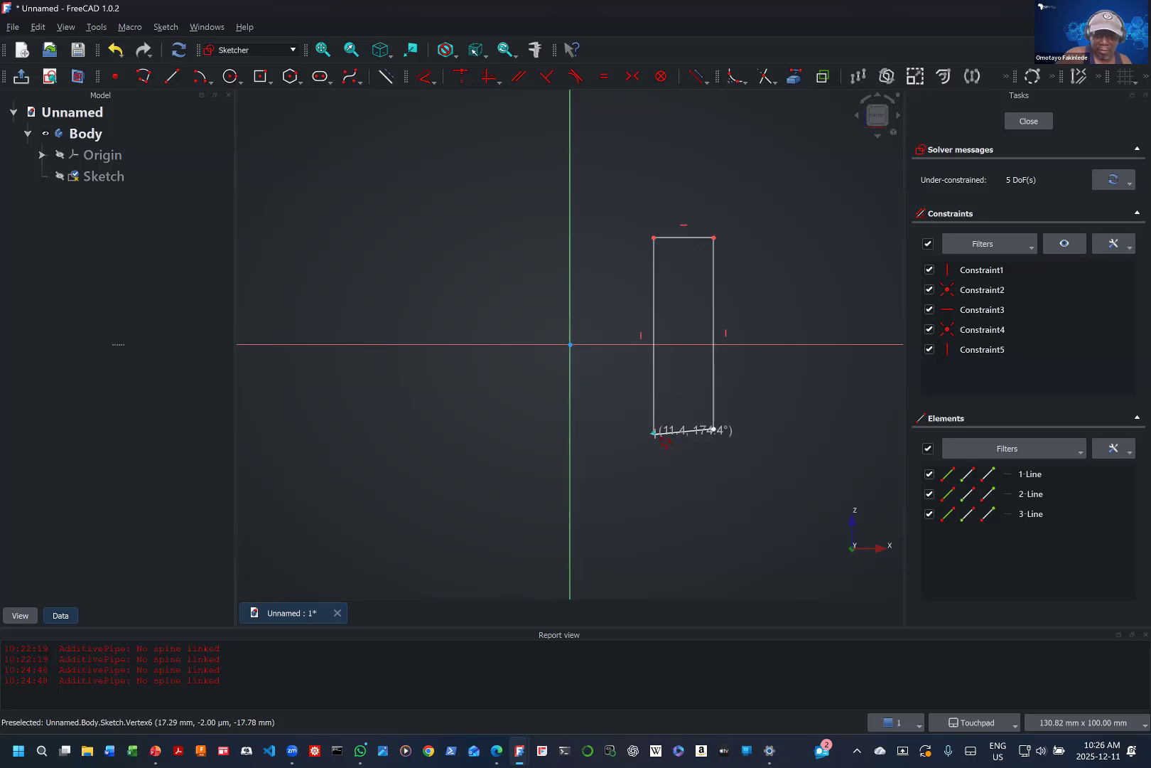
pyautogui.click(655, 432)
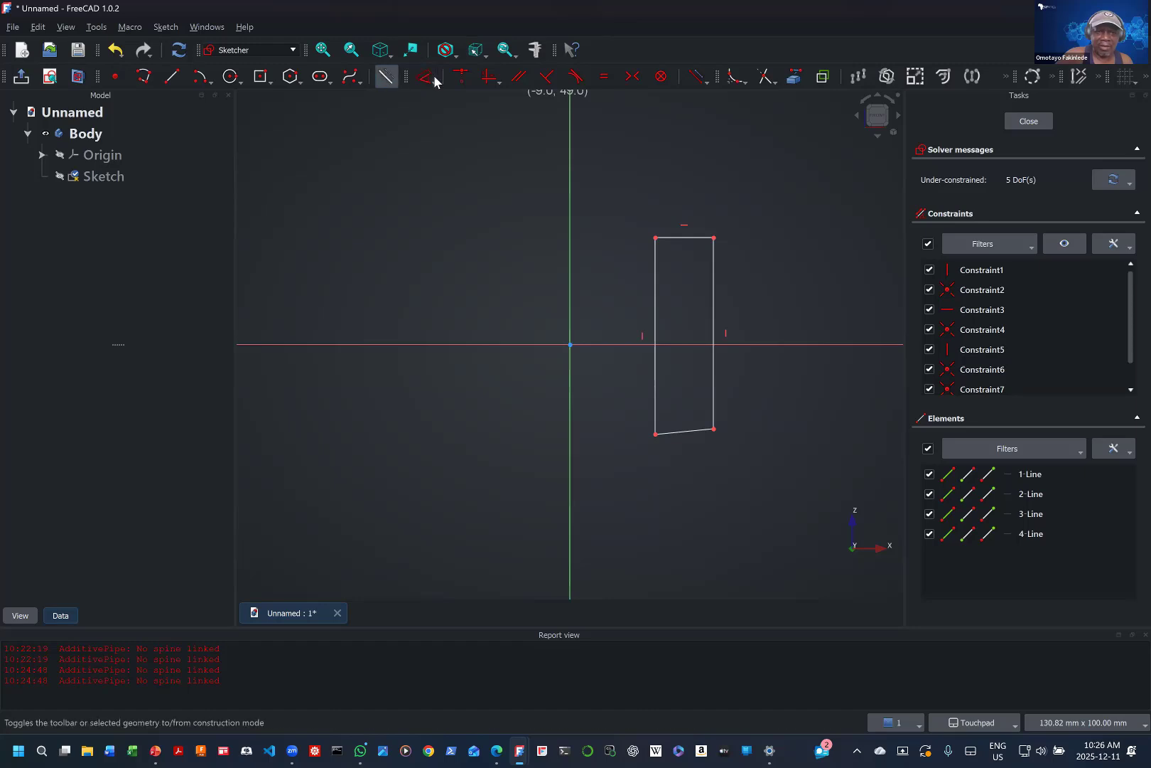
pyautogui.click(490, 84)
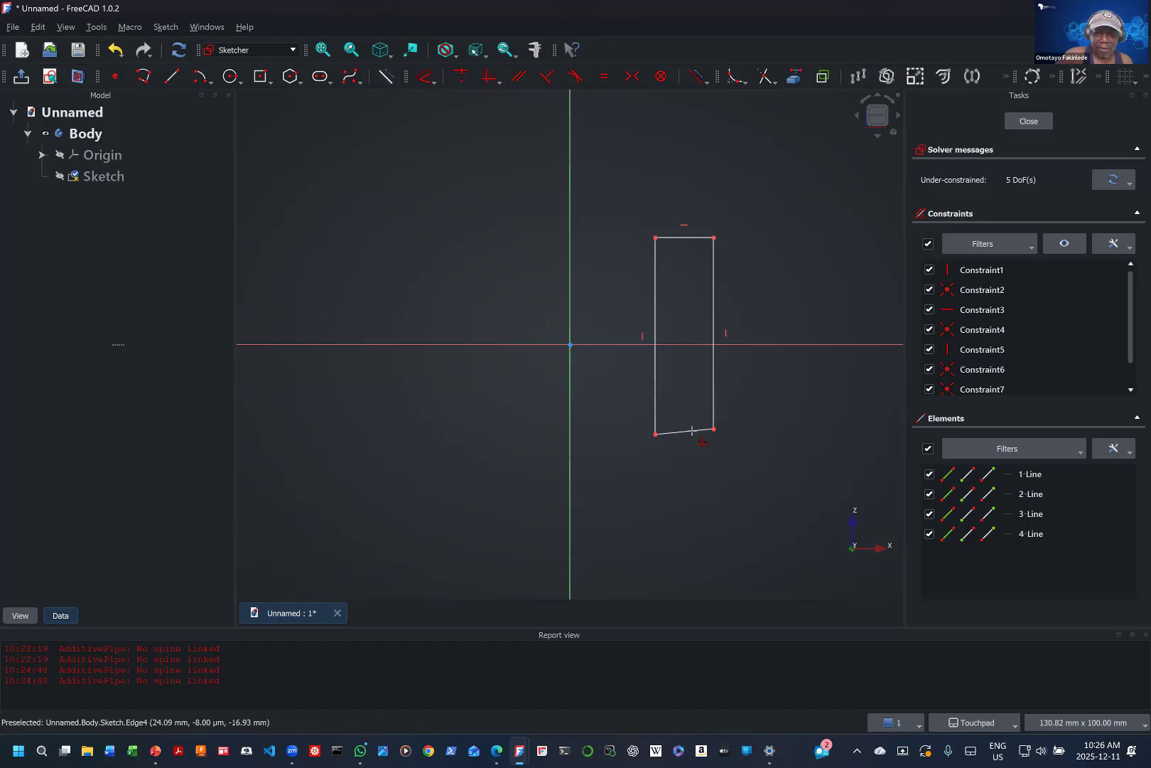
pyautogui.click(691, 430)
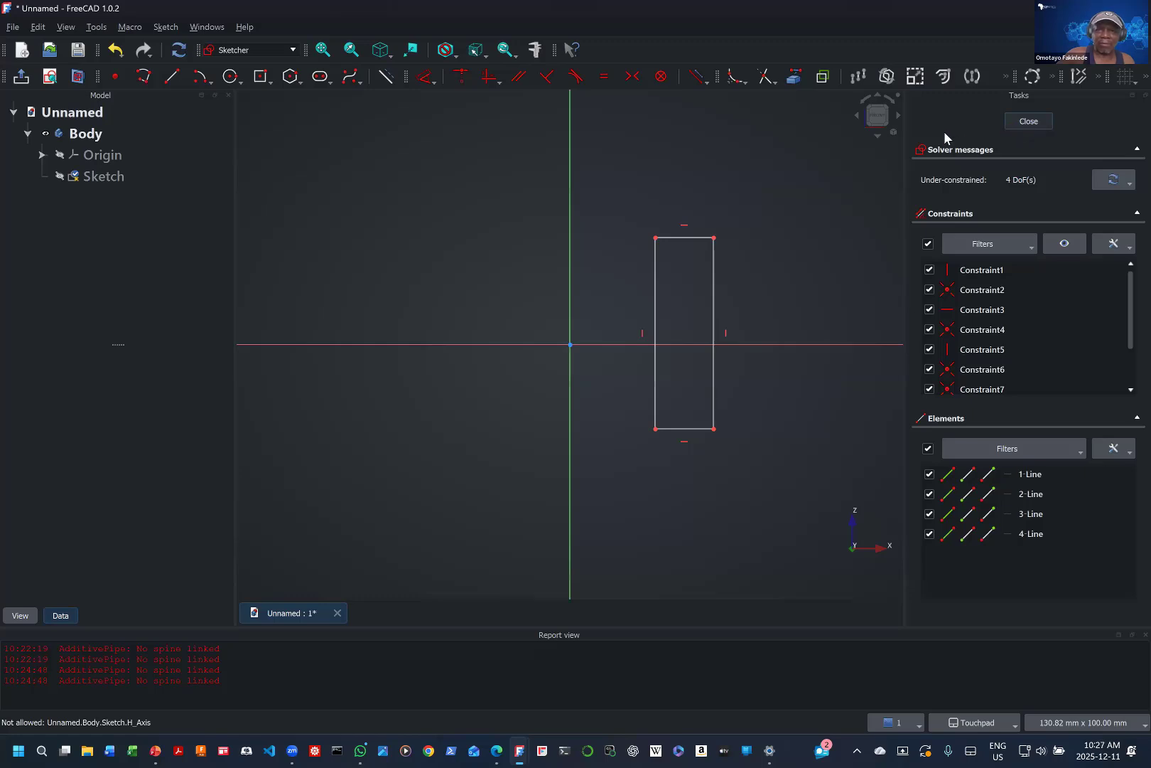
# Step: Close the rectangle sketch and revolve it 360° about the vertical sketch axis
pyautogui.click(1029, 121)
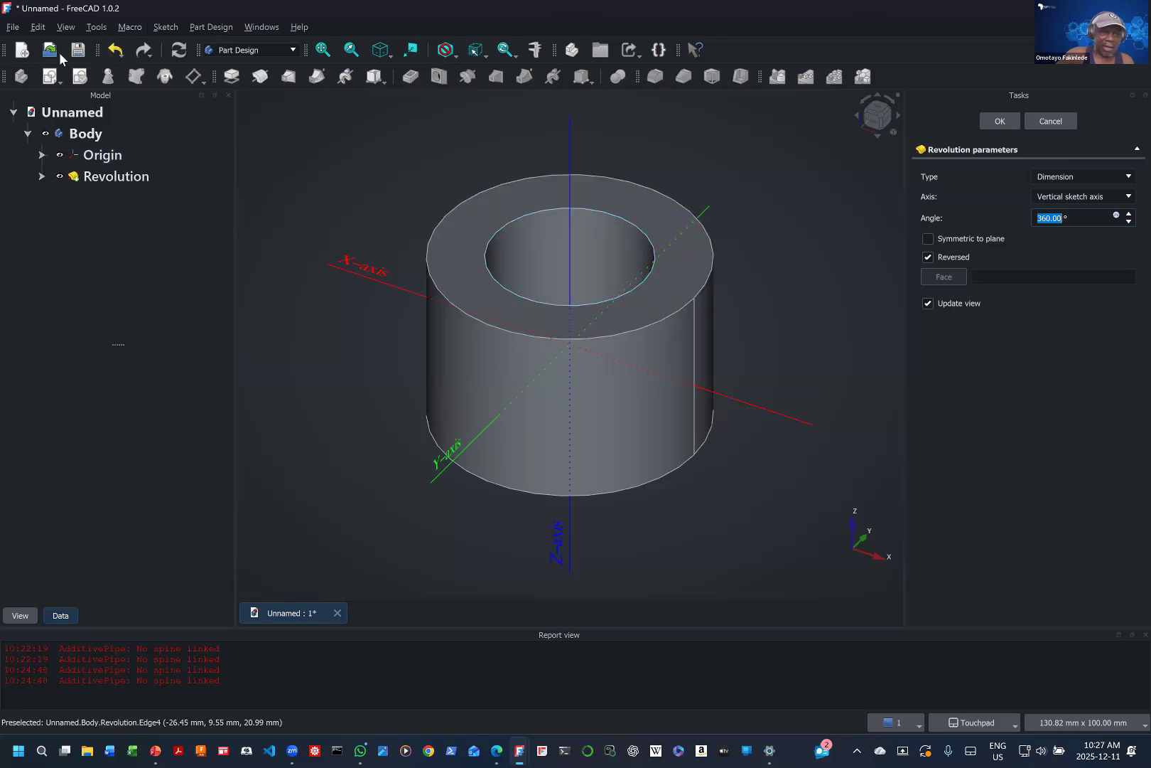
# Step: Close all open documents and discard the unsaved revolved ring
pyautogui.click(12, 27)
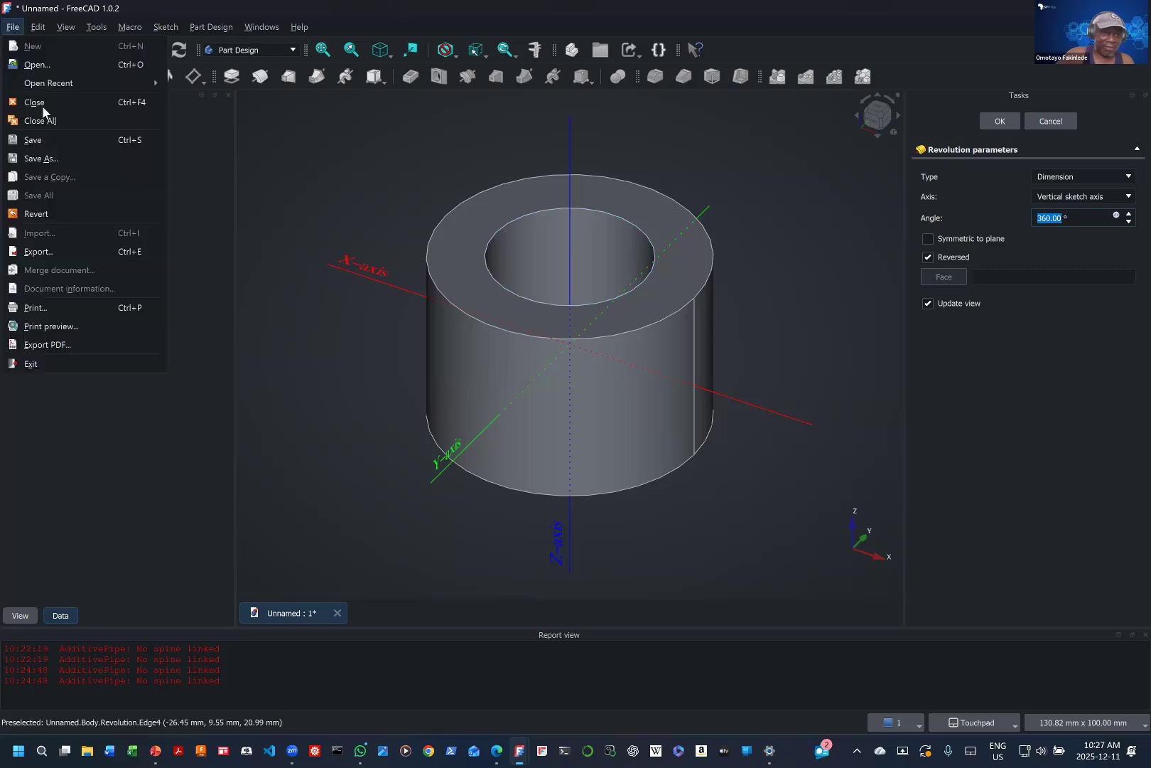
pyautogui.click(52, 118)
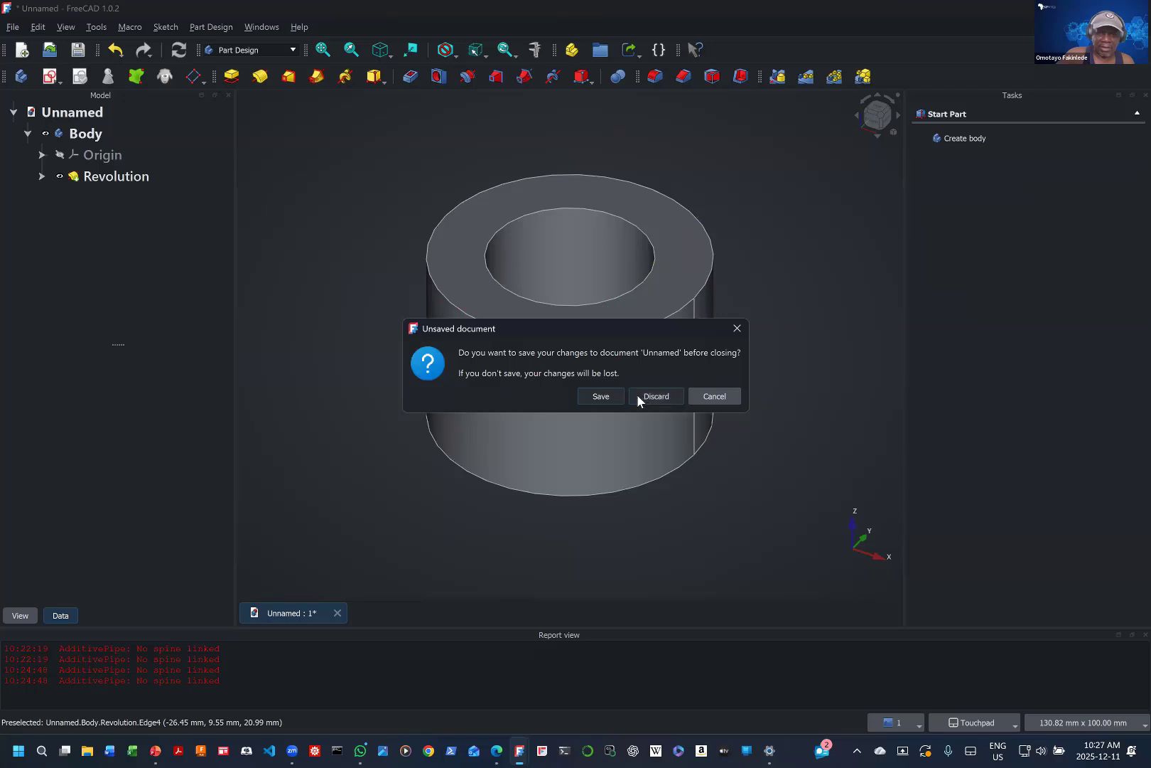
pyautogui.click(630, 396)
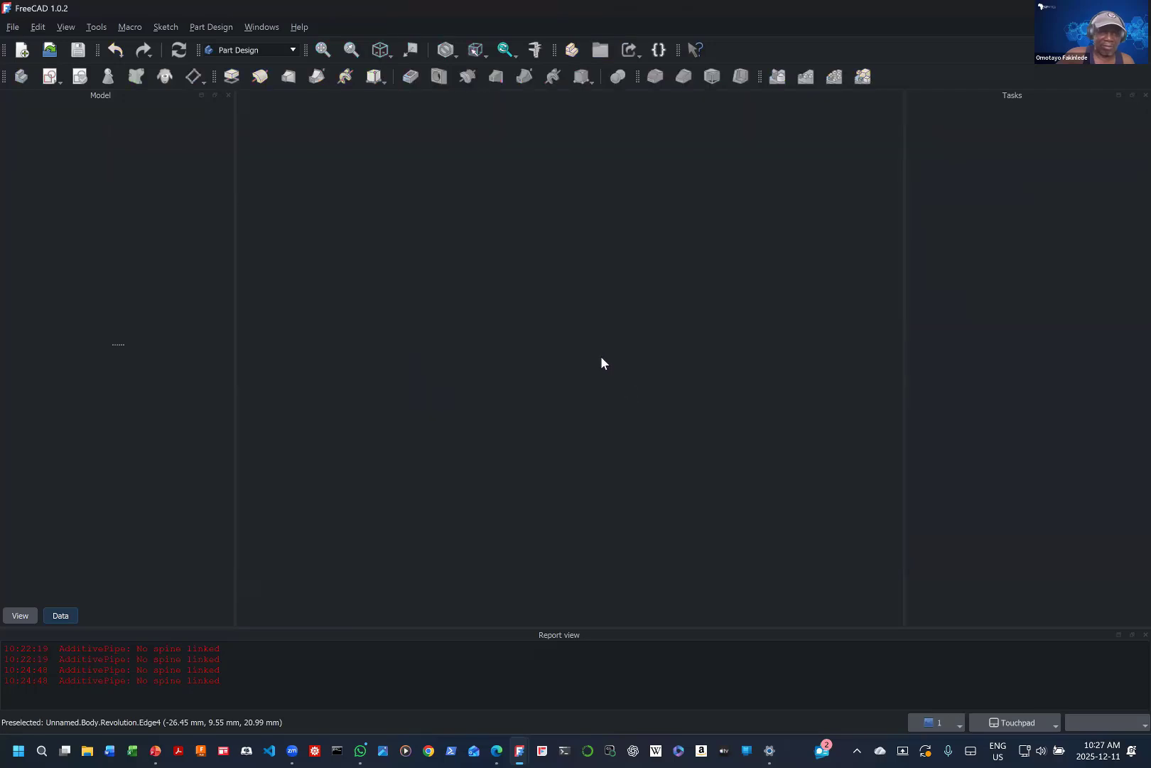
# Step: Create a new empty document and start a sketch on the XZ plane
pyautogui.click(20, 30)
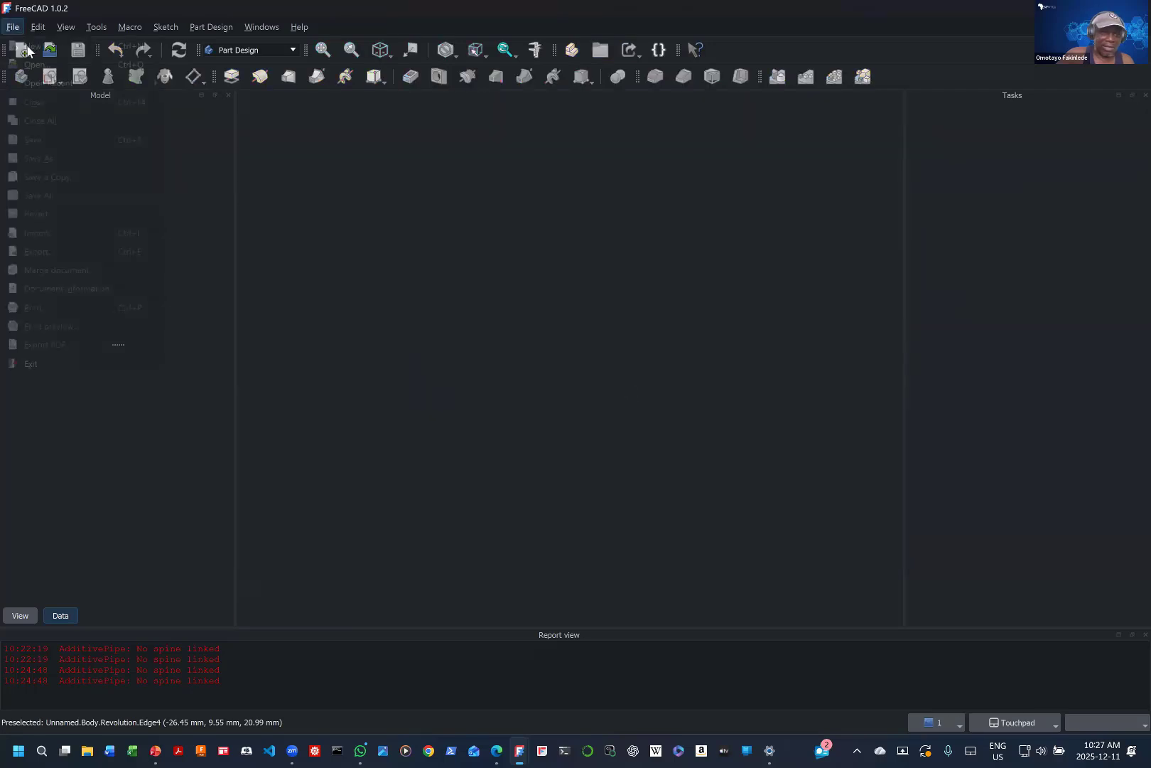
pyautogui.click(28, 44)
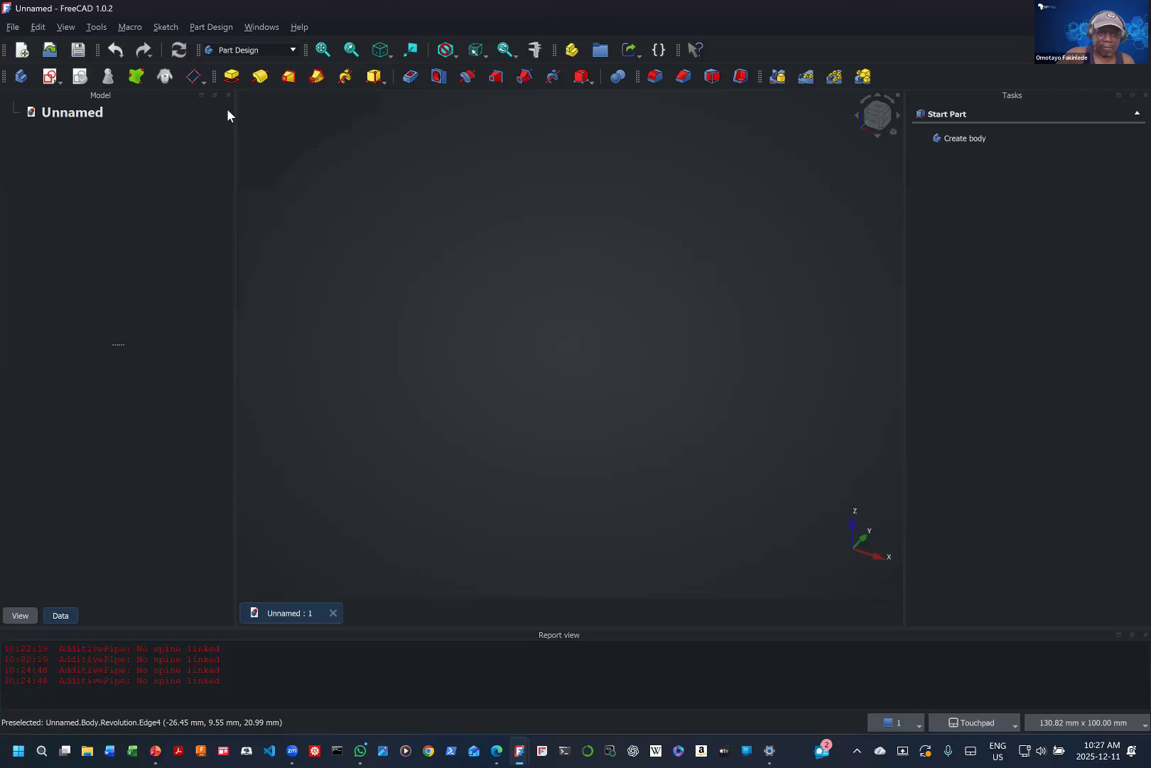
pyautogui.click(50, 76)
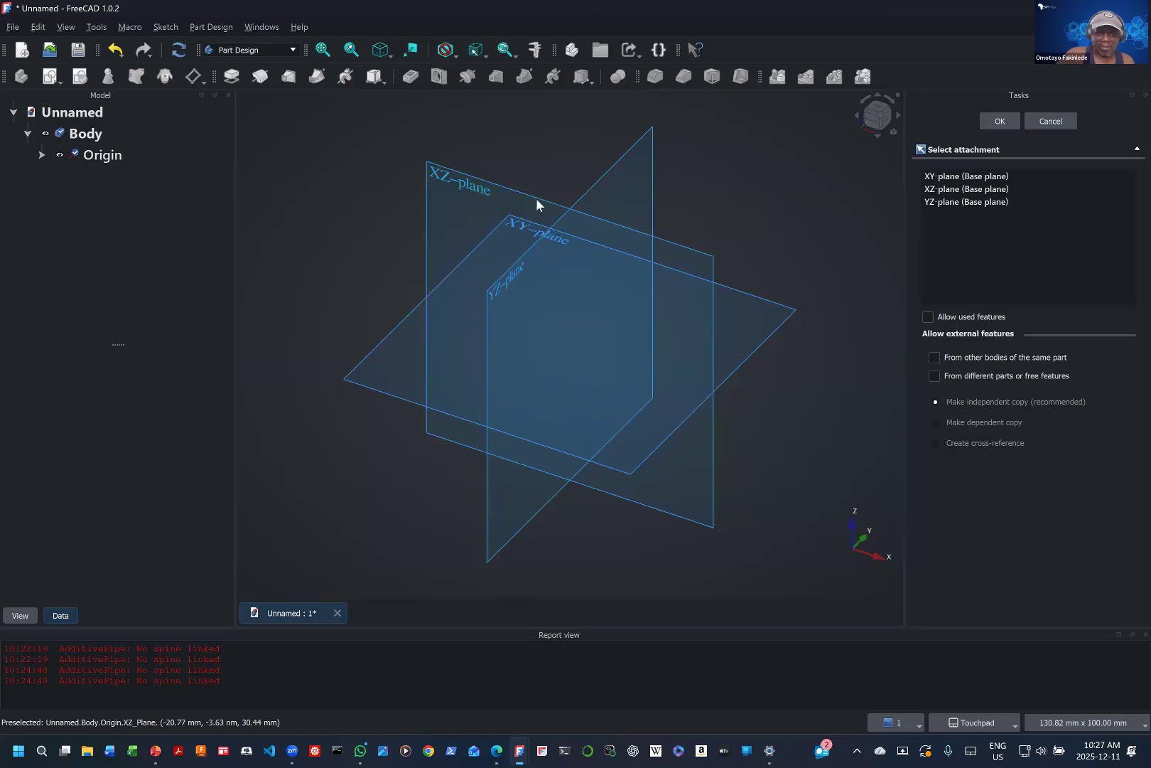
pyautogui.click(571, 213)
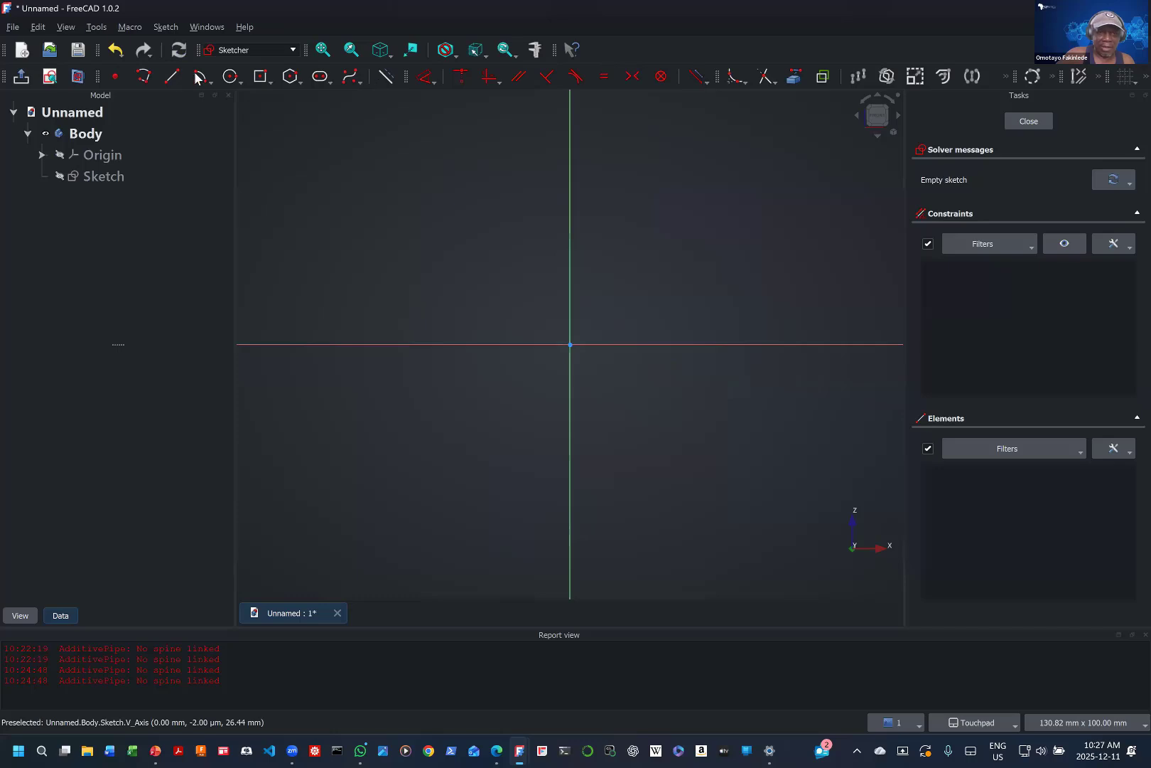
# Step: Draw a four-sided polyline on the positive X side with a vertical inner edge, a sloped top and a base about 15 mm wide on the horizontal axis
pyautogui.click(385, 76)
pyautogui.click(175, 77)
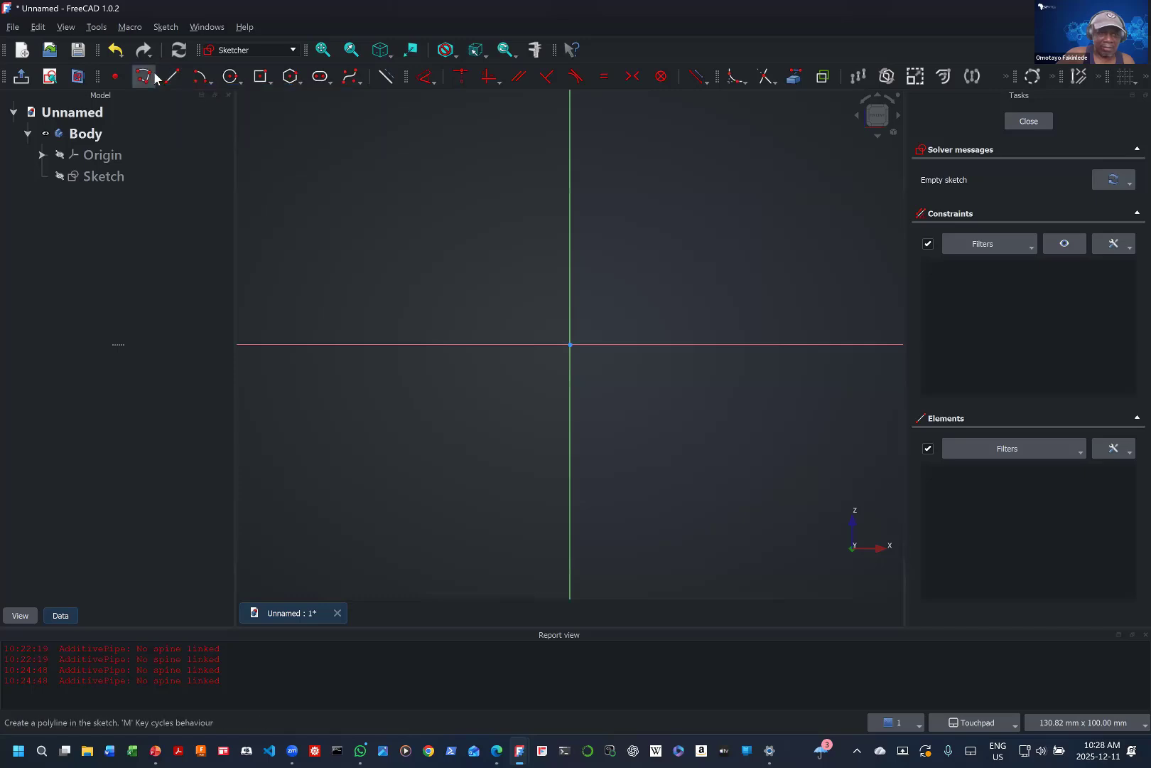
pyautogui.click(634, 344)
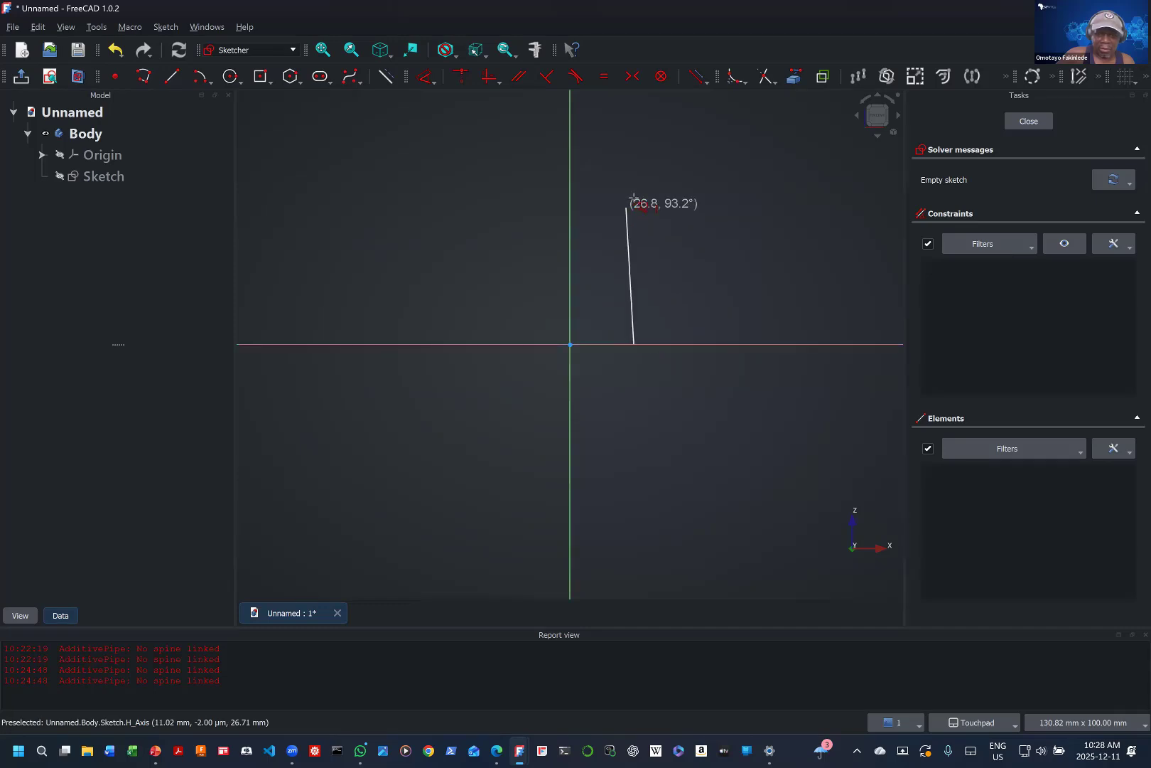
pyautogui.click(634, 198)
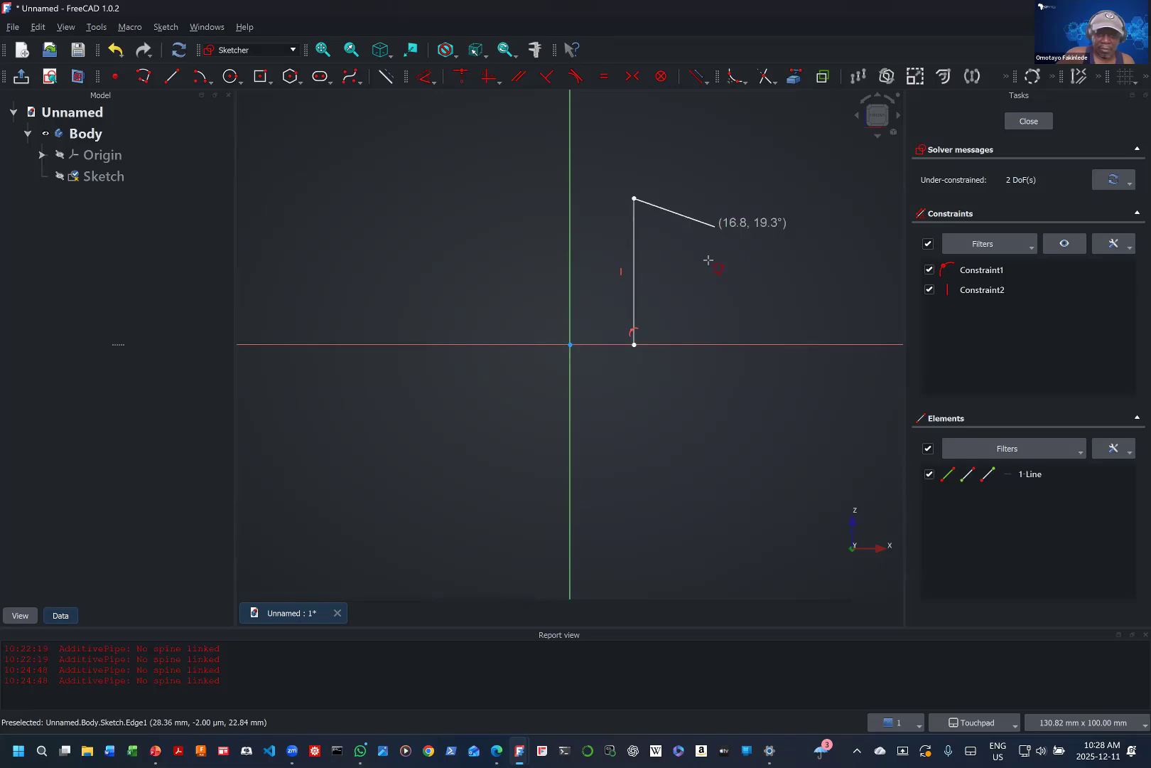
pyautogui.click(706, 270)
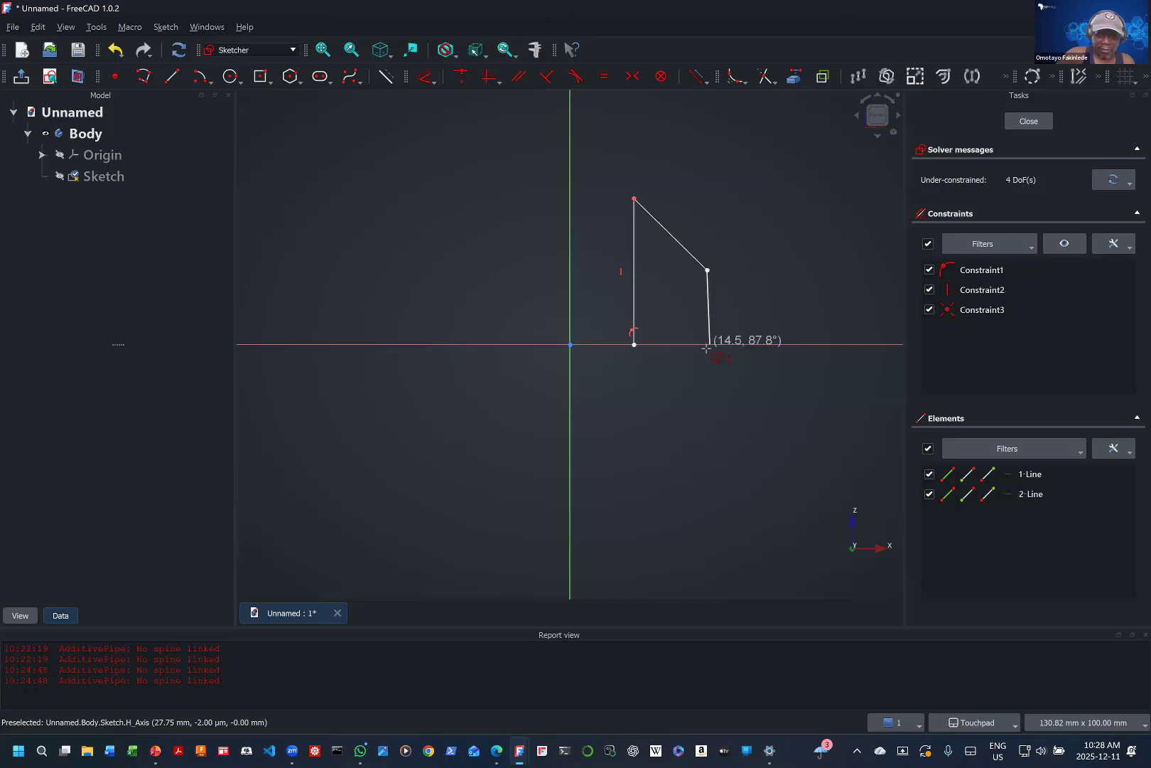
pyautogui.click(710, 344)
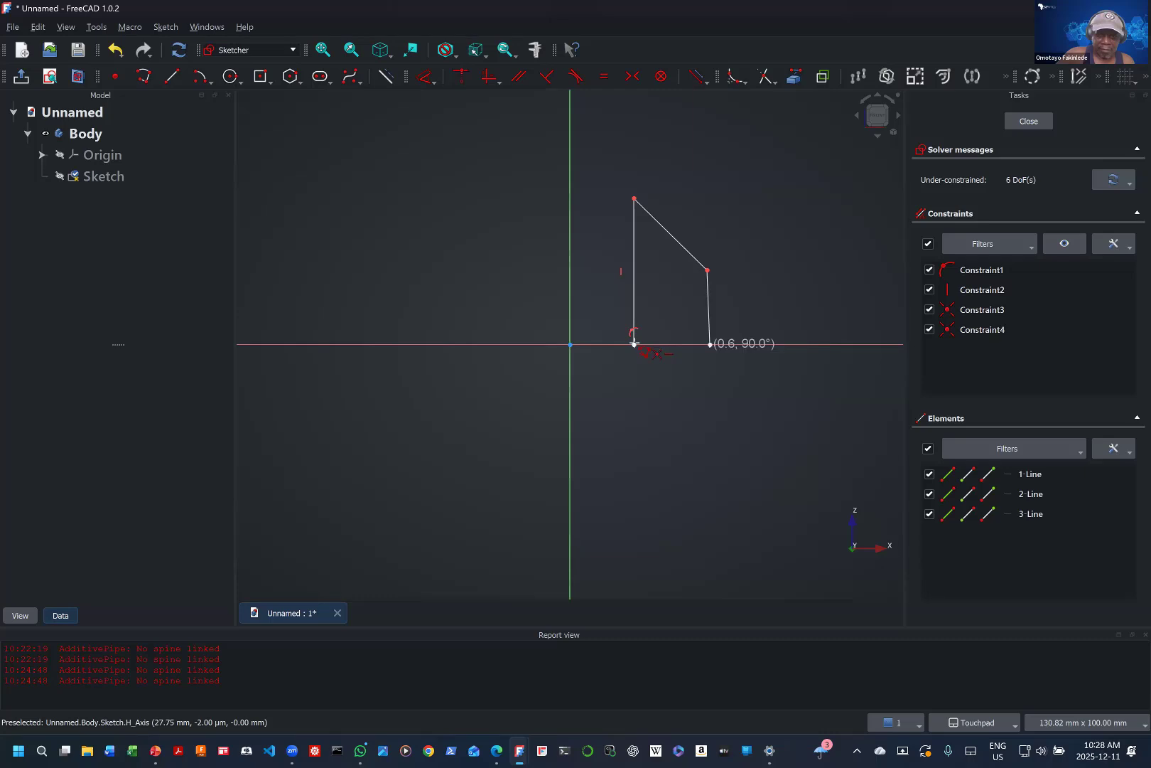
pyautogui.click(634, 344)
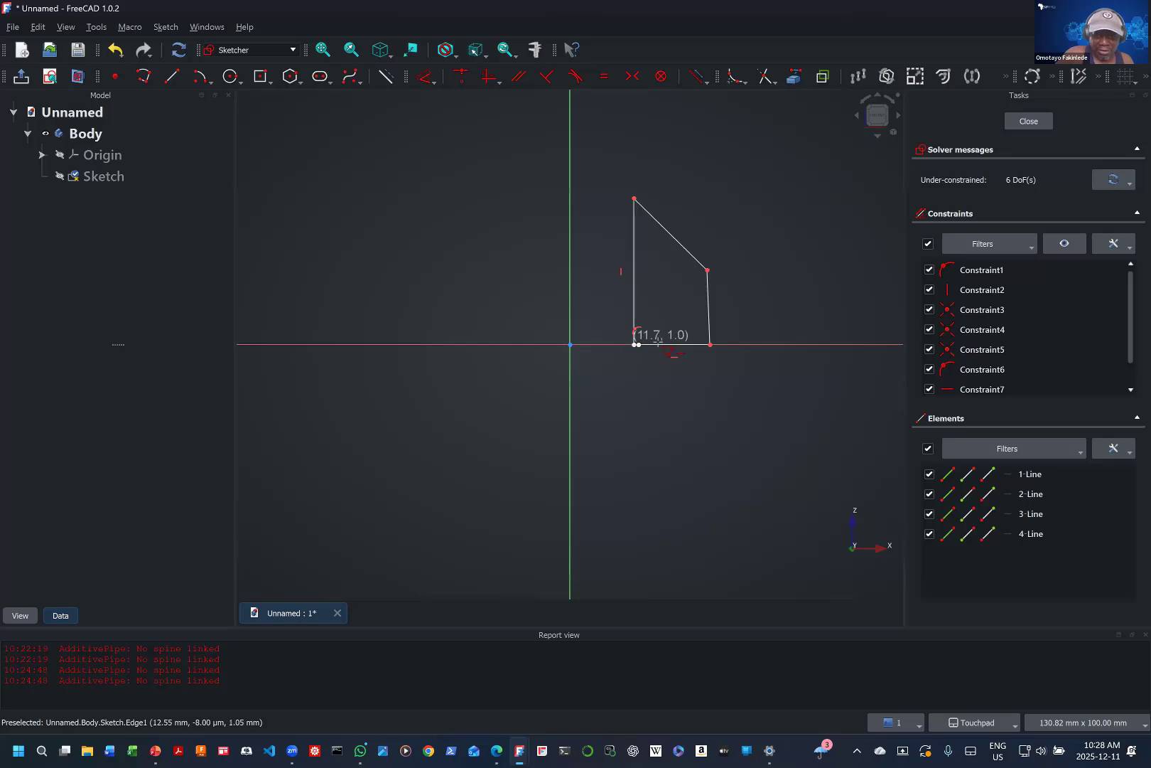
pyautogui.click(632, 345)
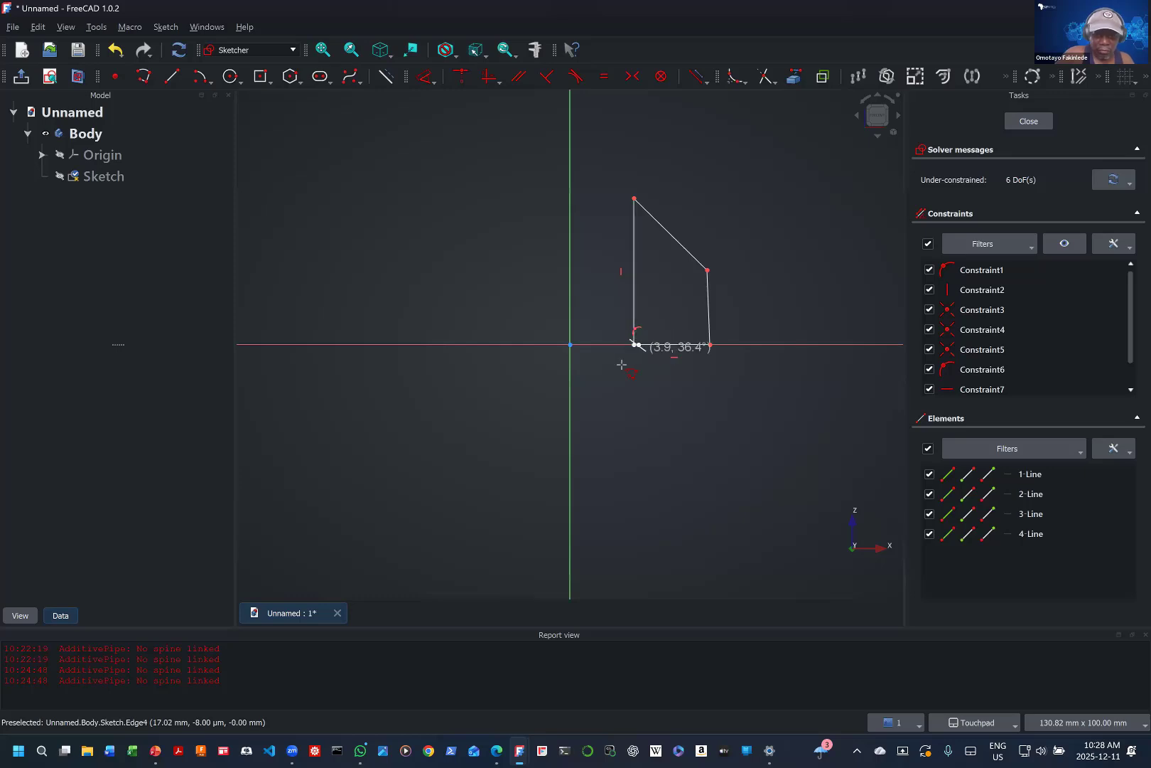
pyautogui.press('Escape')
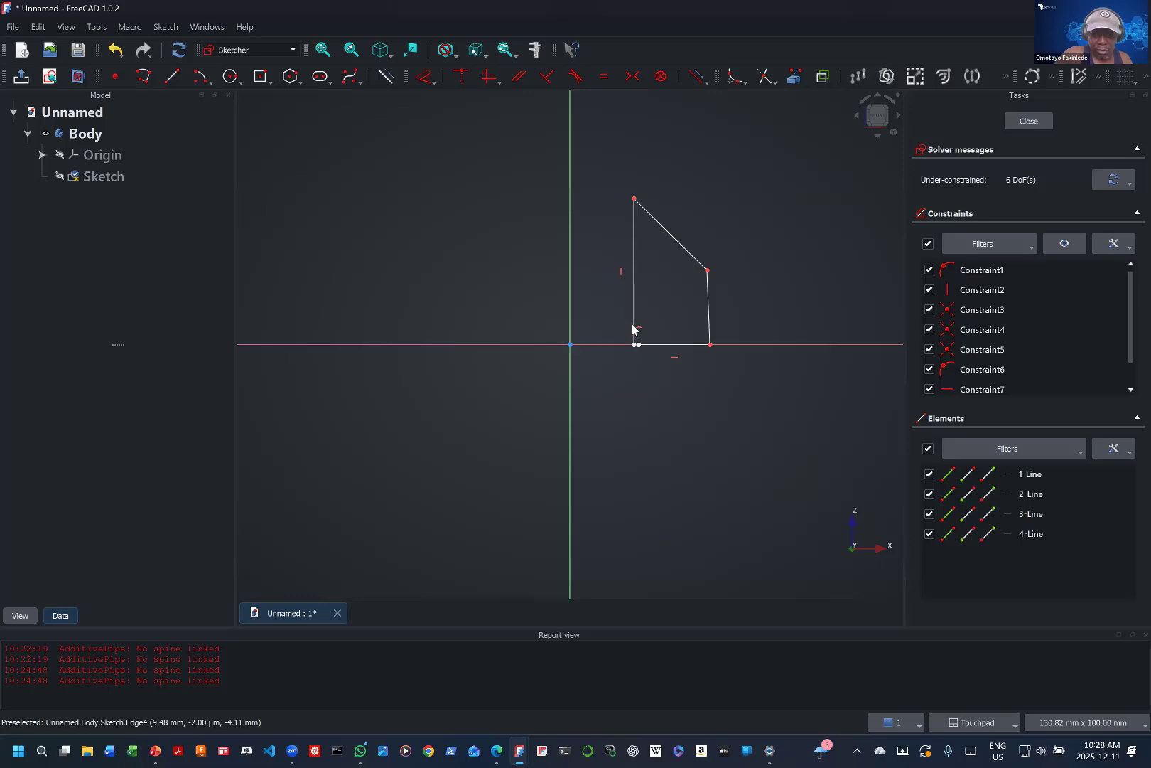
# Step: Make the polyline's two open endpoints at the lower inner corner coincident to close the profile
pyautogui.rightClick(617, 335)
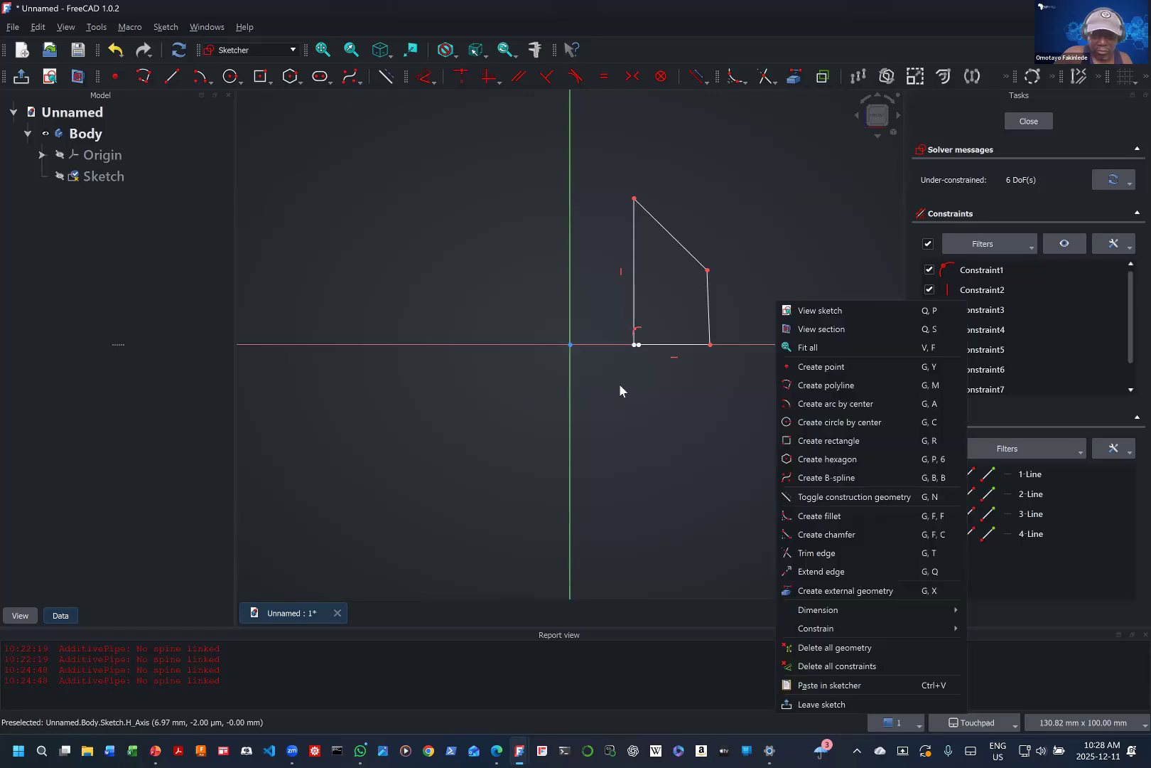
pyautogui.click(627, 341)
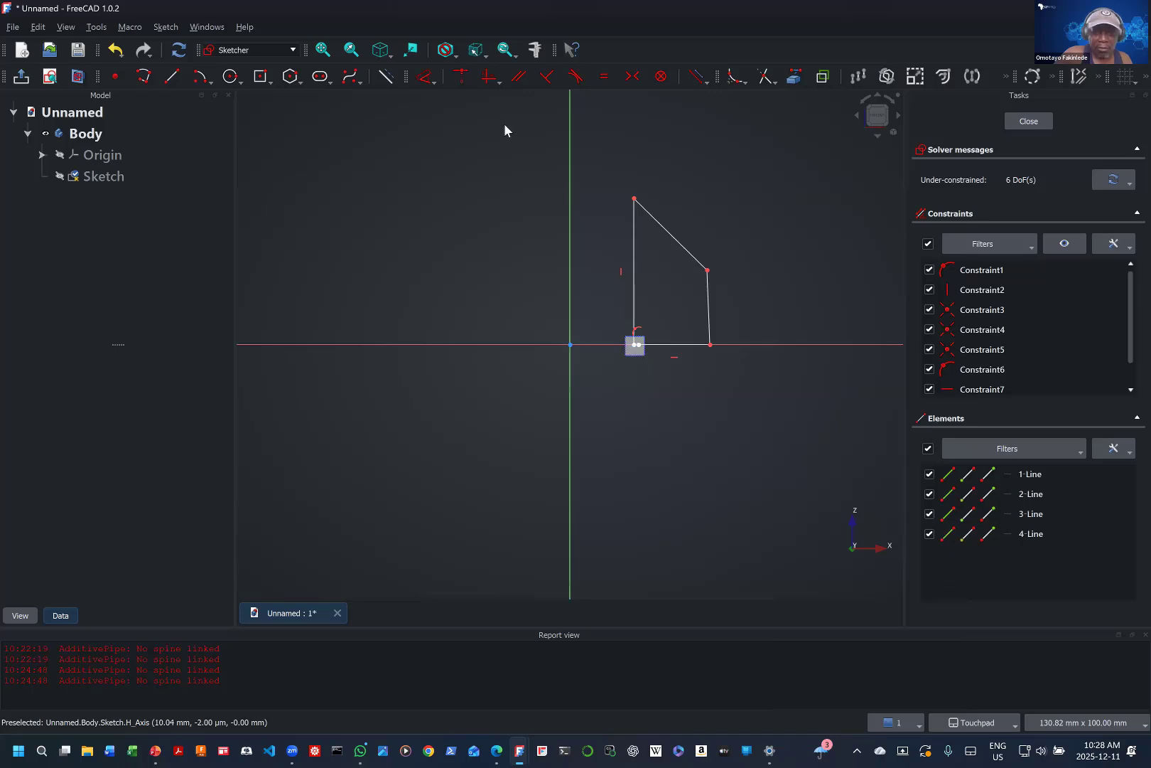
pyautogui.click(462, 77)
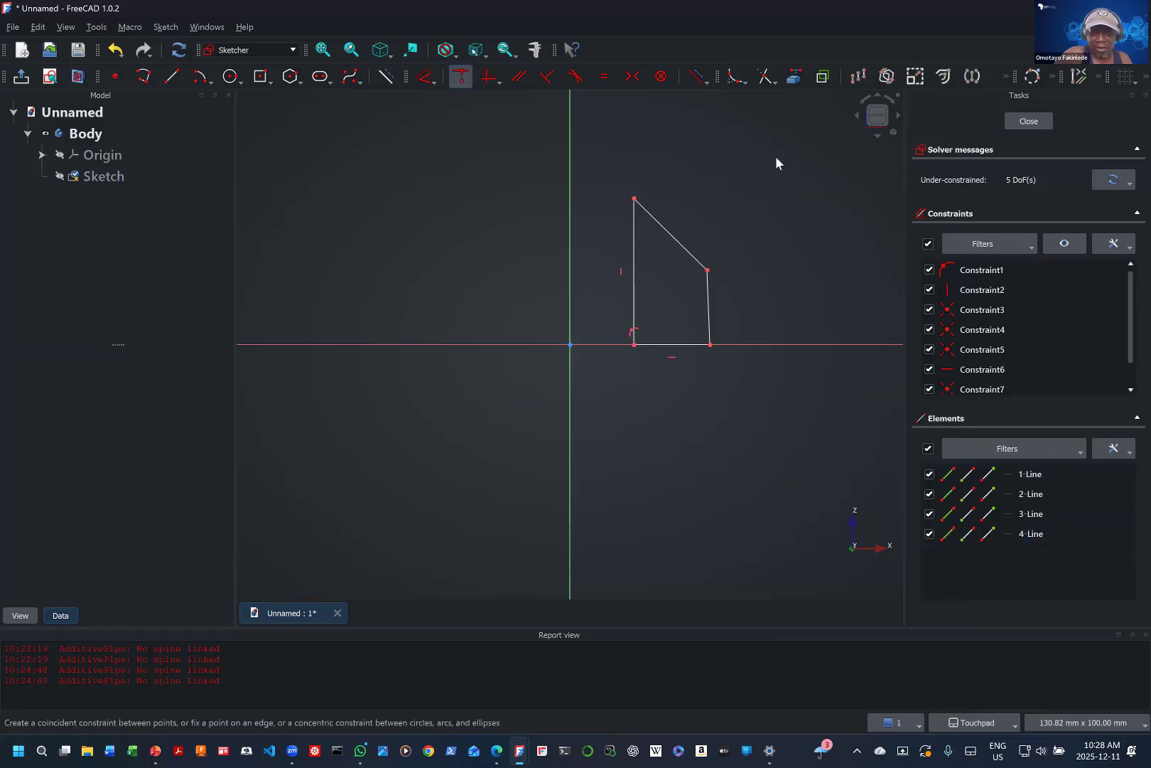
# Step: Try constraining the profile's short outer edge to vertical, and undo that constraint
pyautogui.click(710, 292)
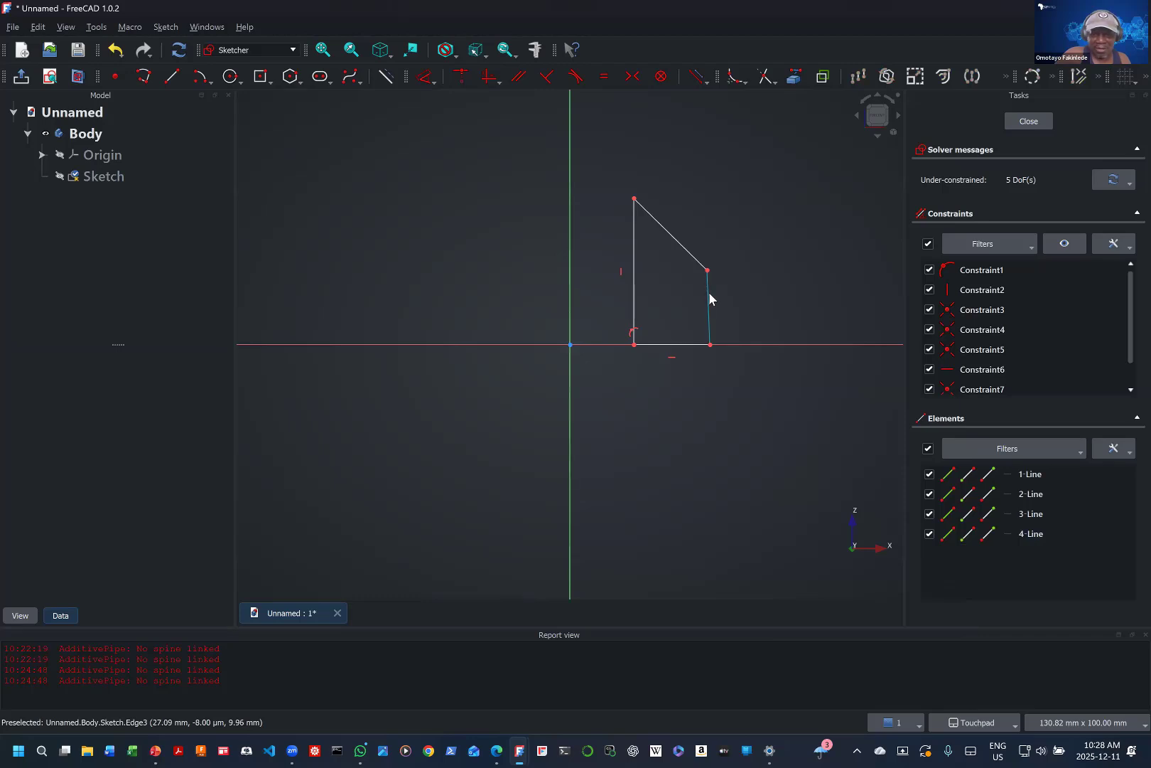
pyautogui.click(489, 77)
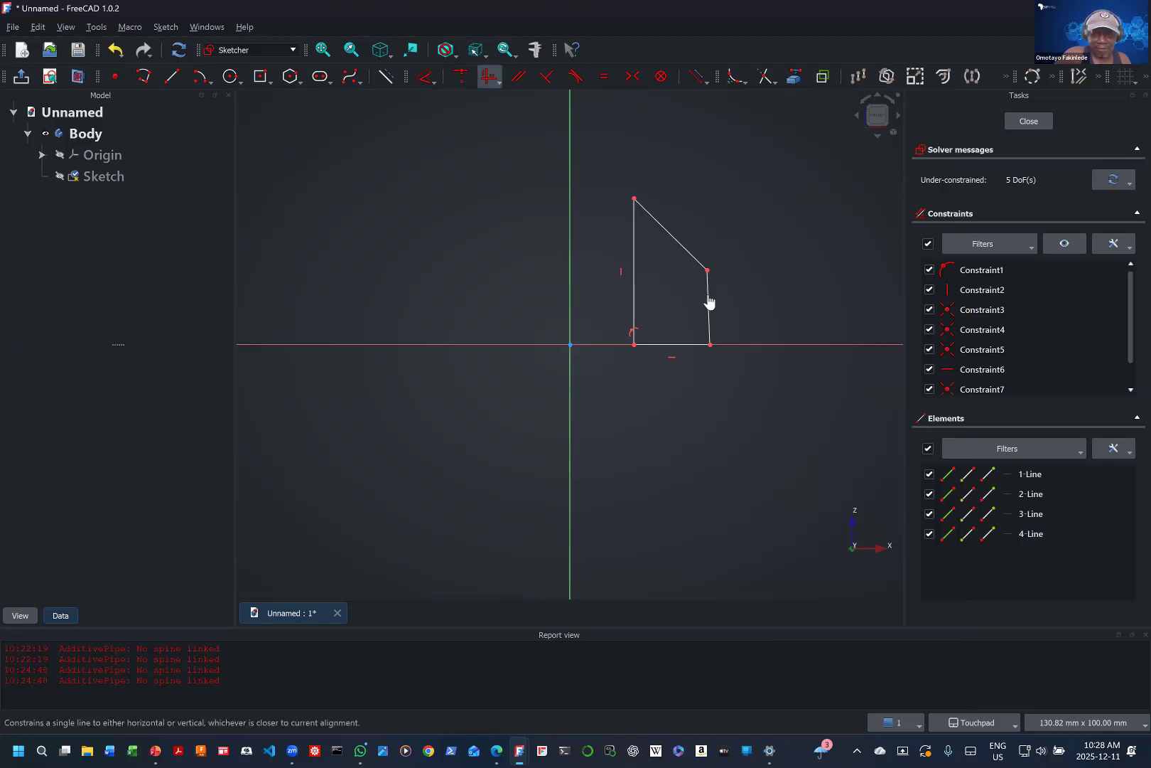
pyautogui.click(710, 302)
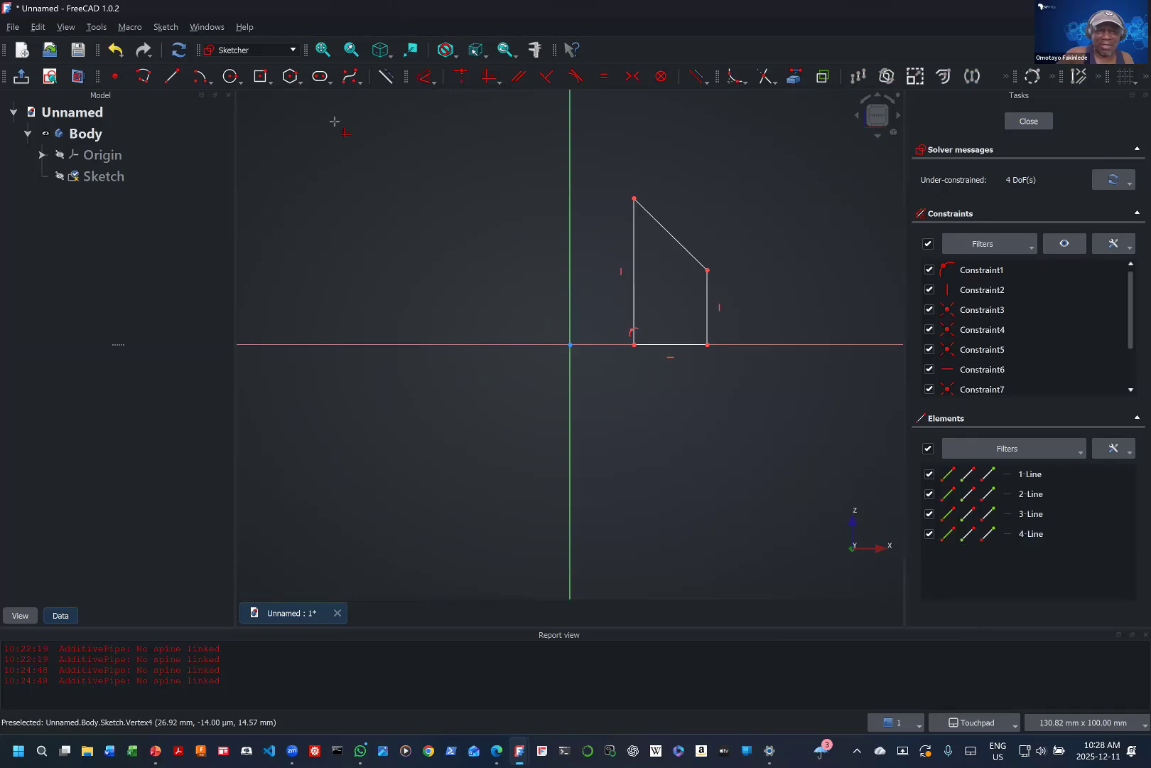
pyautogui.click(116, 50)
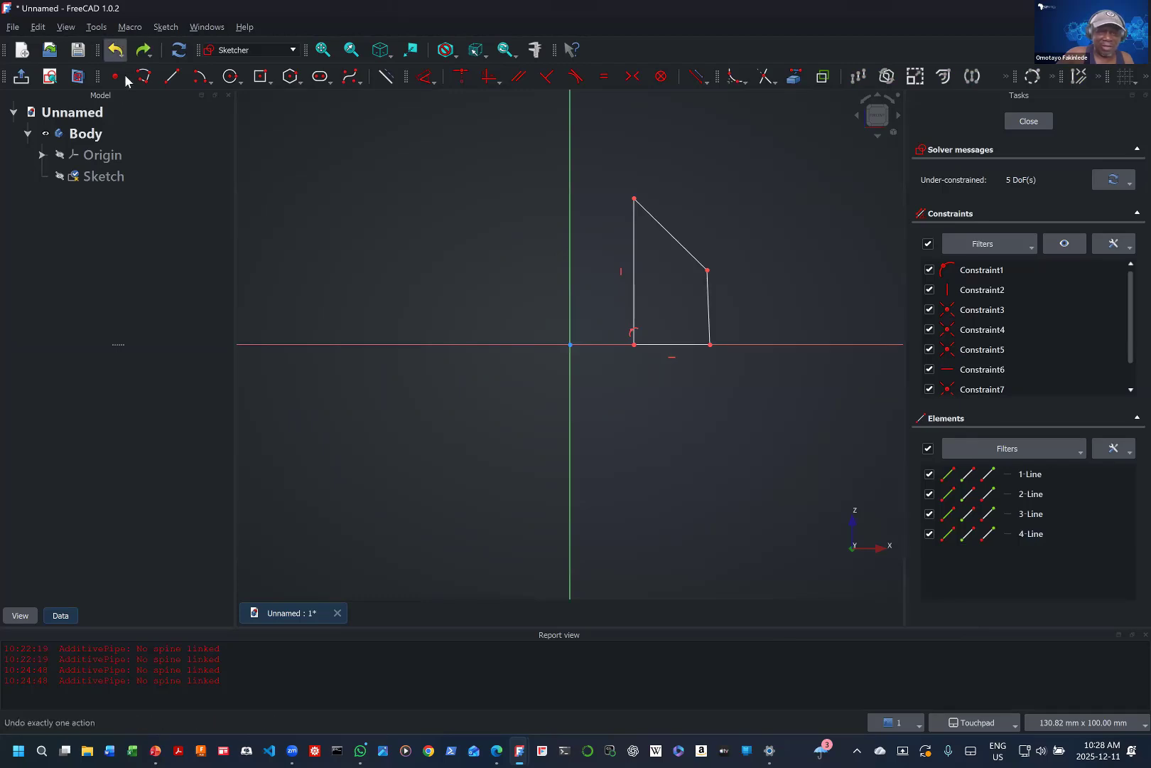
# Step: Reshape the profile by moving its lower outer corner farther out along the horizontal axis and its upper outer corner to about X 29 mm, Z 18 mm
pyautogui.click(710, 345)
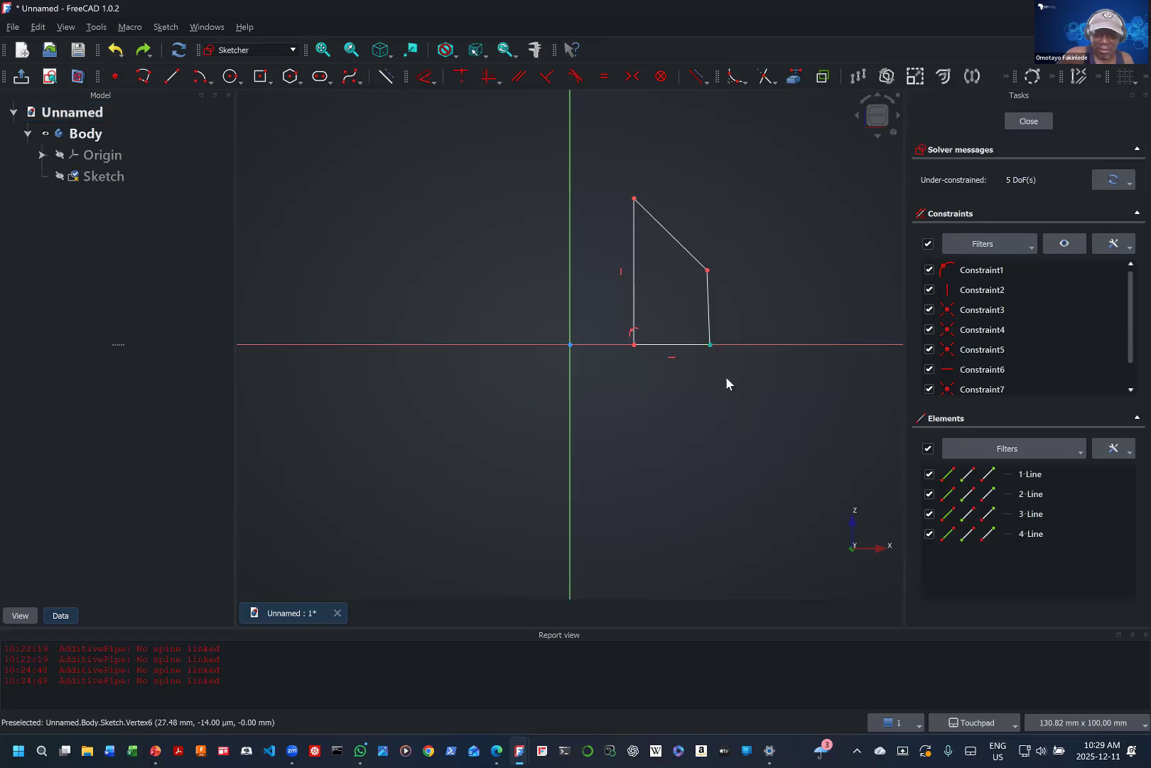
pyautogui.moveTo(711, 346); pyautogui.dragTo(754, 347)
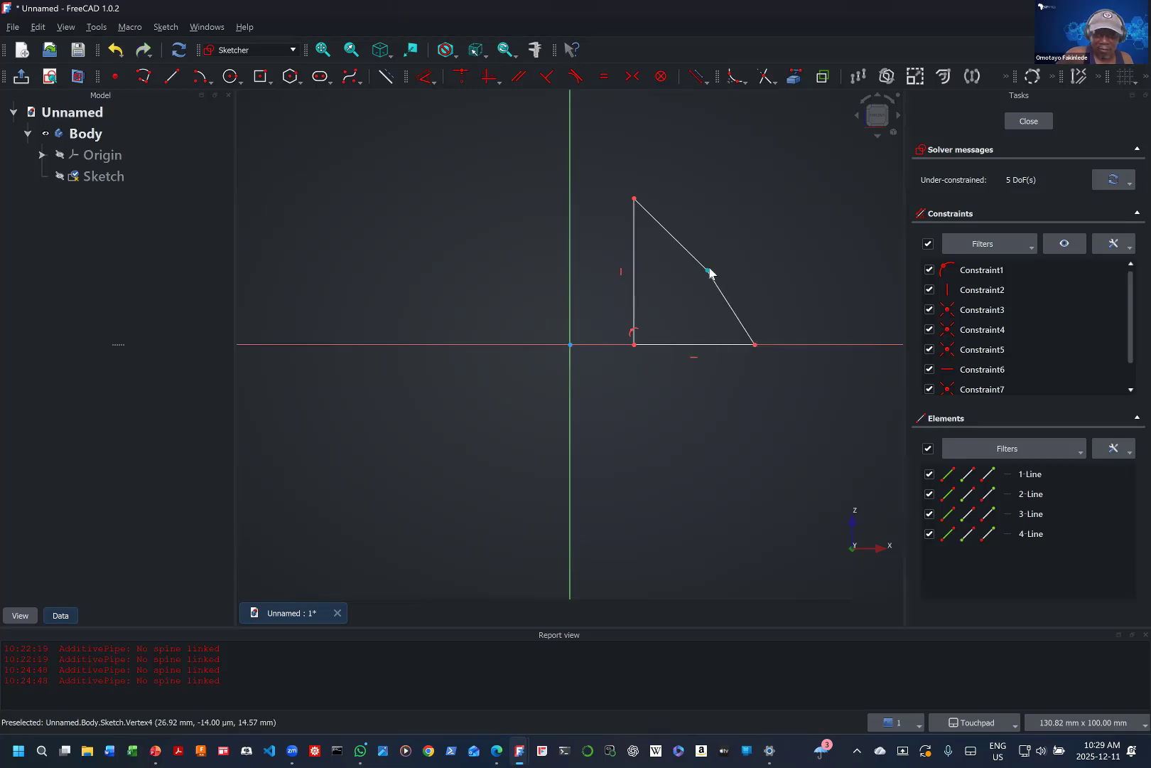
pyautogui.moveTo(710, 272); pyautogui.dragTo(718, 255)
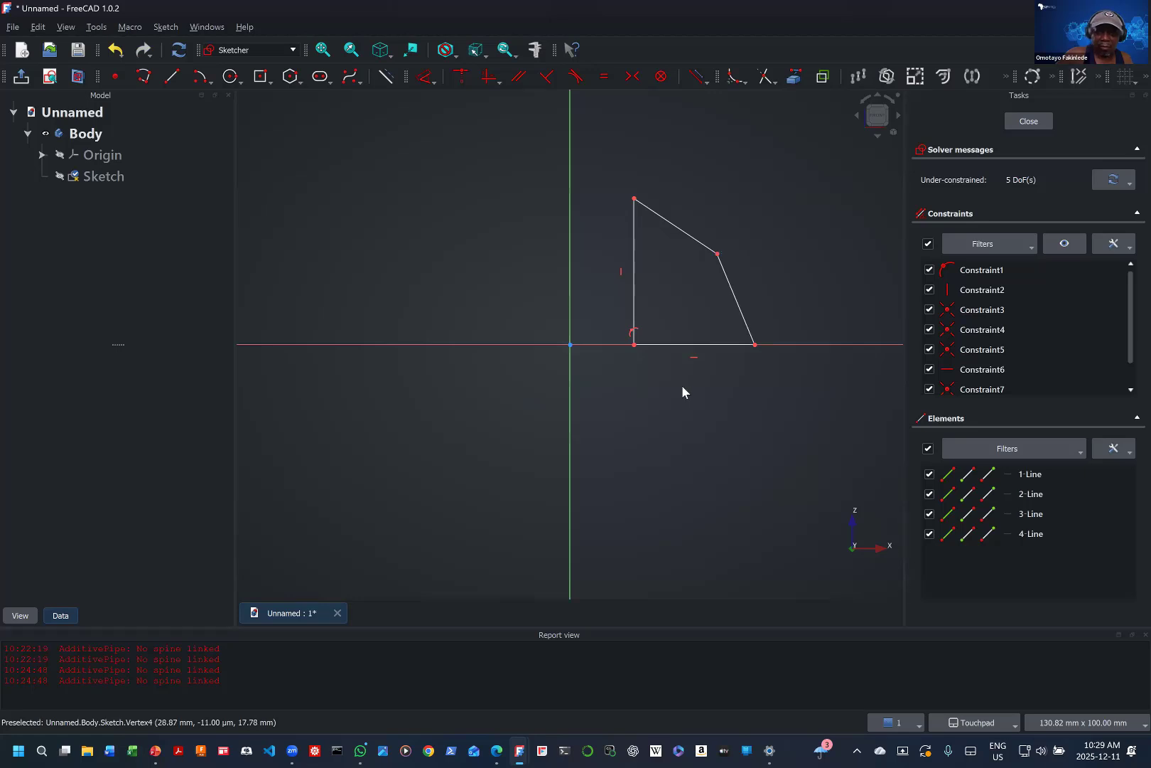
# Step: Leave the sketch and revolve the four-sided profile 150° about the vertical sketch axis
pyautogui.rightClick(708, 405)
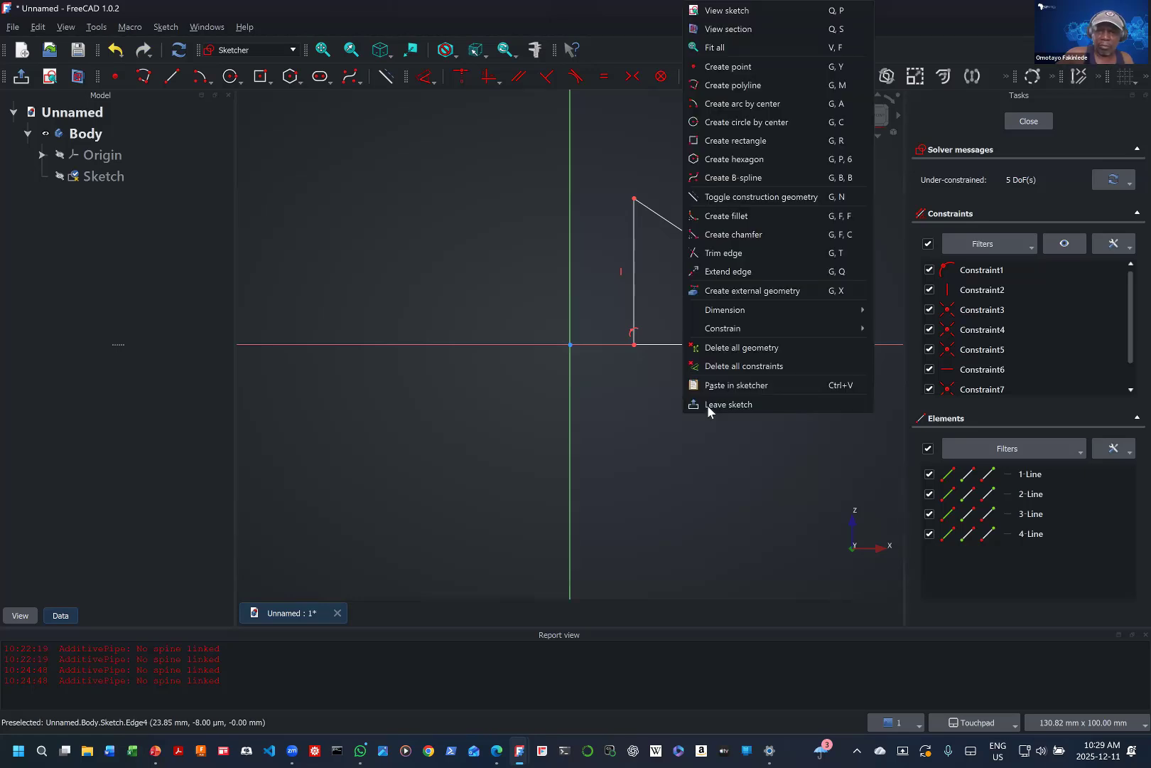
pyautogui.click(708, 405)
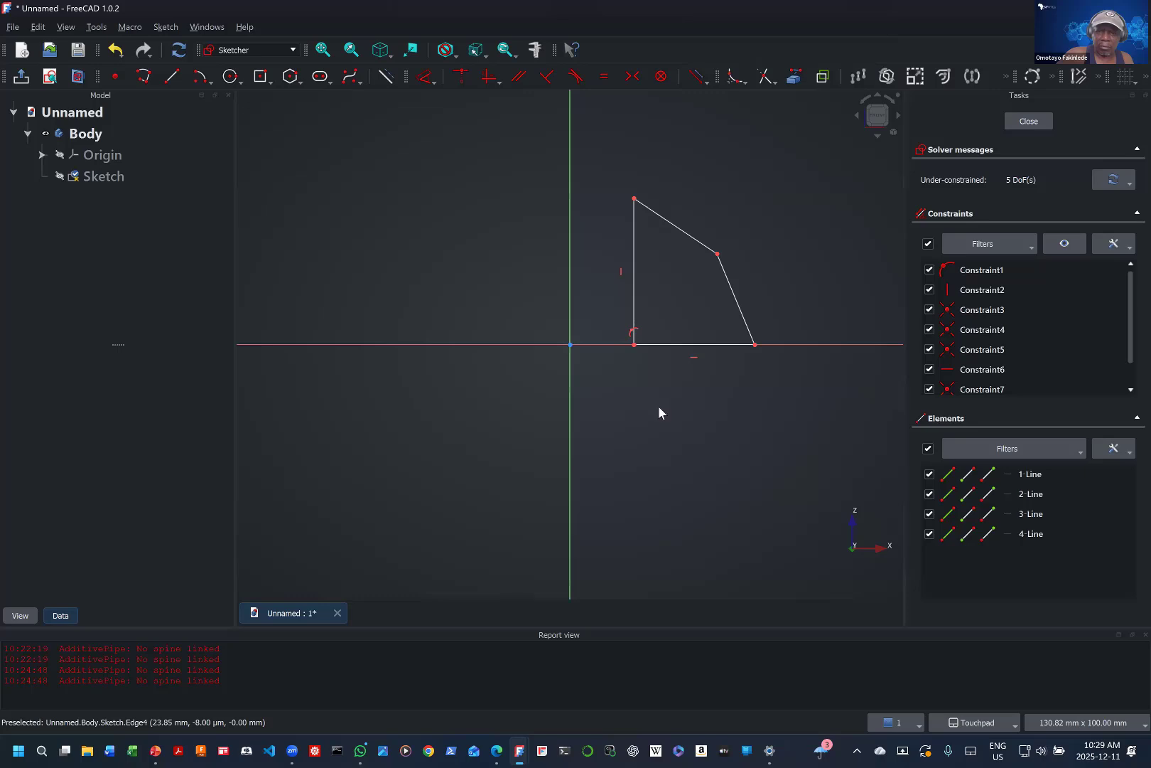
pyautogui.rightClick(660, 408)
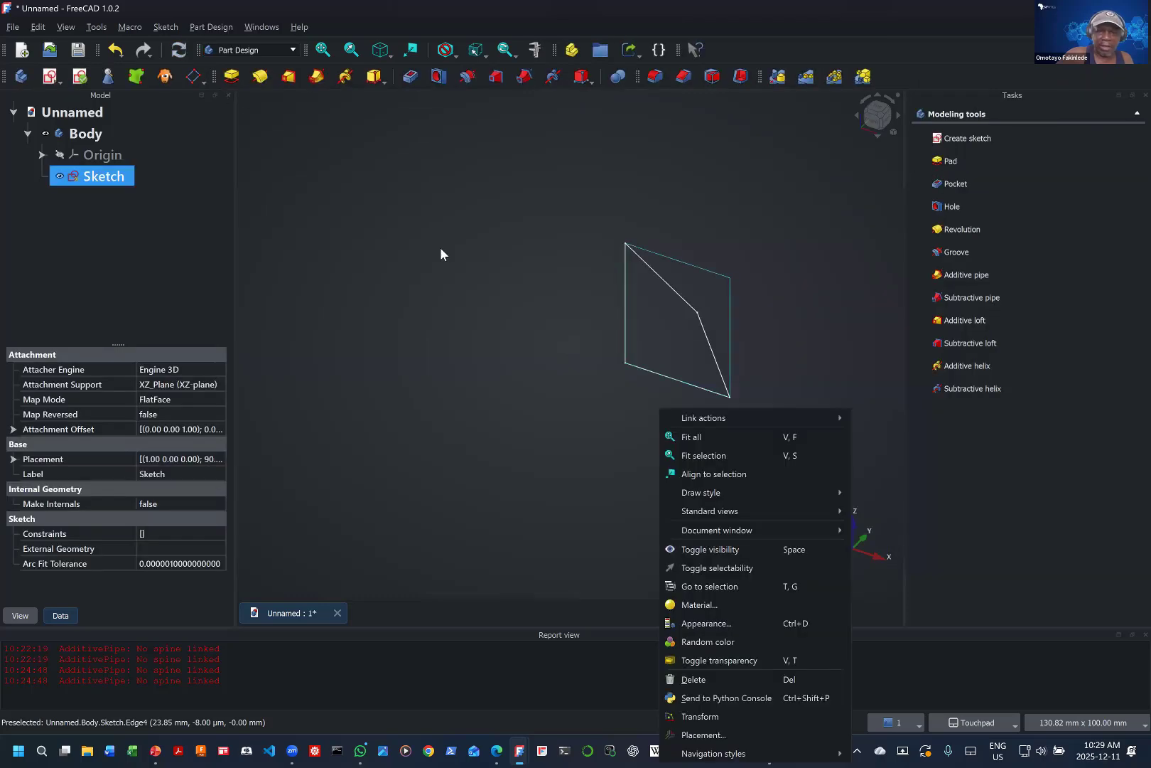
pyautogui.click(579, 150)
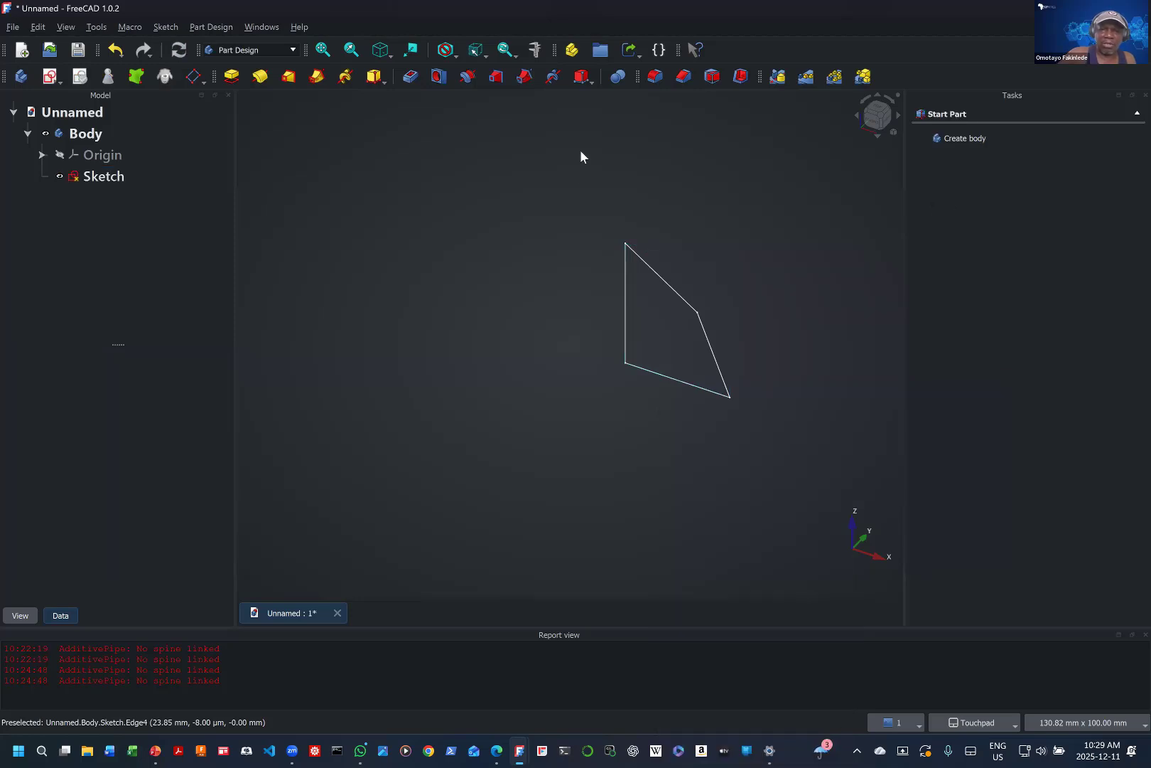
pyautogui.click(260, 77)
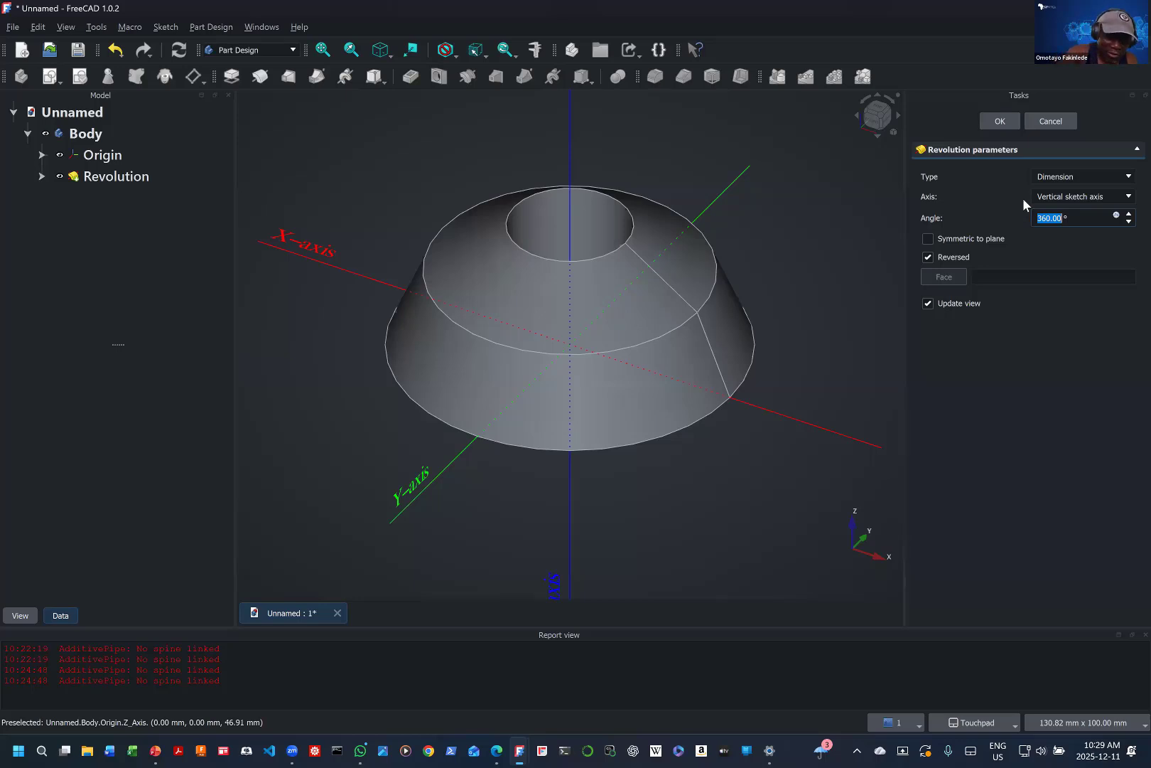
pyautogui.write('15')
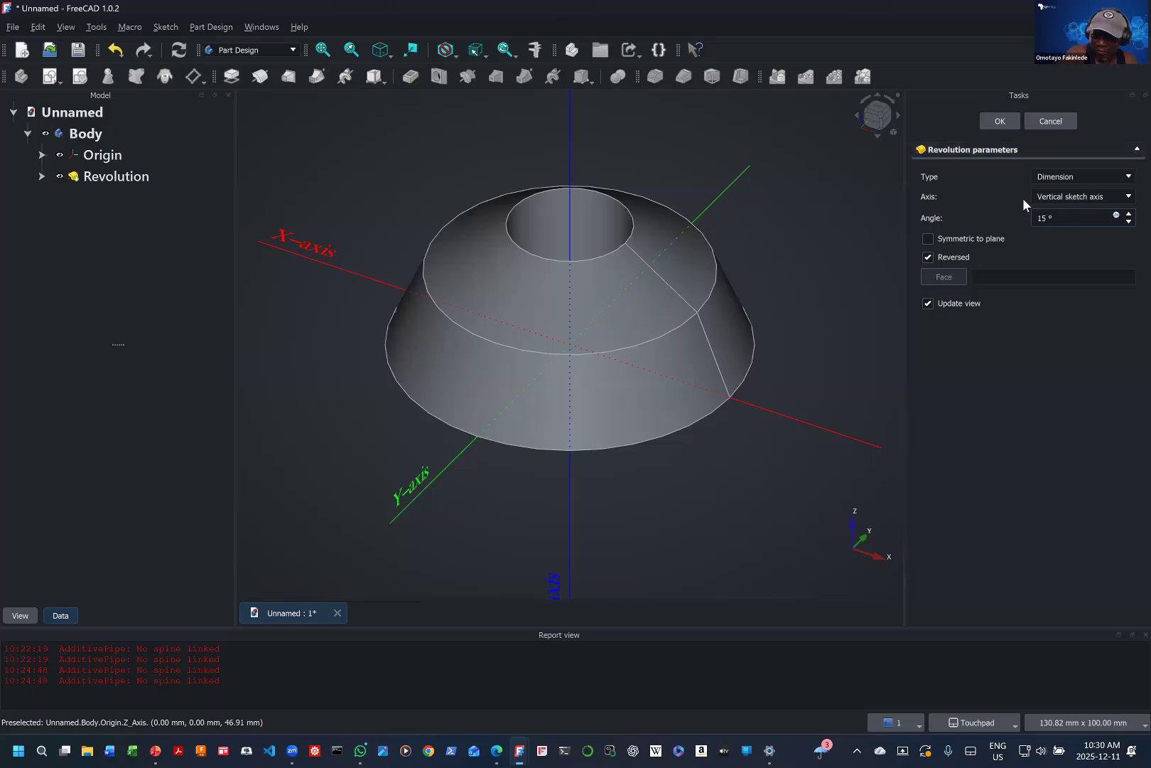
pyautogui.write('0')
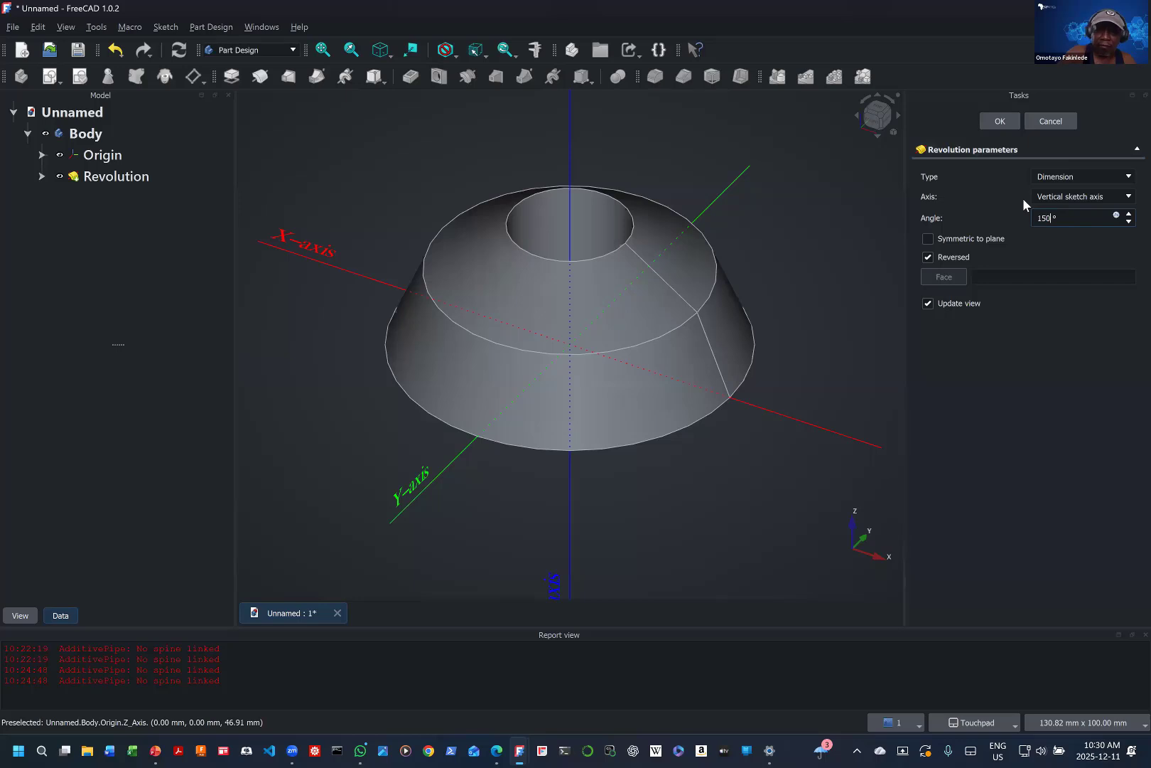
pyautogui.press('Return')
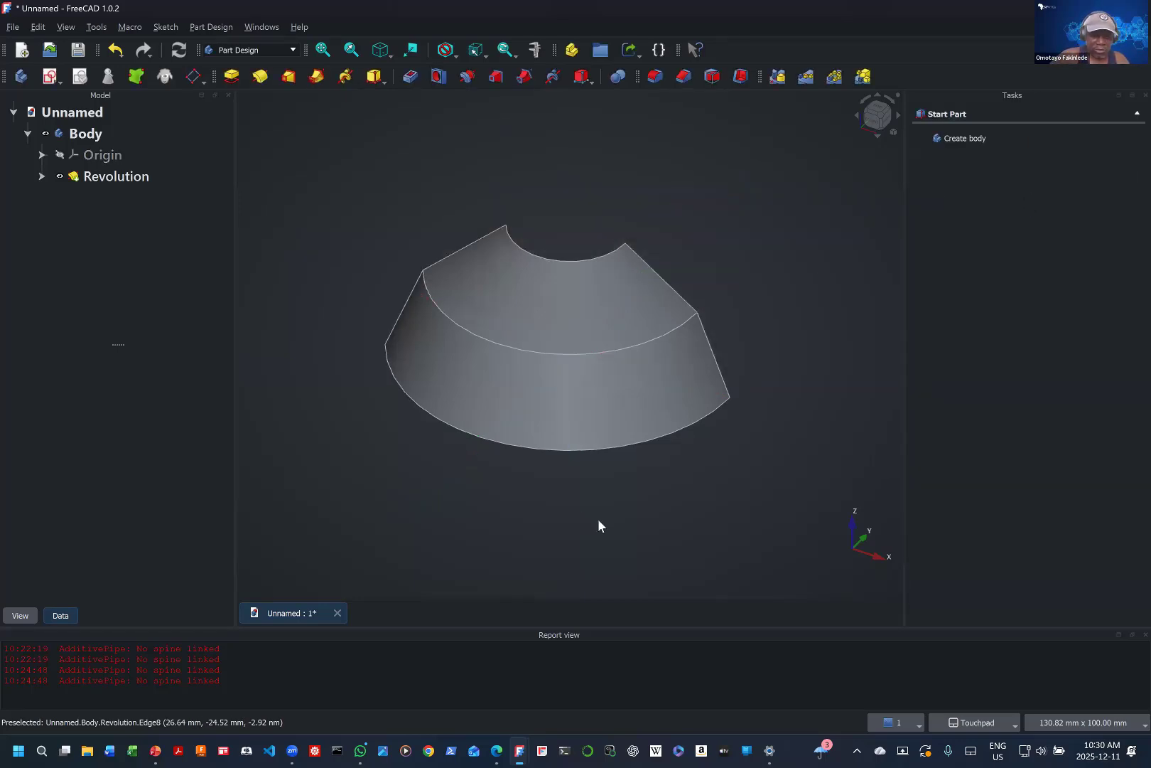
pyautogui.keyDown('shift'); pyautogui.moveTo(660, 402); pyautogui.dragTo(741, 562, button='middle'); pyautogui.keyUp('shift')
pyautogui.keyDown('shift'); pyautogui.moveTo(726, 506); pyautogui.dragTo(737, 440, button='middle'); pyautogui.keyUp('shift')
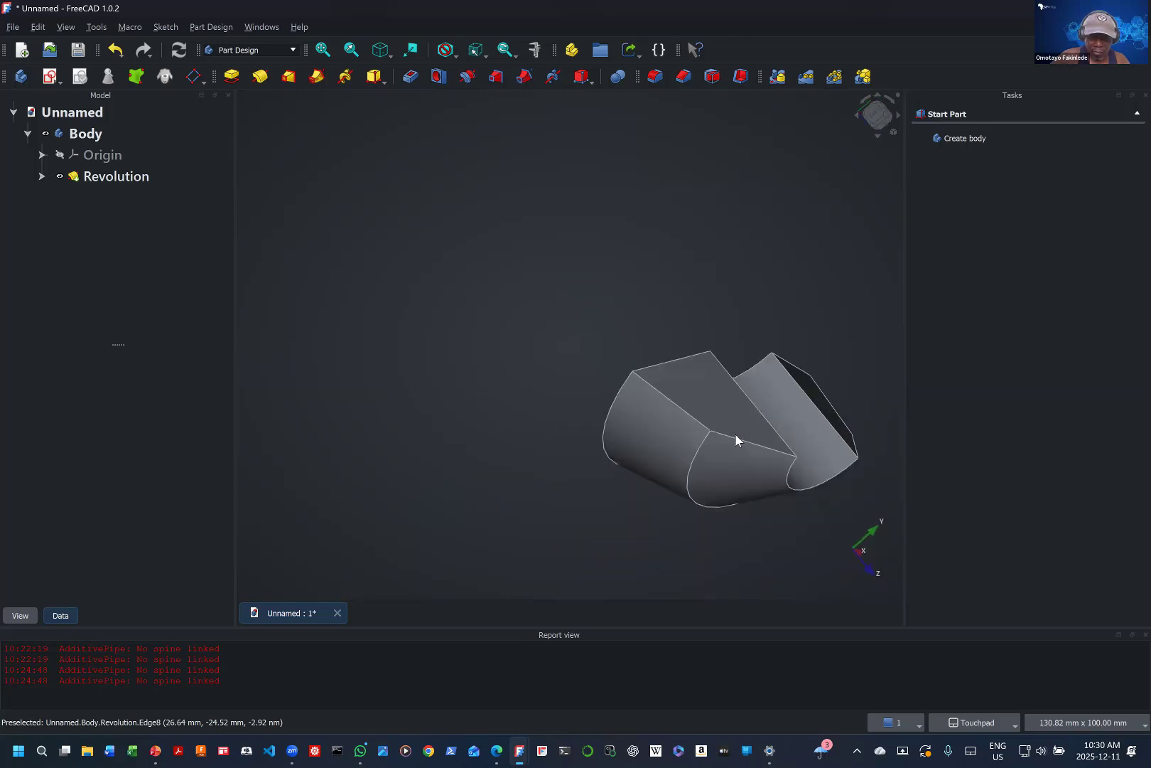
pyautogui.keyDown('shift'); pyautogui.moveTo(705, 368); pyautogui.dragTo(571, 250, button='middle'); pyautogui.keyUp('shift')
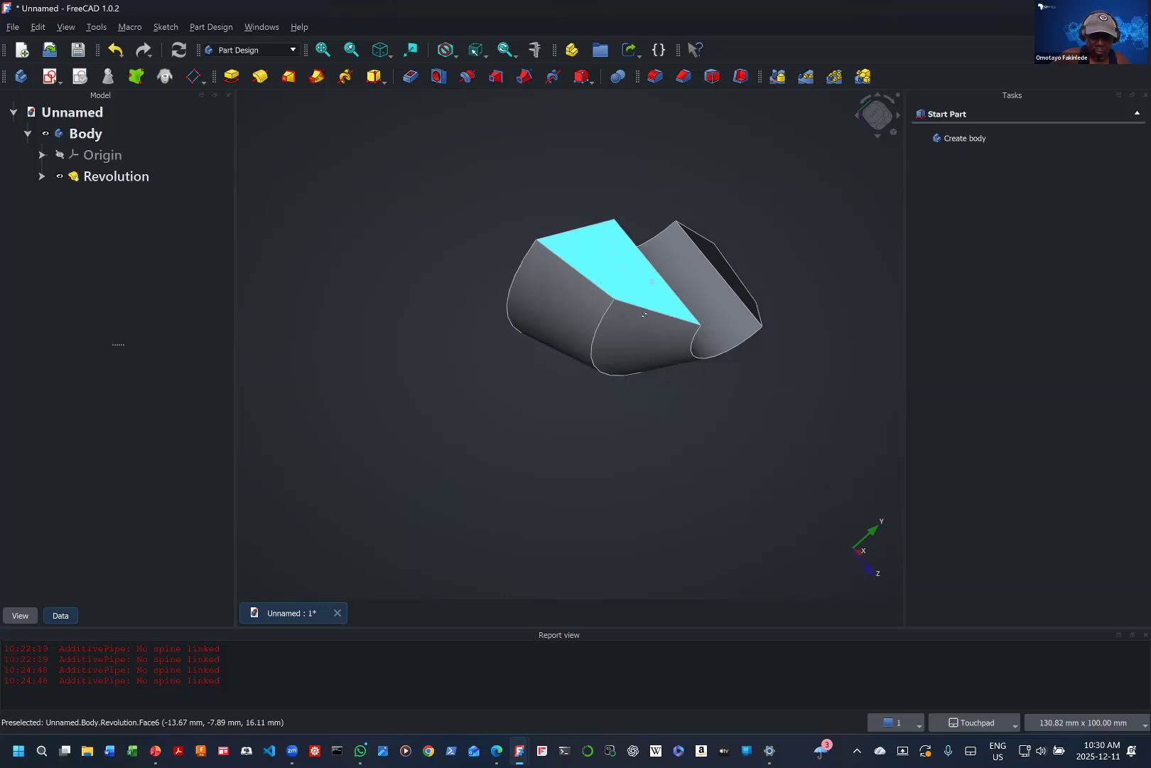
pyautogui.keyDown('alt'); pyautogui.moveTo(652, 282); pyautogui.dragTo(775, 479, button='middle'); pyautogui.keyUp('alt')
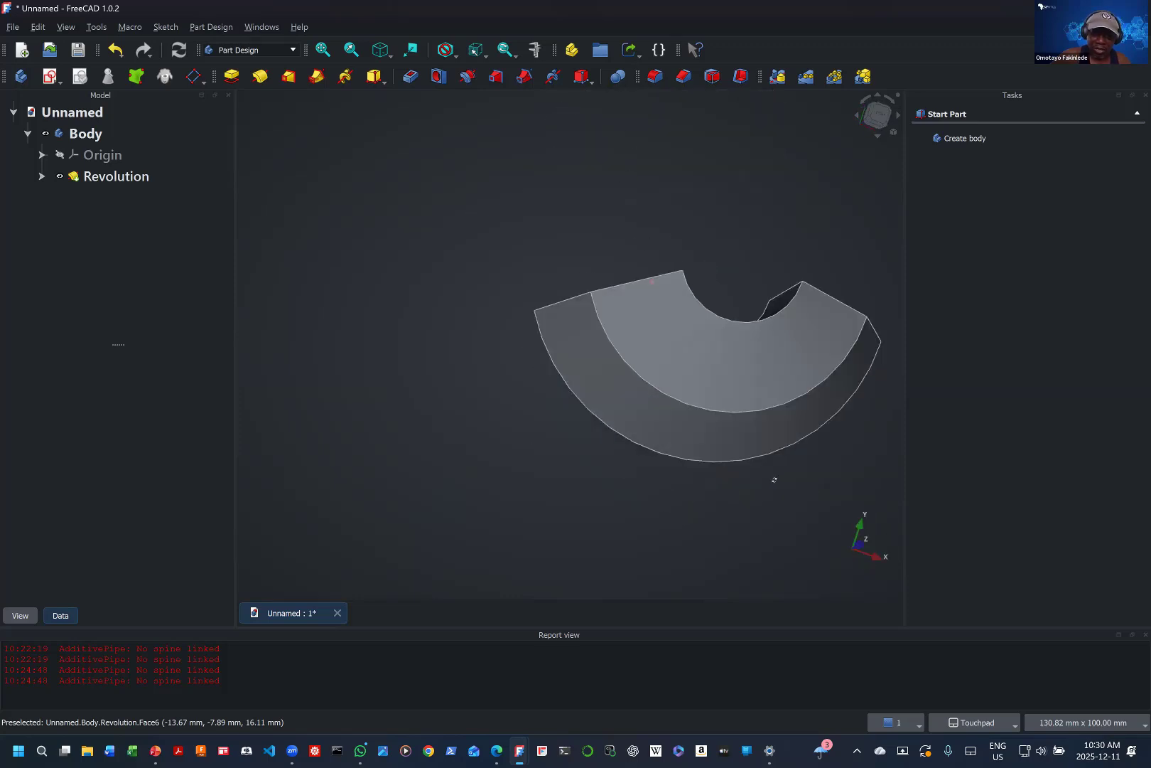
pyautogui.keyDown('alt'); pyautogui.moveTo(854, 346); pyautogui.dragTo(723, 308, button='middle'); pyautogui.keyUp('alt')
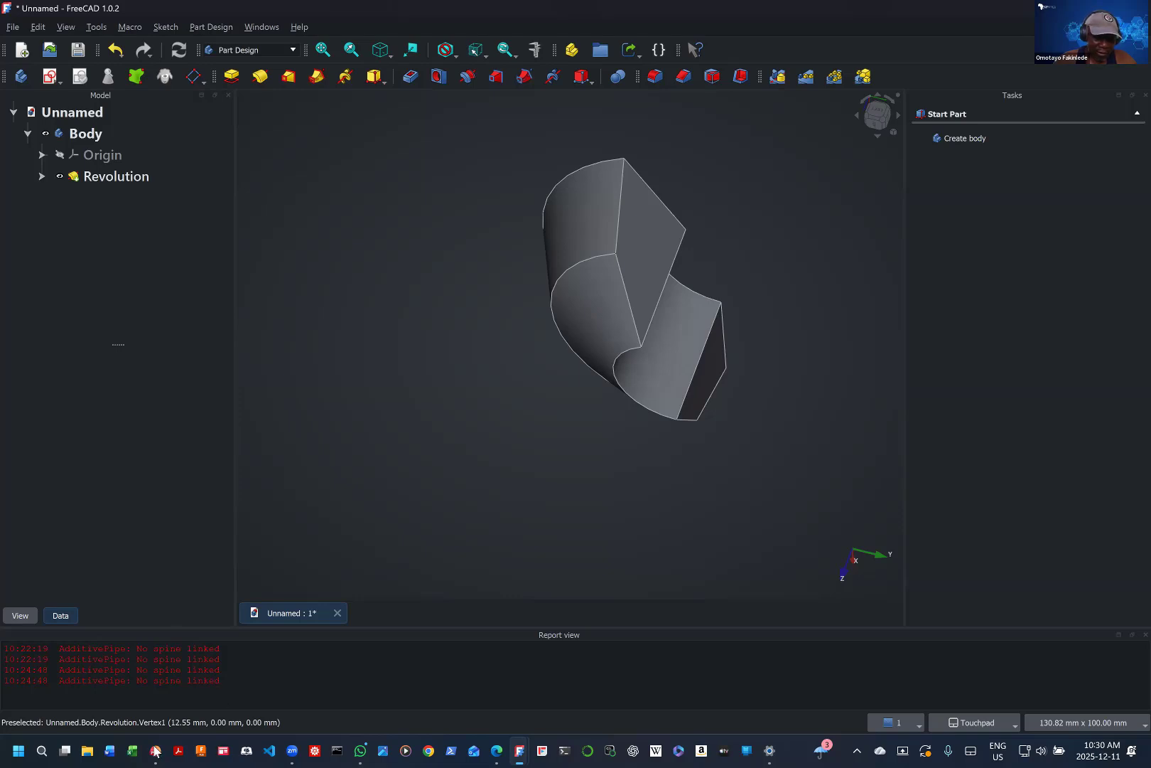
# Step: Switch to the PowerPoint presentation, run its slide show from the current slide and play the embedded FreeCAD video
pyautogui.moveTo(155, 750)
pyautogui.click(180, 718)
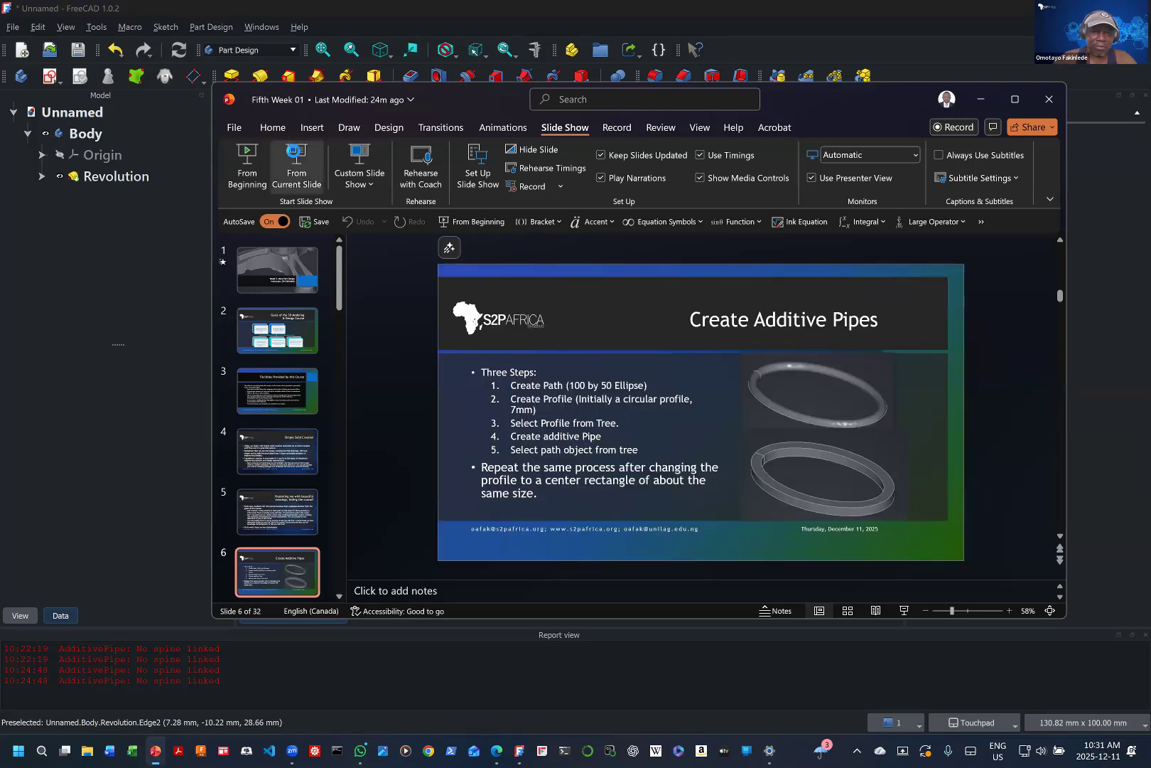
pyautogui.click(296, 156)
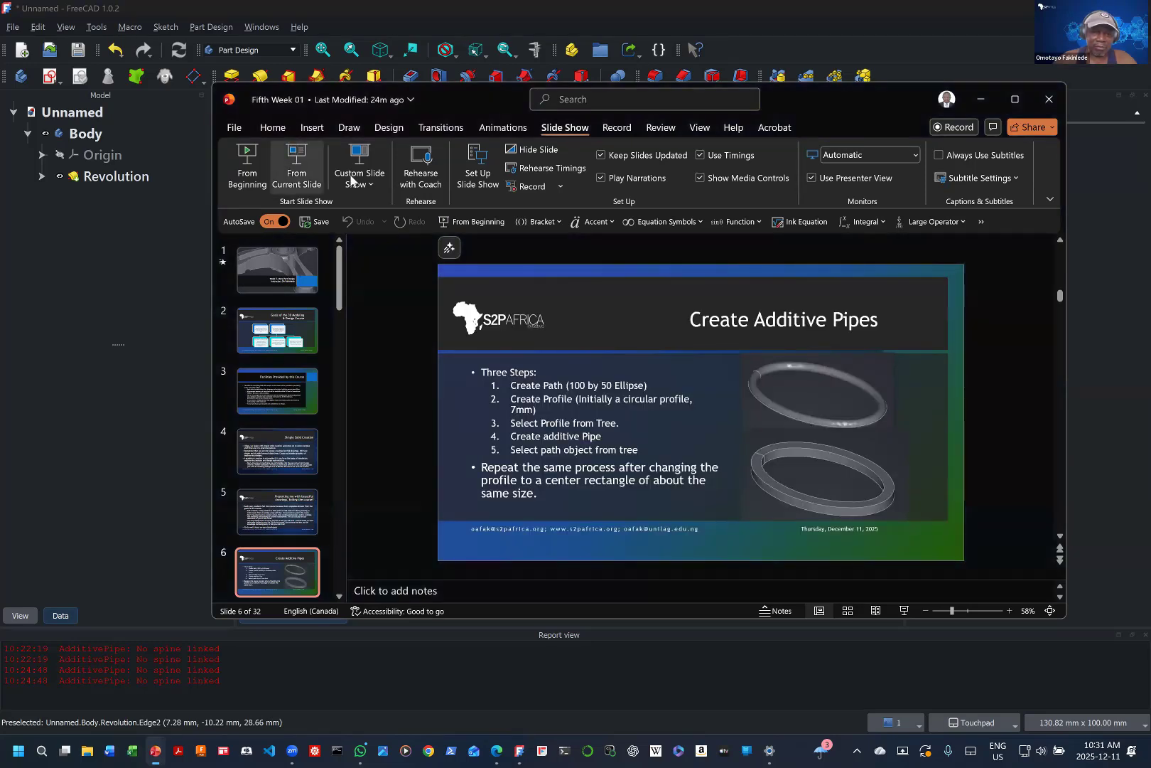
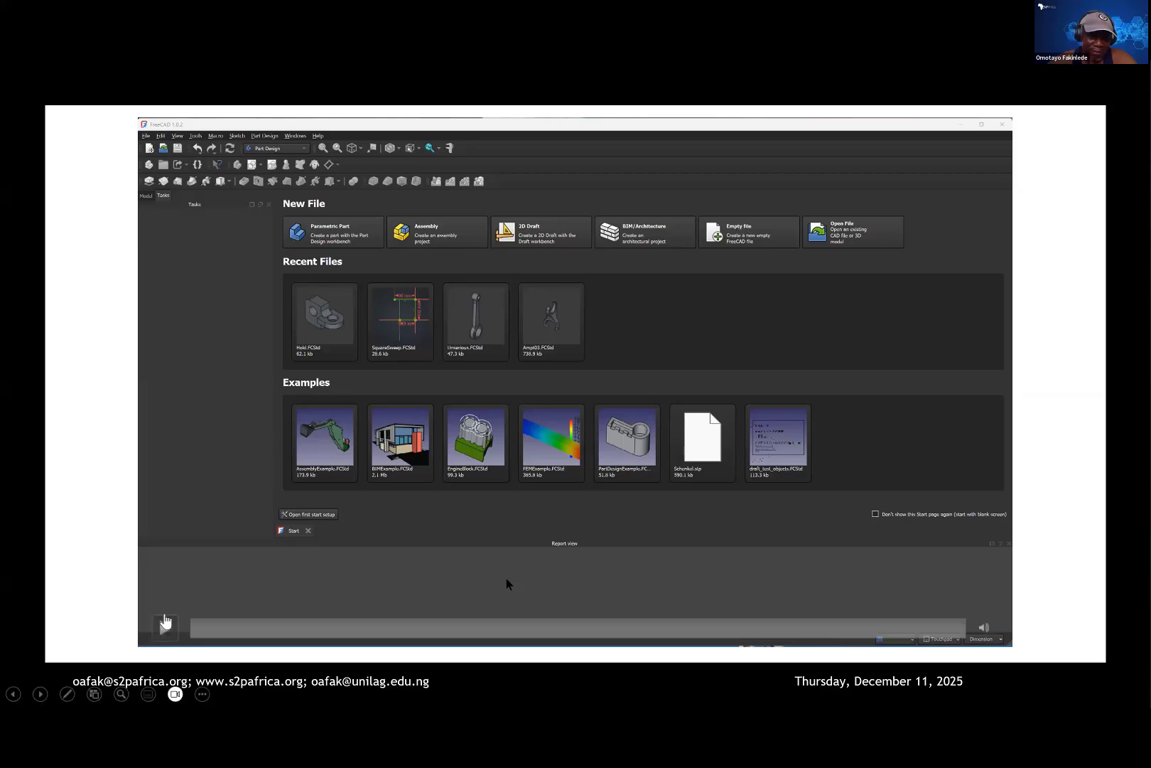
pyautogui.click(507, 579)
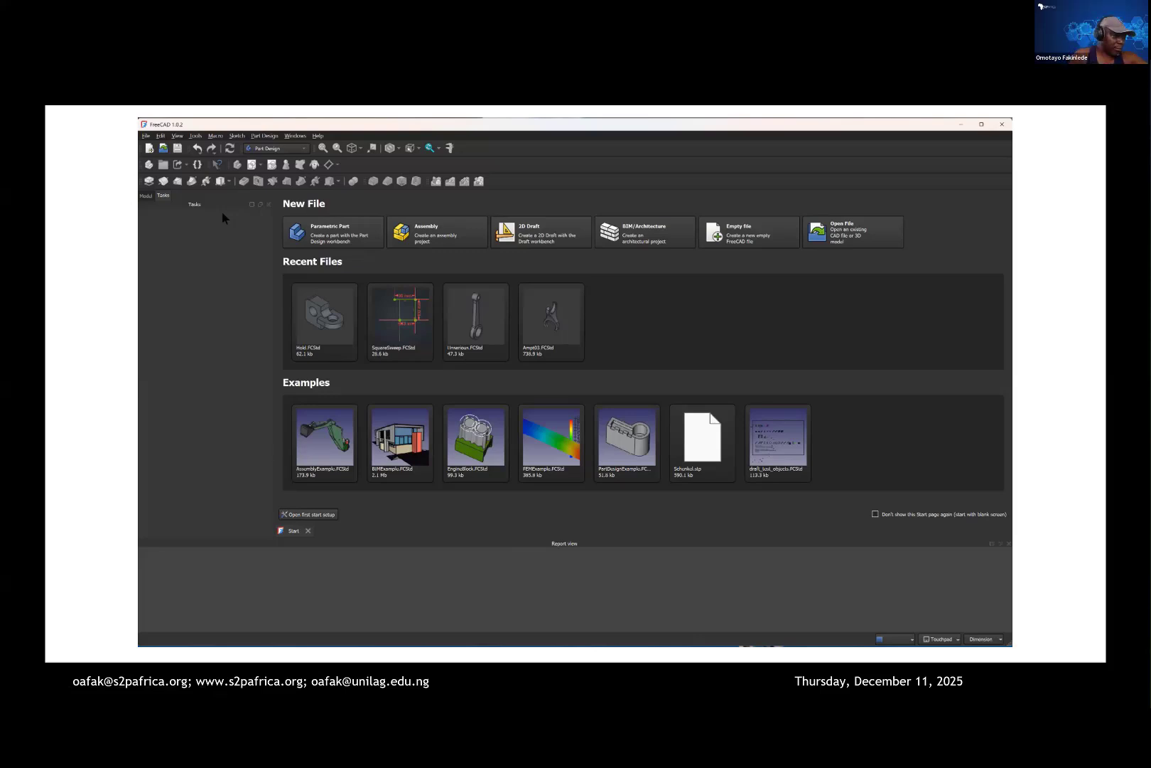
# Step: Create a new document and start a sketch on the XY plane
pyautogui.hotkey('ctrl', 'n')
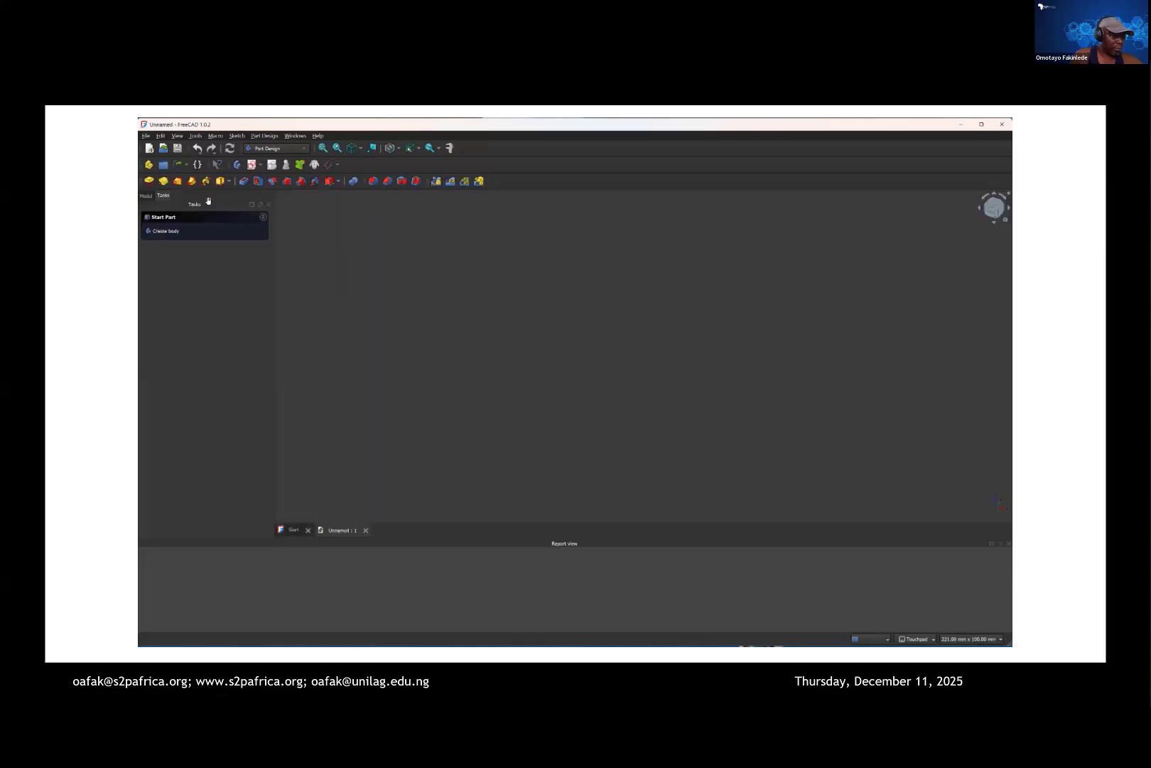
pyautogui.click(250, 166)
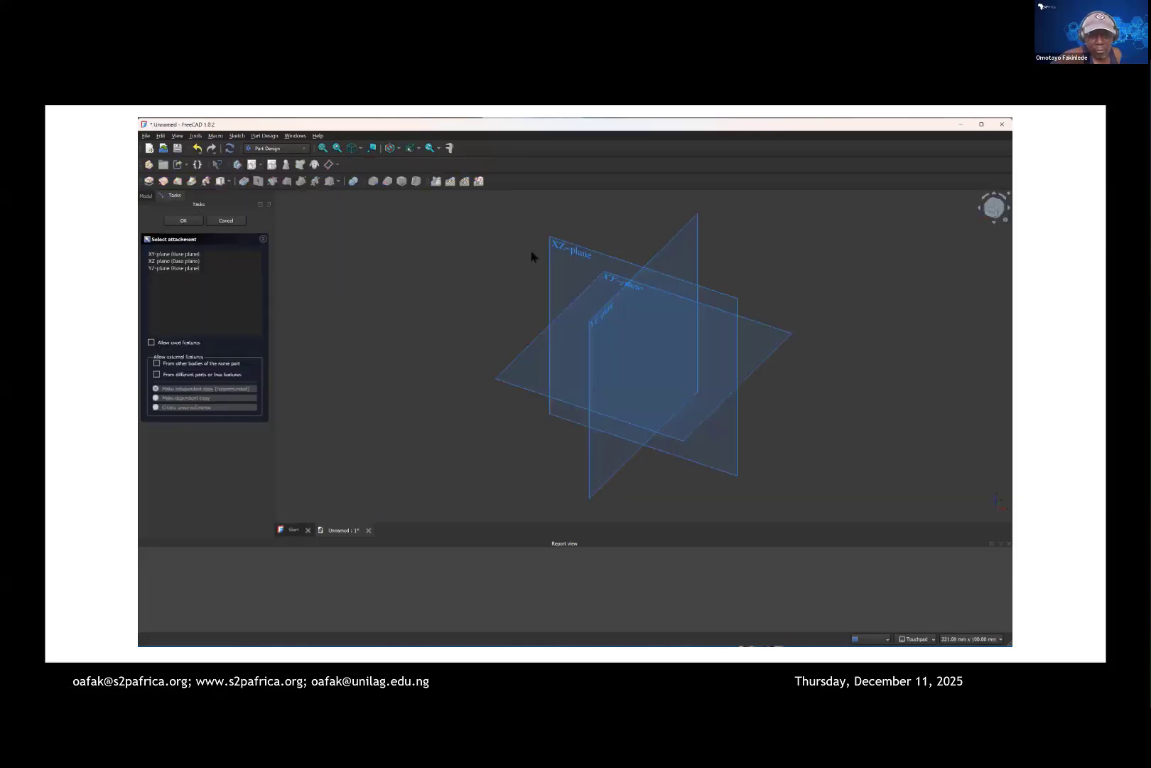
pyautogui.click(605, 276)
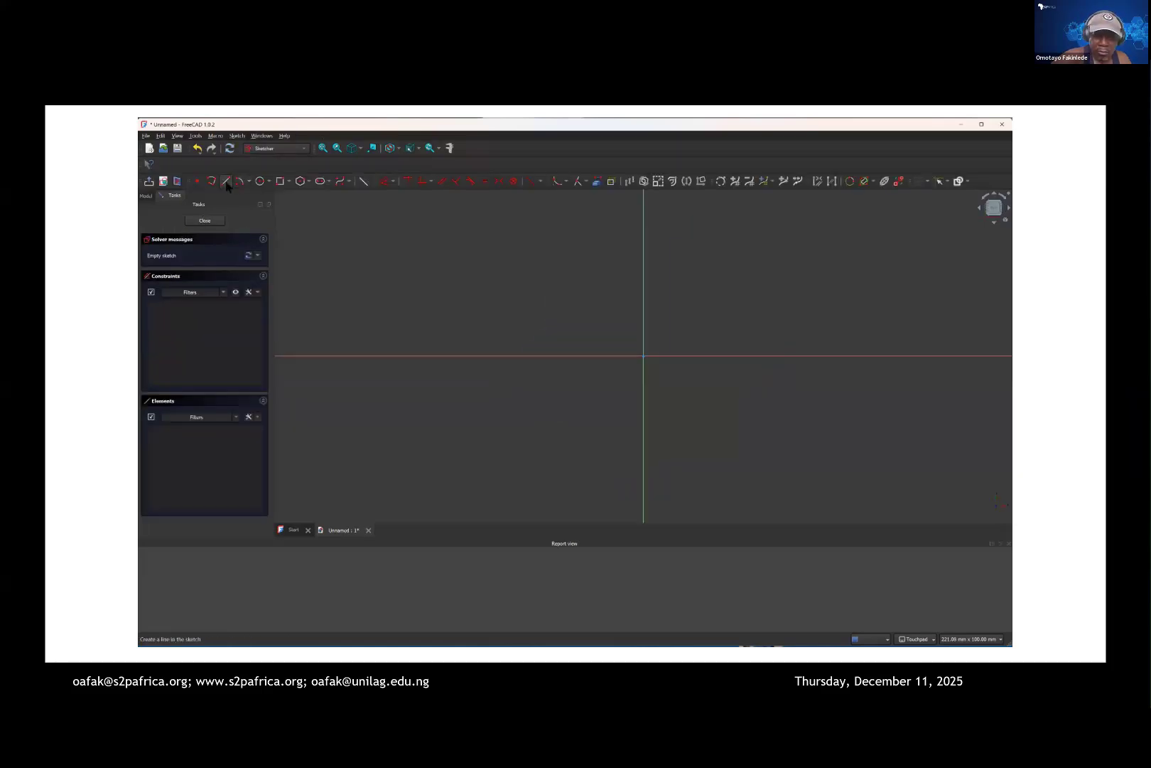
# Step: Draw a vertical line about 46 mm long up from the origin along the vertical axis
pyautogui.click(226, 181)
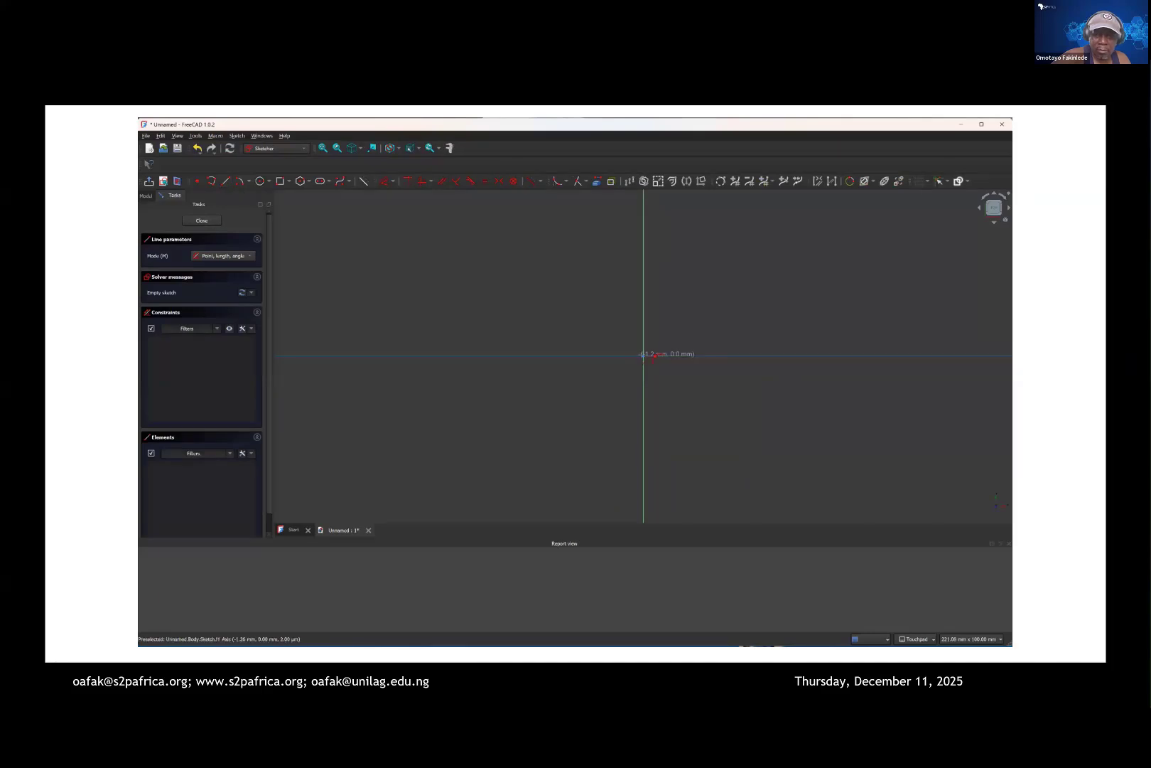
pyautogui.click(644, 356)
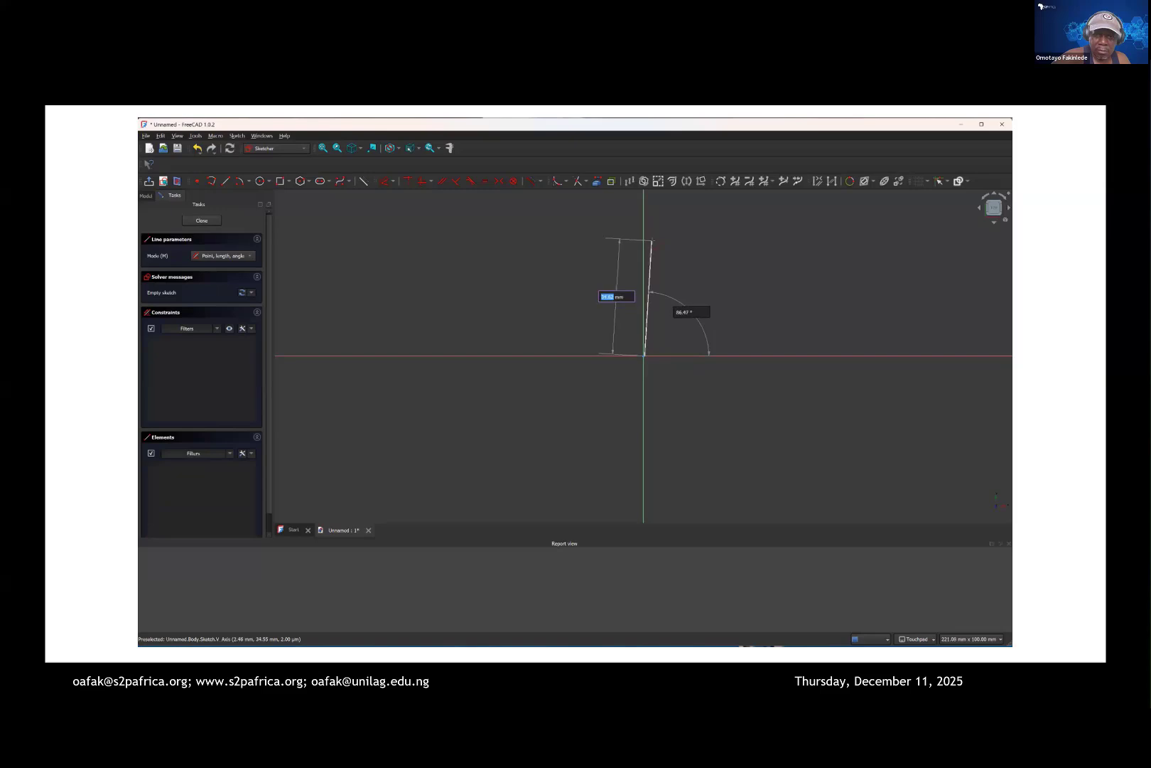
pyautogui.press('Escape')
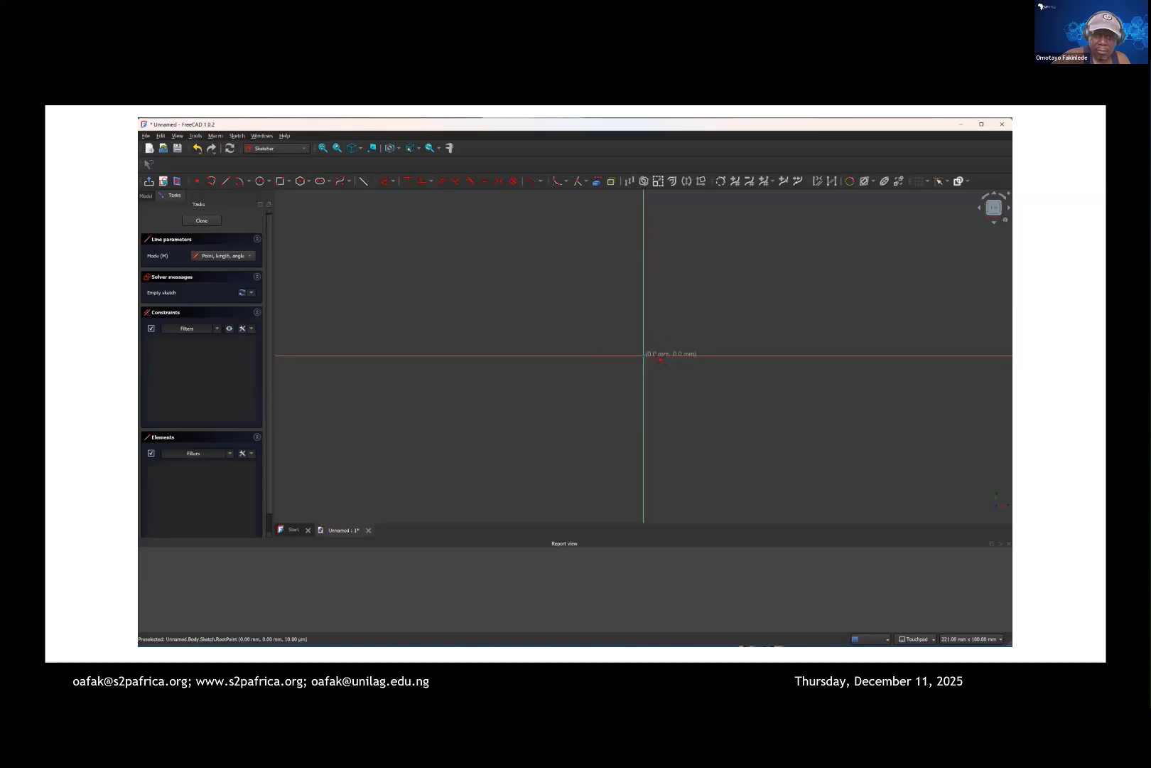
pyautogui.click(644, 355)
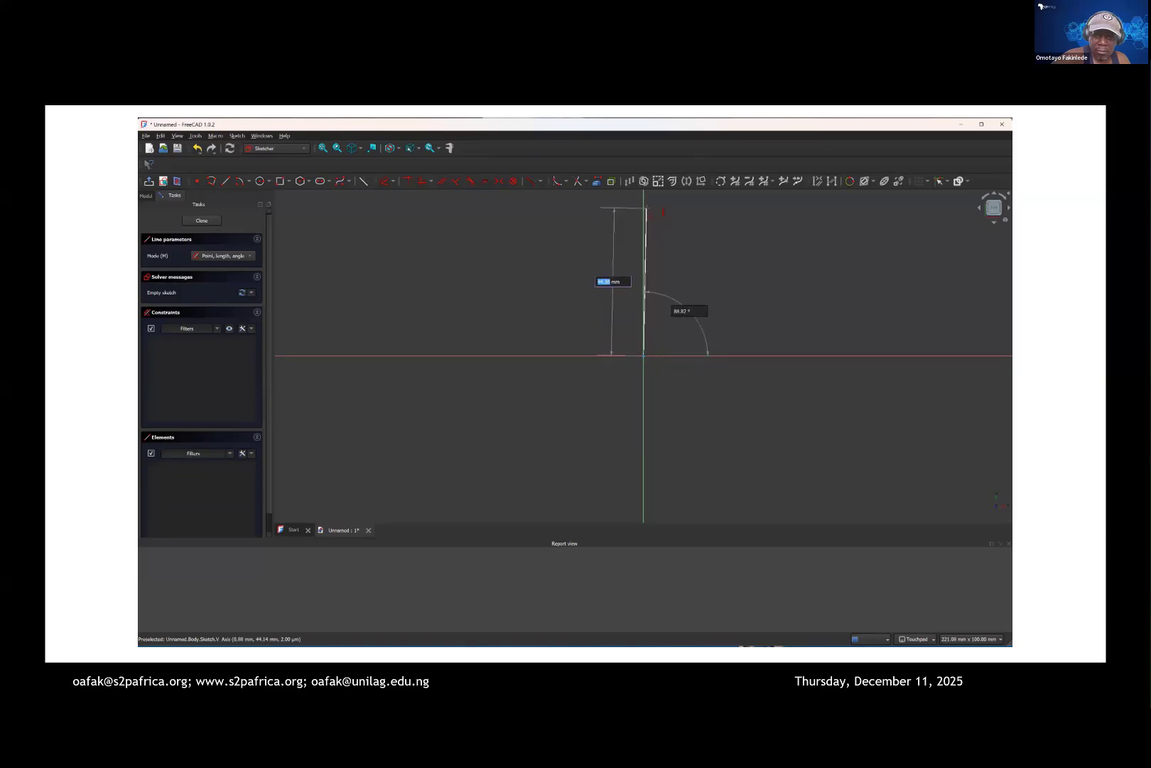
pyautogui.click(644, 202)
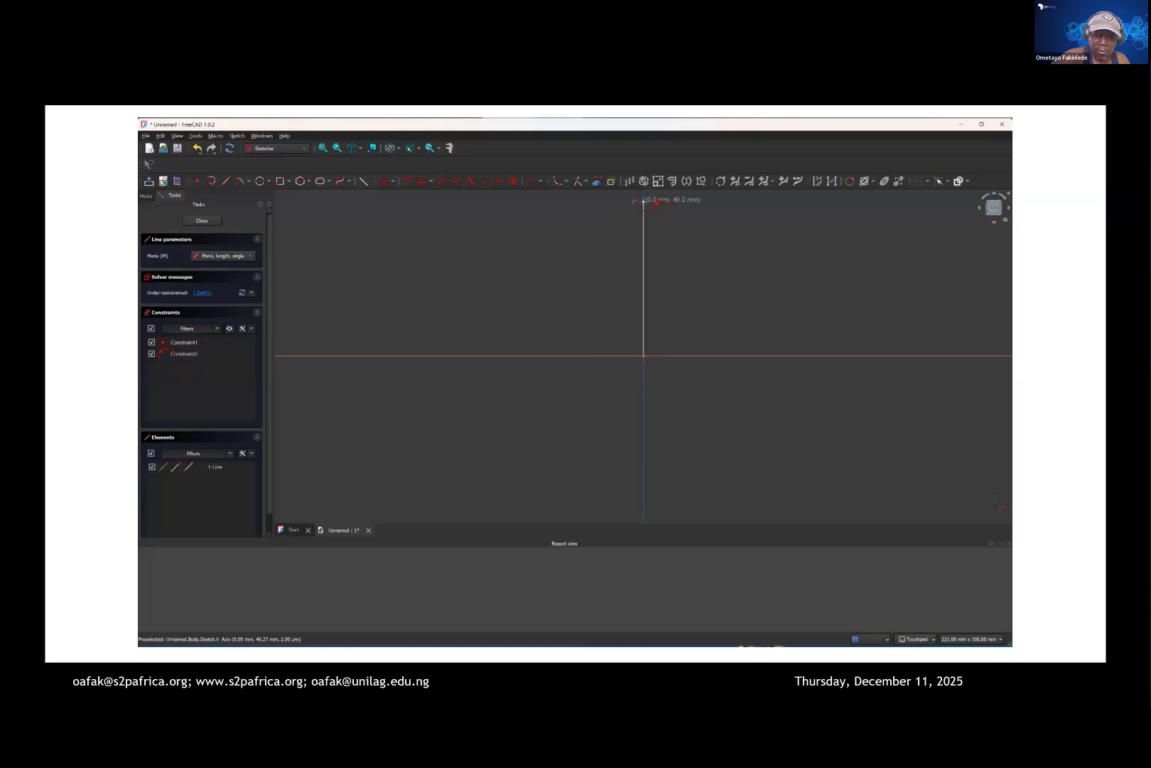
# Step: Draw two more lines from the origin, one toward the lower left at about -140° and one toward the lower right to about (40, -22) mm
pyautogui.click(643, 355)
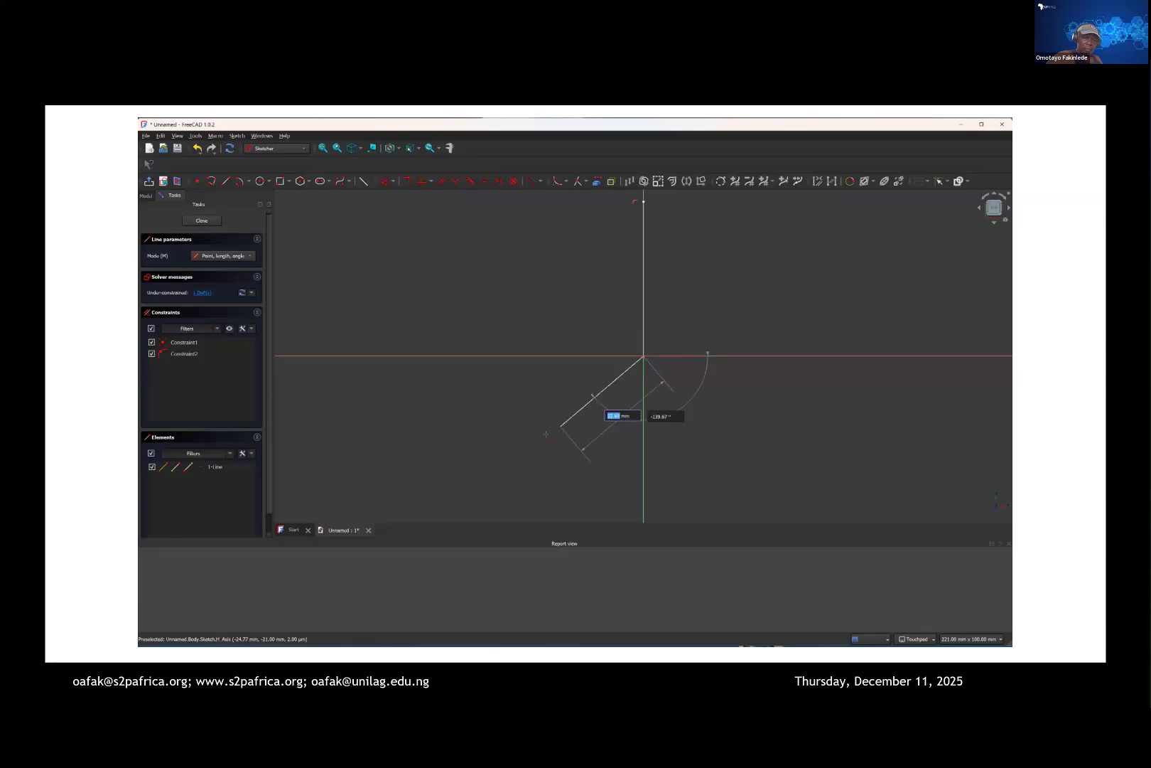
pyautogui.click(515, 464)
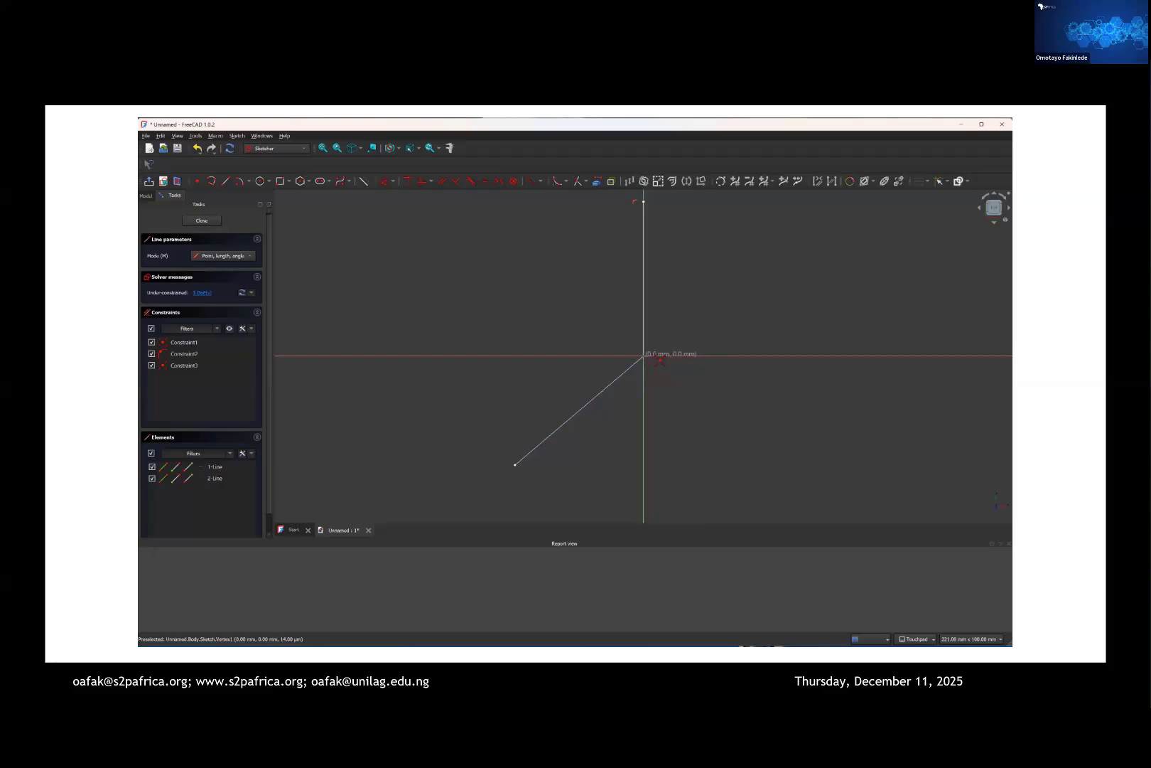
pyautogui.click(643, 356)
pyautogui.click(778, 429)
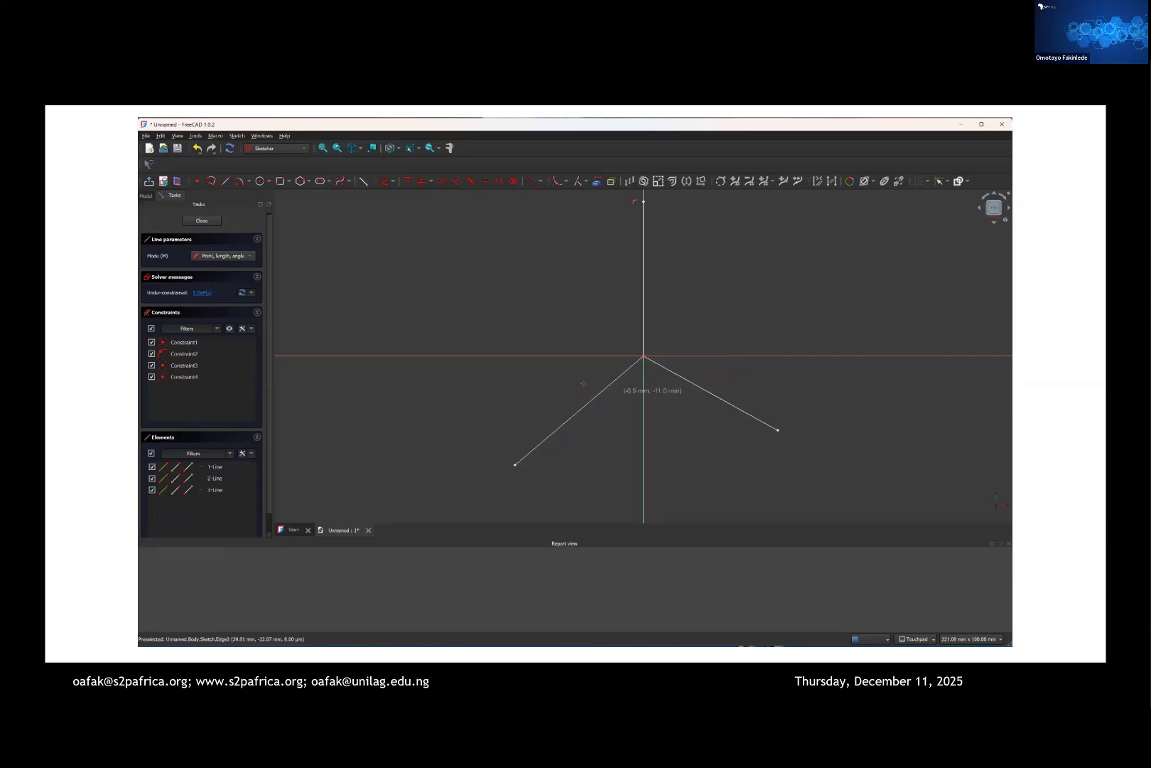
pyautogui.press('Escape')
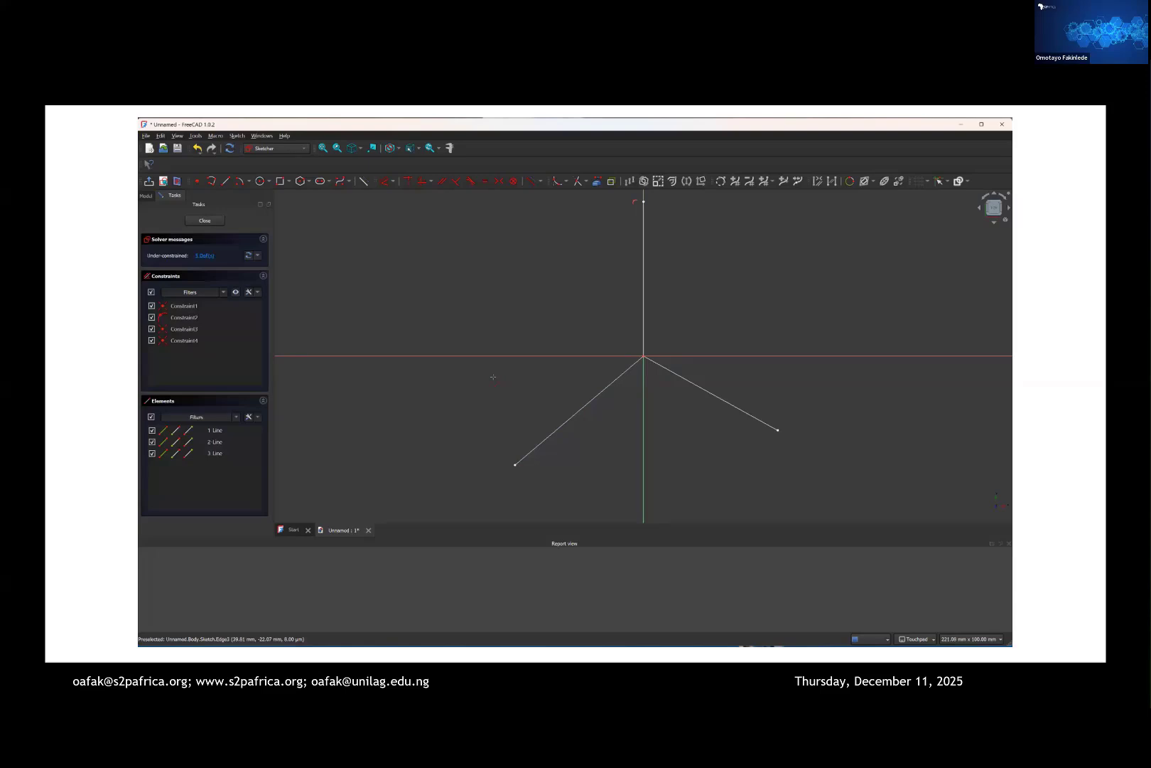
# Step: Convert all three lines radiating from the origin to construction geometry
pyautogui.click(643, 254)
pyautogui.click(616, 379)
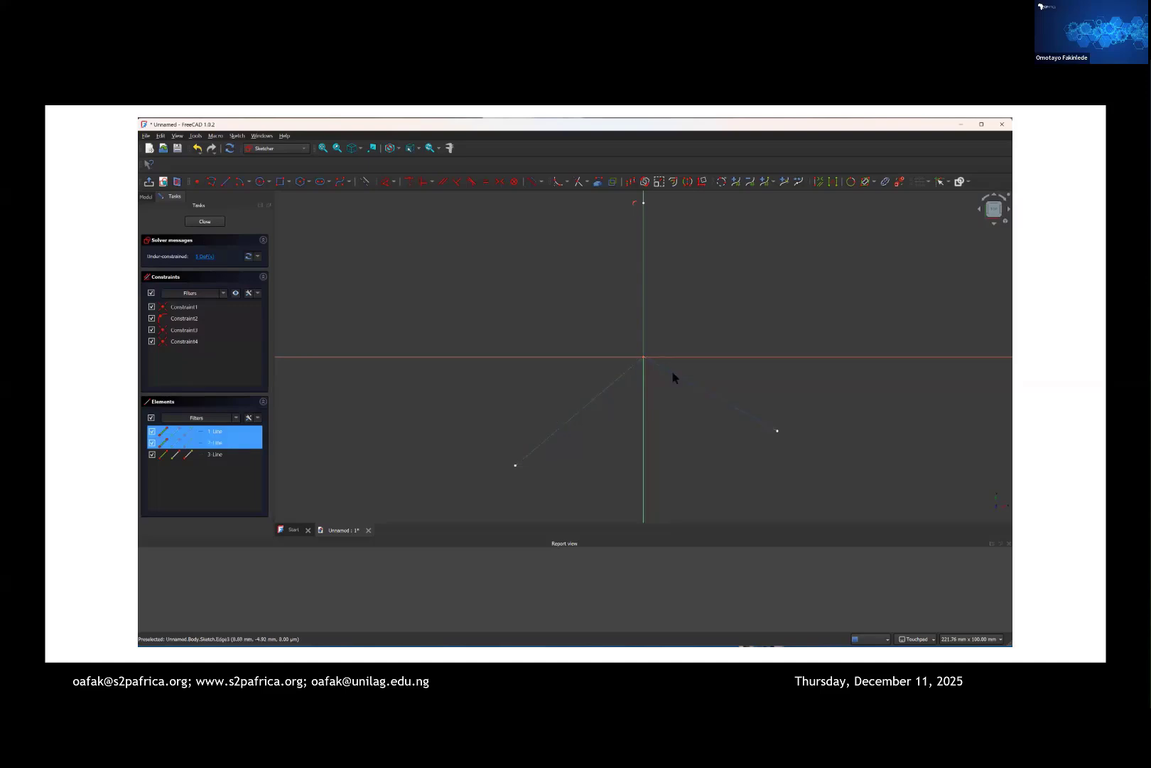
pyautogui.click(673, 373)
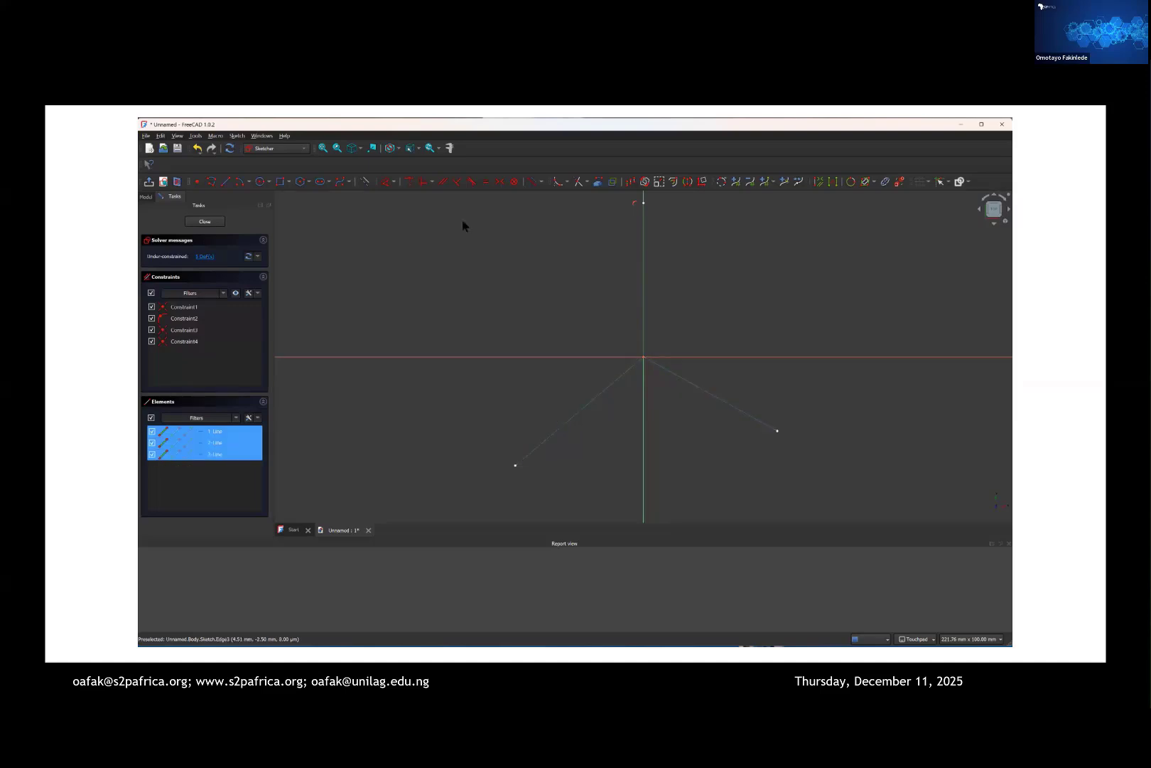
pyautogui.press('g')
pyautogui.press('n')
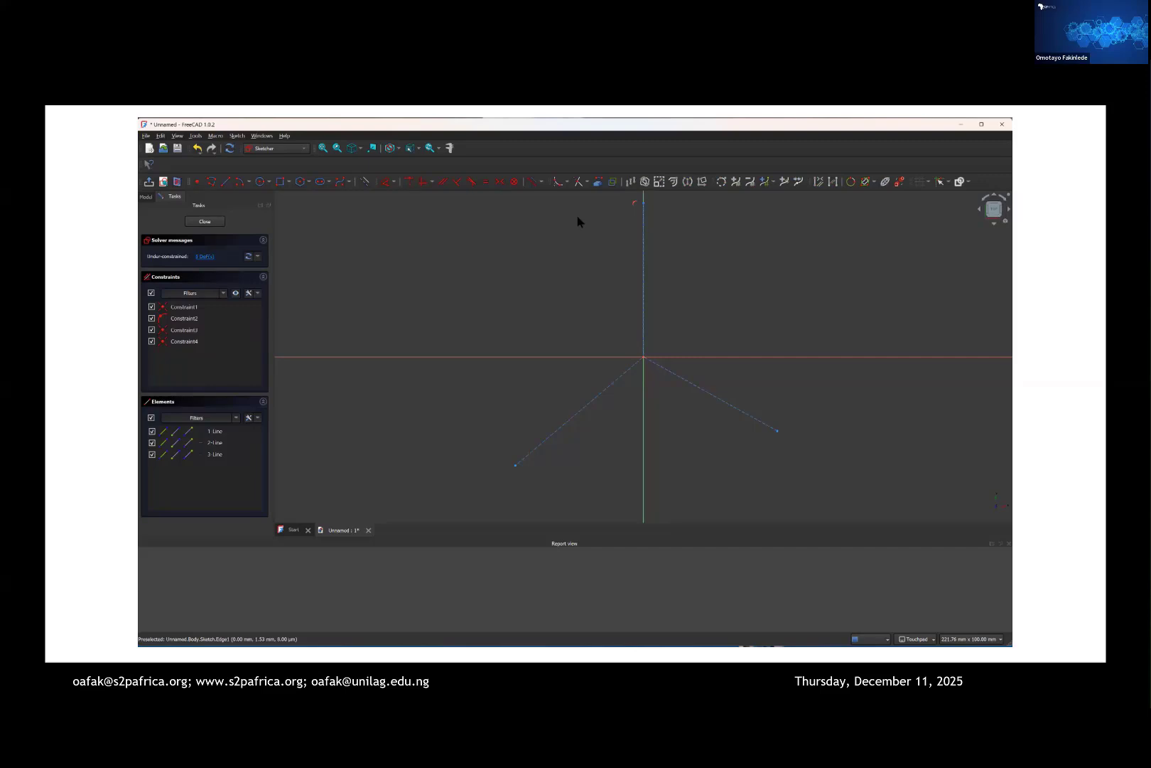
# Step: Constrain the angle between the vertical line and the lower-right line to 120°
pyautogui.click(395, 182)
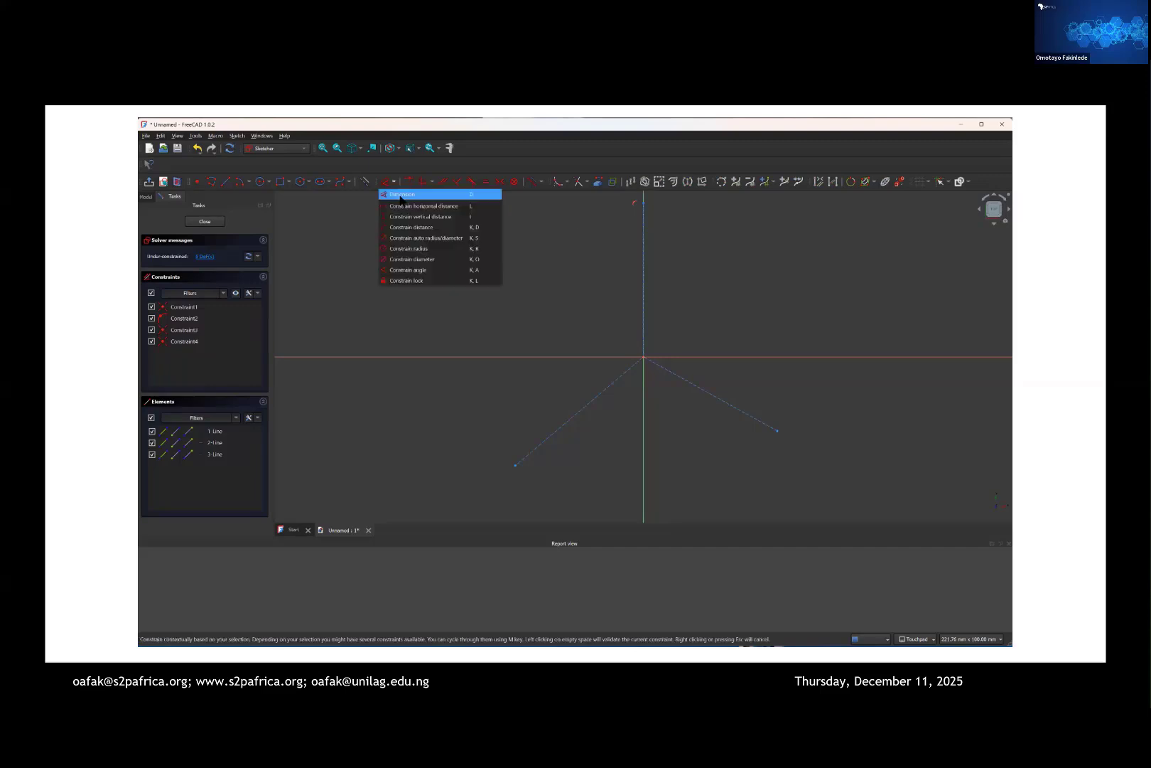
pyautogui.click(409, 270)
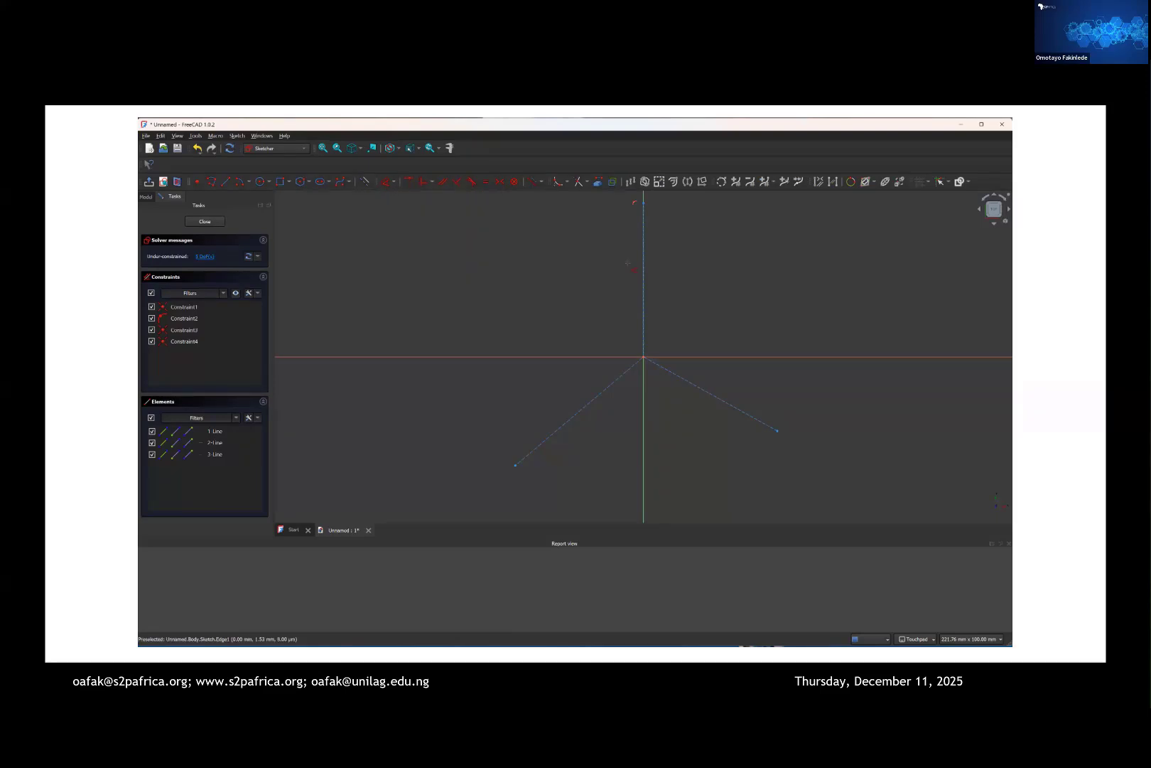
pyautogui.click(628, 263)
pyautogui.click(695, 387)
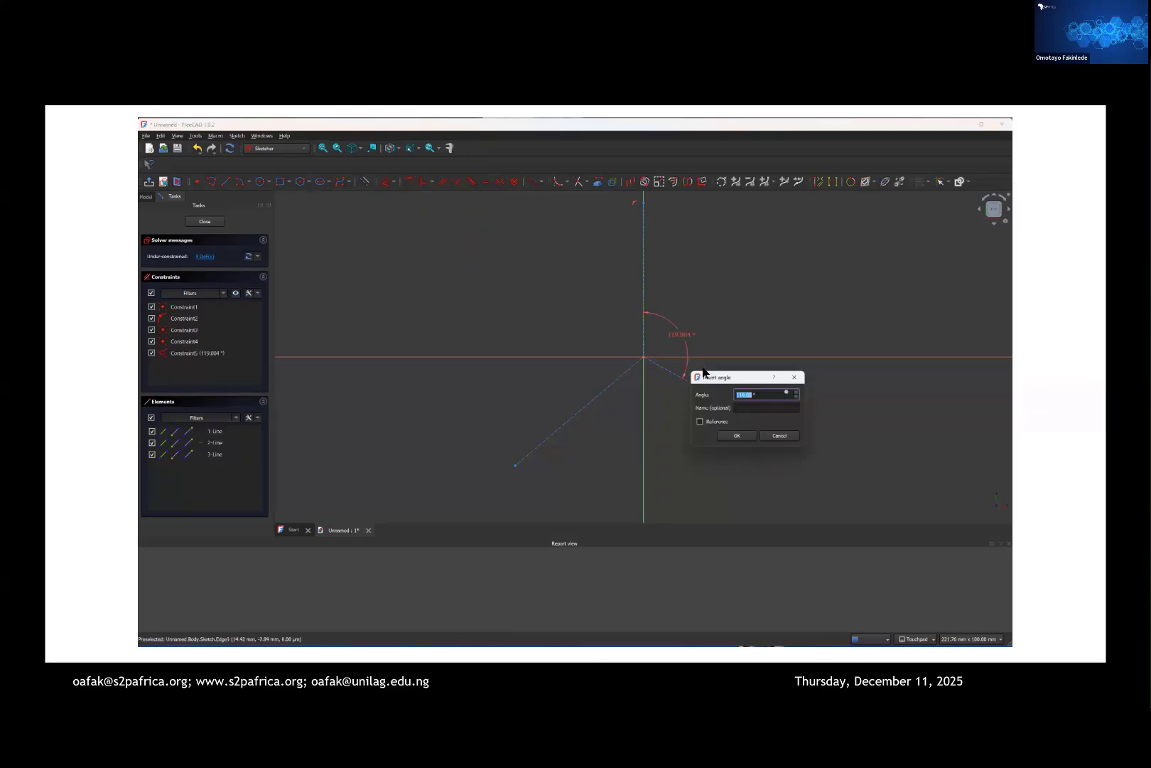
pyautogui.write('1')
pyautogui.write('20')
pyautogui.press('Return')
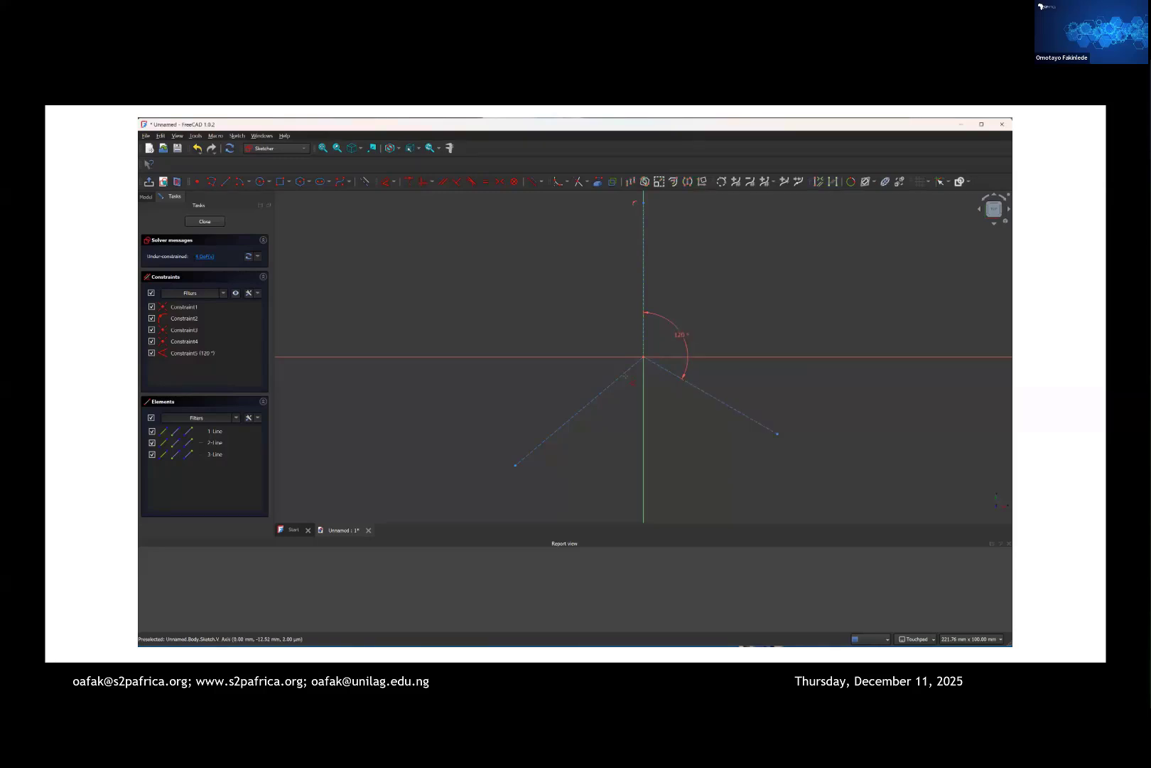
# Step: Constrain the angle between the lower-left and lower-right lines to 120°
pyautogui.click(613, 384)
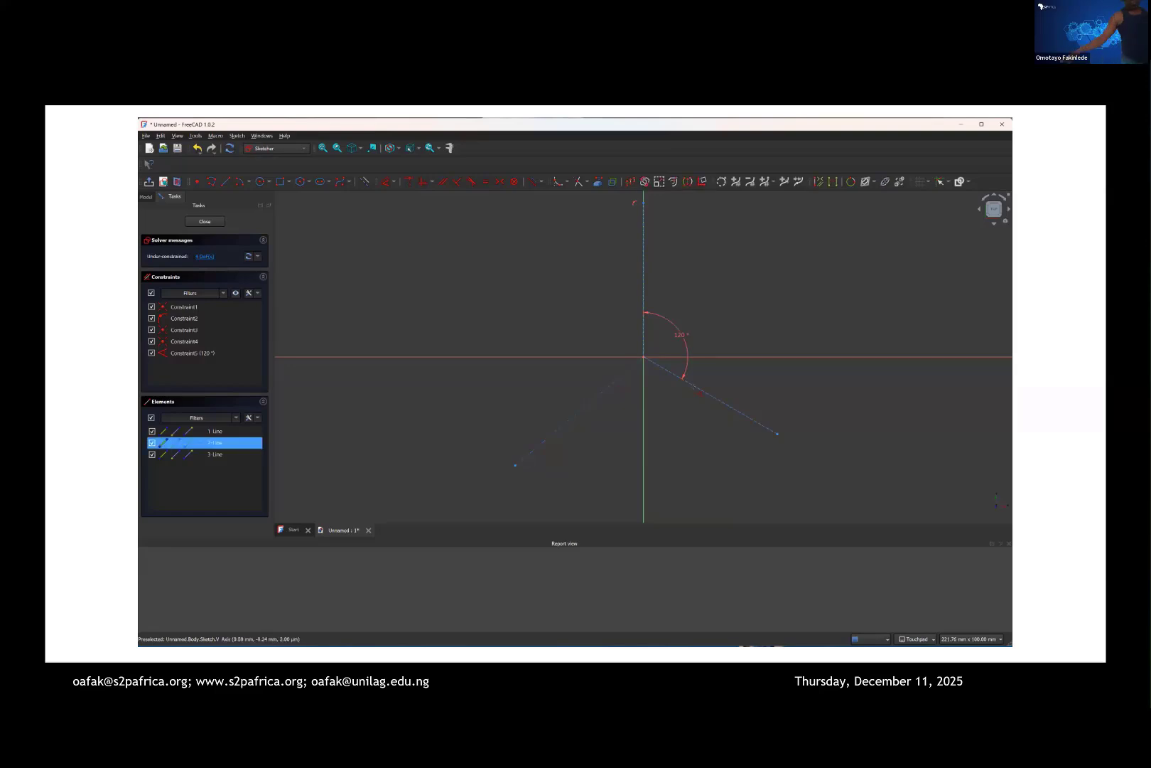
pyautogui.click(694, 388)
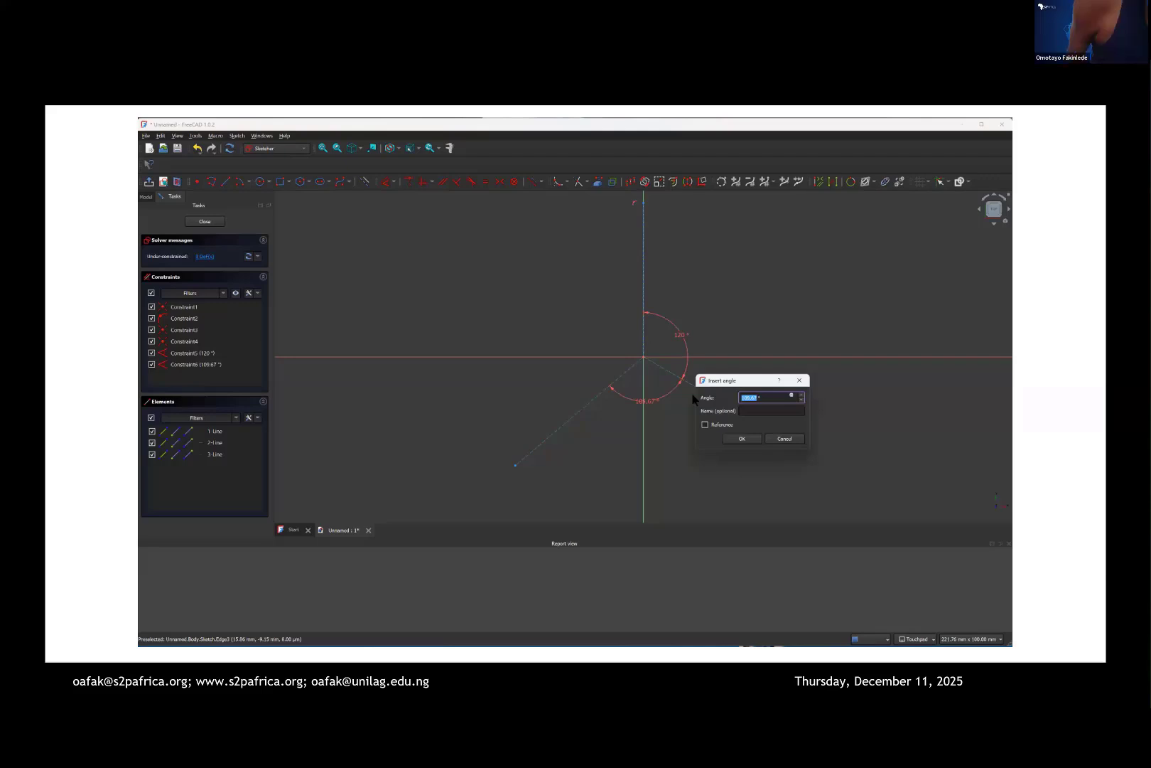
pyautogui.write('120')
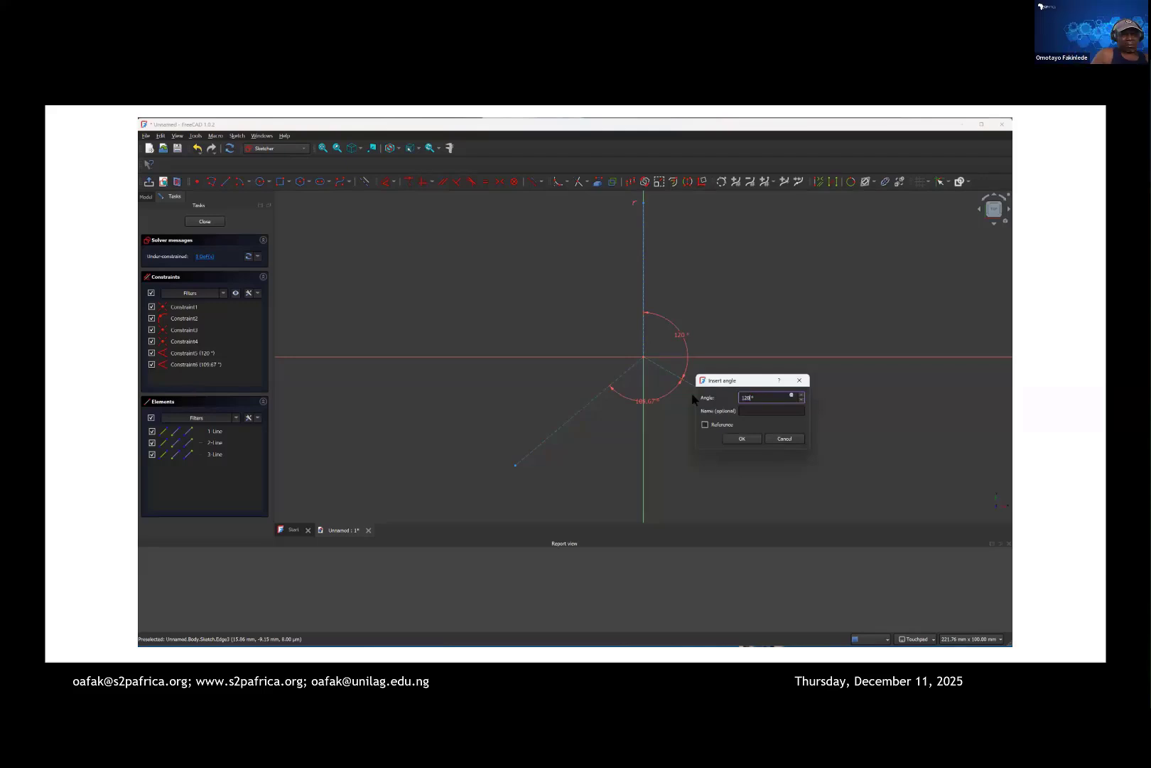
pyautogui.press('Return')
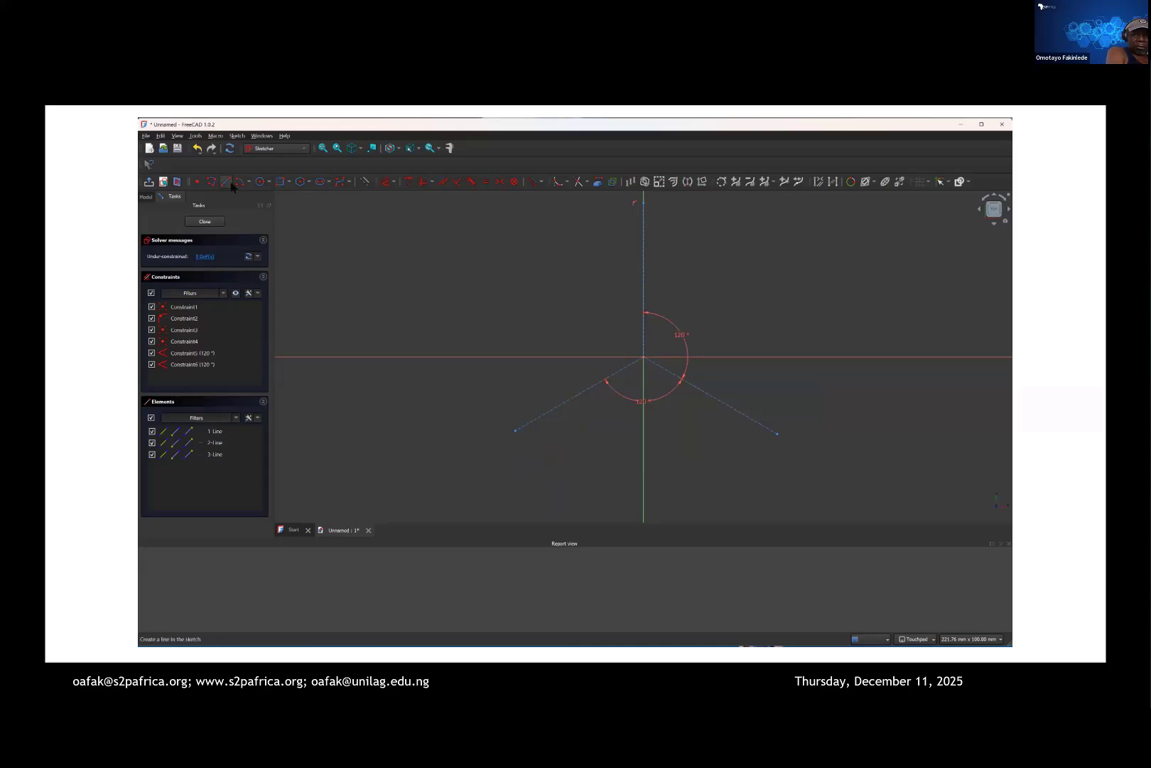
# Step: Dimension the vertical construction line to a length of 80 mm
pyautogui.click(393, 184)
pyautogui.click(402, 195)
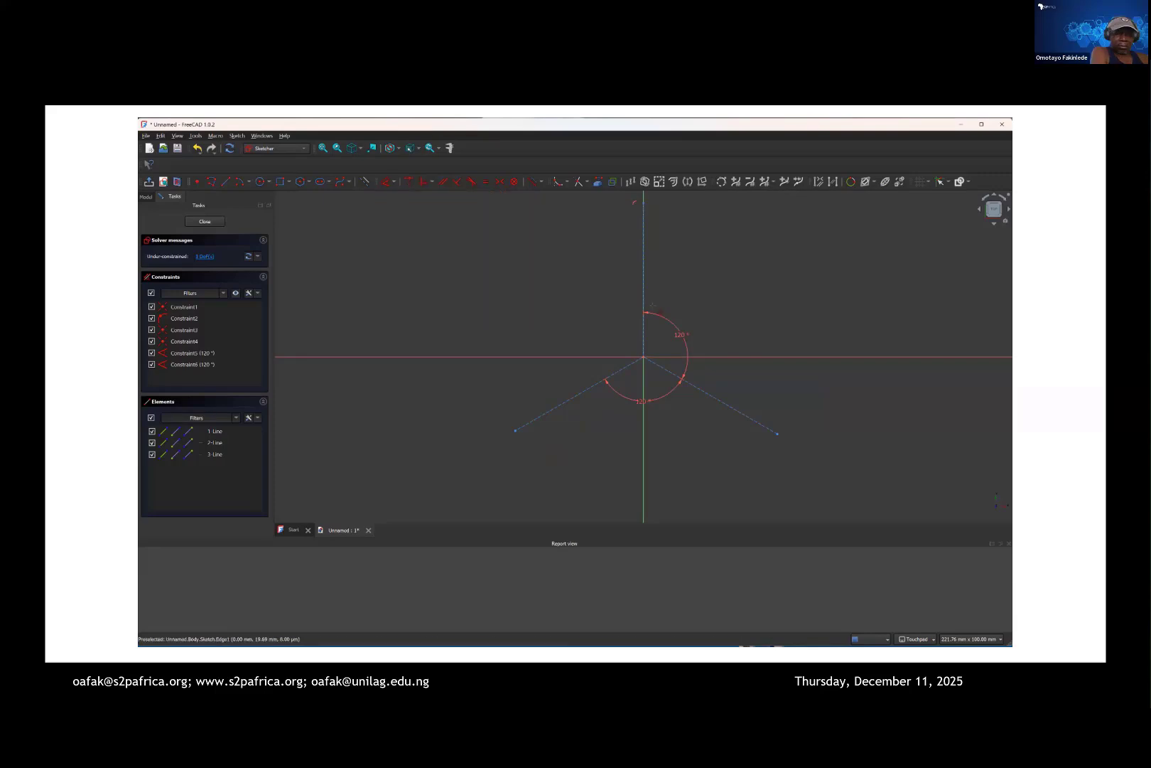
pyautogui.click(652, 305)
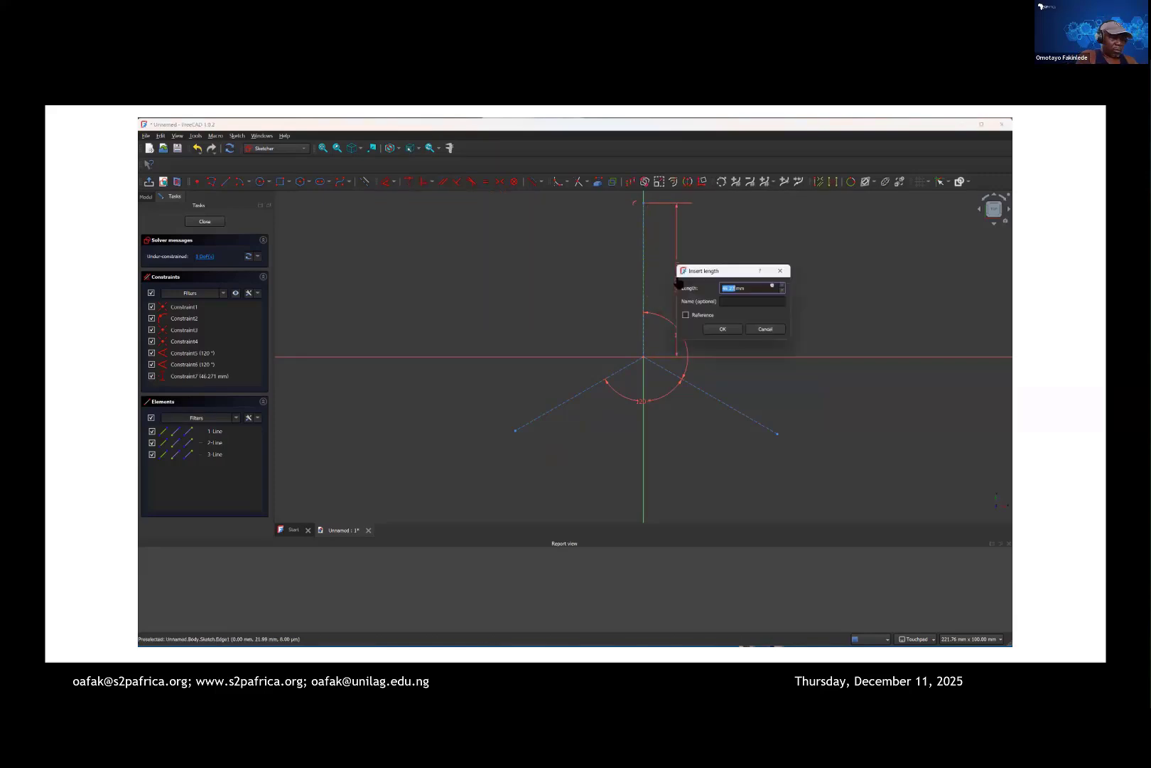
pyautogui.click(679, 283)
pyautogui.write('80')
pyautogui.press('Return')
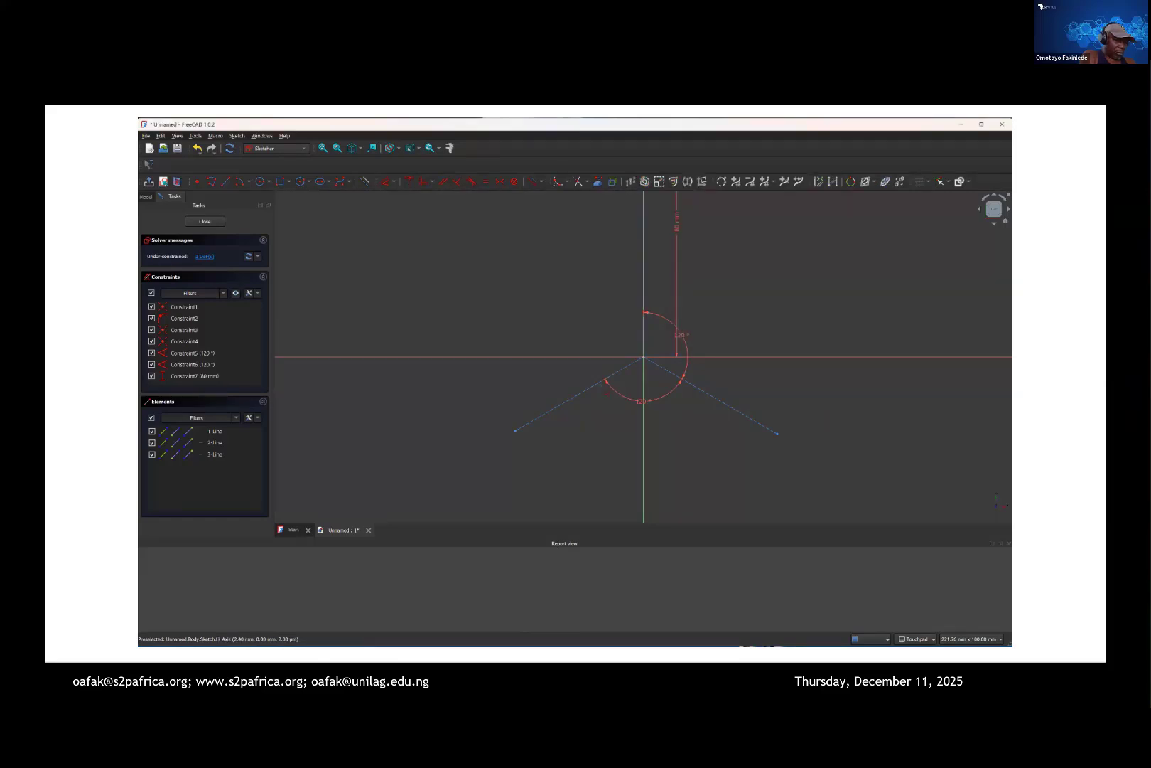
# Step: Dimension the lower-left construction line to a length of 80 mm
pyautogui.click(604, 380)
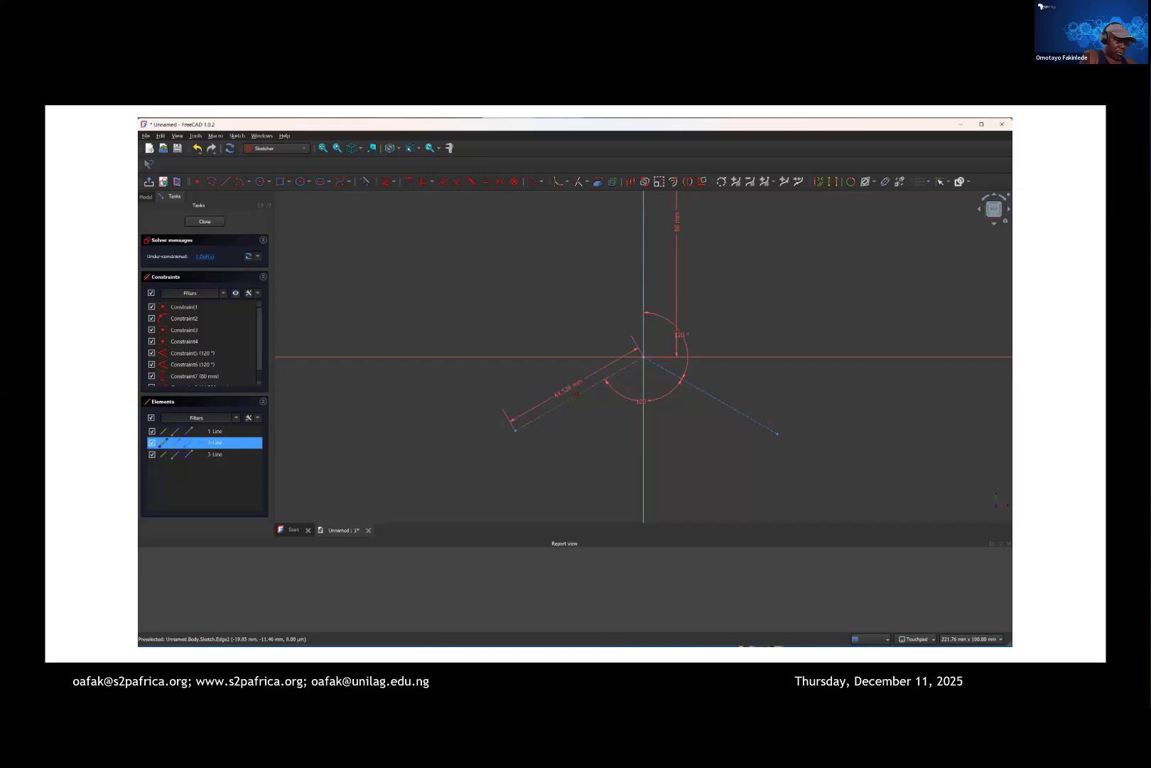
pyautogui.click(572, 393)
pyautogui.write('80')
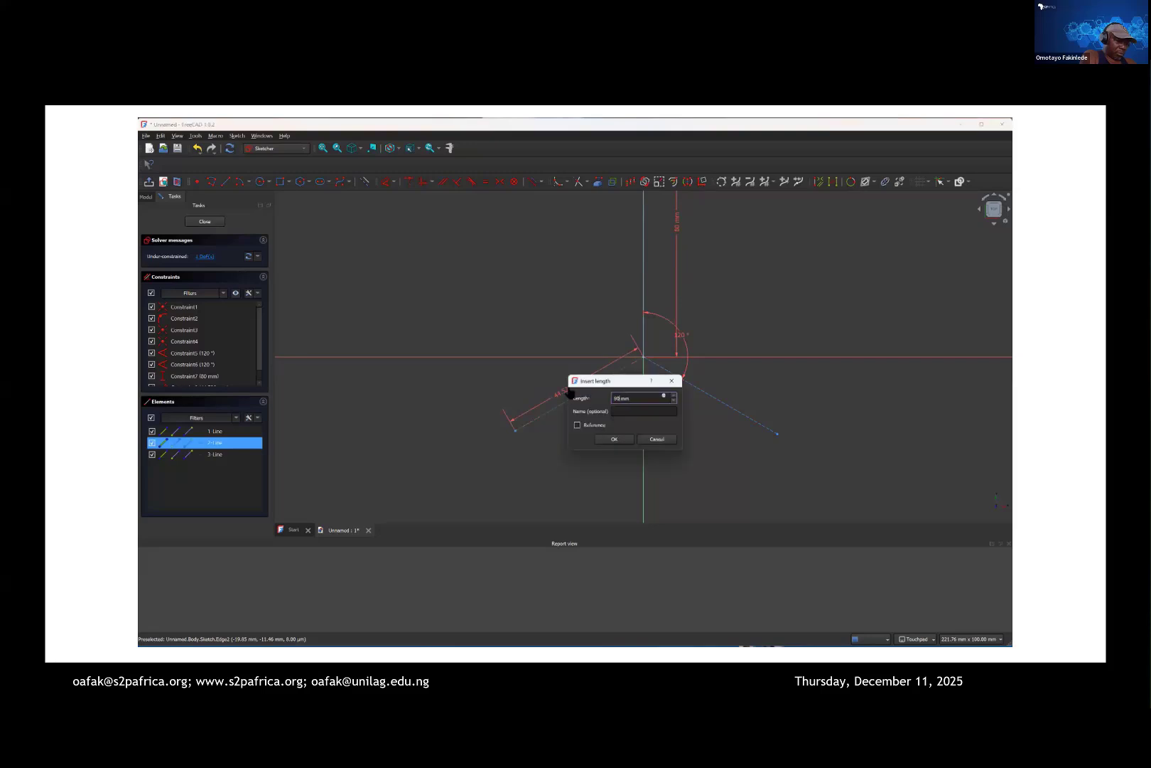
pyautogui.press('Return')
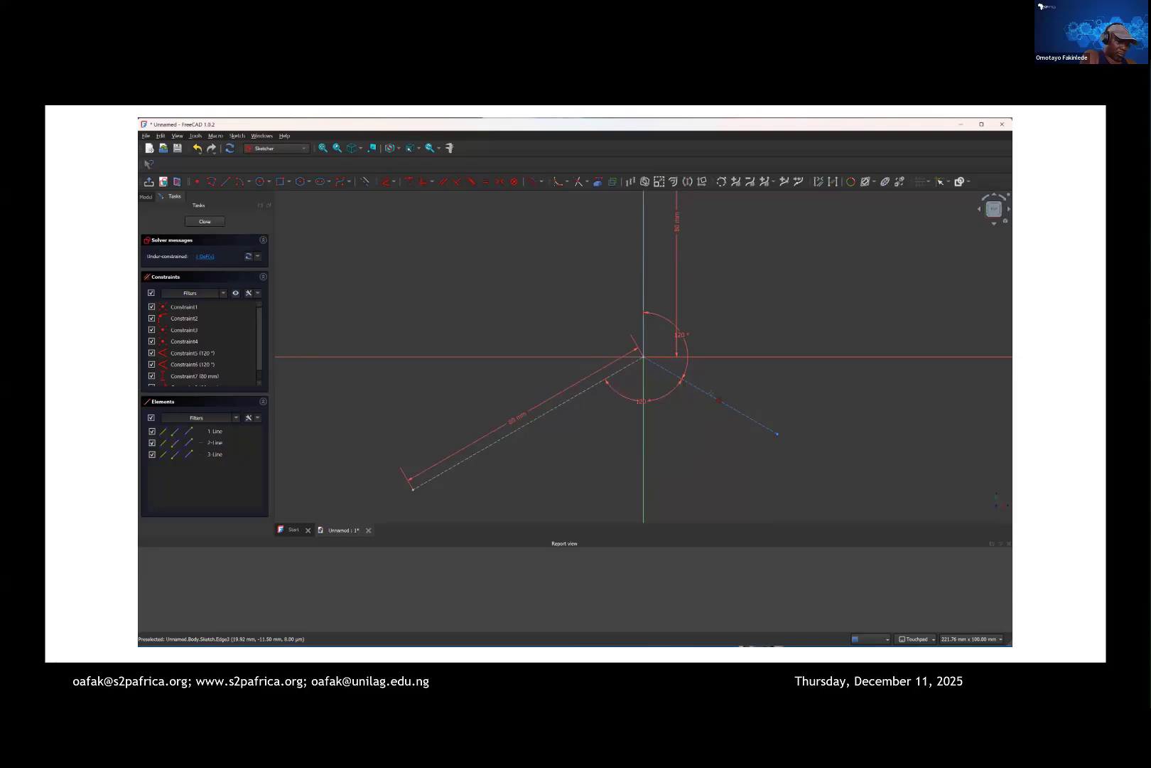
# Step: Dimension the lower-right construction line to a length of 80 mm
pyautogui.click(708, 398)
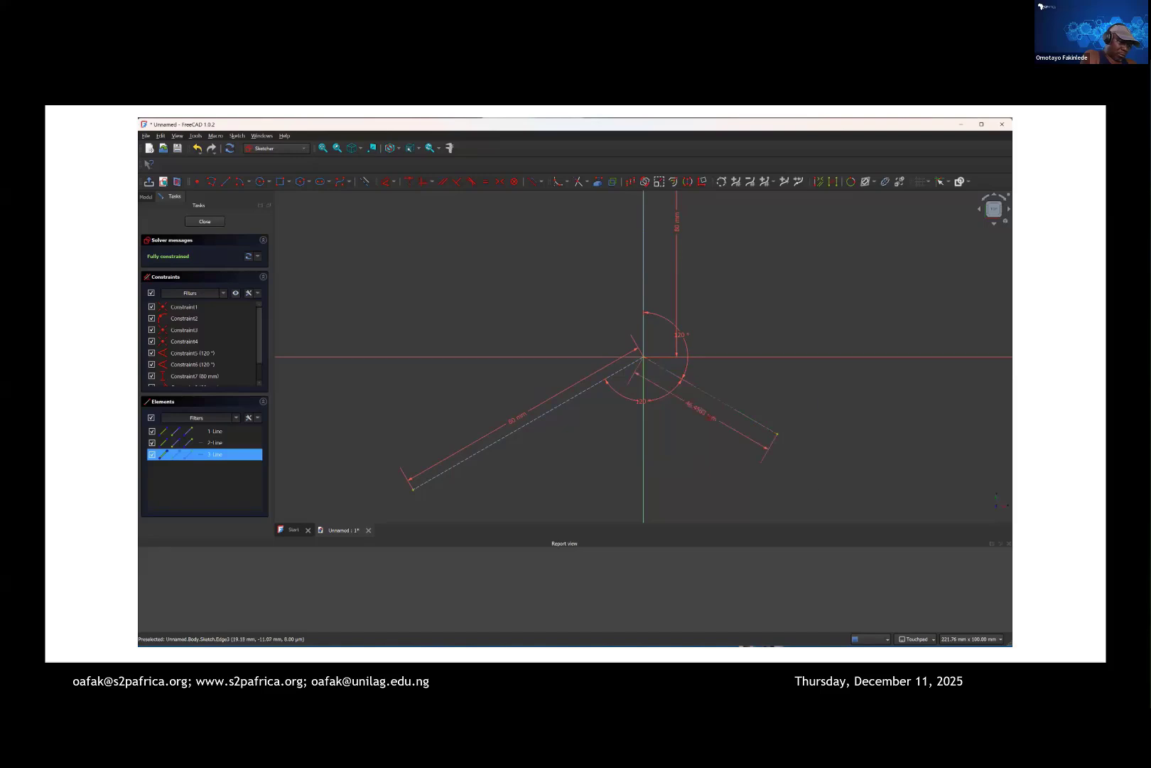
pyautogui.click(703, 416)
pyautogui.write('8')
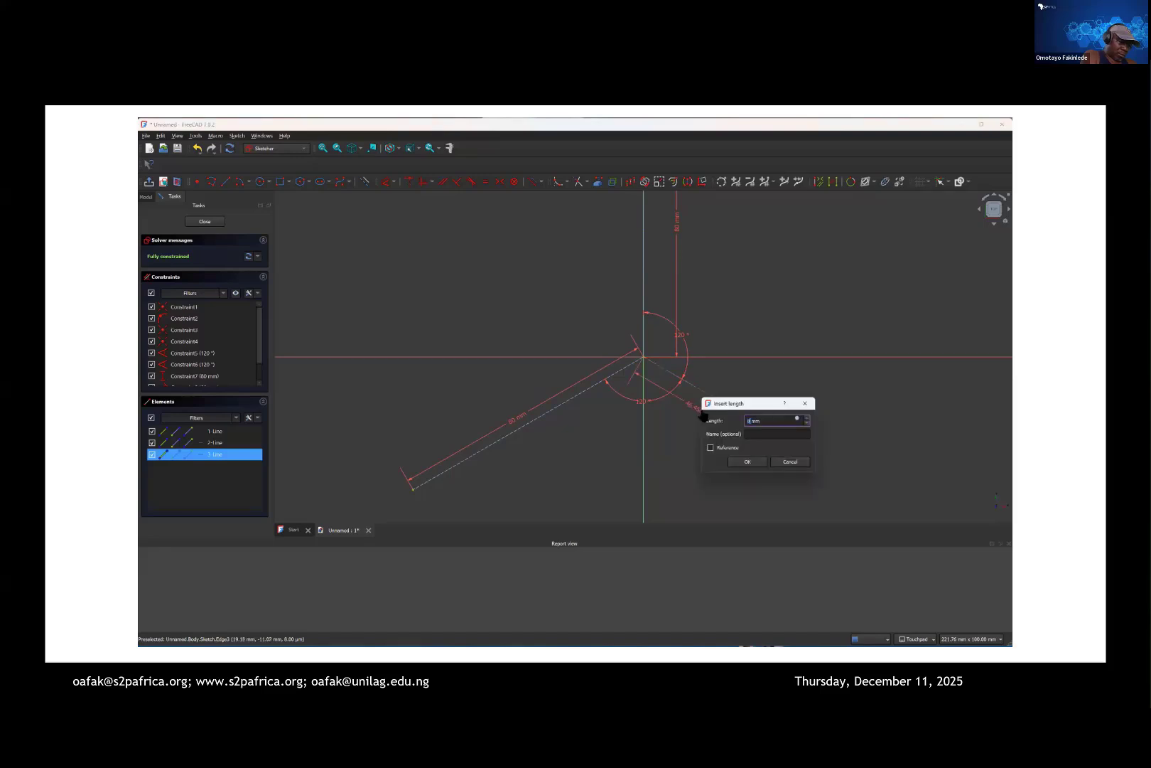
pyautogui.write('0')
pyautogui.press('Return')
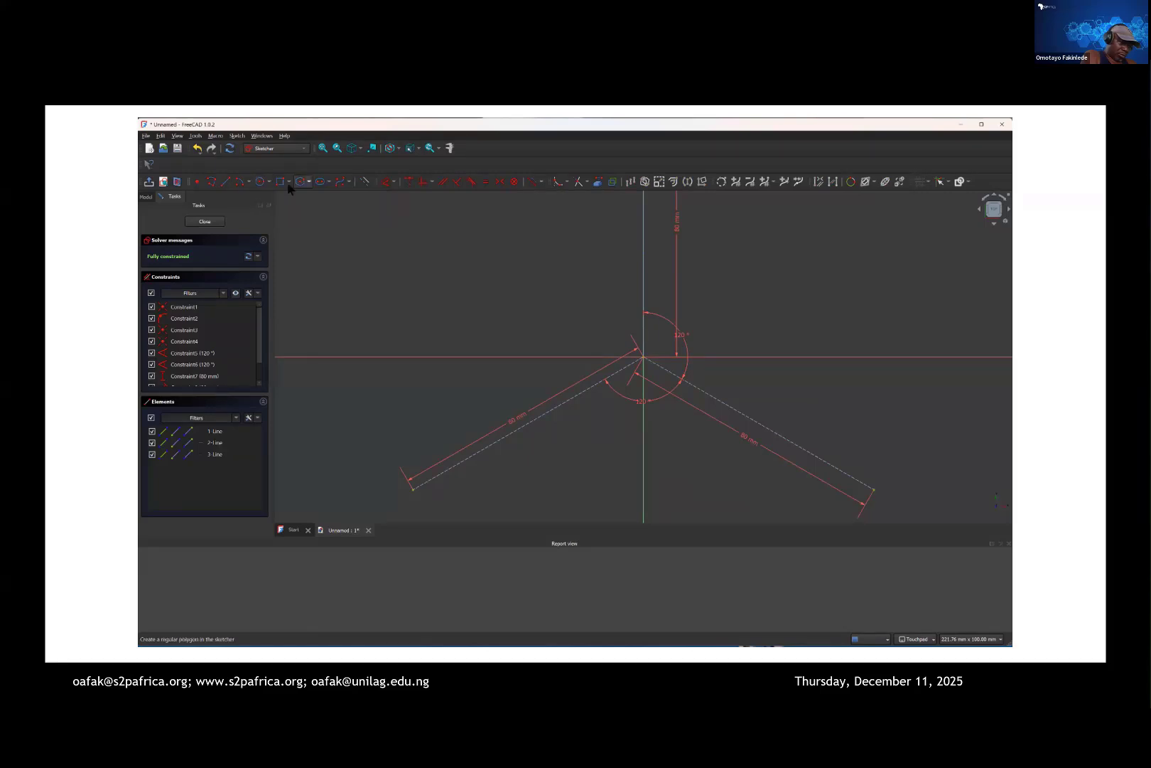
# Step: Draw a construction circle with a 50 mm diameter centred on the sketch origin
pyautogui.click(260, 182)
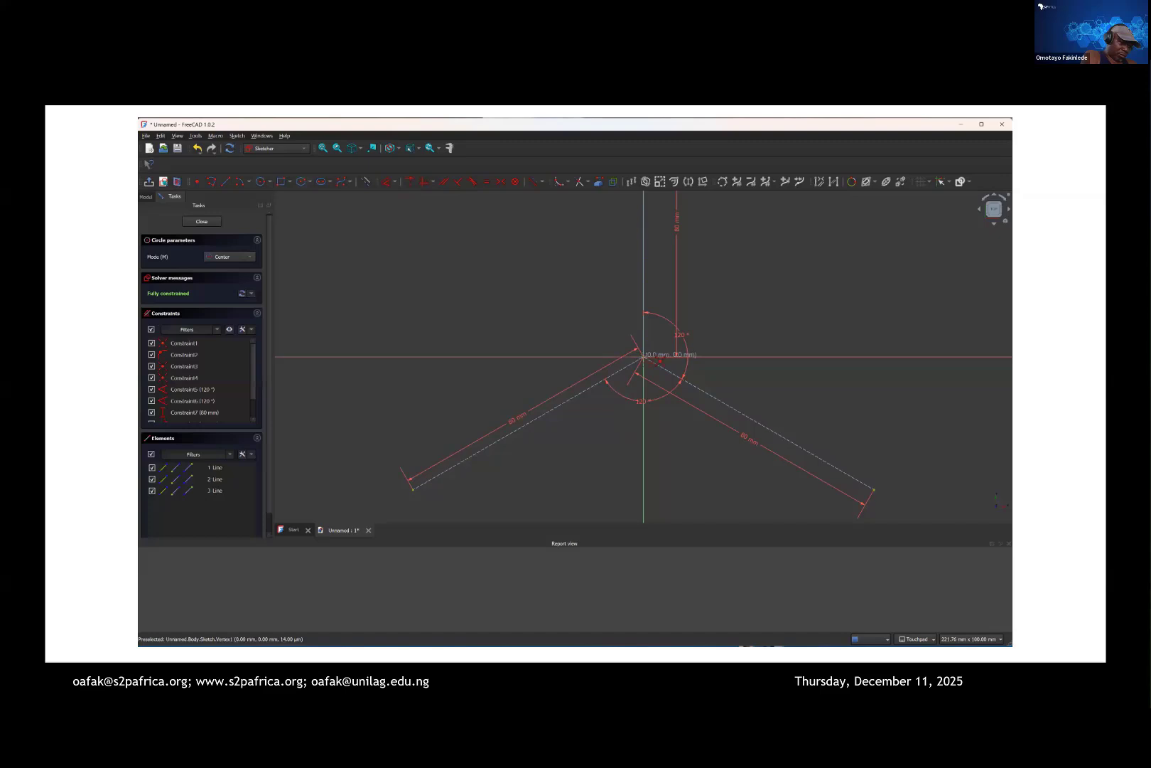
pyautogui.click(644, 356)
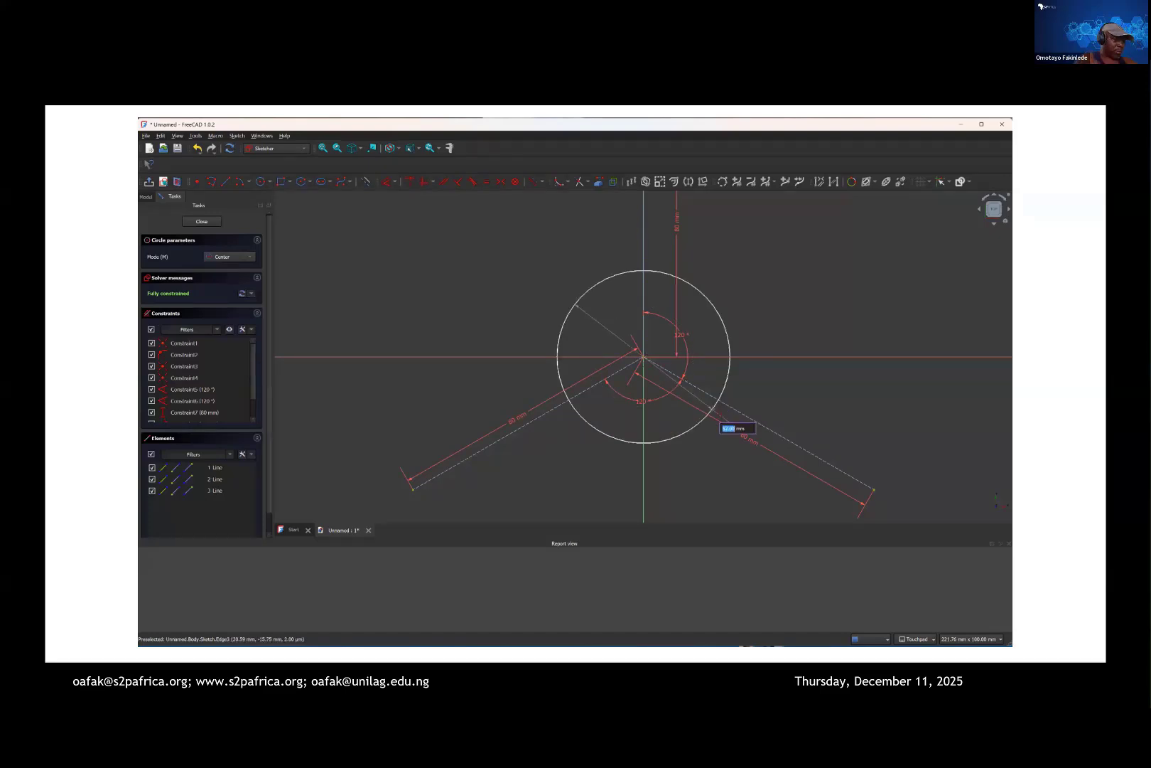
pyautogui.click(711, 407)
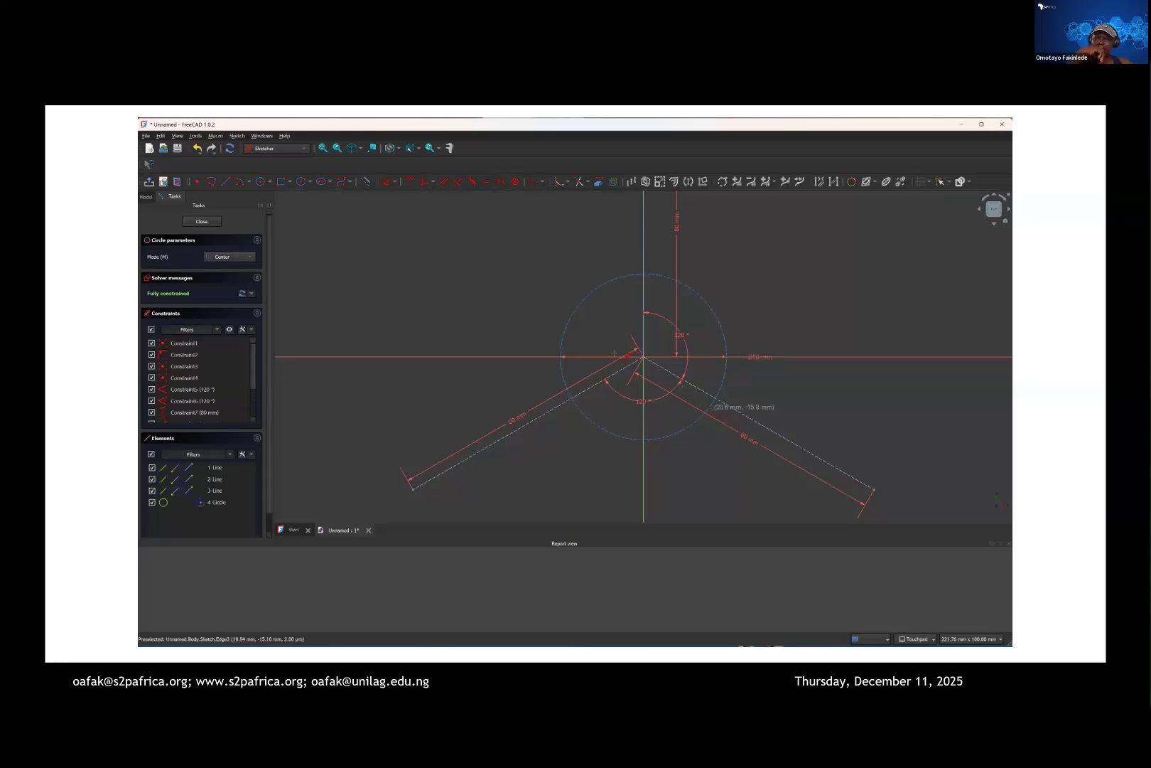
# Step: Switch to normal geometry and draw wide centre-point arcs around the outer ends of the lower-left and lower-right lines, open towards the sketch centre
pyautogui.click(368, 183)
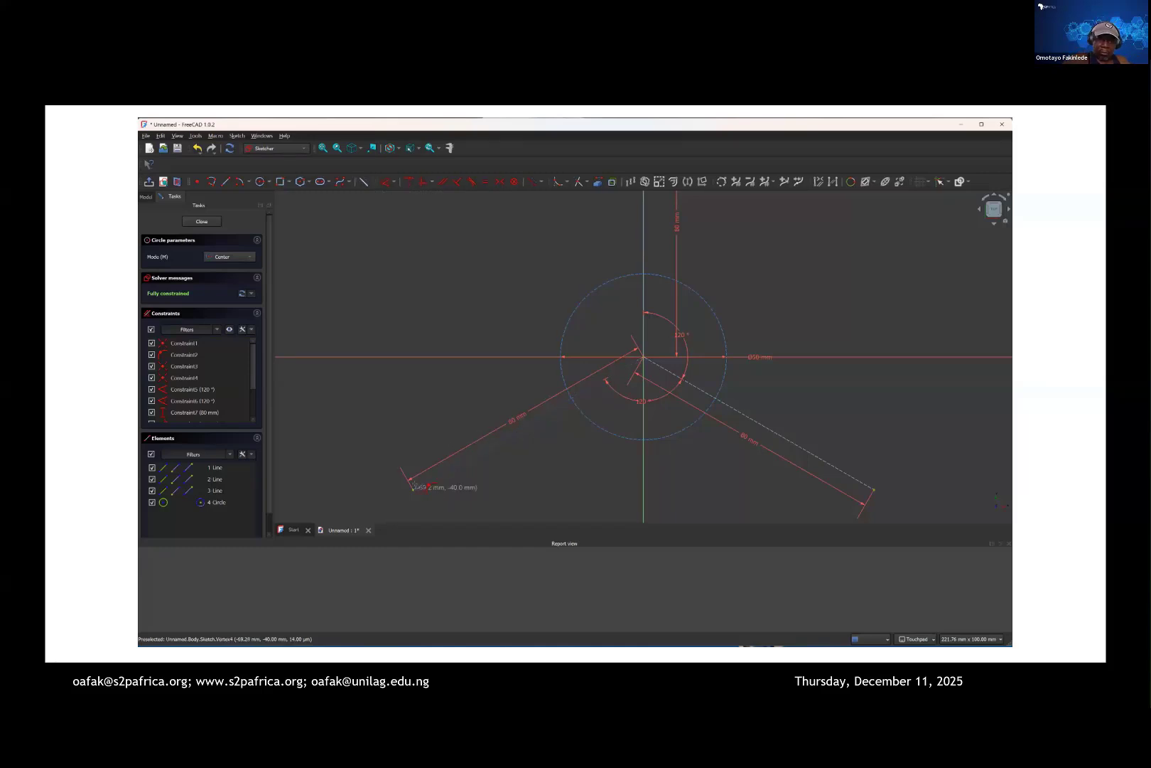
pyautogui.click(240, 182)
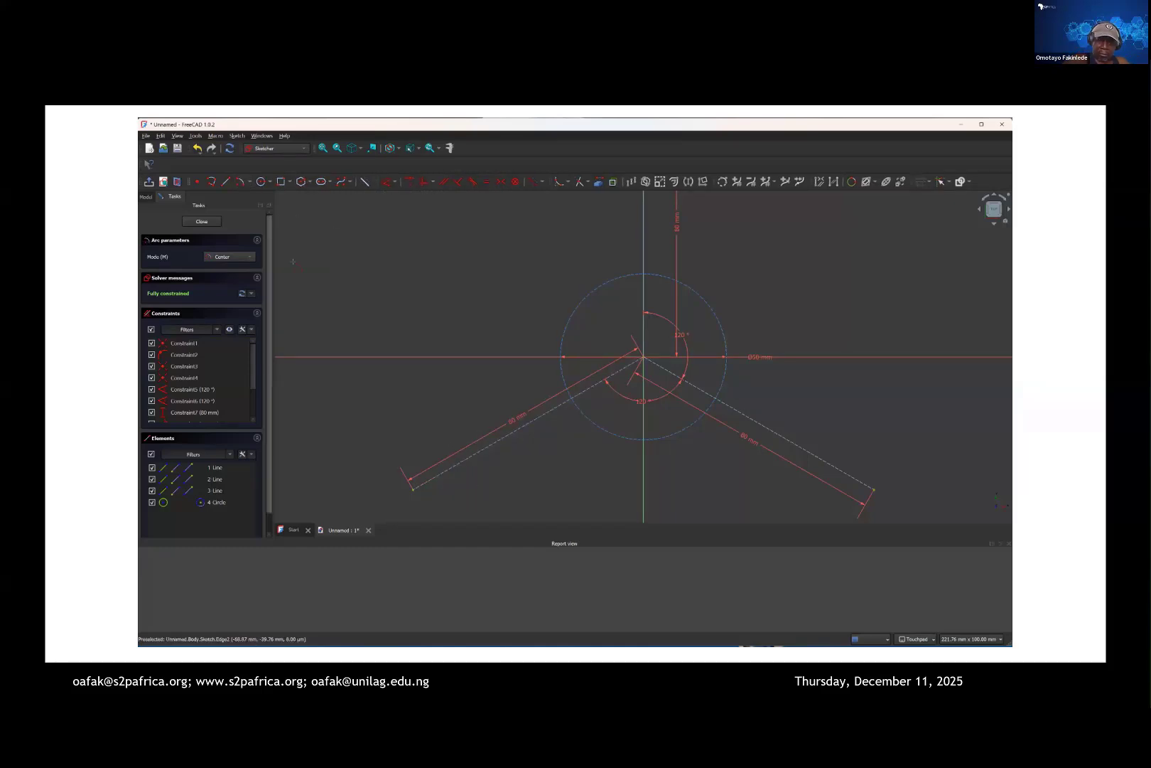
pyautogui.click(413, 488)
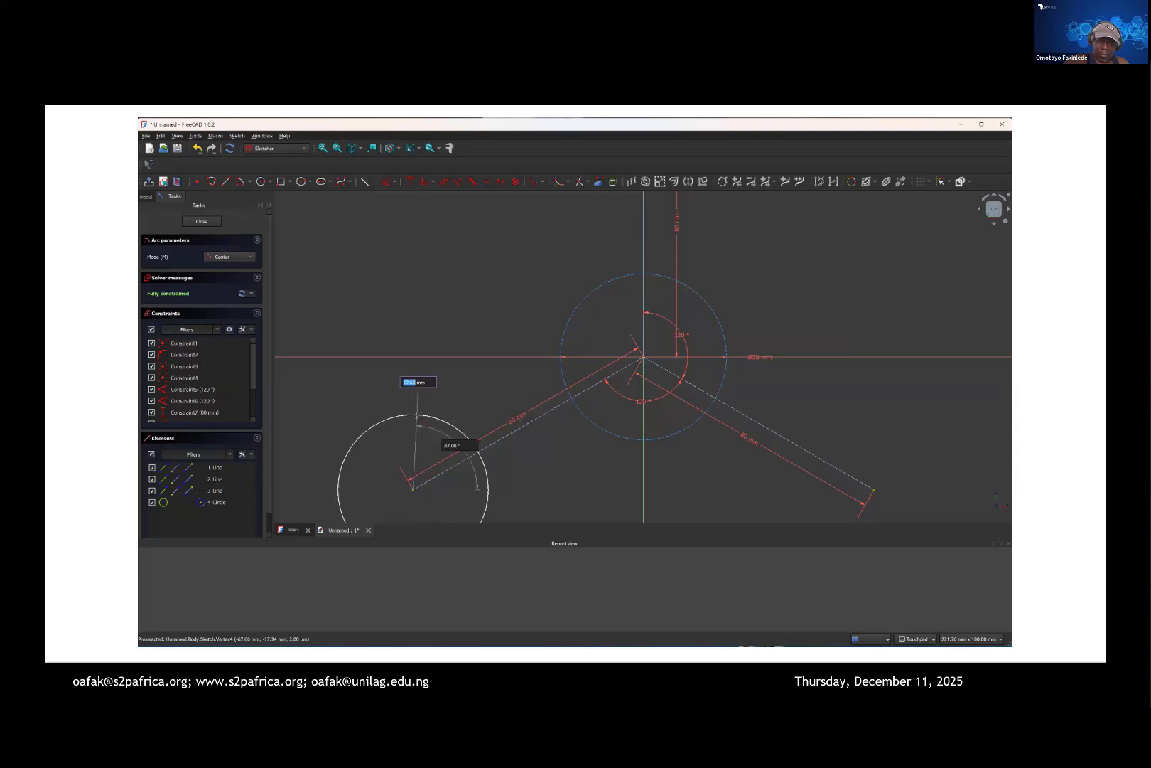
pyautogui.click(418, 415)
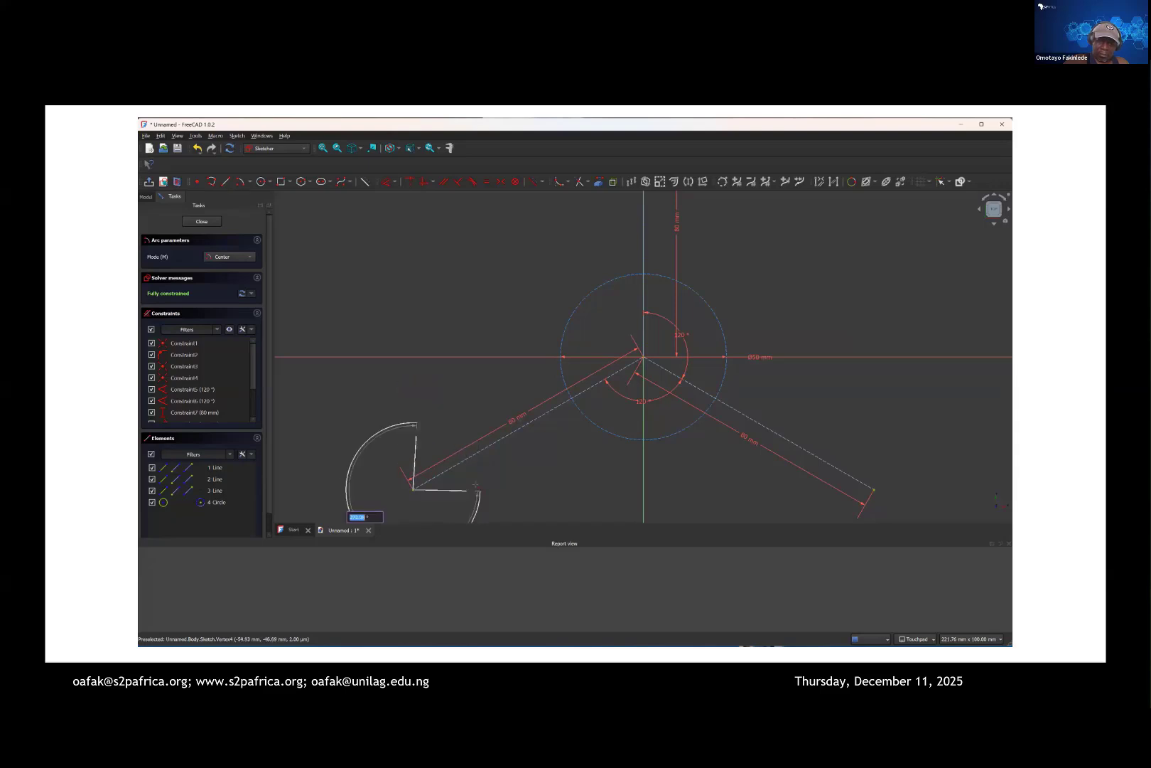
pyautogui.click(479, 495)
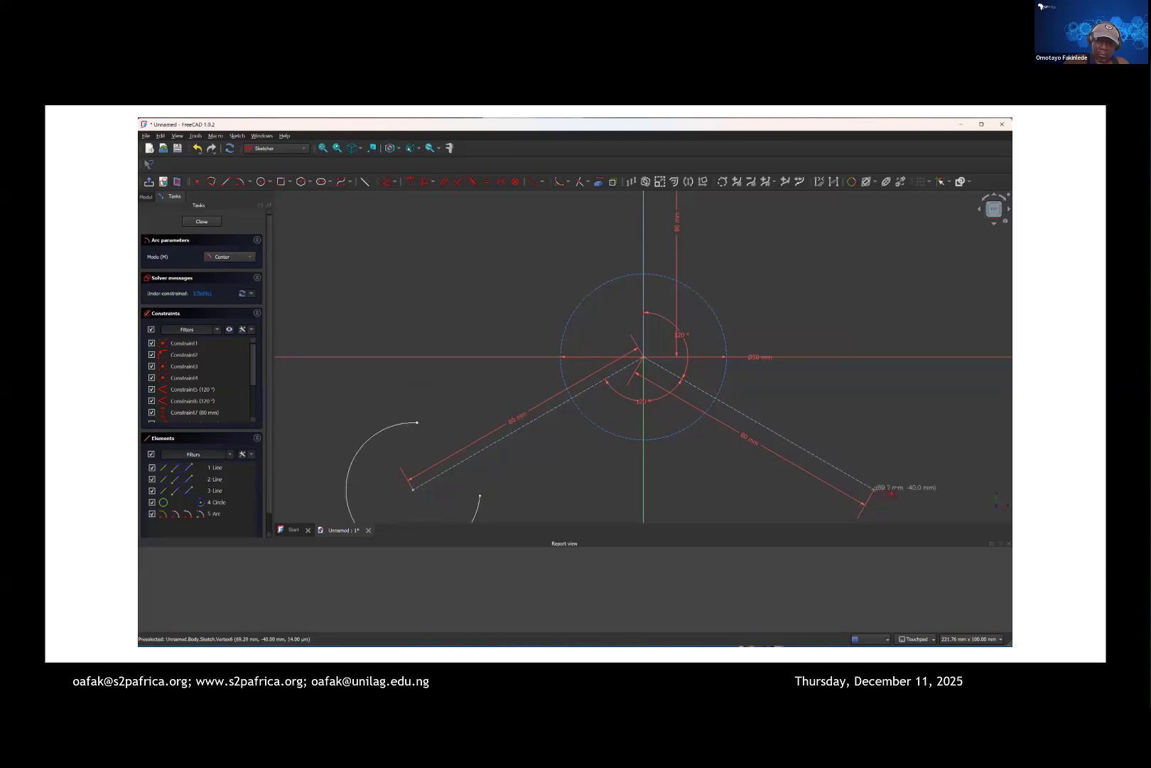
pyautogui.click(874, 489)
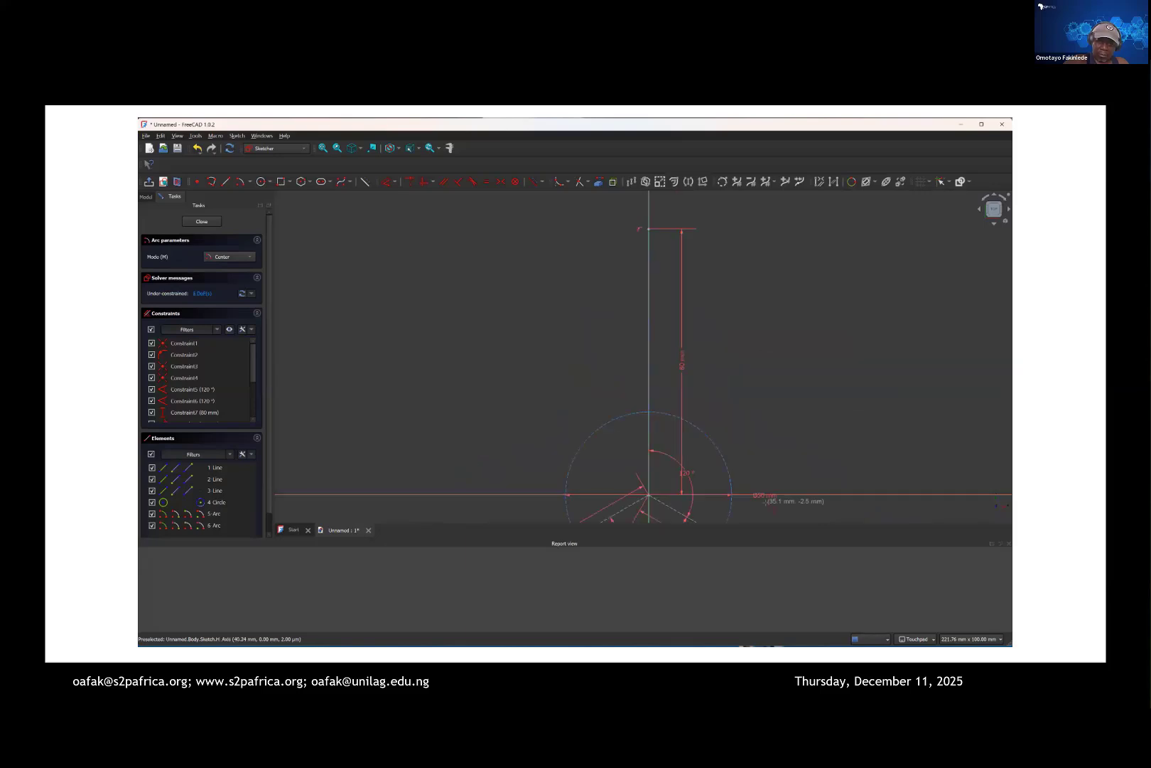
pyautogui.click(648, 229)
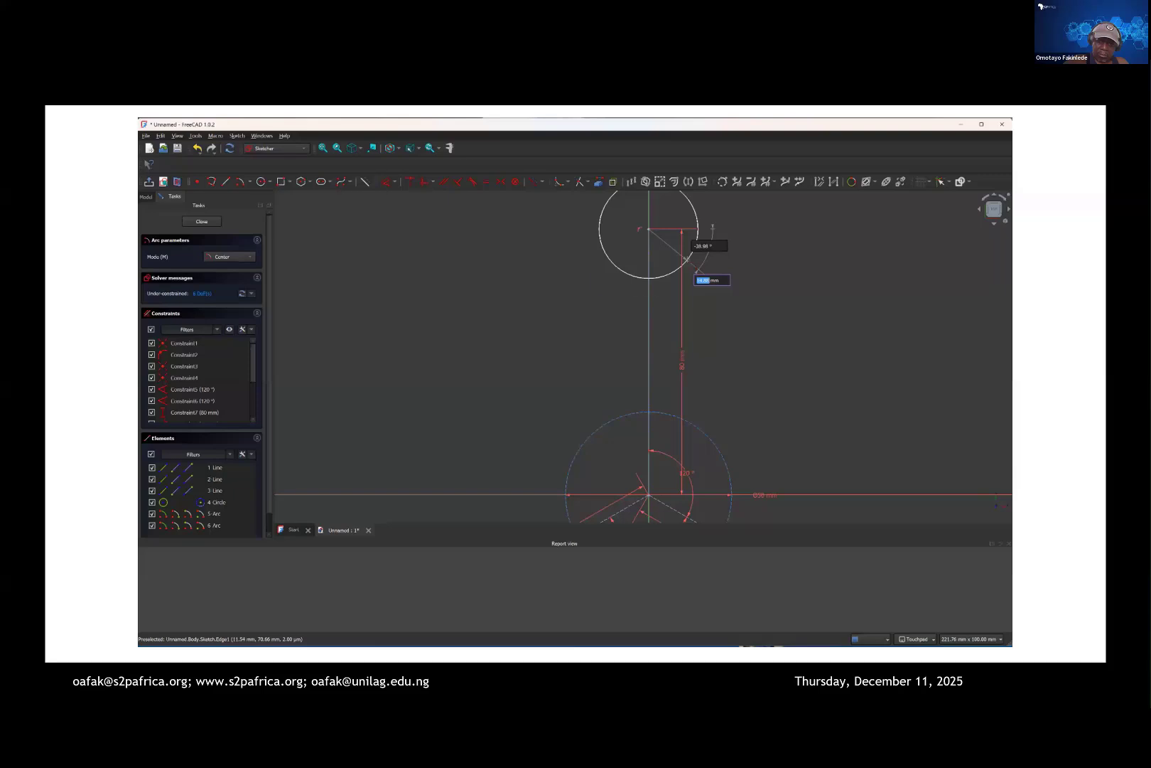
pyautogui.click(687, 261)
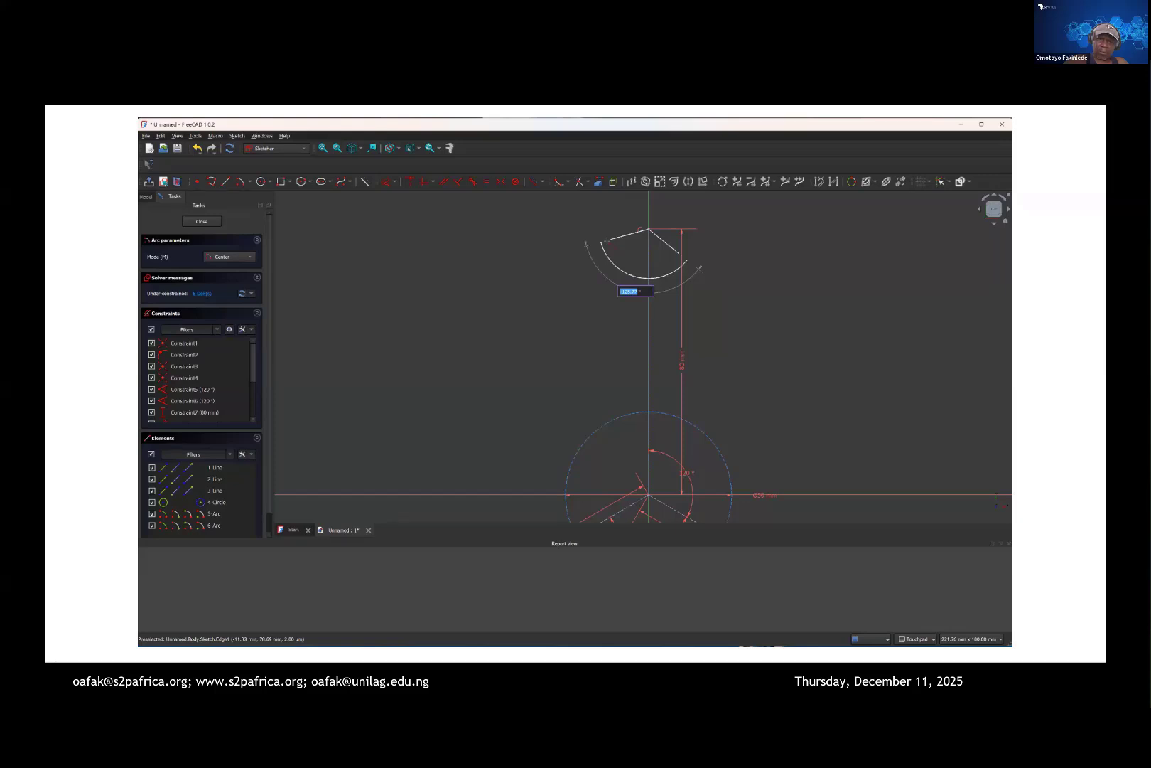
pyautogui.click(688, 258)
pyautogui.click(687, 259)
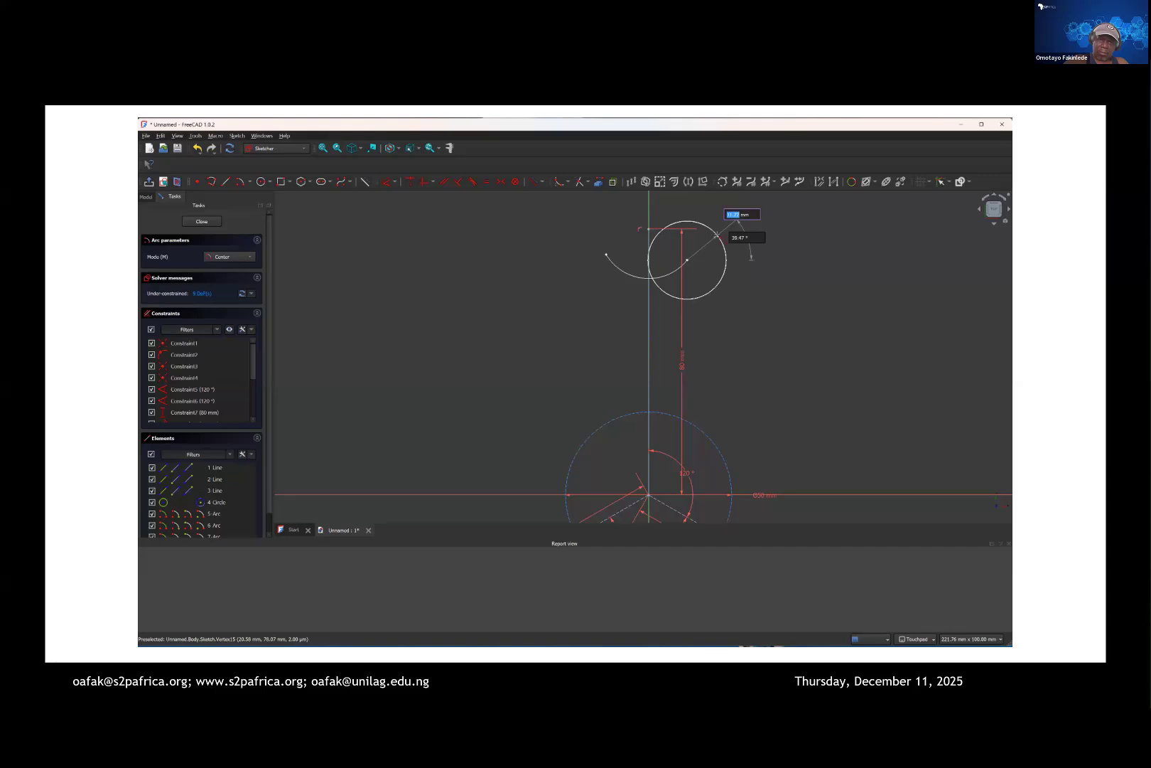
pyautogui.press('Escape')
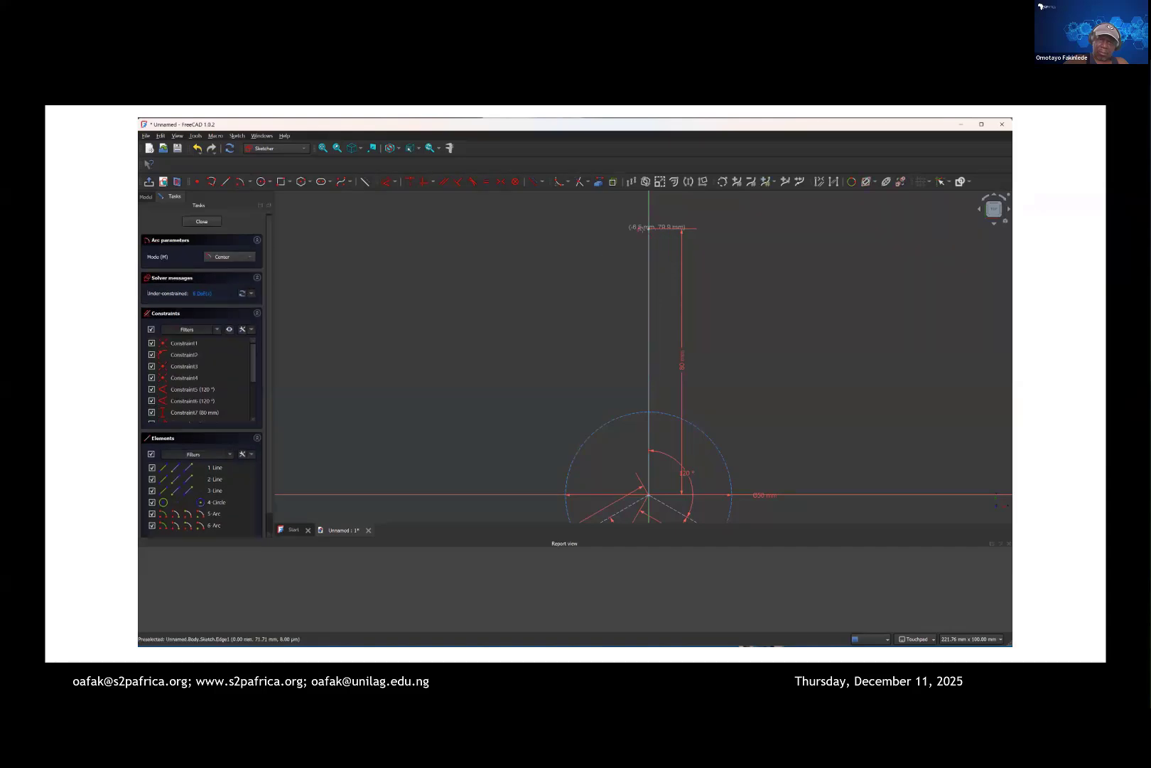
# Step: Draw a centre-point arc of about 16 mm radius around the vertical line's upper end, opening downwards
pyautogui.click(648, 229)
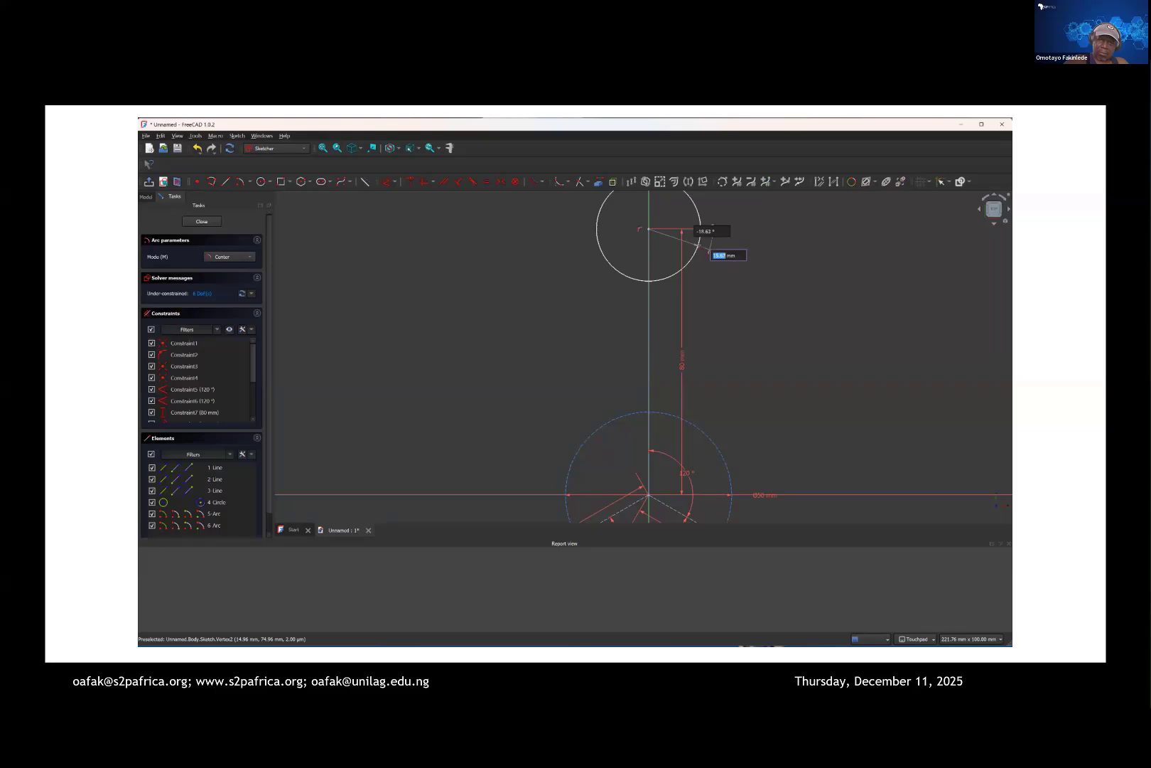
pyautogui.click(698, 245)
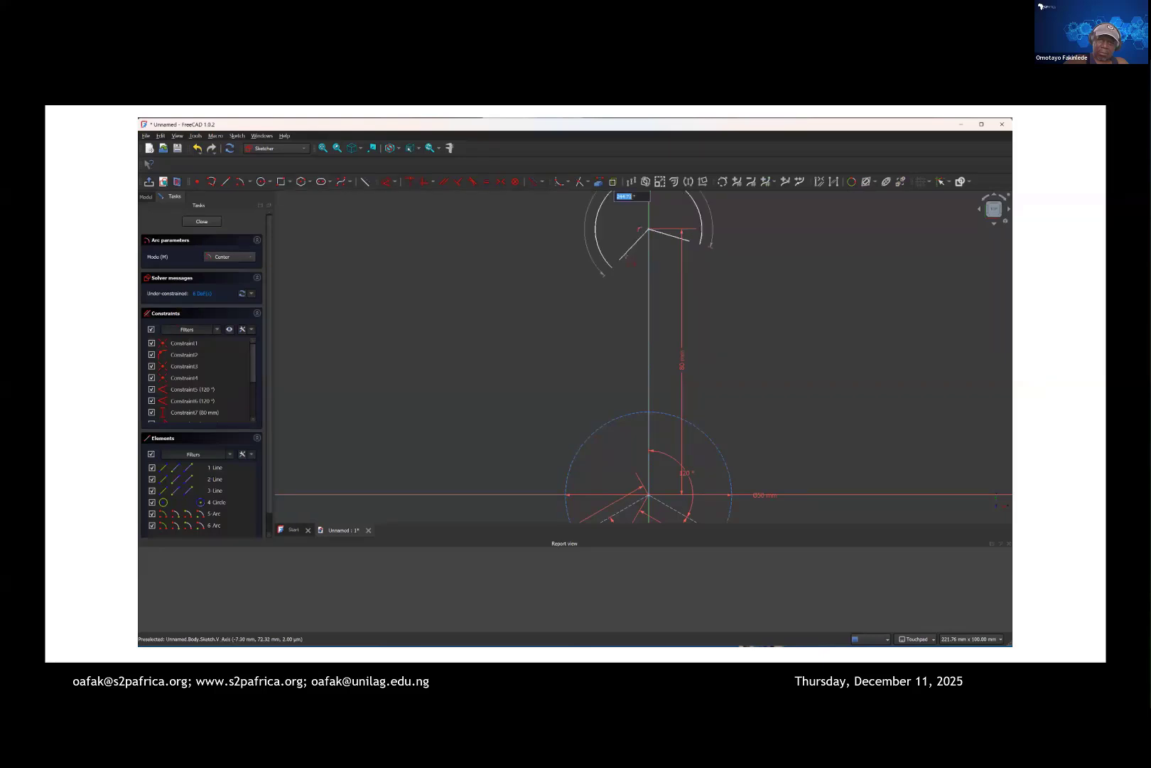
pyautogui.click(616, 267)
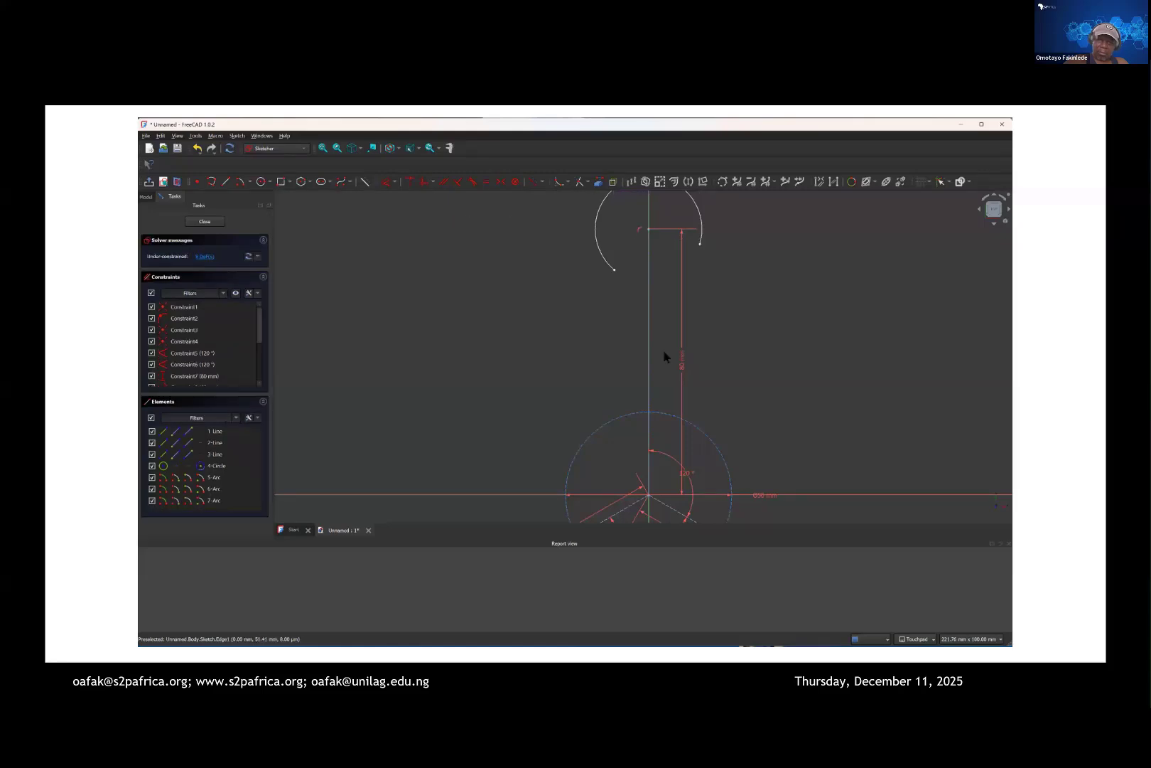
# Step: Draw a three-point arc bulging towards the centre, joining the top end arc to the lower-left end arc
pyautogui.scroll(-3, 664, 355)
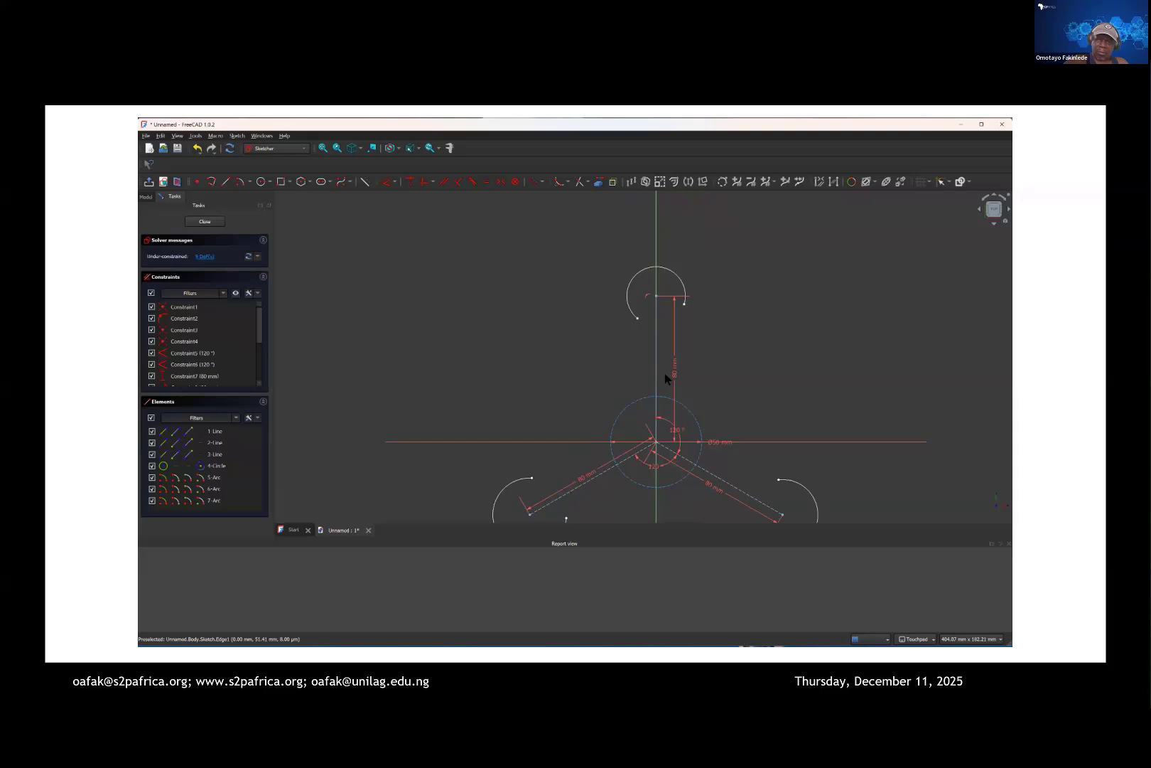
pyautogui.moveTo(667, 377); pyautogui.dragTo(654, 297, button='middle')
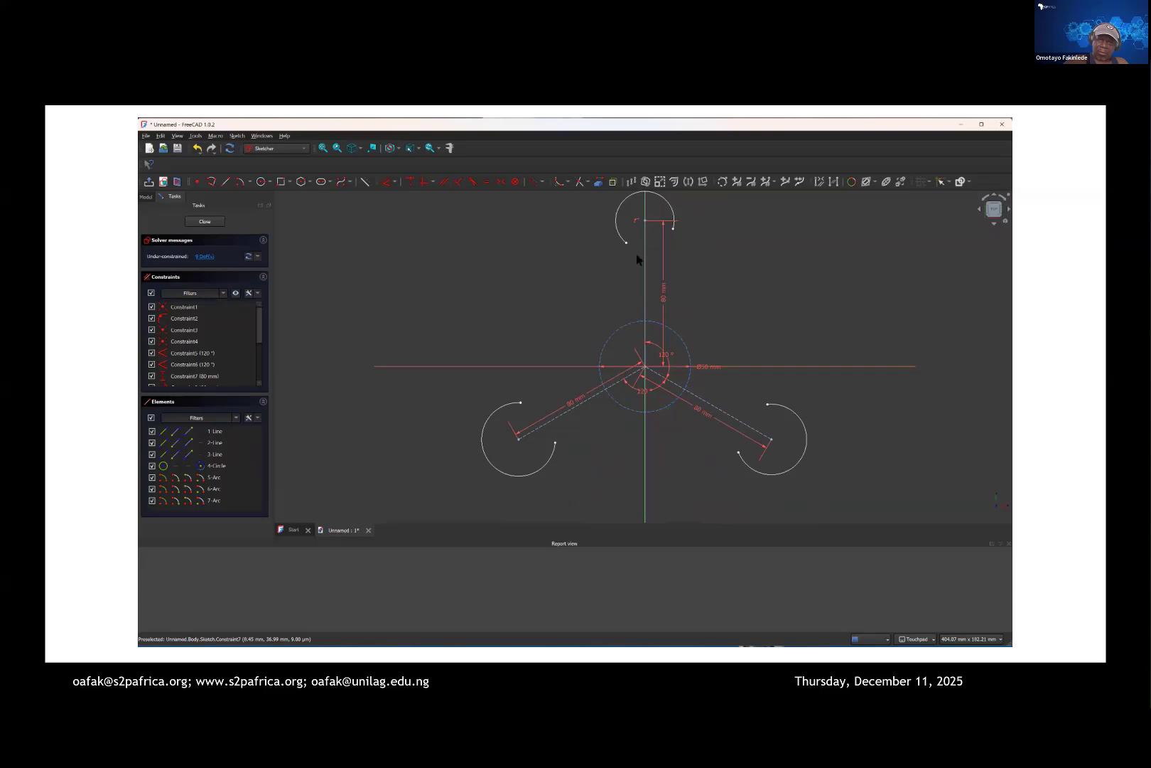
pyautogui.click(249, 182)
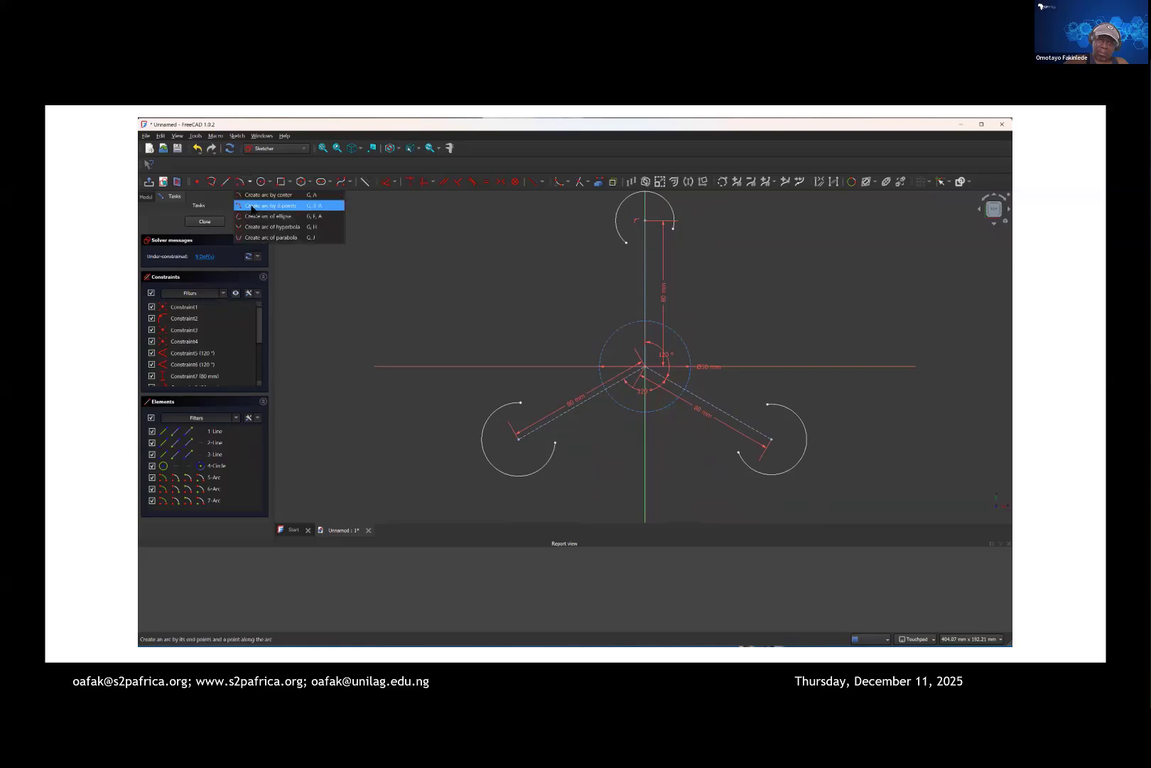
pyautogui.click(270, 206)
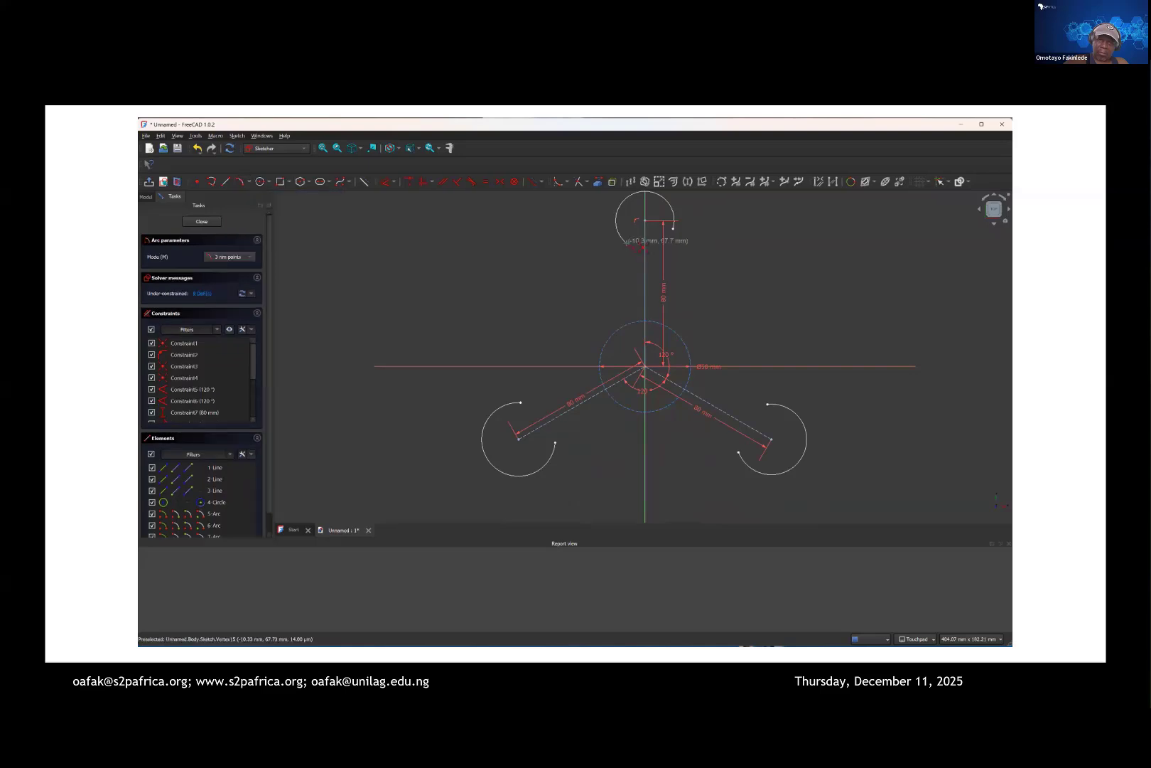
pyautogui.click(626, 240)
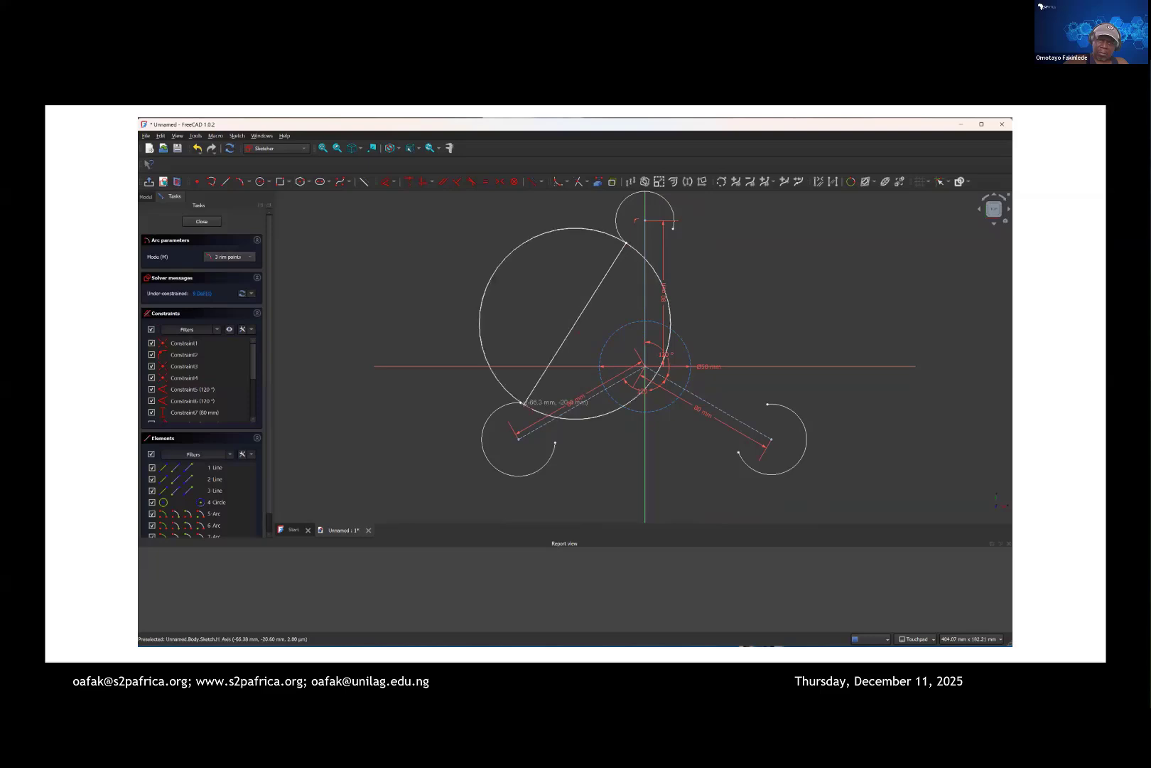
pyautogui.click(522, 402)
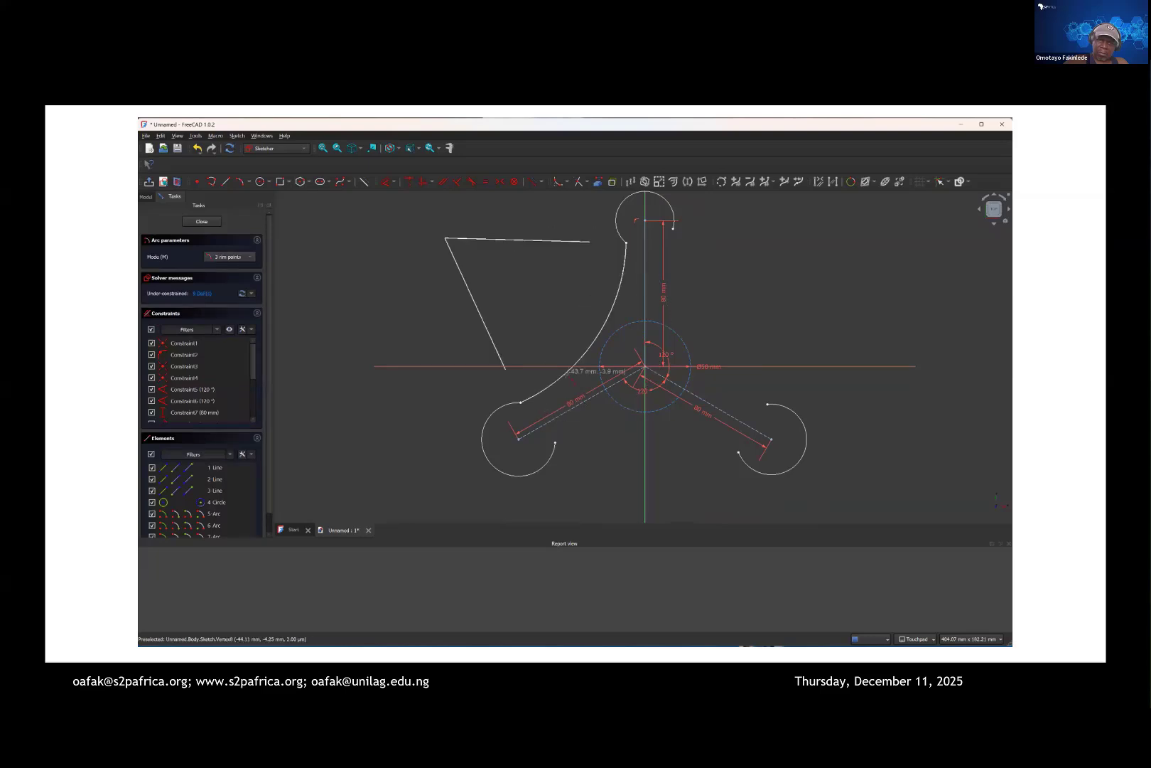
pyautogui.click(566, 379)
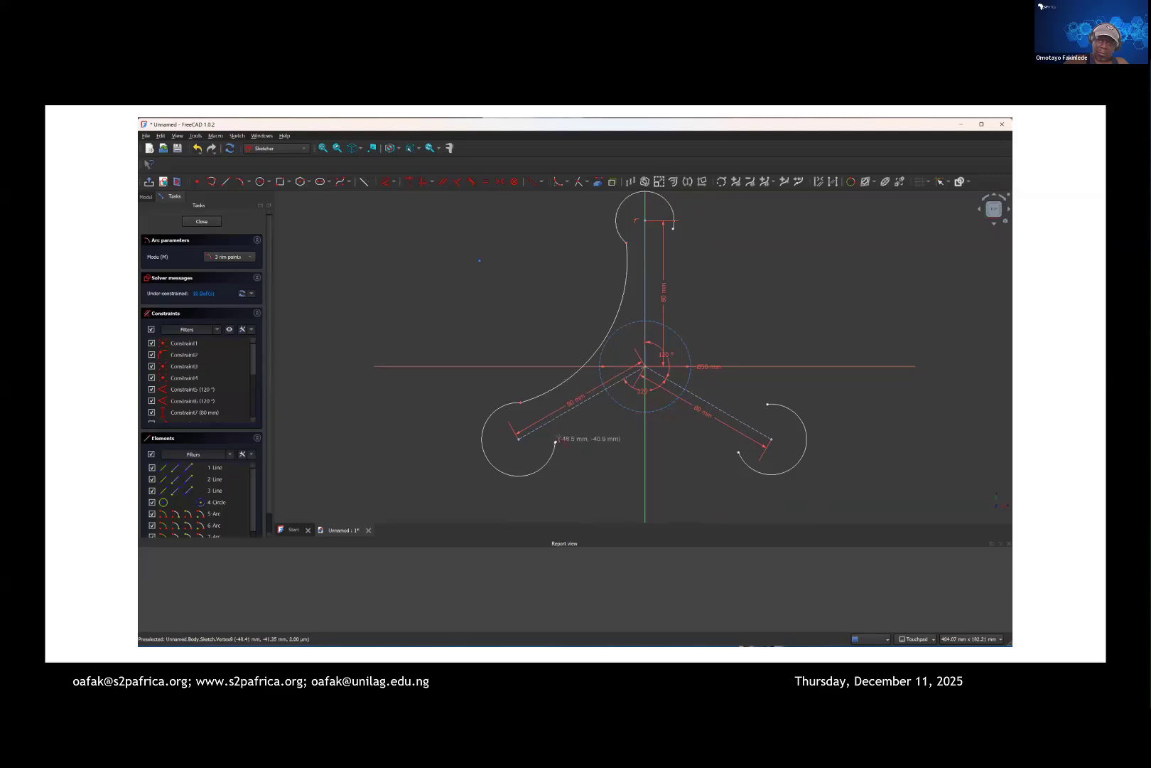
# Step: Draw inward-curving three-point arcs joining the lower-left and lower-right end arcs, and the lower-right and top end arcs
pyautogui.click(556, 441)
pyautogui.click(739, 452)
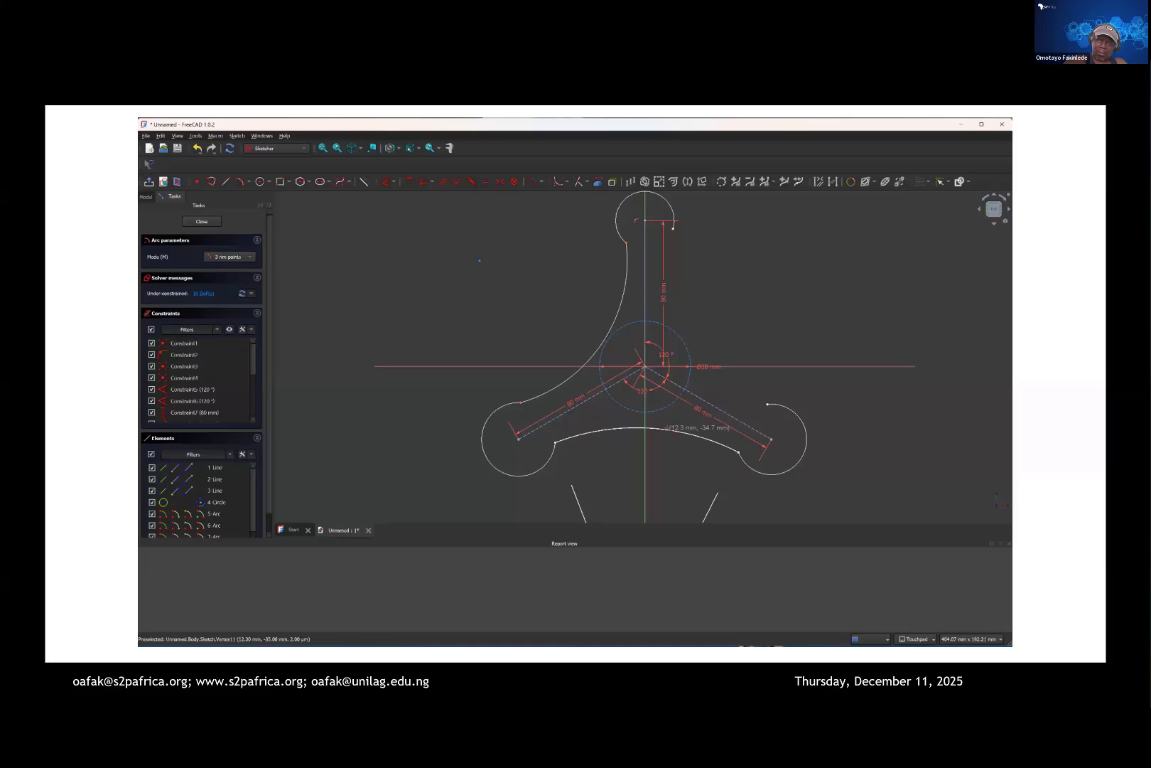
pyautogui.click(637, 411)
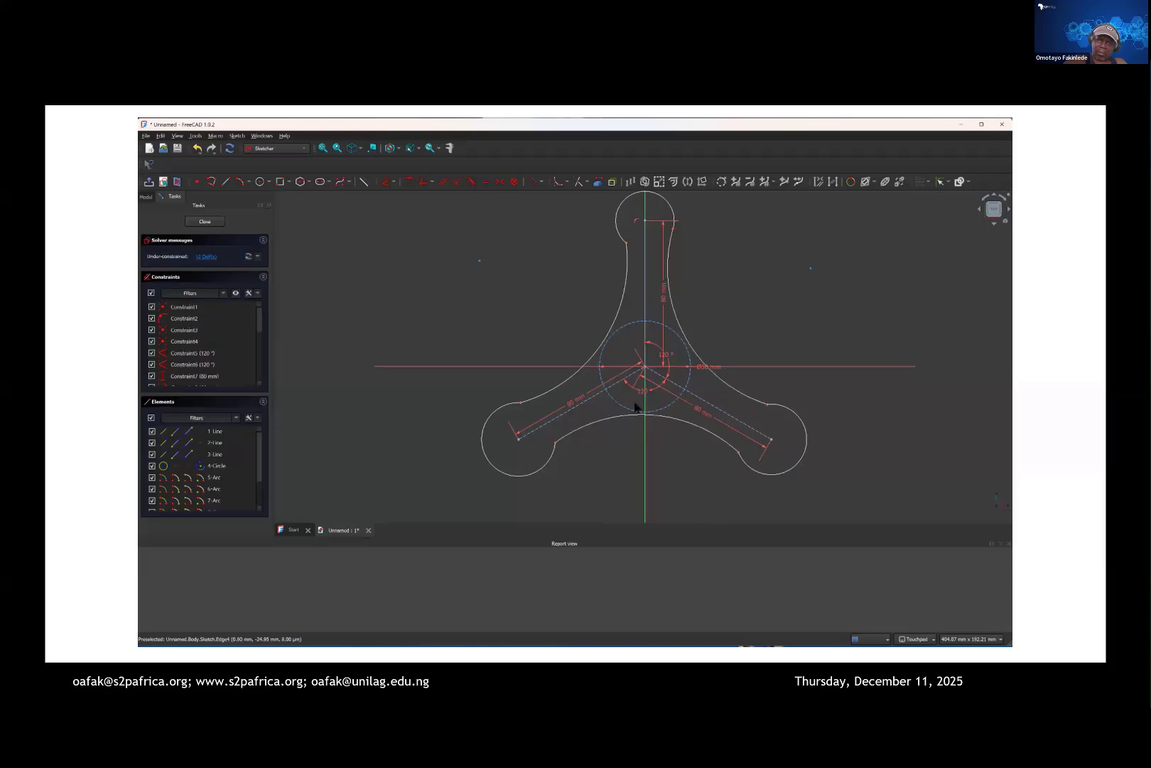
# Step: Make the left connecting arc tangent to the top end arc, the construction circle and the lower-left end arc
pyautogui.click(471, 182)
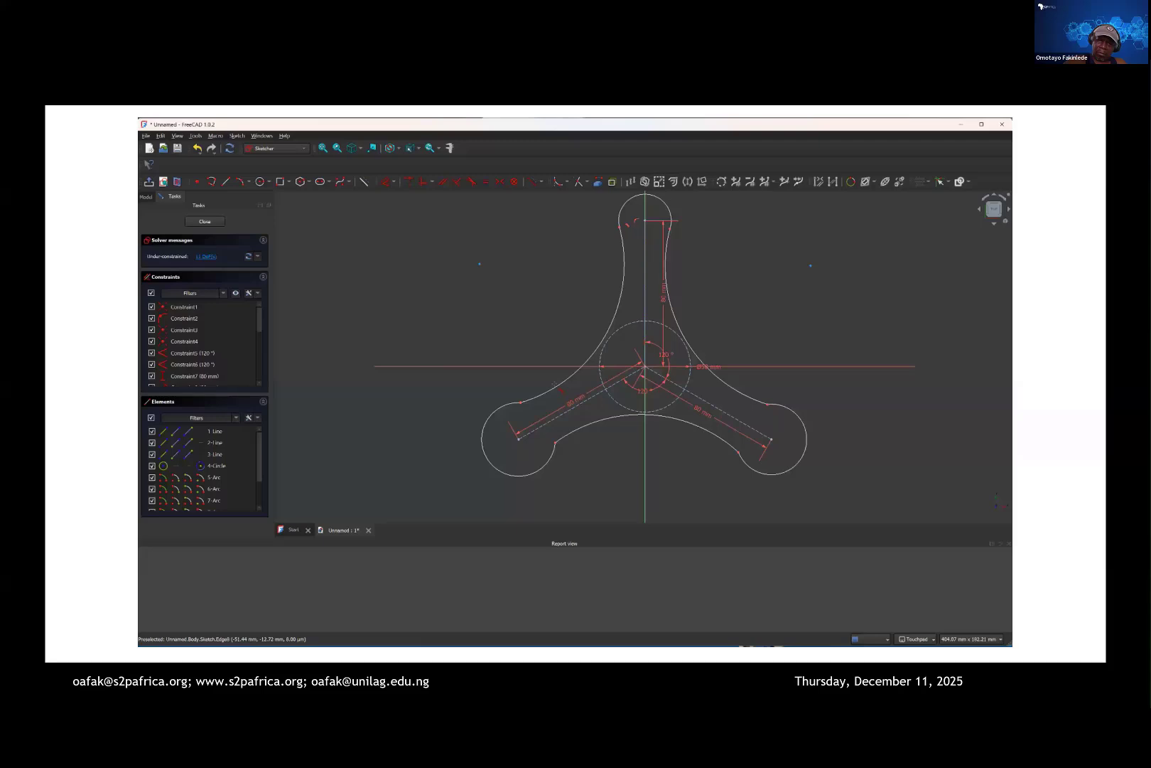
pyautogui.click(512, 409)
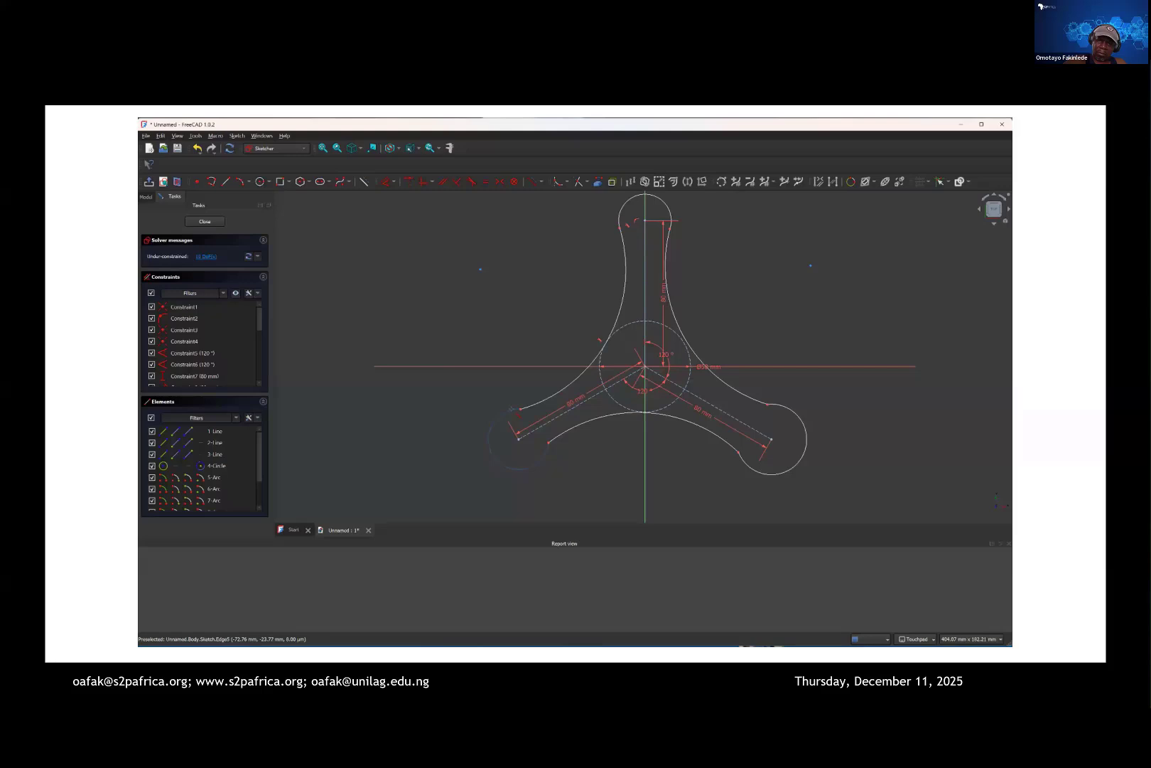
pyautogui.click(529, 407)
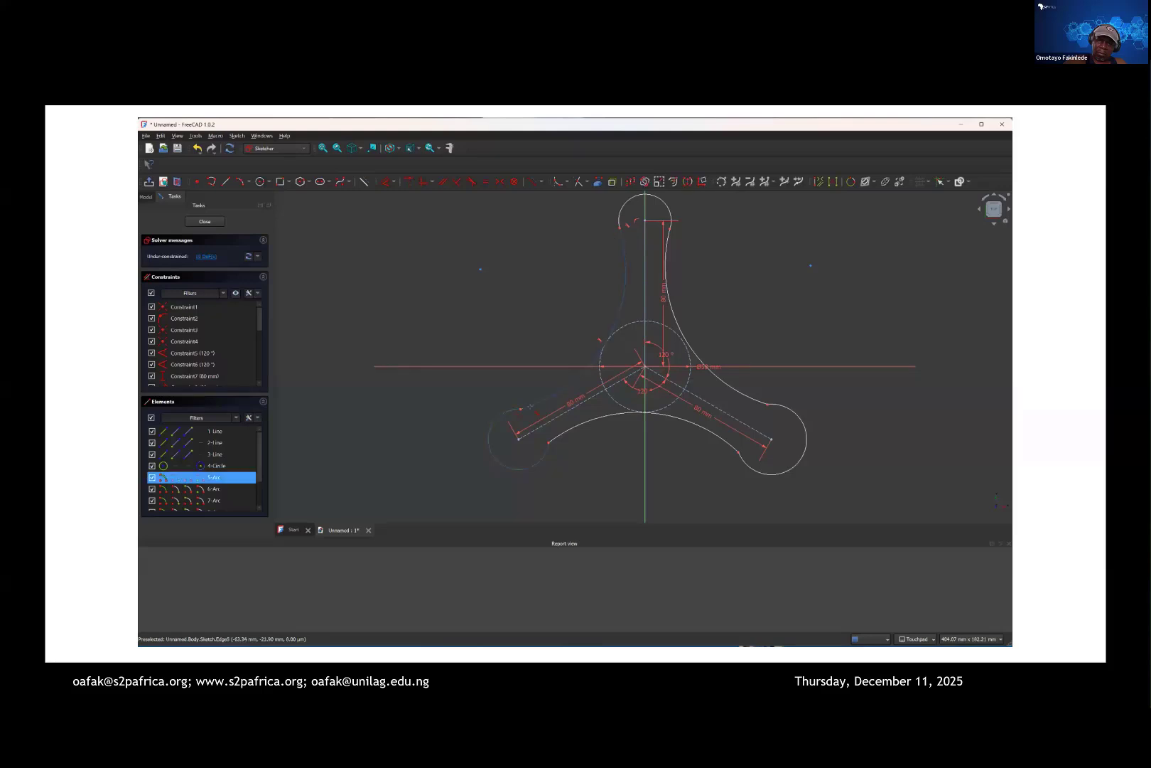
pyautogui.click(530, 406)
# Step: Make the bottom connecting arc tangent to the lower-left end arc
pyautogui.click(549, 443)
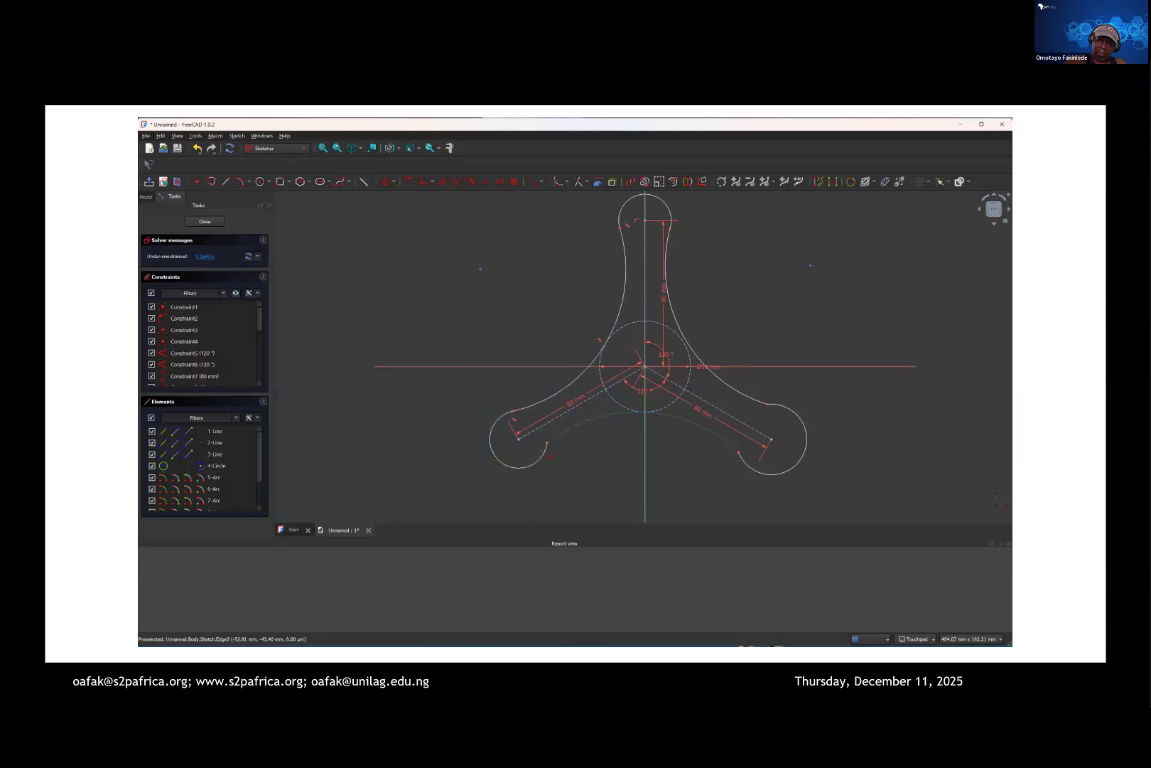
pyautogui.click(546, 449)
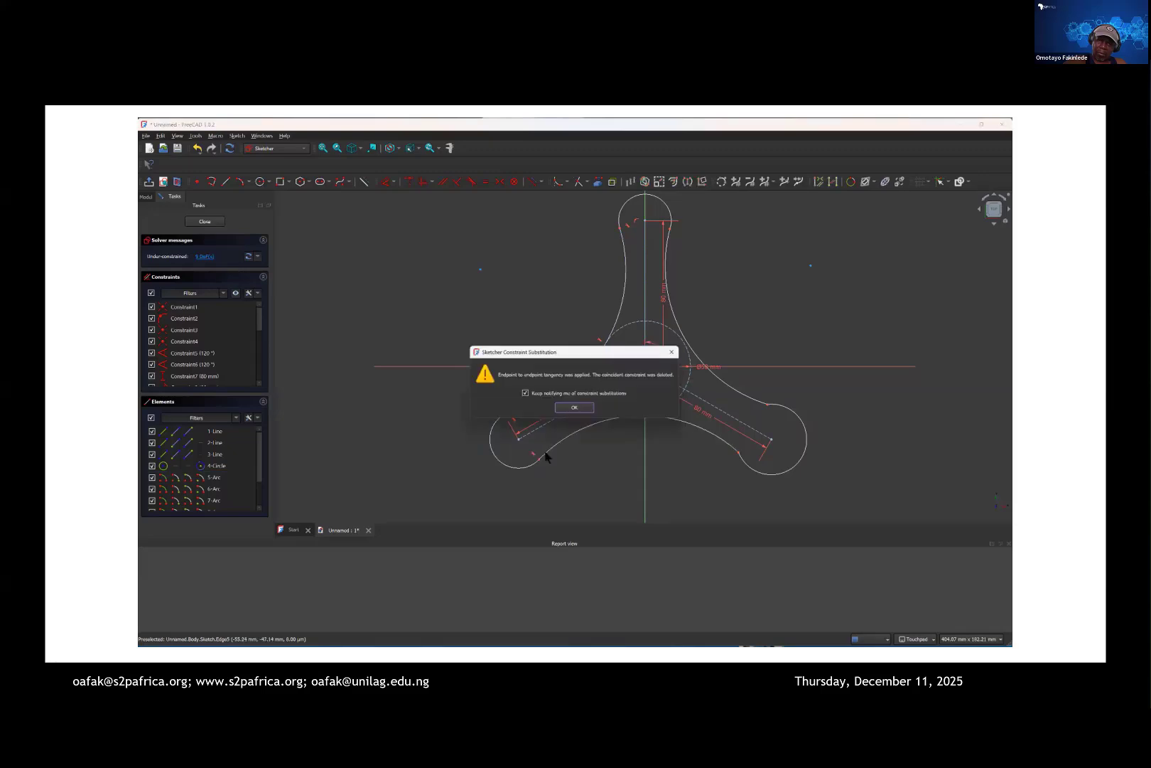
pyautogui.click(592, 411)
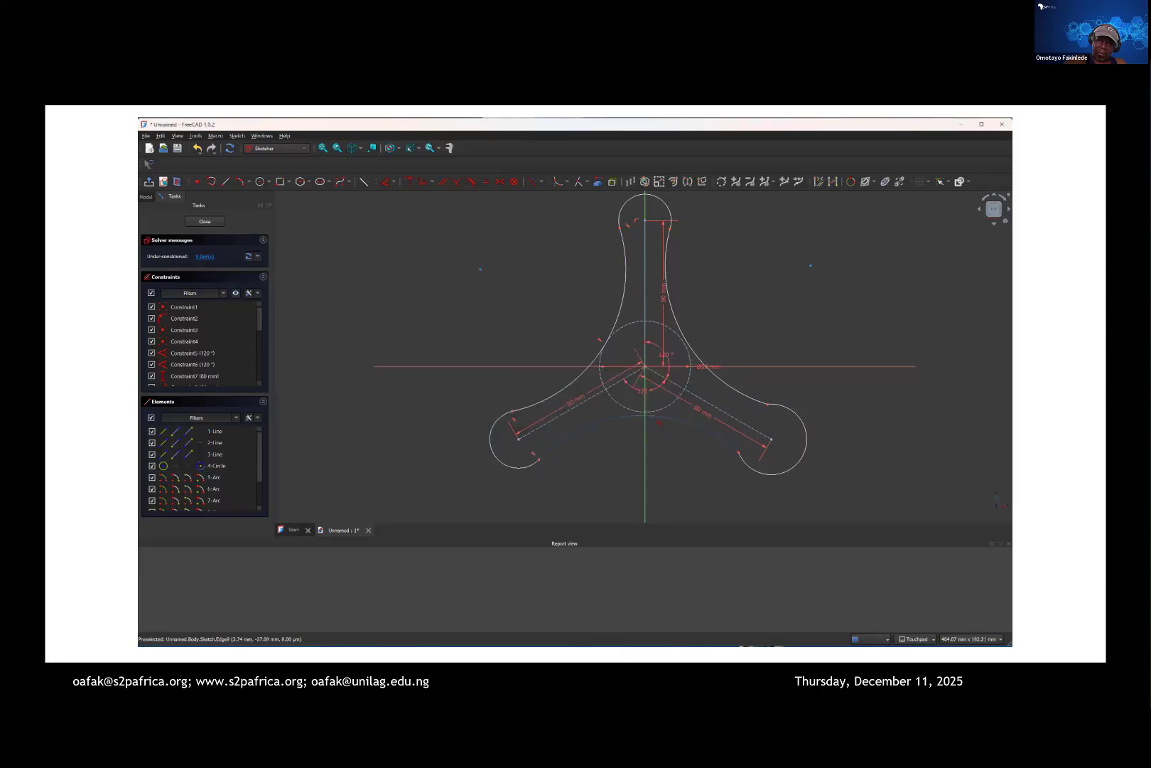
# Step: Make the bottom connecting arc tangent to the construction circle and to the lower-right end arc
pyautogui.click(654, 412)
pyautogui.click(739, 446)
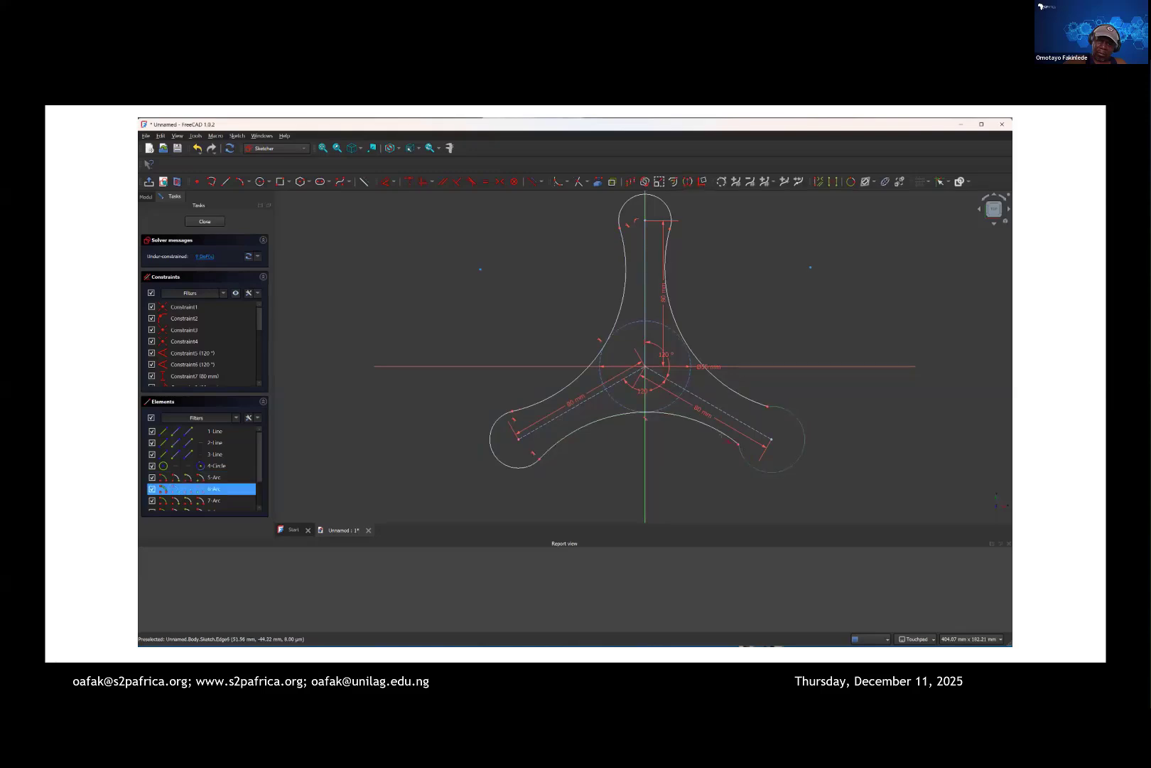
pyautogui.click(722, 433)
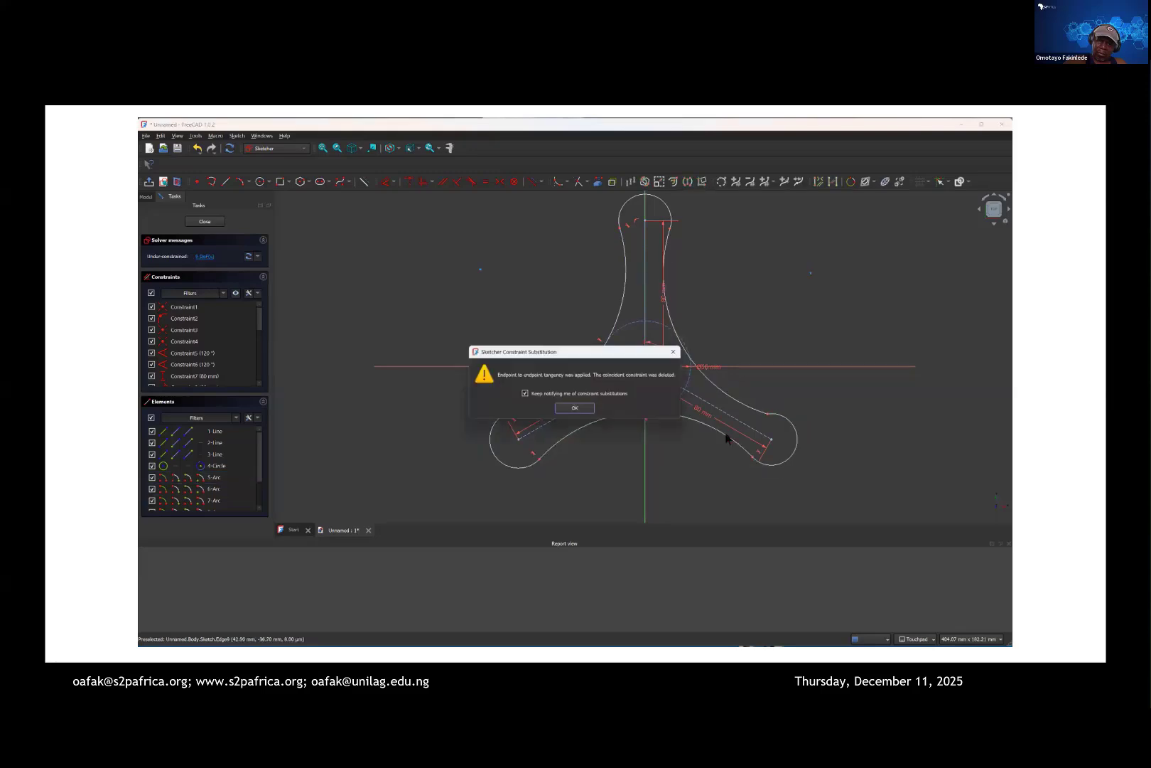
pyautogui.click(575, 408)
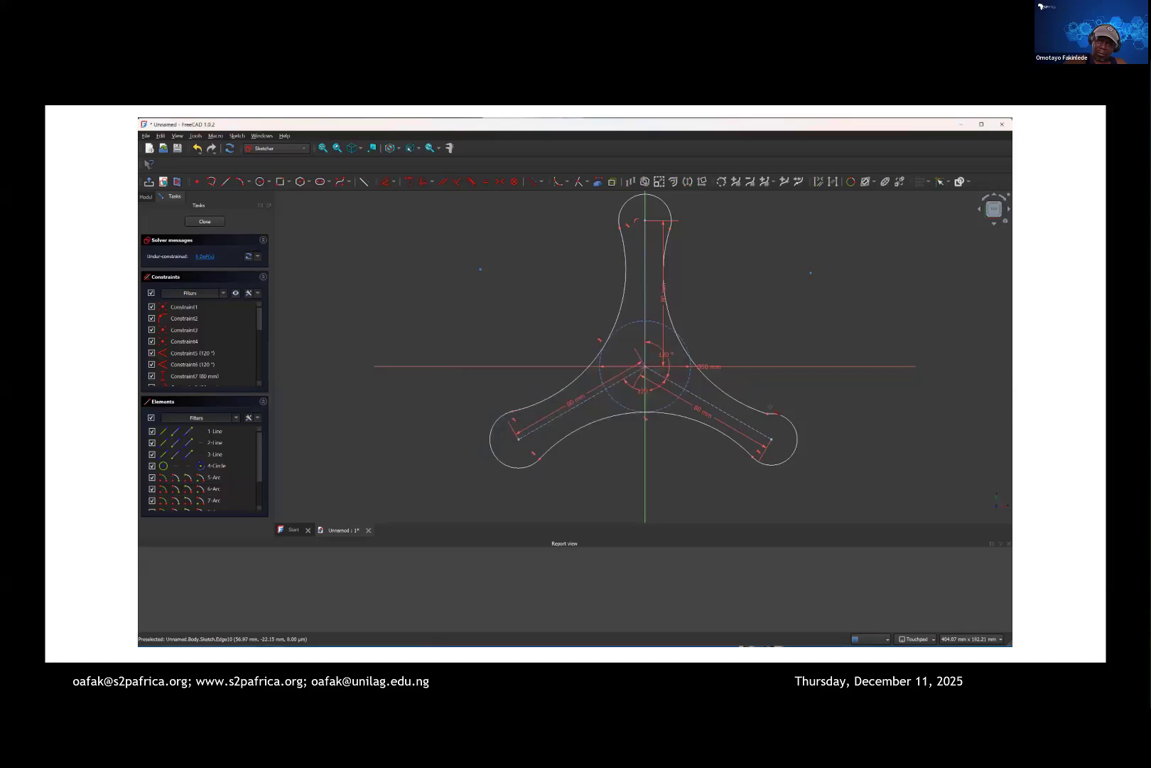
# Step: Make the right connecting arc tangent to the lower-right end arc and to the construction circle
pyautogui.click(775, 414)
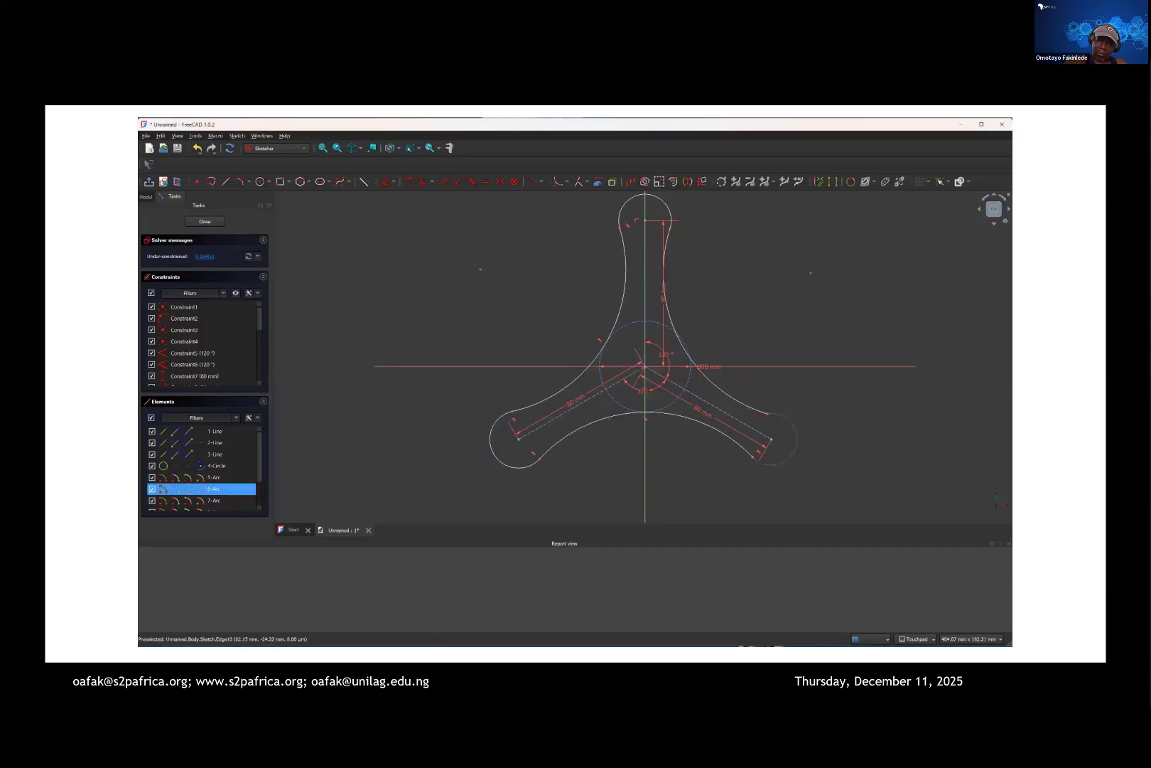
pyautogui.press('Delete')
pyautogui.click(751, 407)
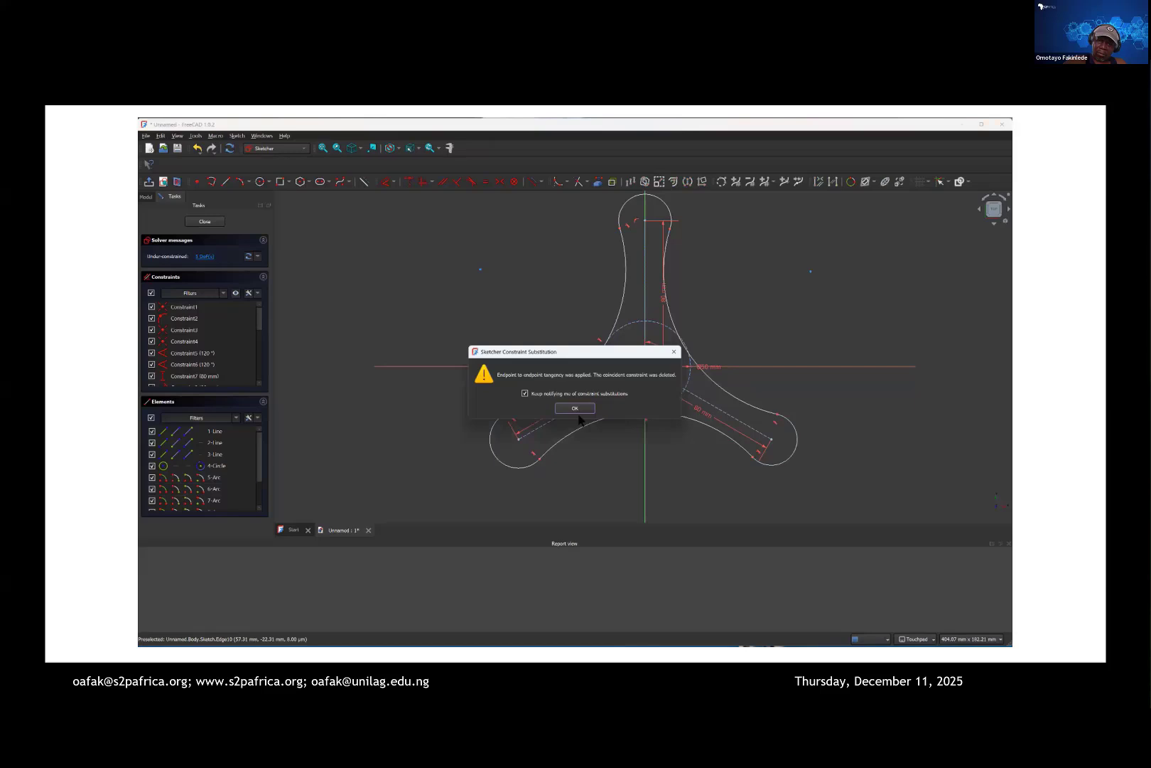
pyautogui.click(576, 410)
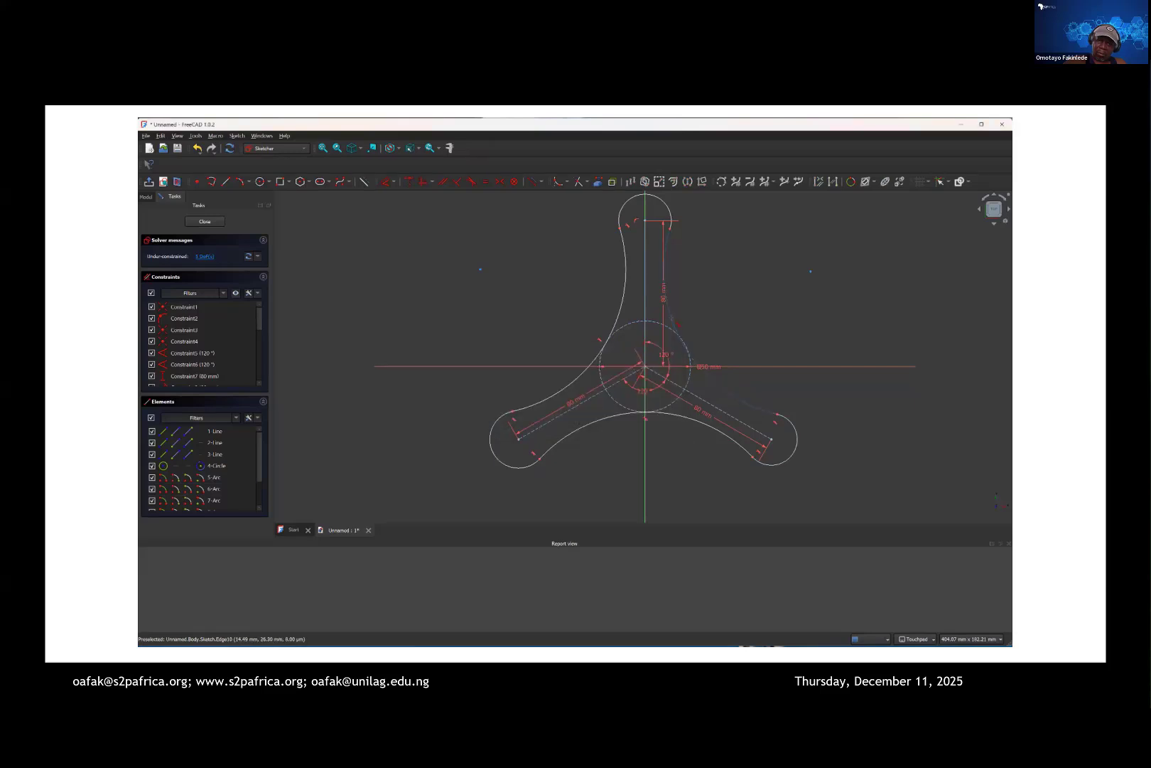
pyautogui.click(672, 318)
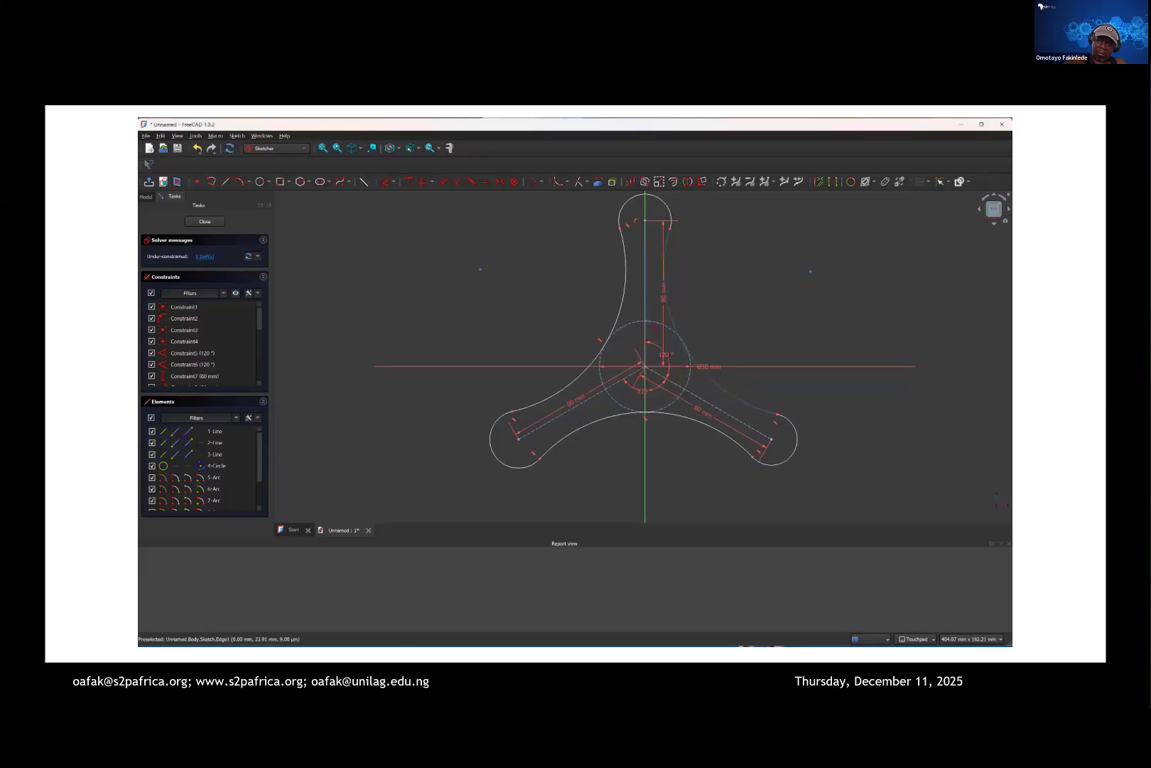
# Step: Make the right-hand concave arc tangent to the central construction circle and to the upper arm's end arc
pyautogui.click(651, 322)
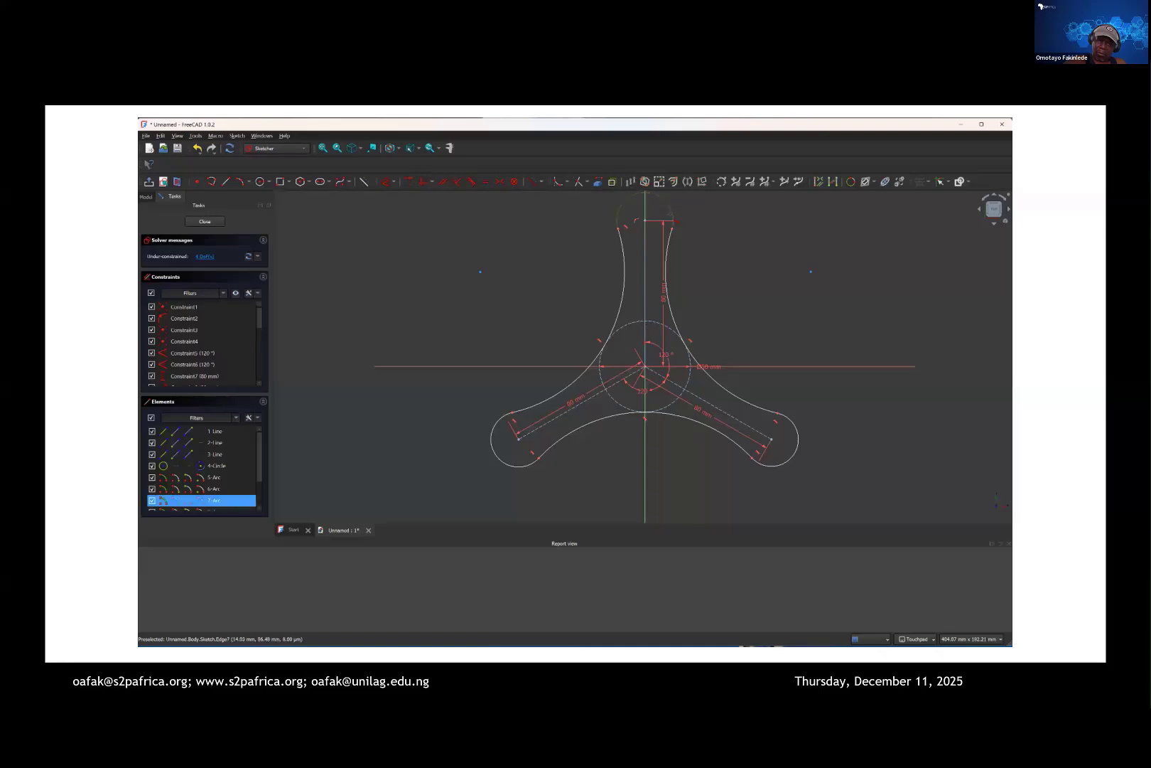
pyautogui.click(671, 243)
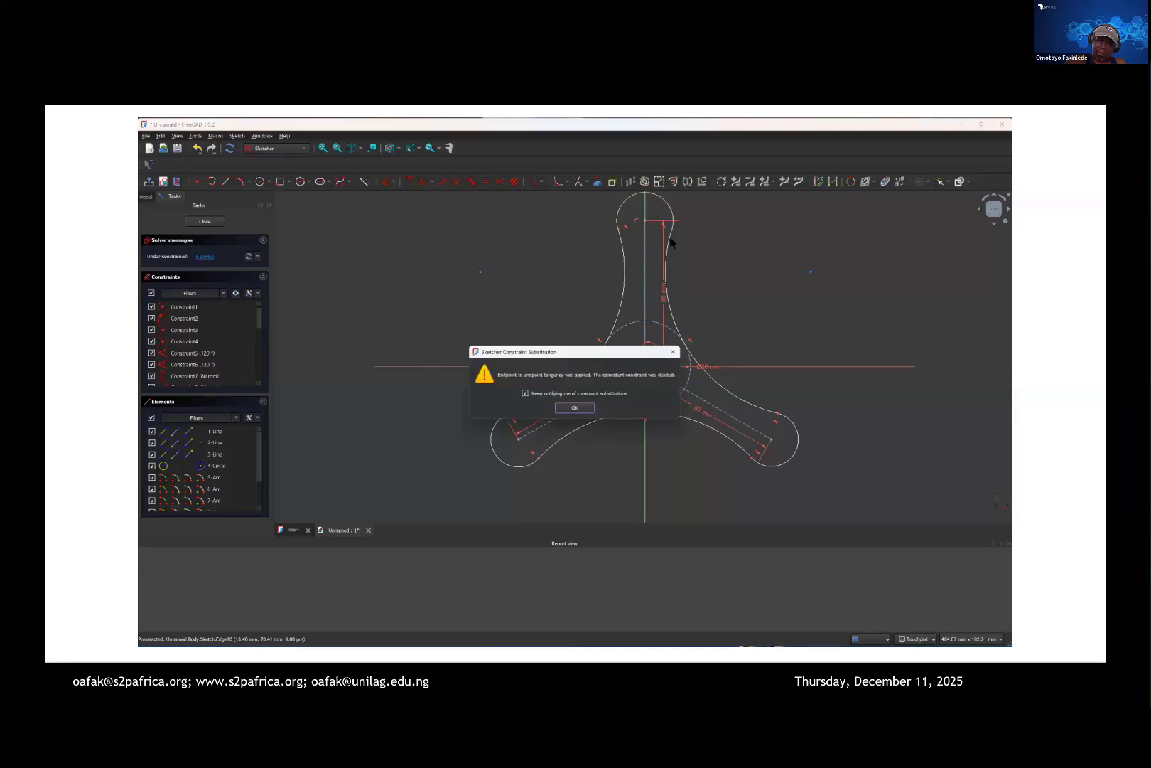
pyautogui.click(576, 408)
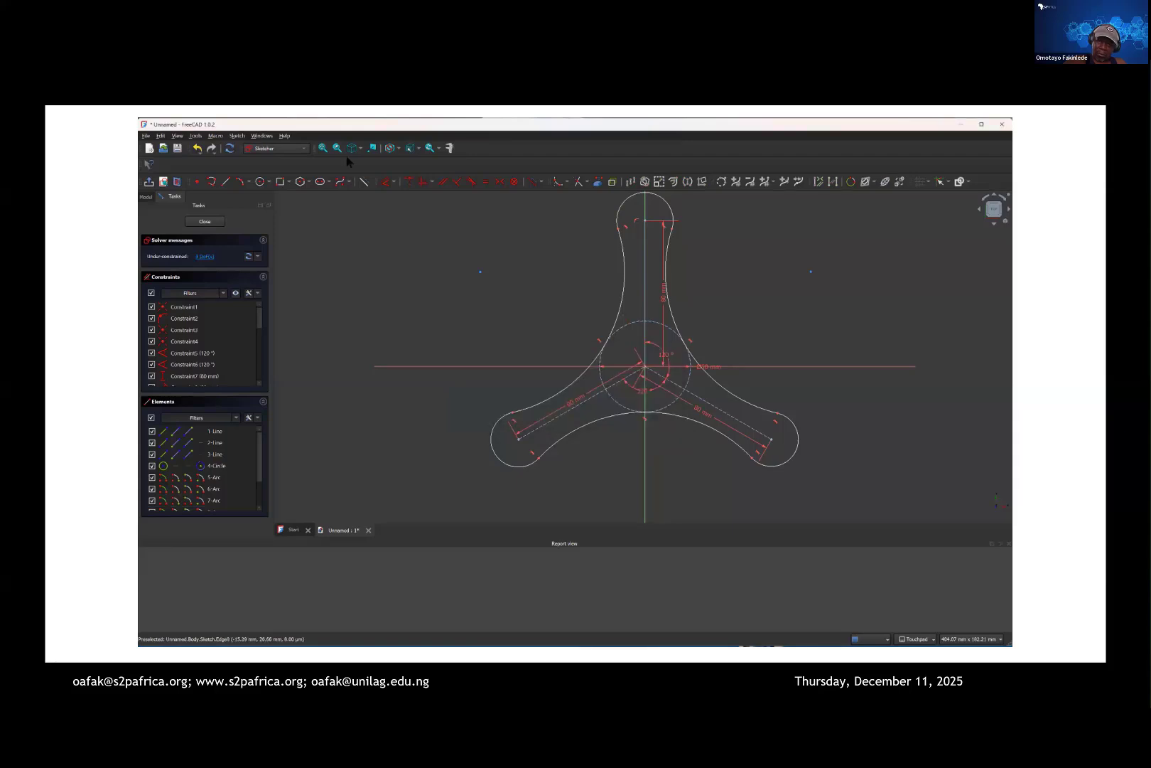
# Step: Constrain the rounded end arcs of all three arms to a radius of 20 mm
pyautogui.click(392, 182)
pyautogui.click(498, 433)
pyautogui.write('2')
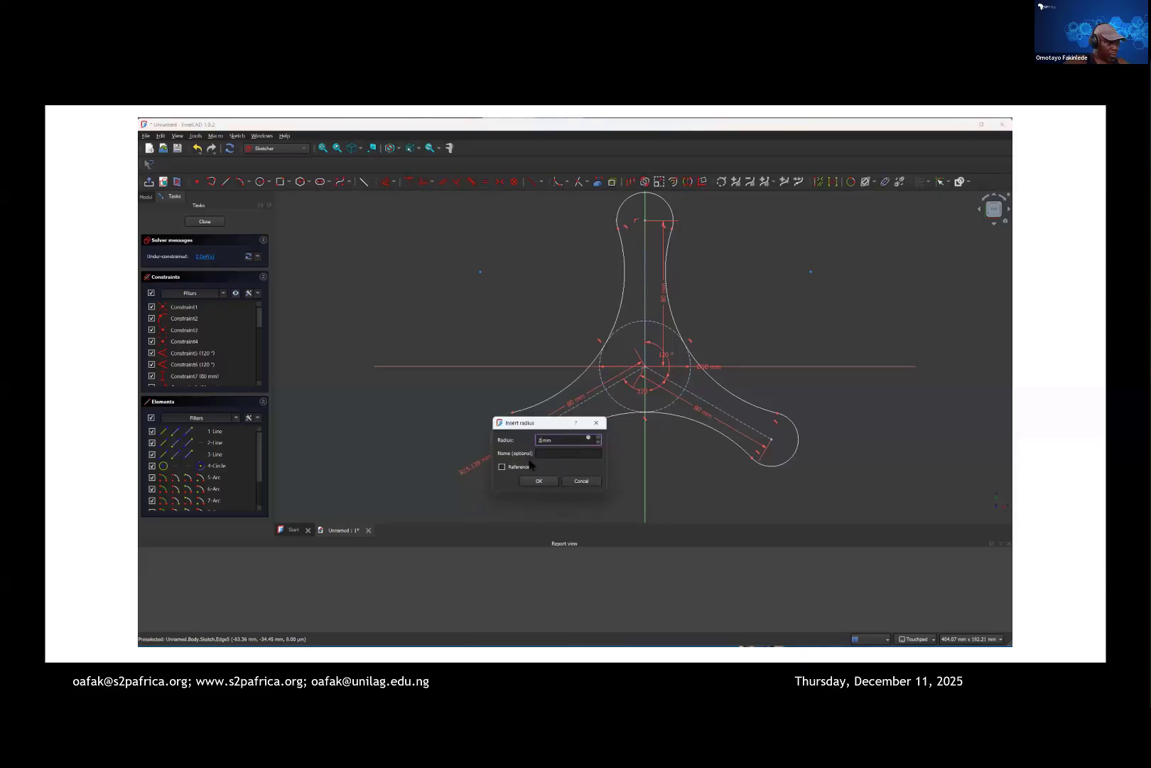
pyautogui.write('0')
pyautogui.press('Return')
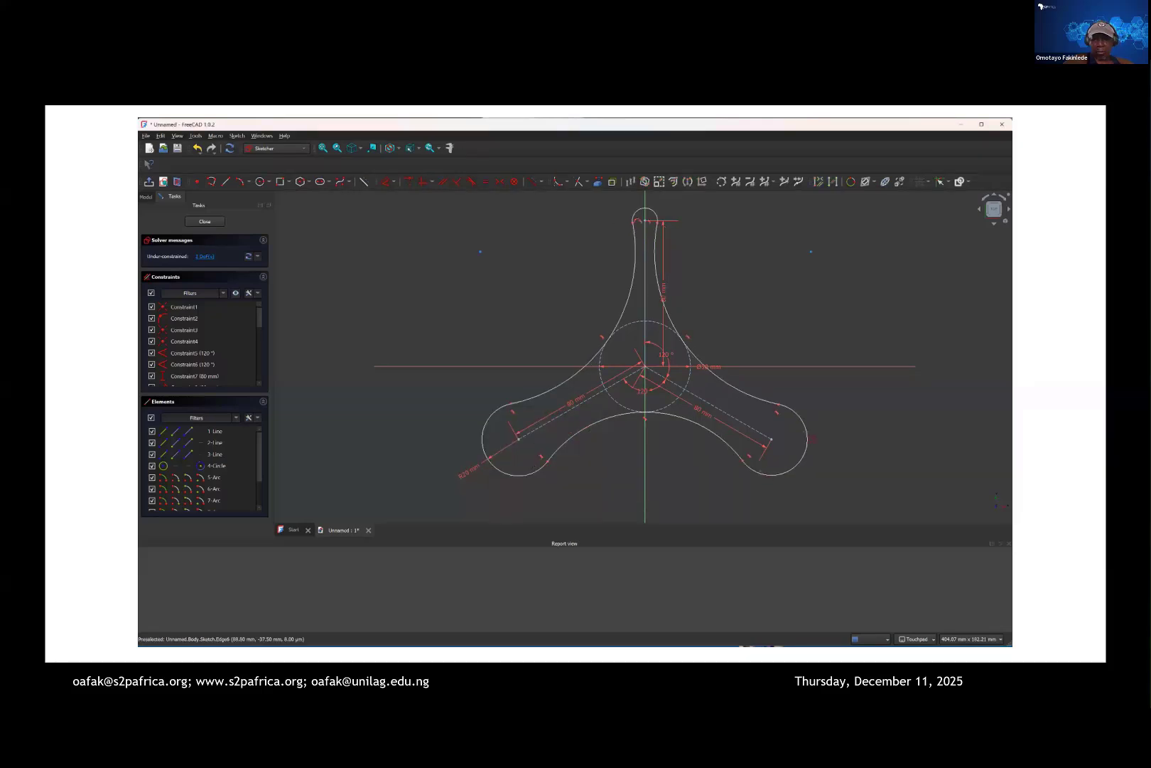
pyautogui.click(807, 438)
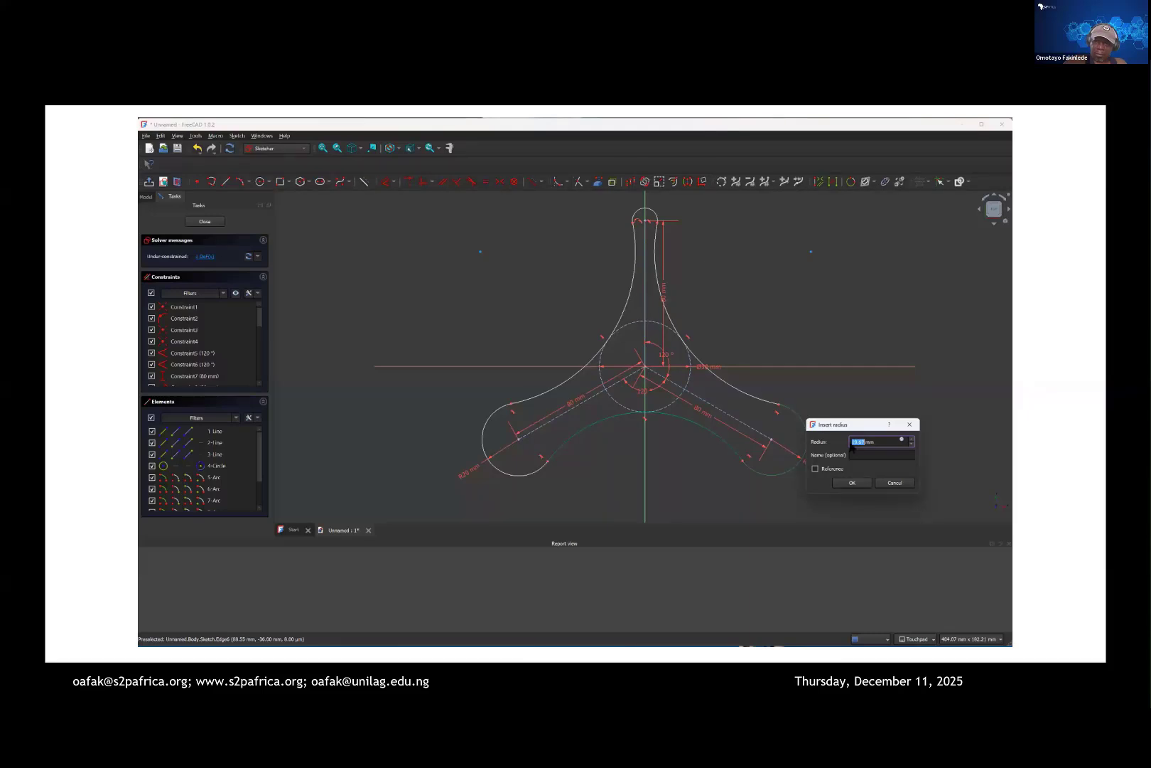
pyautogui.write('20')
pyautogui.press('Return')
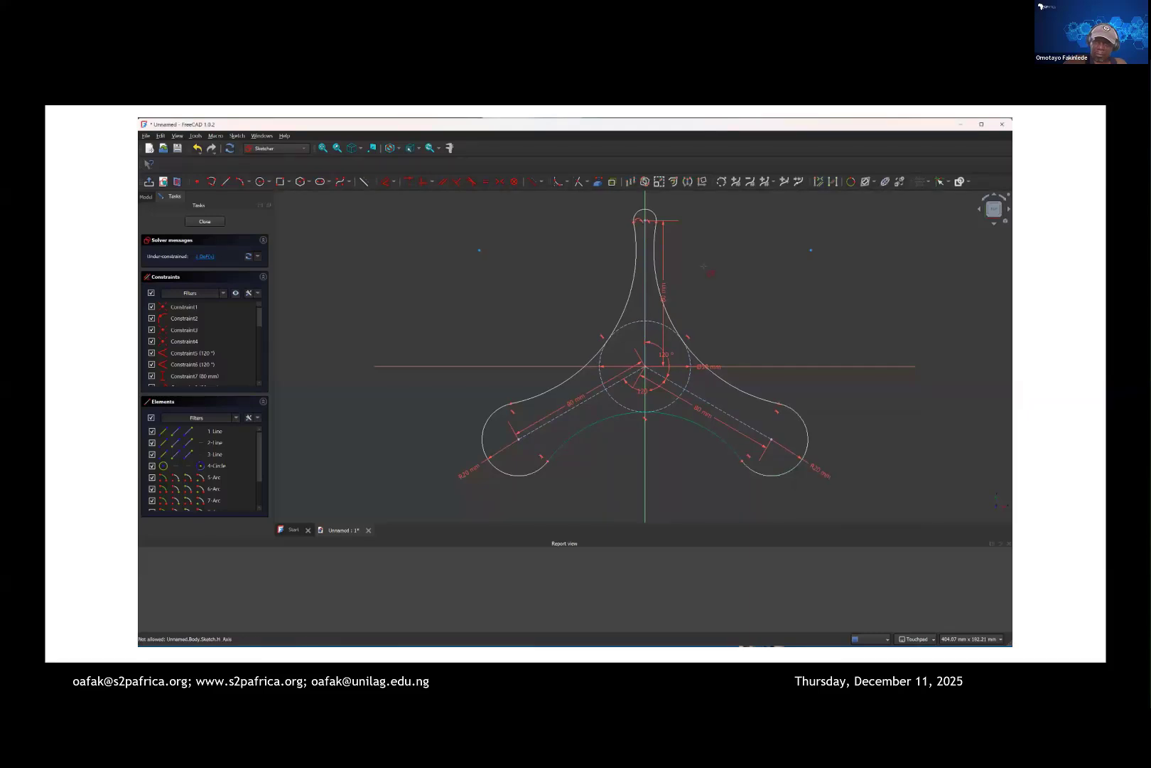
pyautogui.click(651, 211)
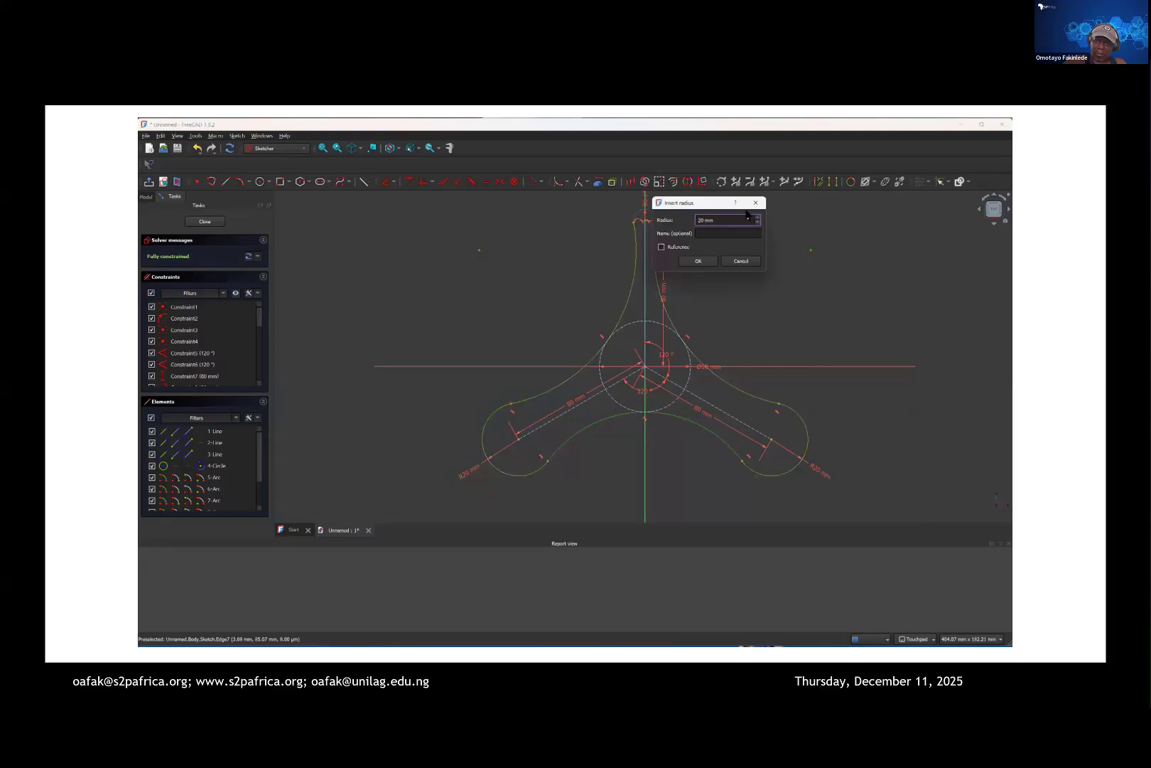
pyautogui.write('20')
pyautogui.press('Return')
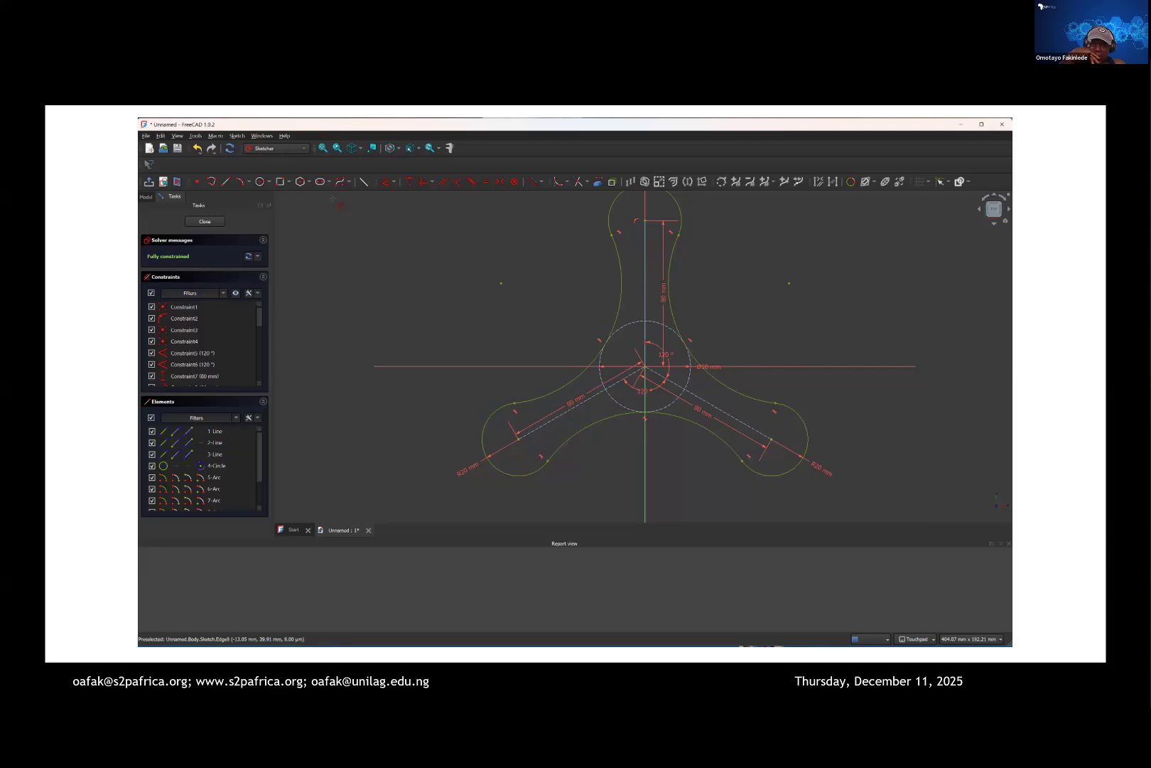
# Step: Sketch a 30 mm diameter circle centred on the origin for the hub hole
pyautogui.click(260, 182)
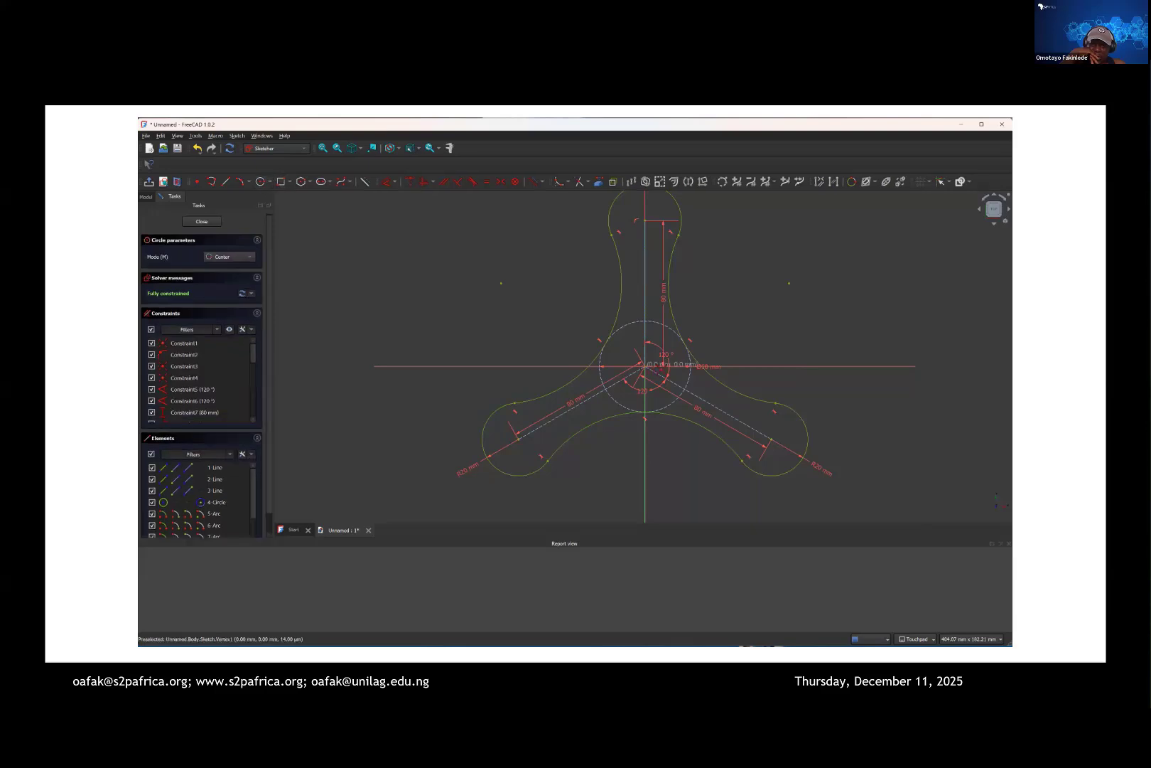
pyautogui.click(644, 364)
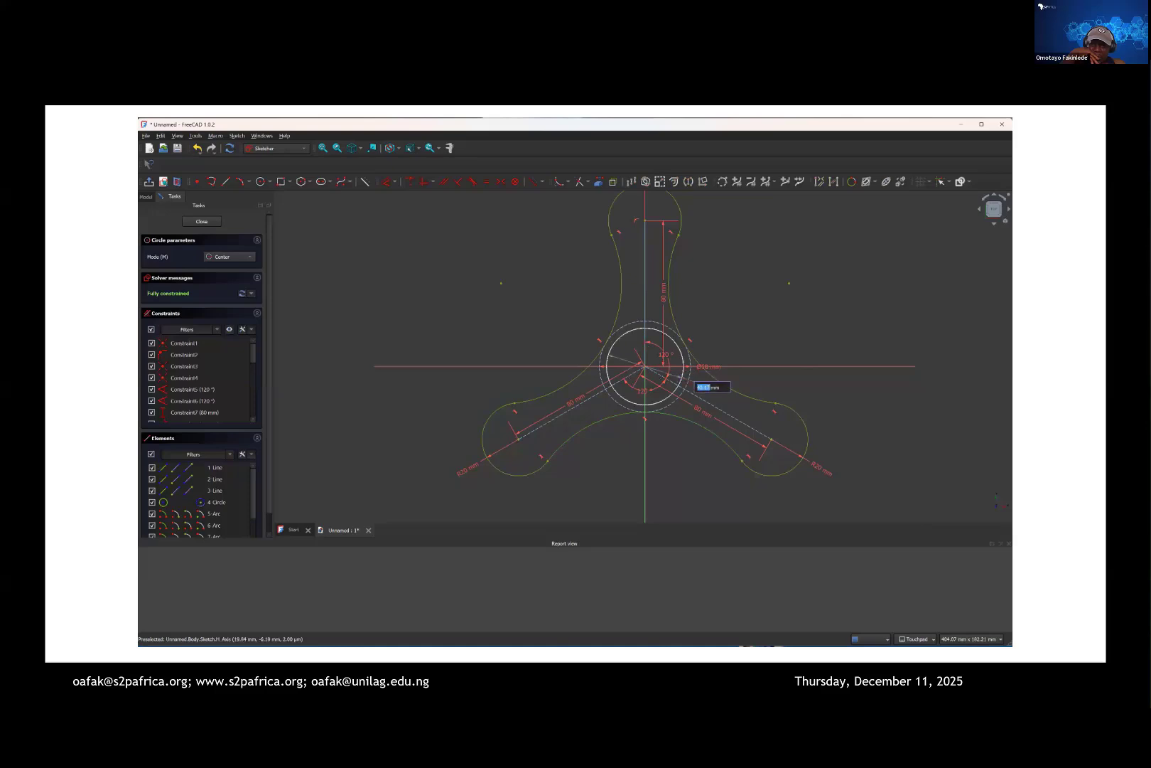
pyautogui.write('30')
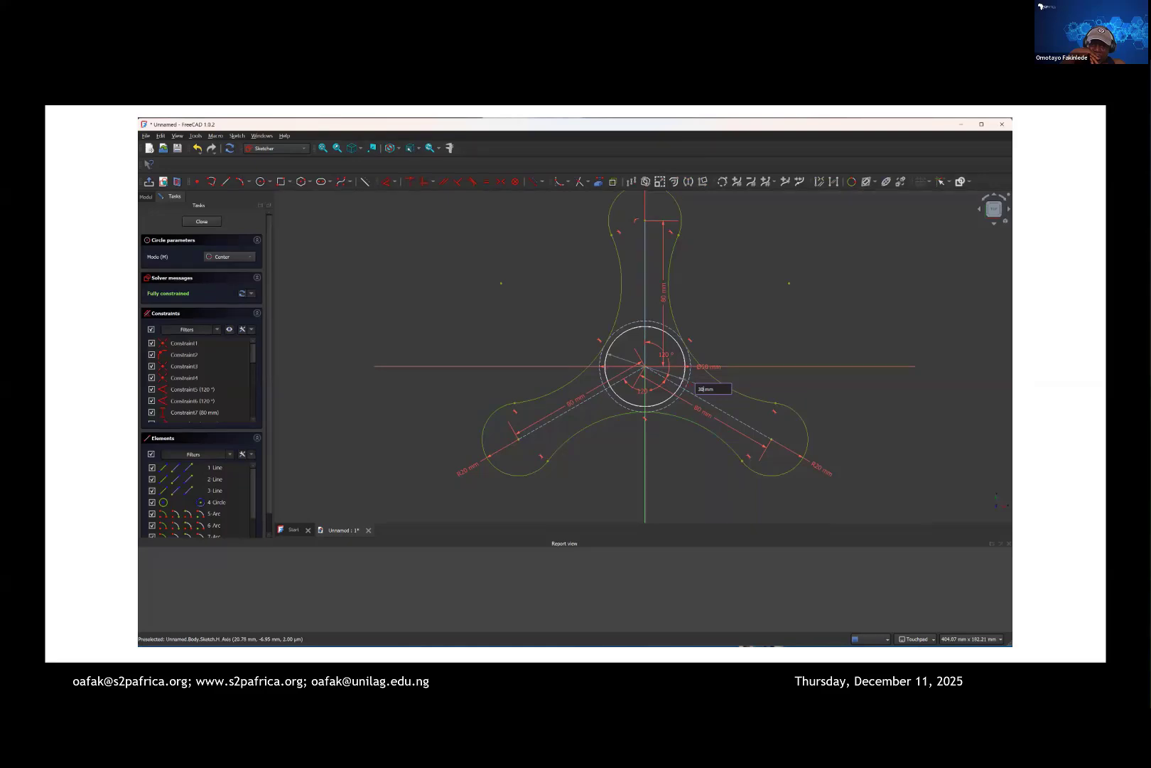
pyautogui.press('Return')
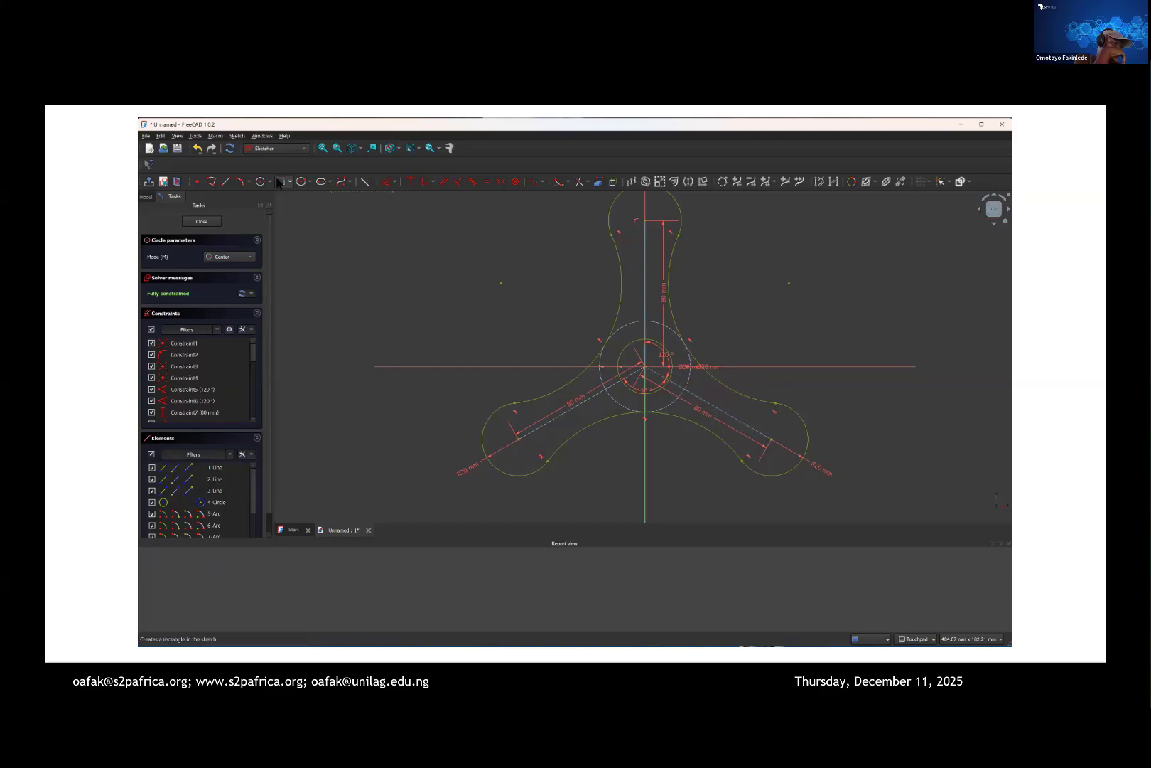
# Step: Sketch a slot along the upper arm from its end-arc centre towards the hub, with an end radius of about 5.5 mm
pyautogui.click(321, 183)
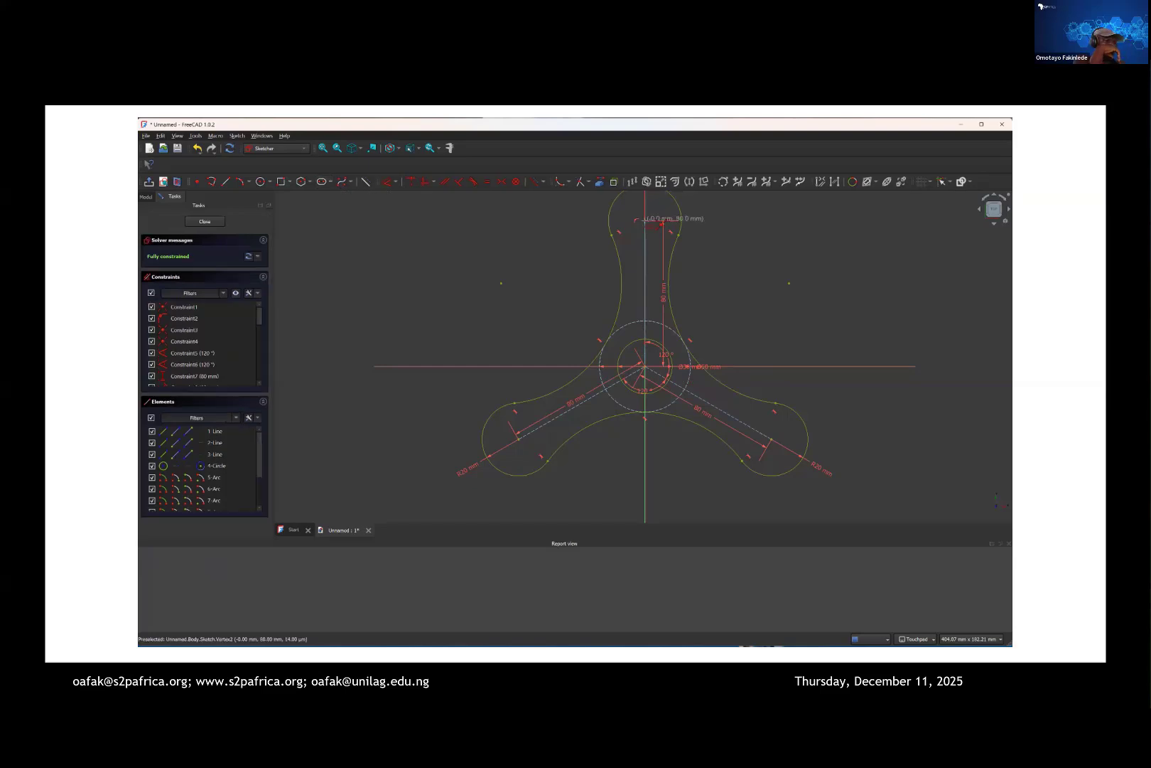
pyautogui.click(645, 221)
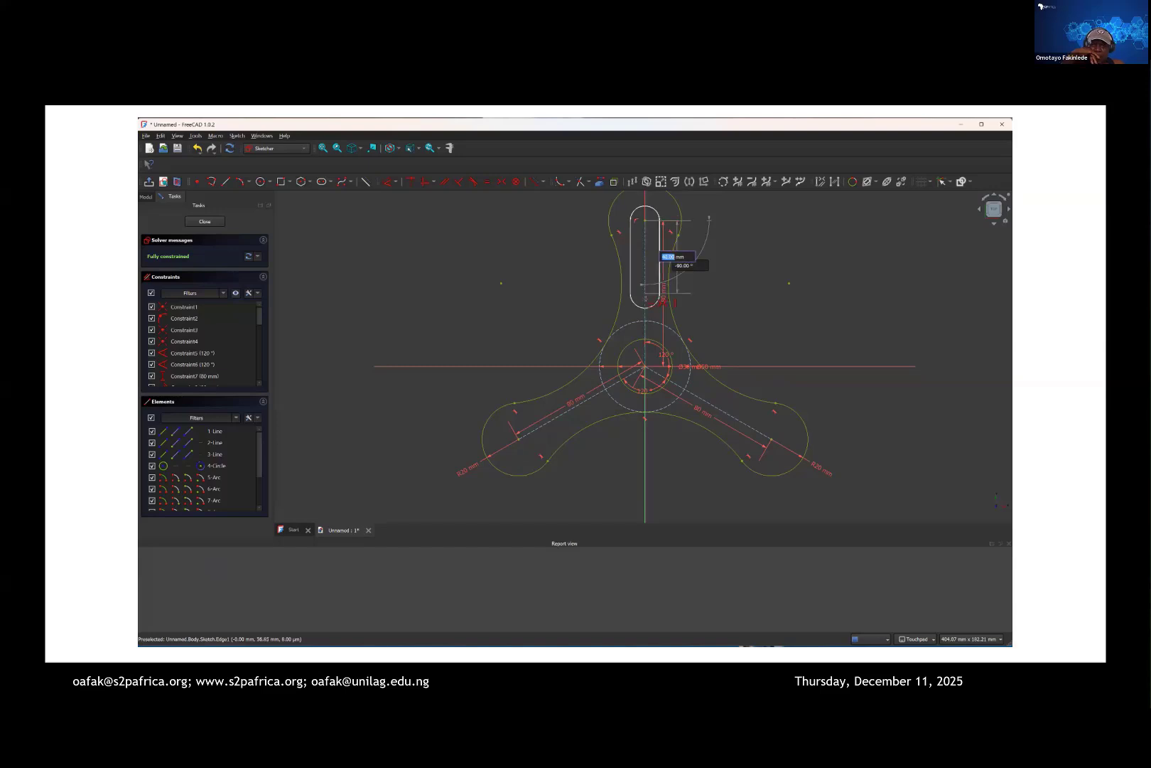
pyautogui.click(643, 287)
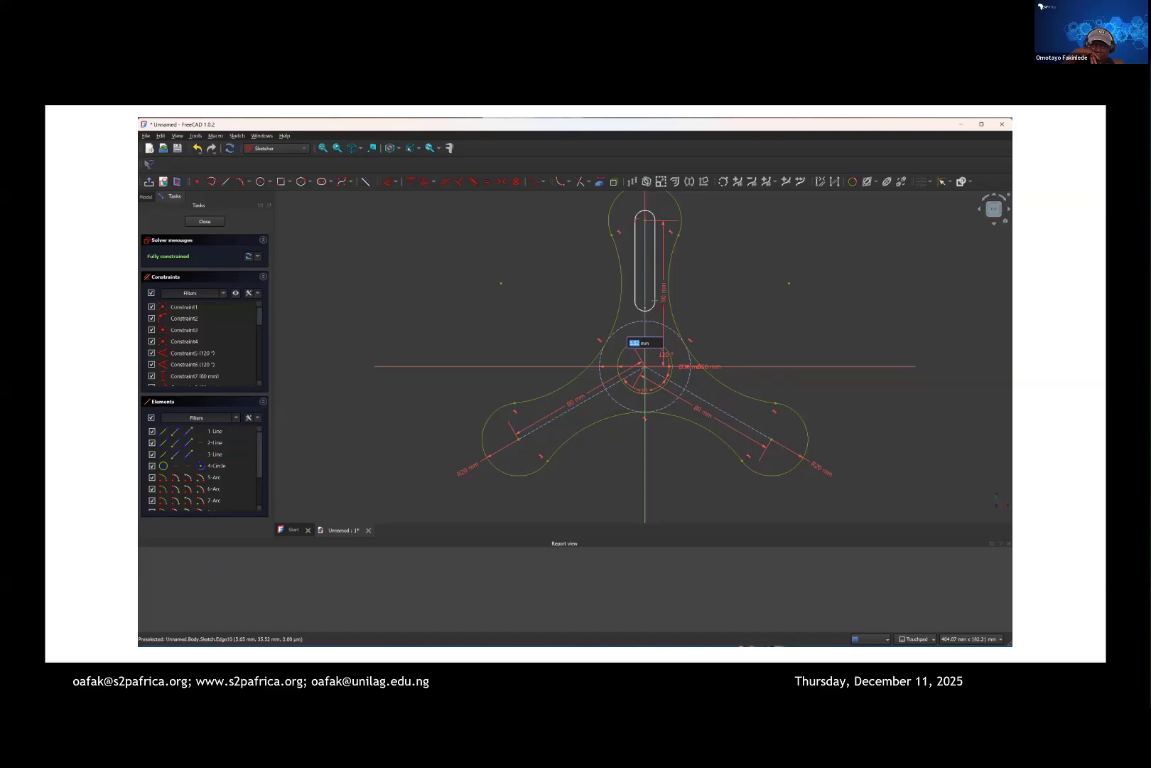
pyautogui.click(655, 299)
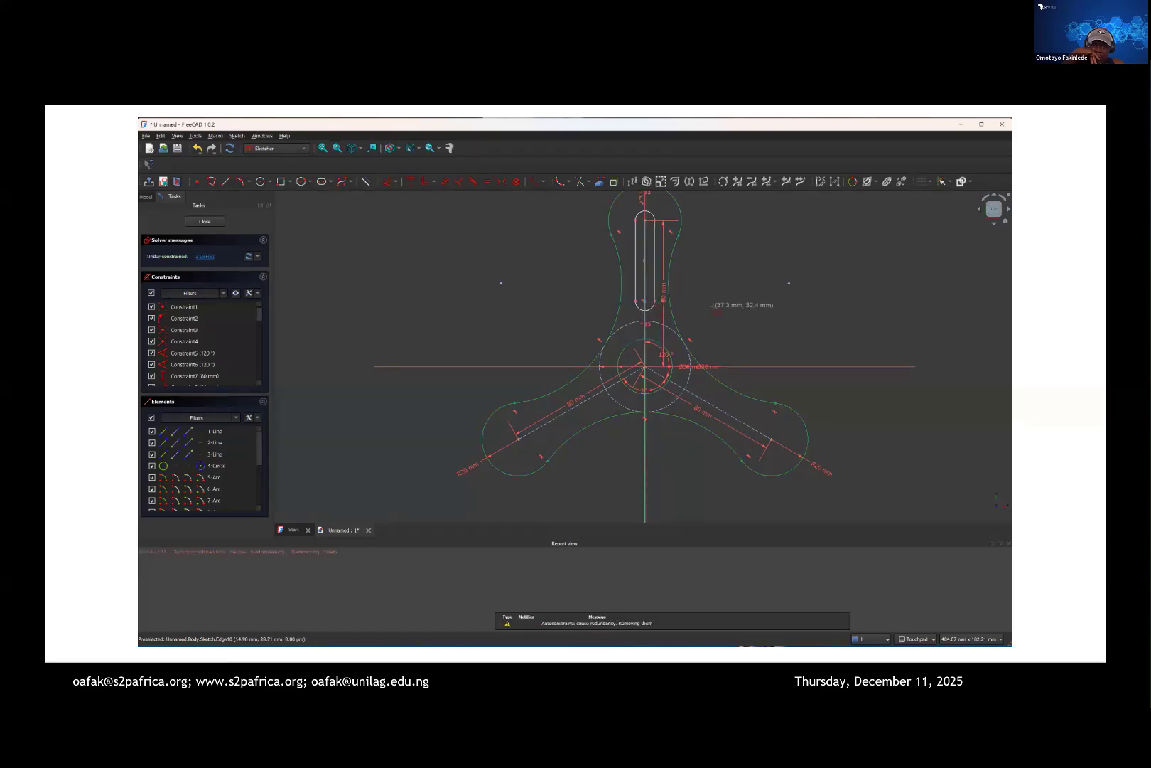
# Step: Sketch a slot along the lower-right arm from its end-arc centre towards the hub, with an end radius of about 4 mm
pyautogui.click(787, 442)
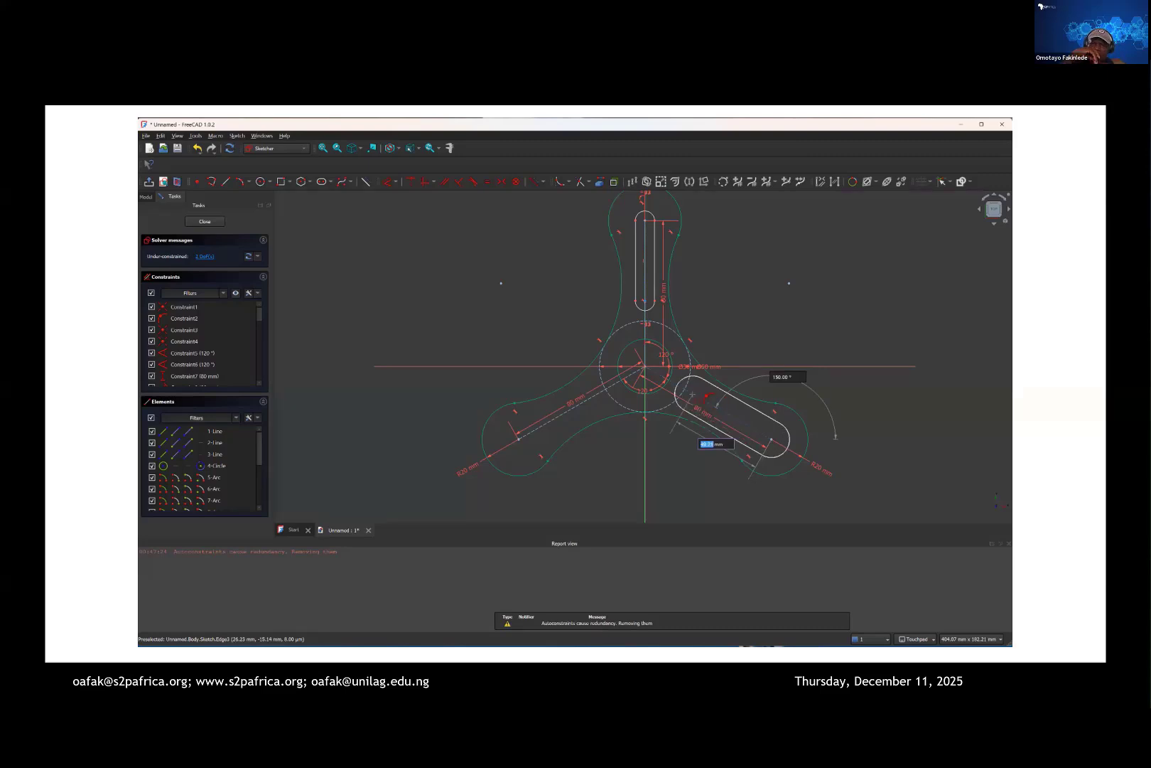
pyautogui.press('Escape')
pyautogui.click(692, 393)
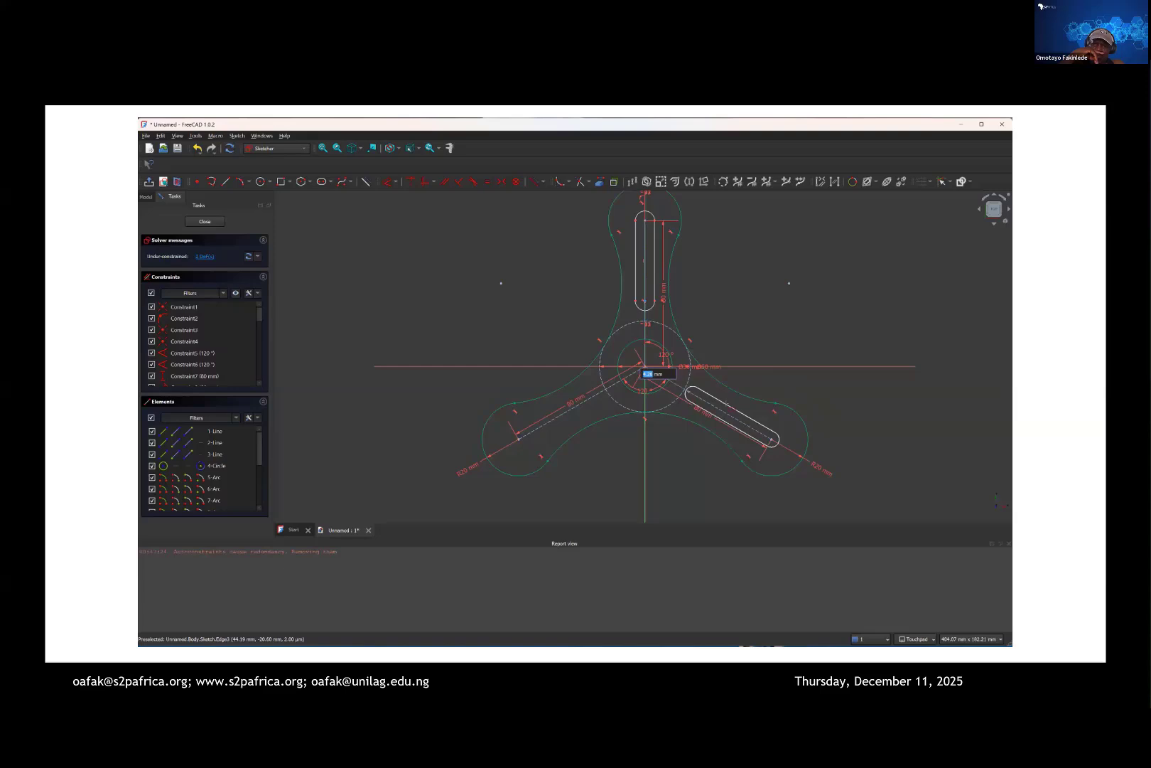
pyautogui.click(642, 371)
# Step: Sketch a slot along the lower-left arm from its end-arc centre towards the hub, with a 6 mm end radius
pyautogui.click(519, 438)
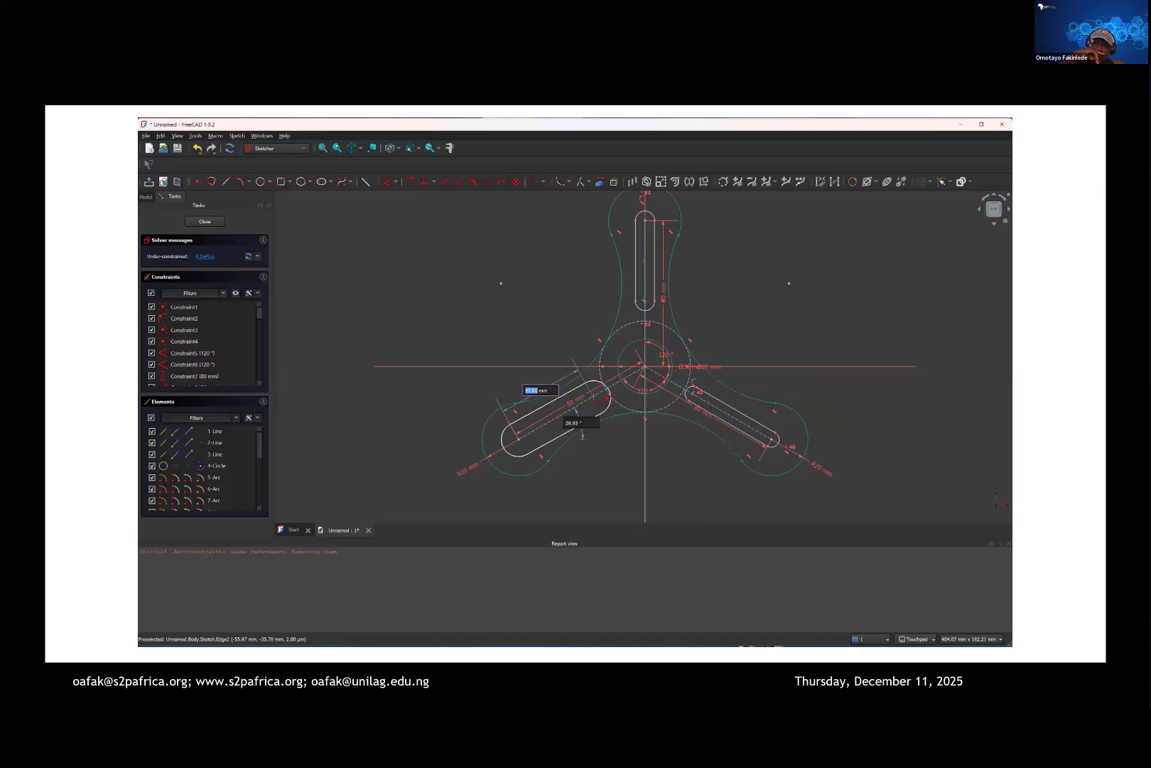
pyautogui.click(597, 395)
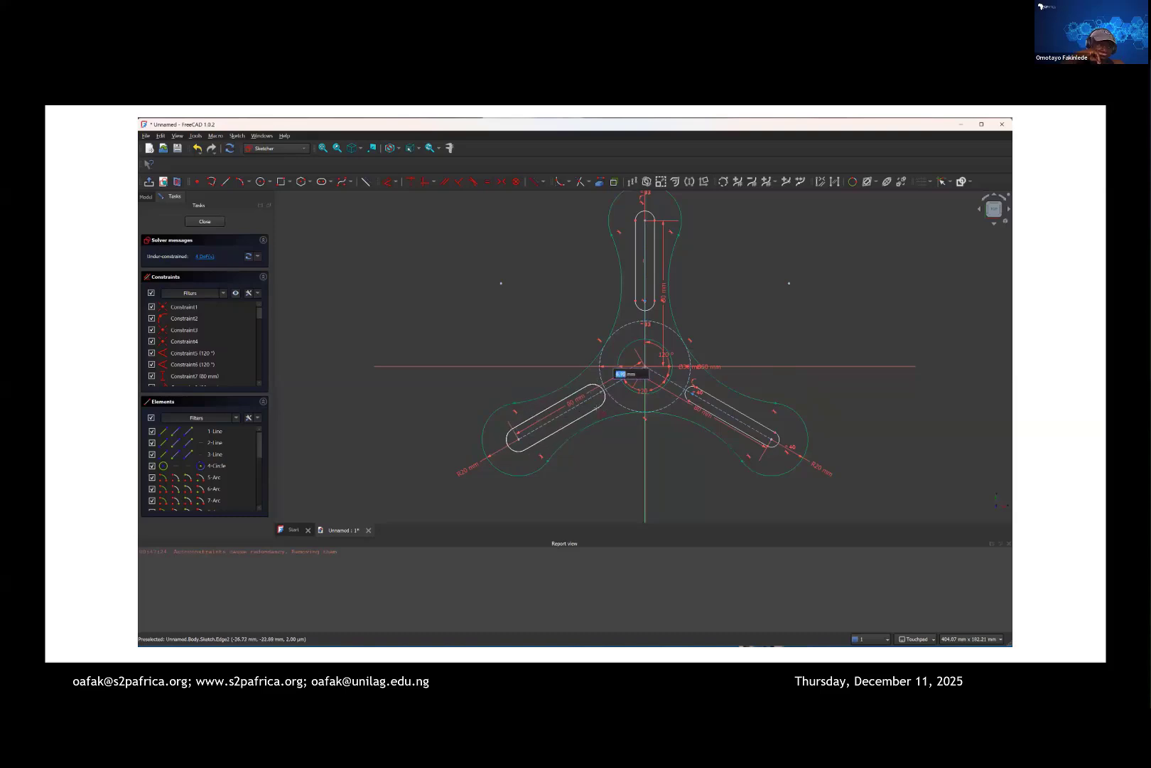
pyautogui.write('6')
pyautogui.press('Return')
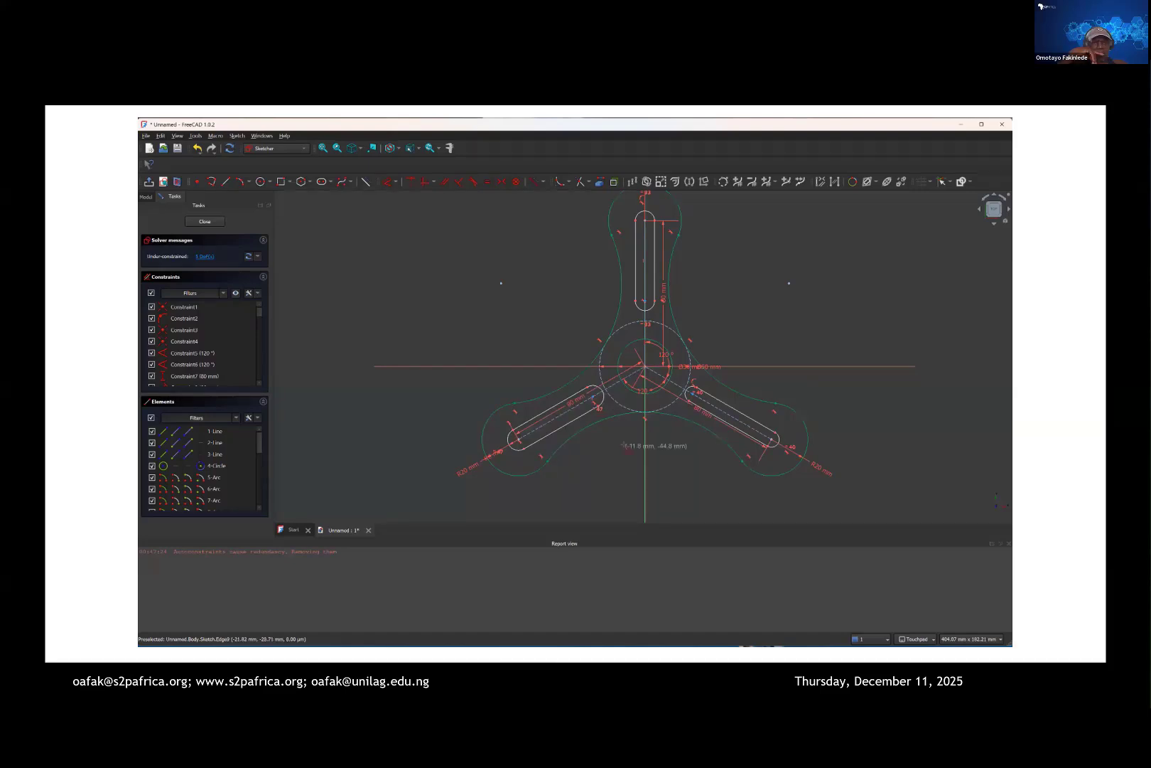
pyautogui.press('Escape')
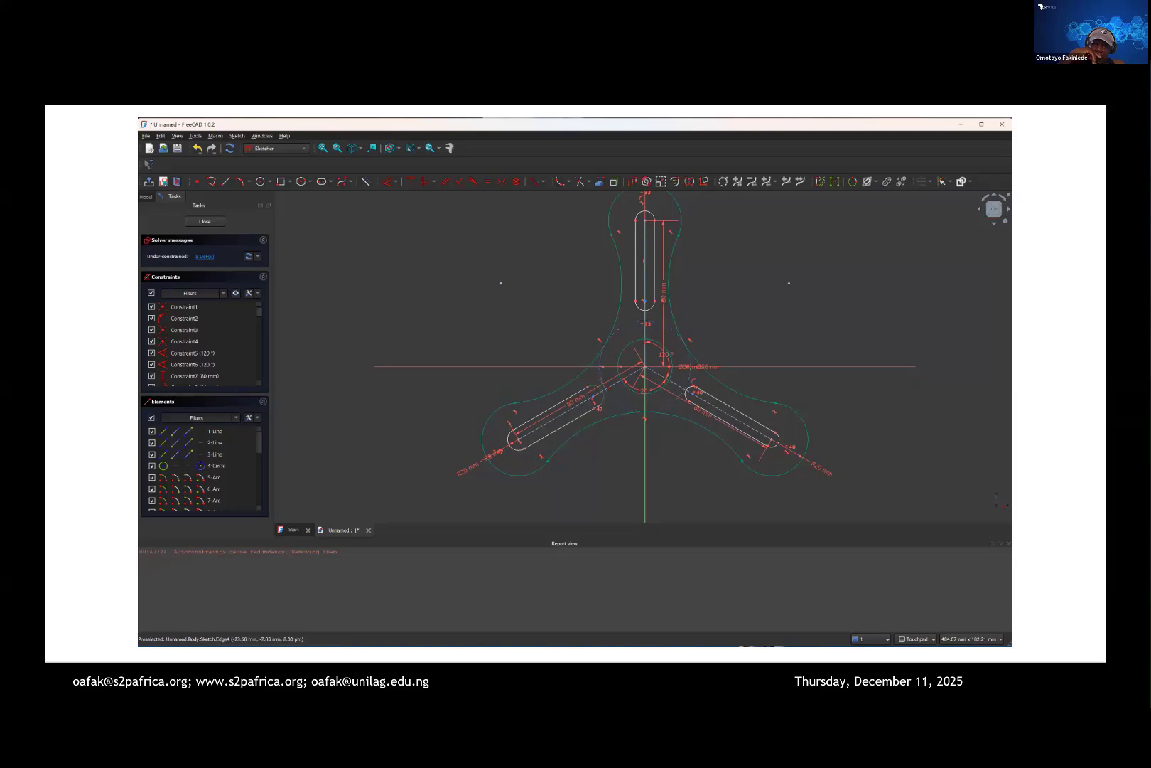
# Step: Make the inner end arcs of the slots tangent to the central construction circle
pyautogui.click(602, 381)
pyautogui.click(681, 402)
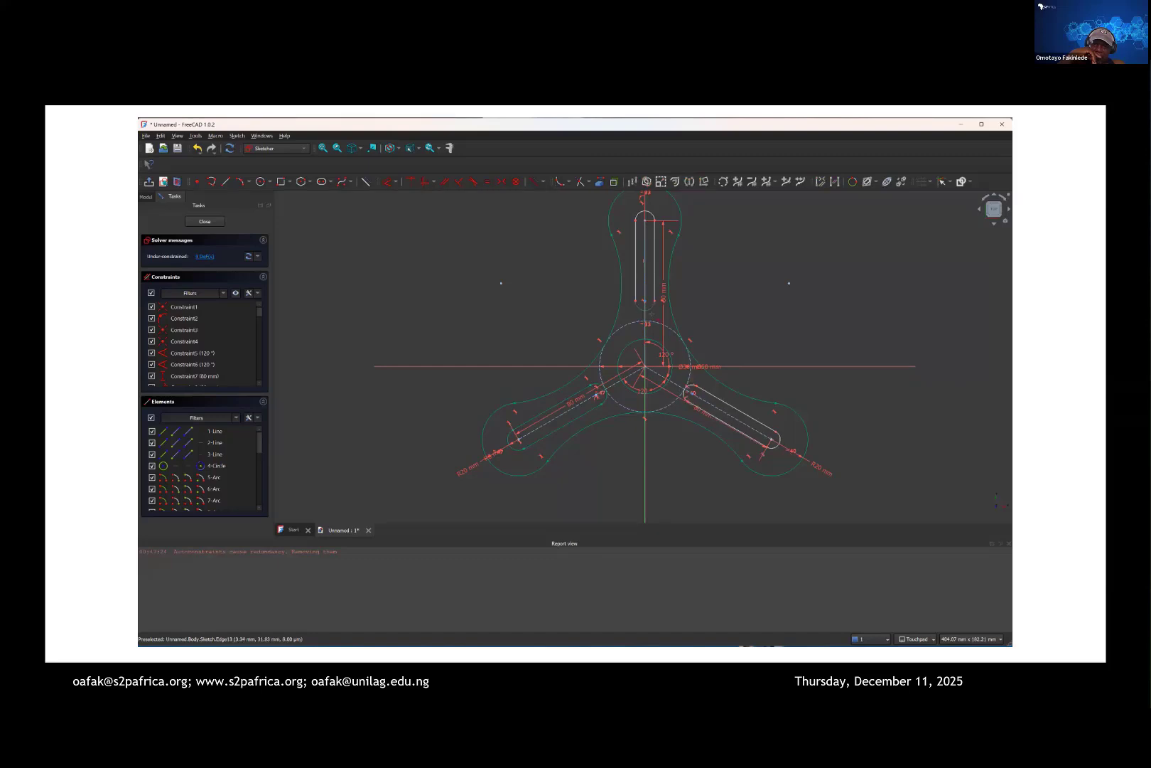
pyautogui.click(651, 313)
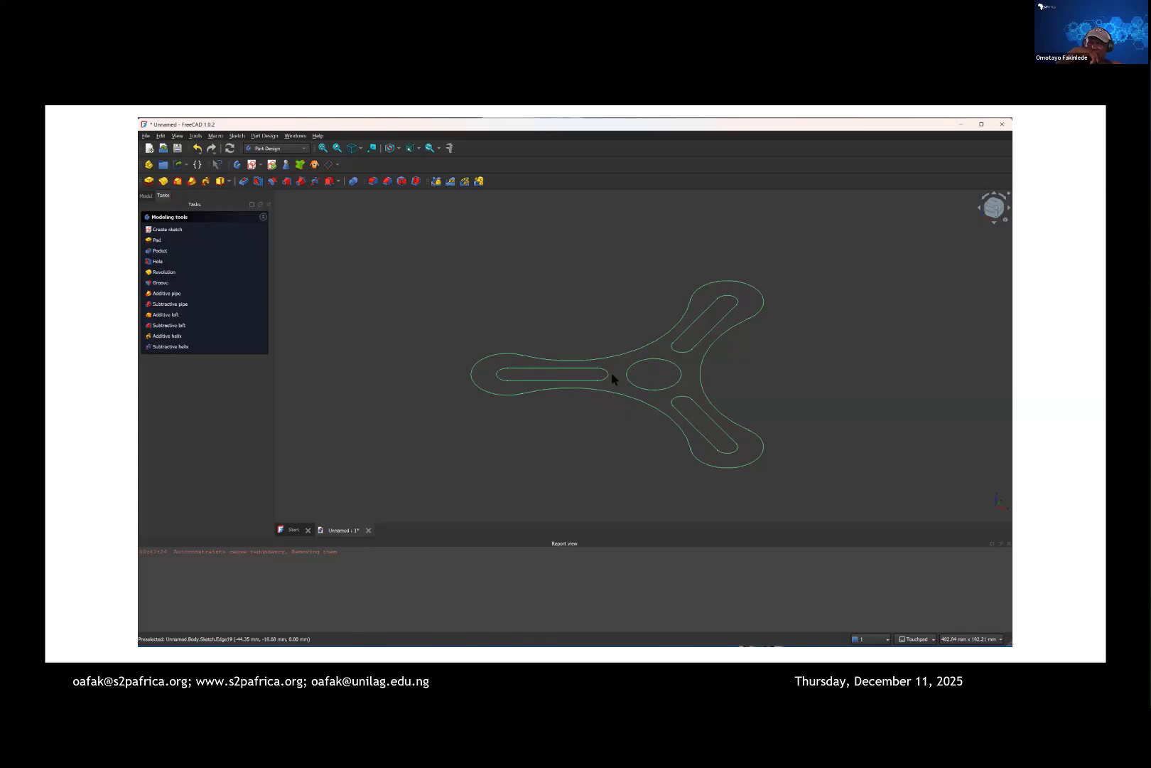
# Step: Pad the three-armed profile to a length of 80 mm
pyautogui.click(156, 240)
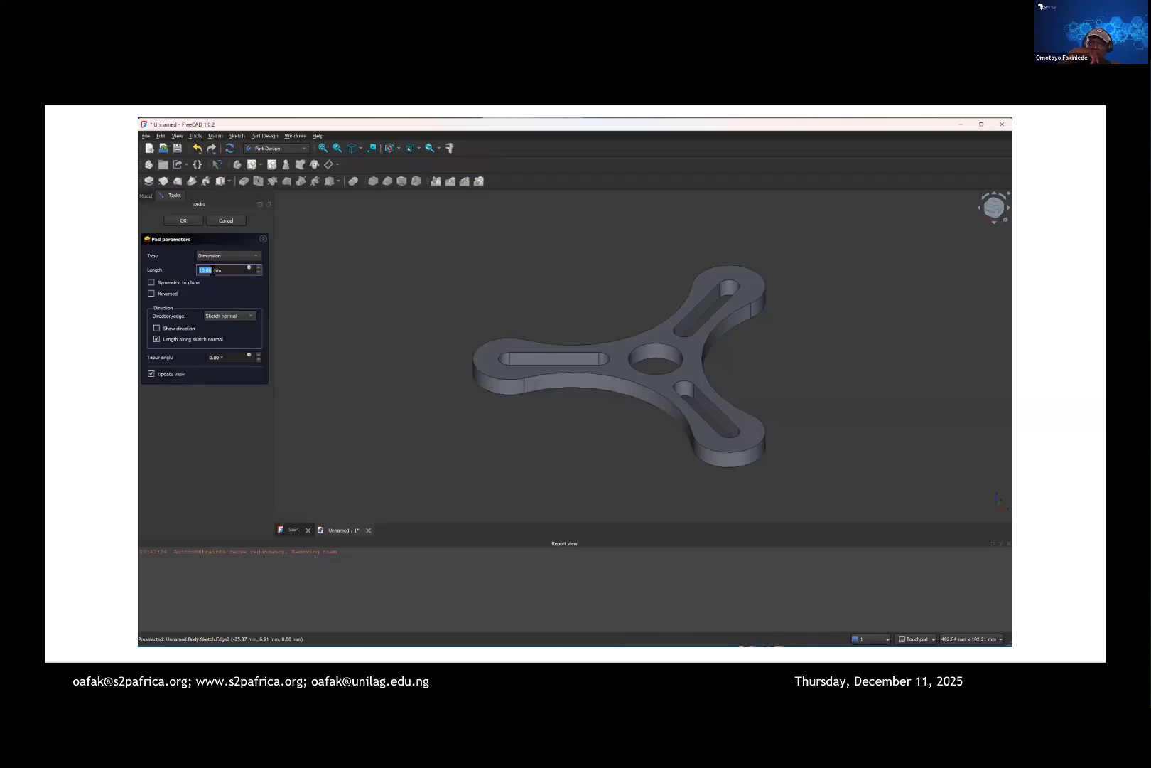
pyautogui.write('80')
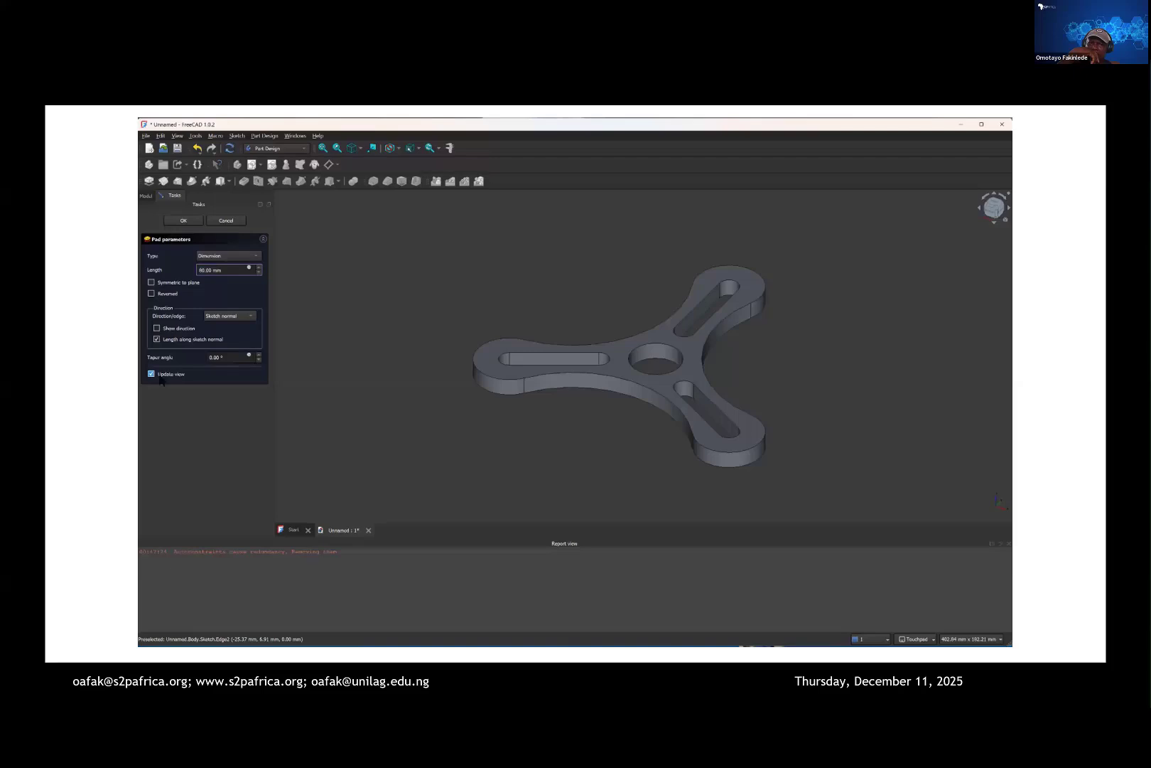
pyautogui.click(187, 221)
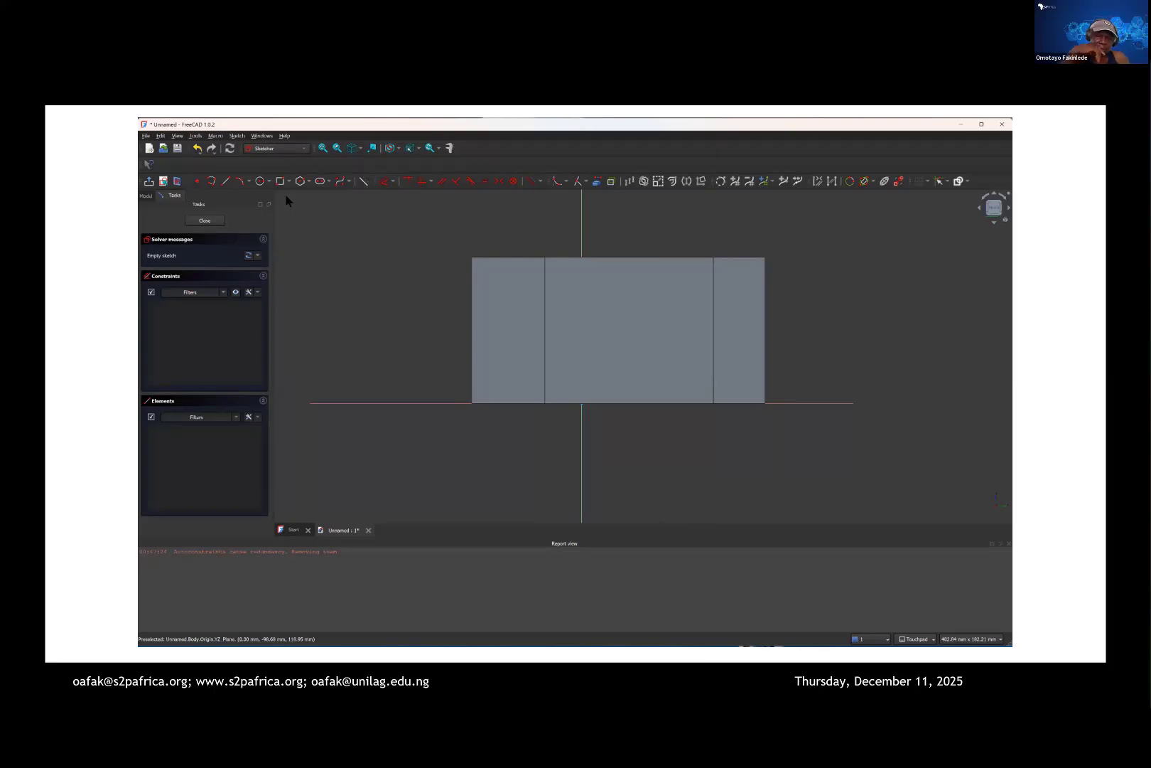
# Step: Draw a sloped line above the block from about 105 mm up the vertical axis down to a point about 75 mm left of it
pyautogui.press('g')
pyautogui.press('l')
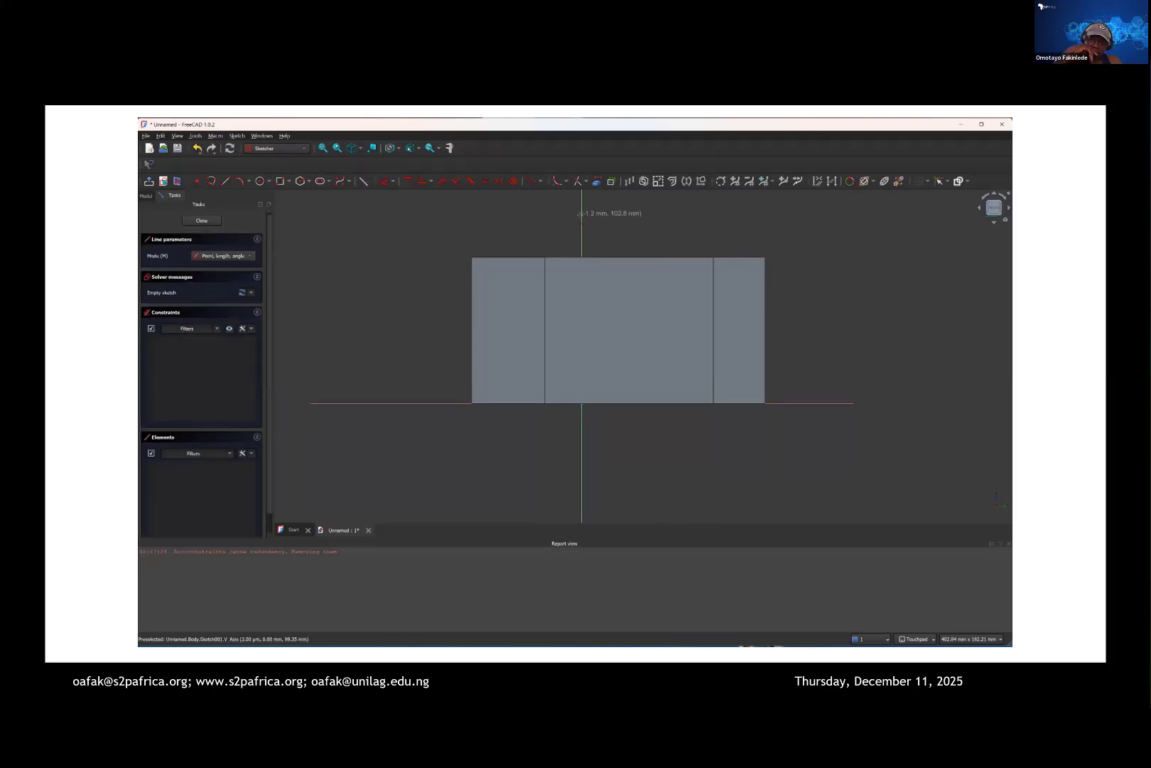
pyautogui.click(581, 210)
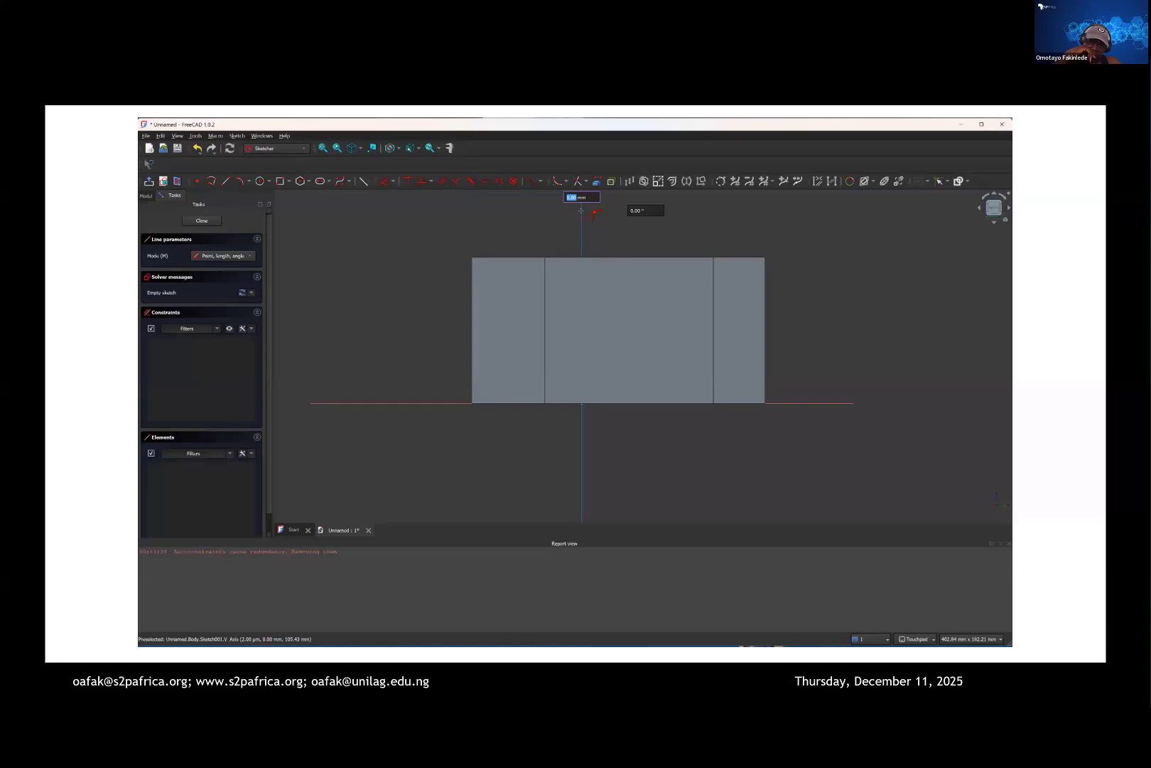
pyautogui.click(581, 211)
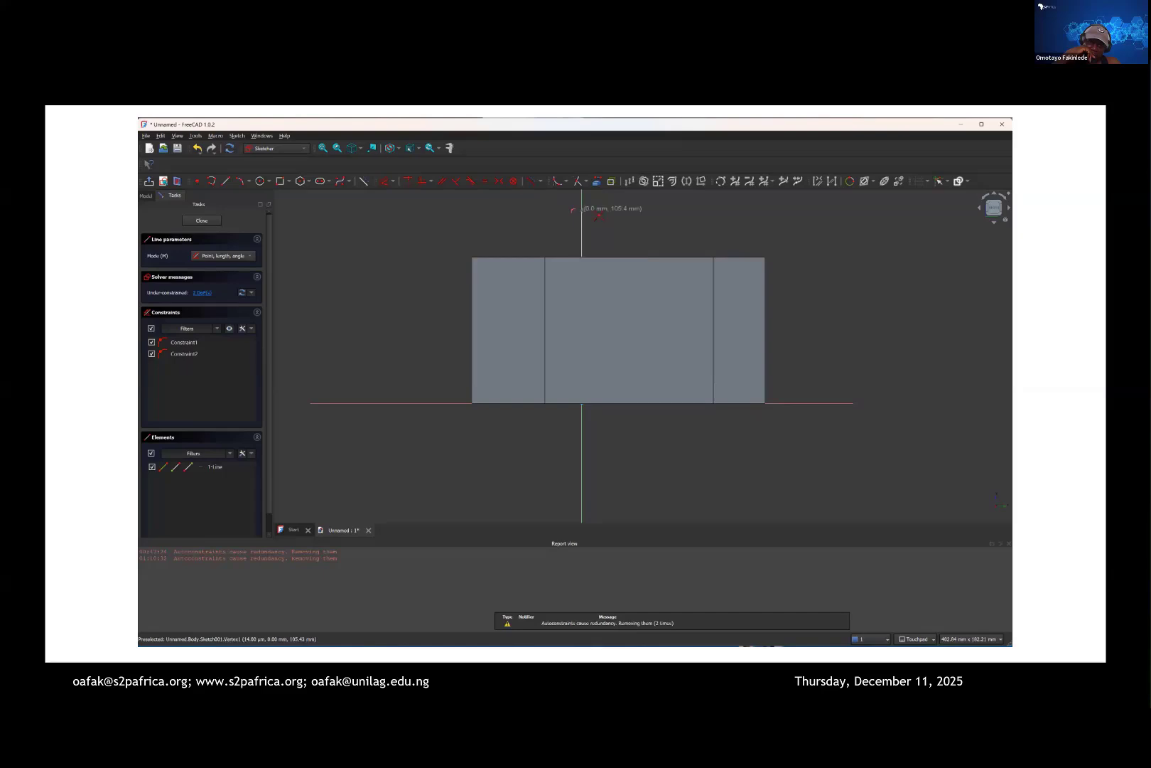
pyautogui.click(581, 210)
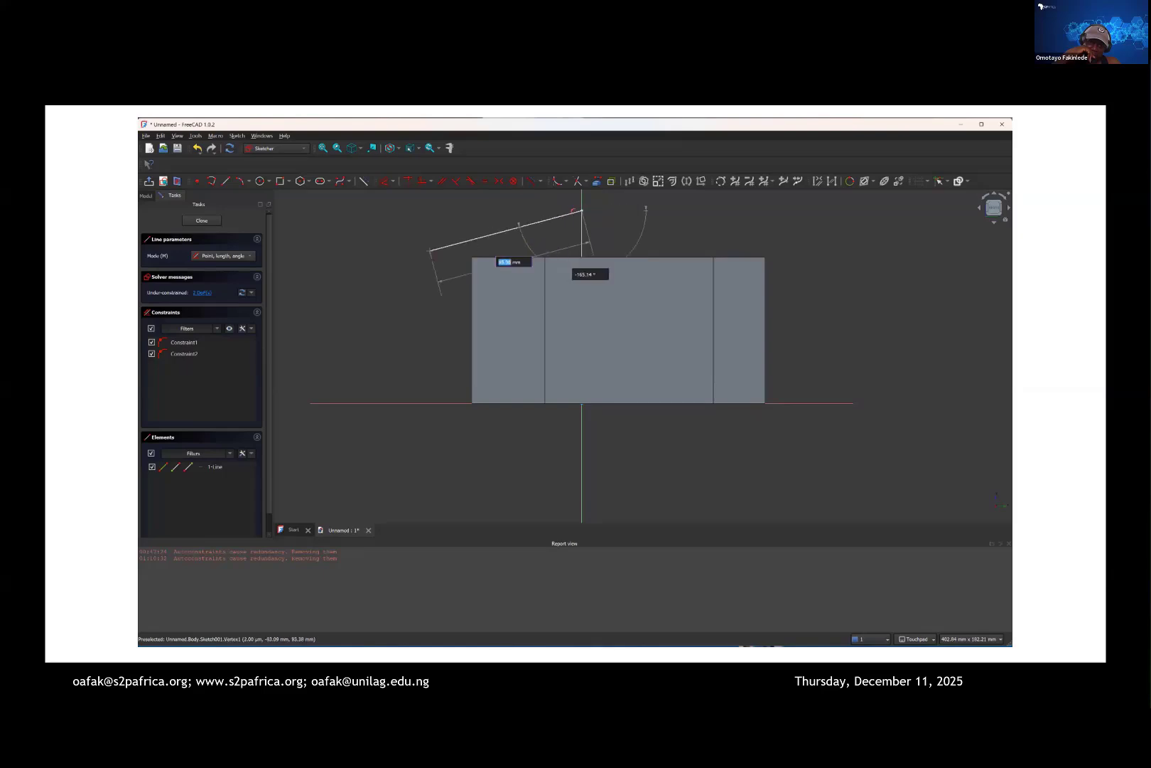
pyautogui.click(444, 248)
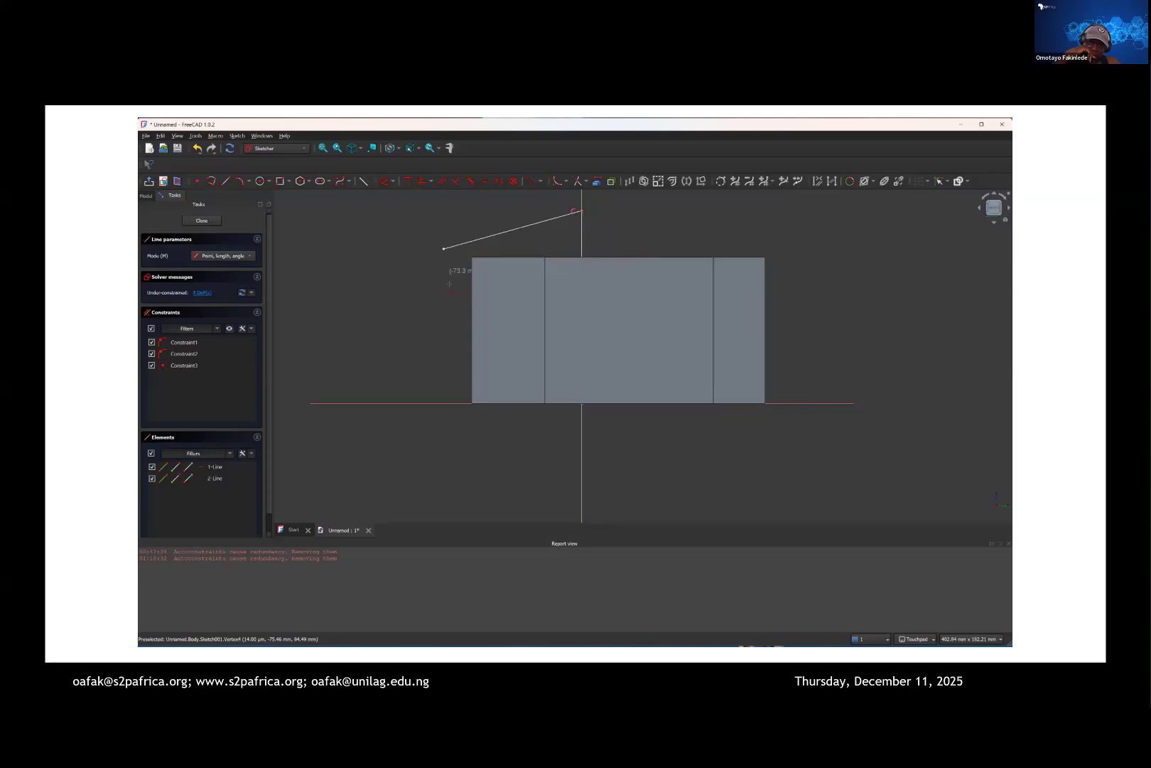
# Step: Draw a vertical line about 48 mm long downwards from the sloped line's outer end
pyautogui.click(228, 183)
pyautogui.click(444, 247)
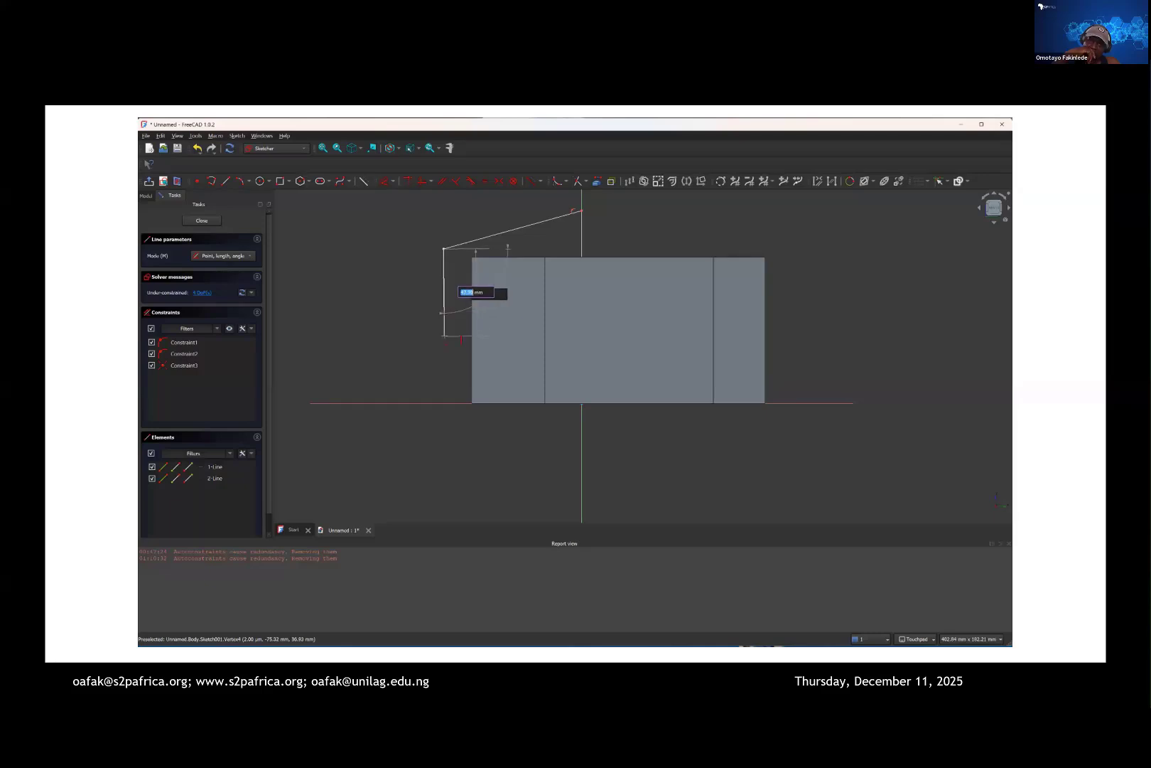
pyautogui.click(448, 335)
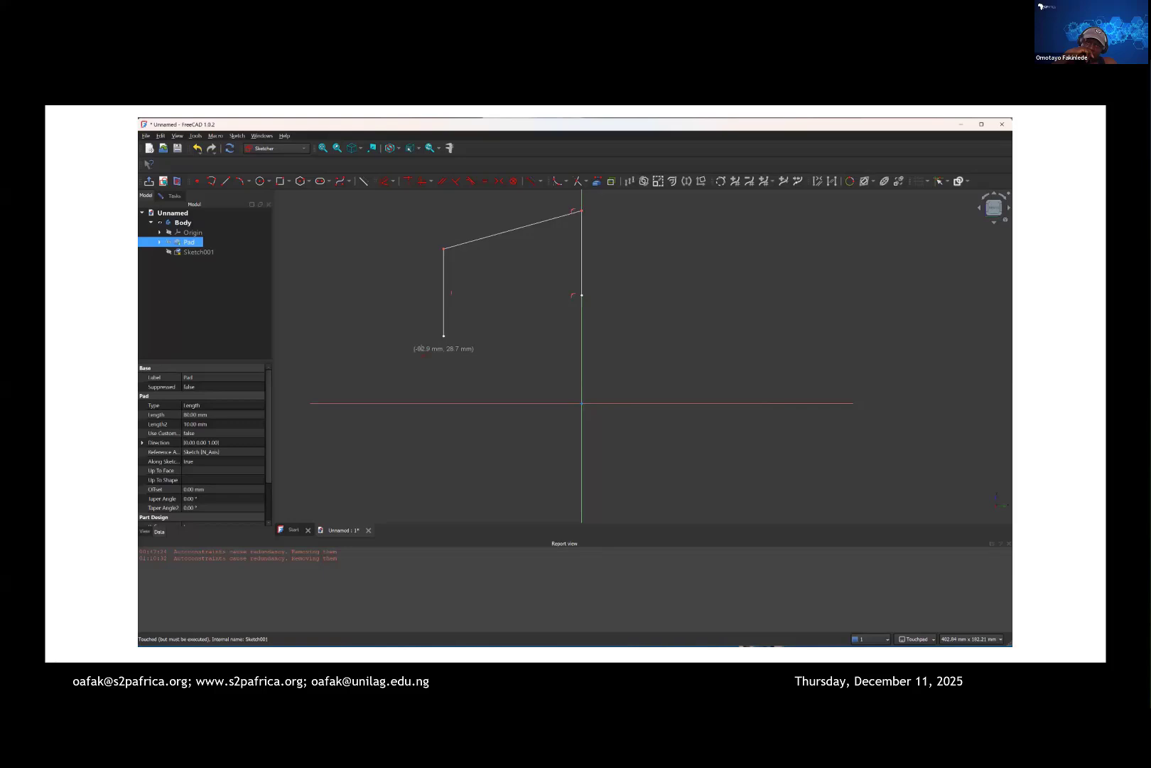
# Step: Close the side profile with an upward-bulging arc between the outer vertical line's lower end and the axis line's lower end
pyautogui.click(444, 336)
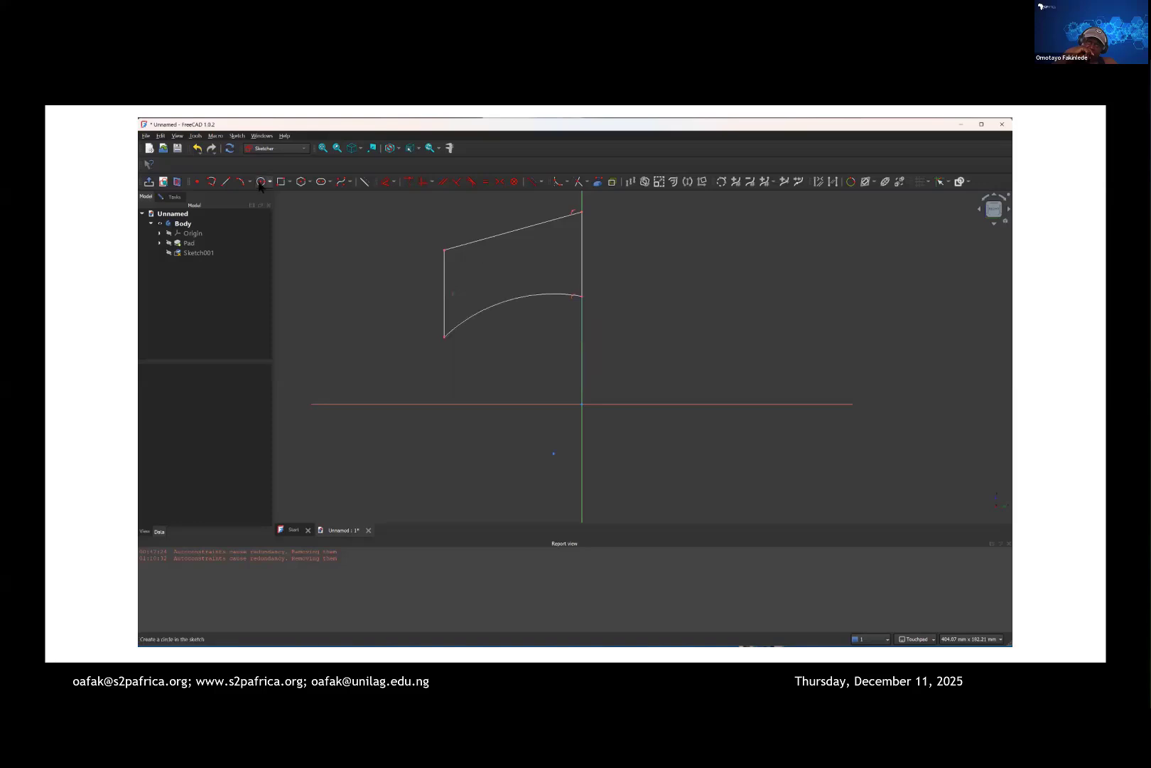
pyautogui.click(261, 182)
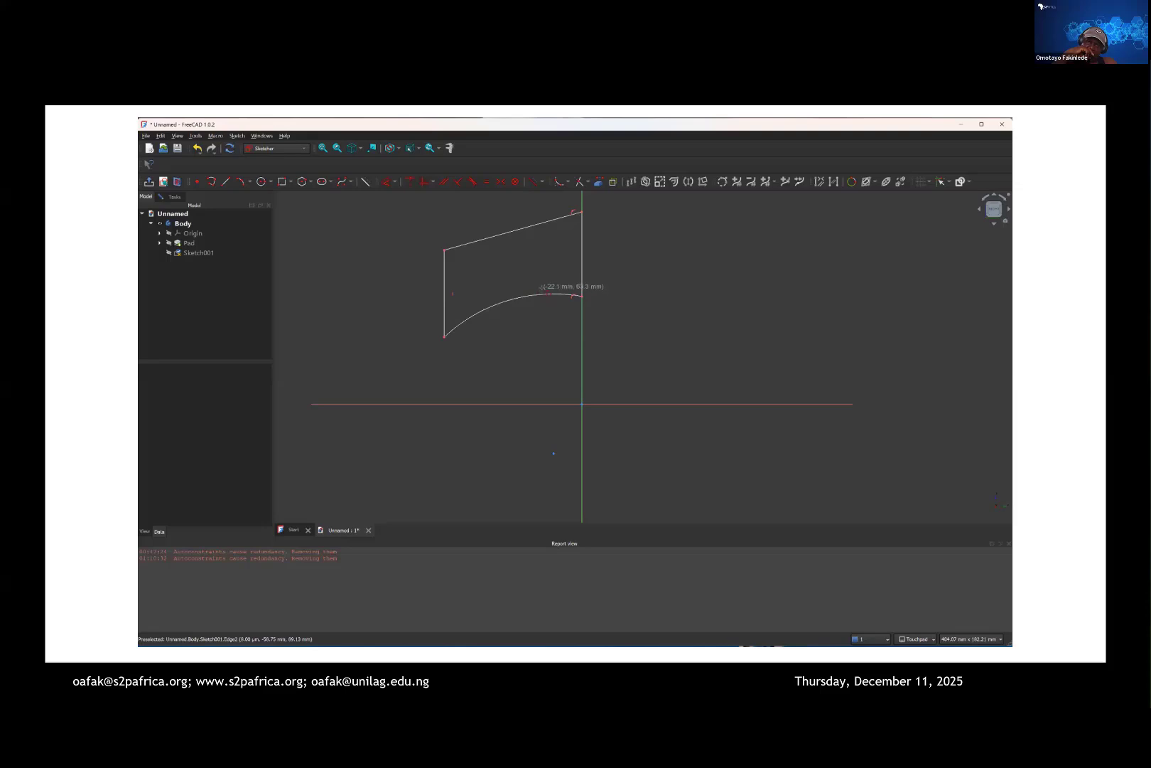
pyautogui.click(541, 287)
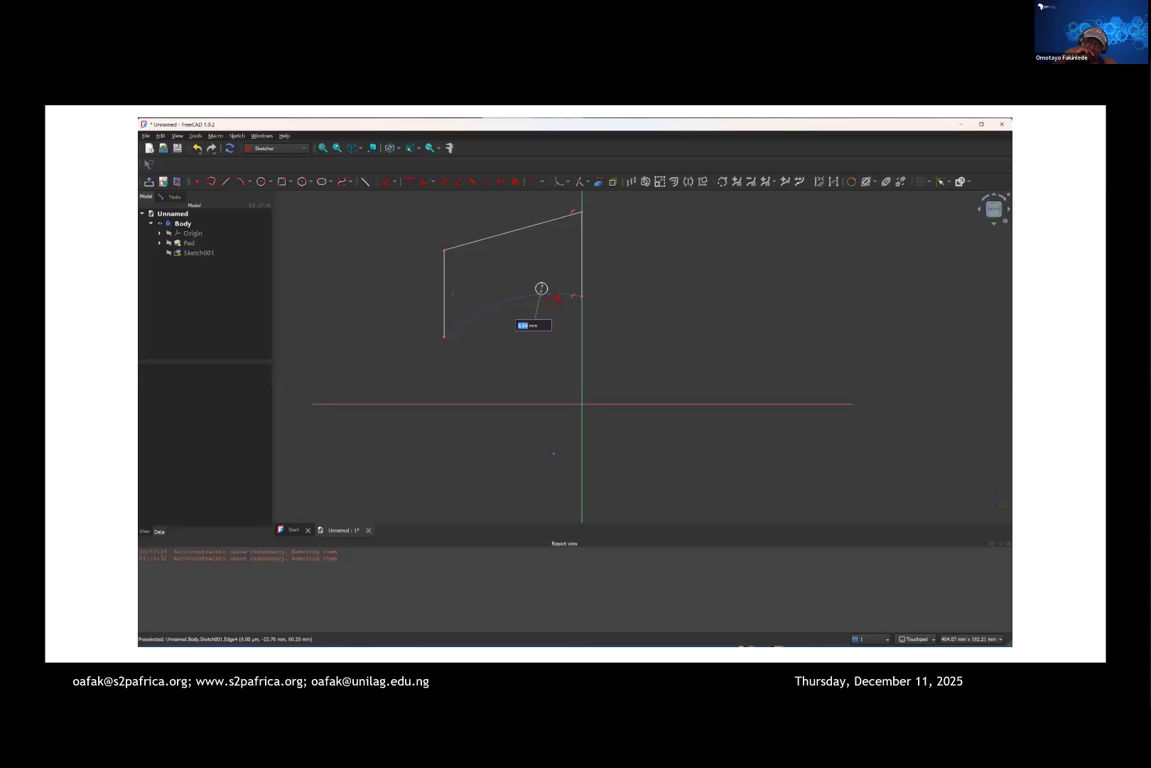
pyautogui.press('Escape')
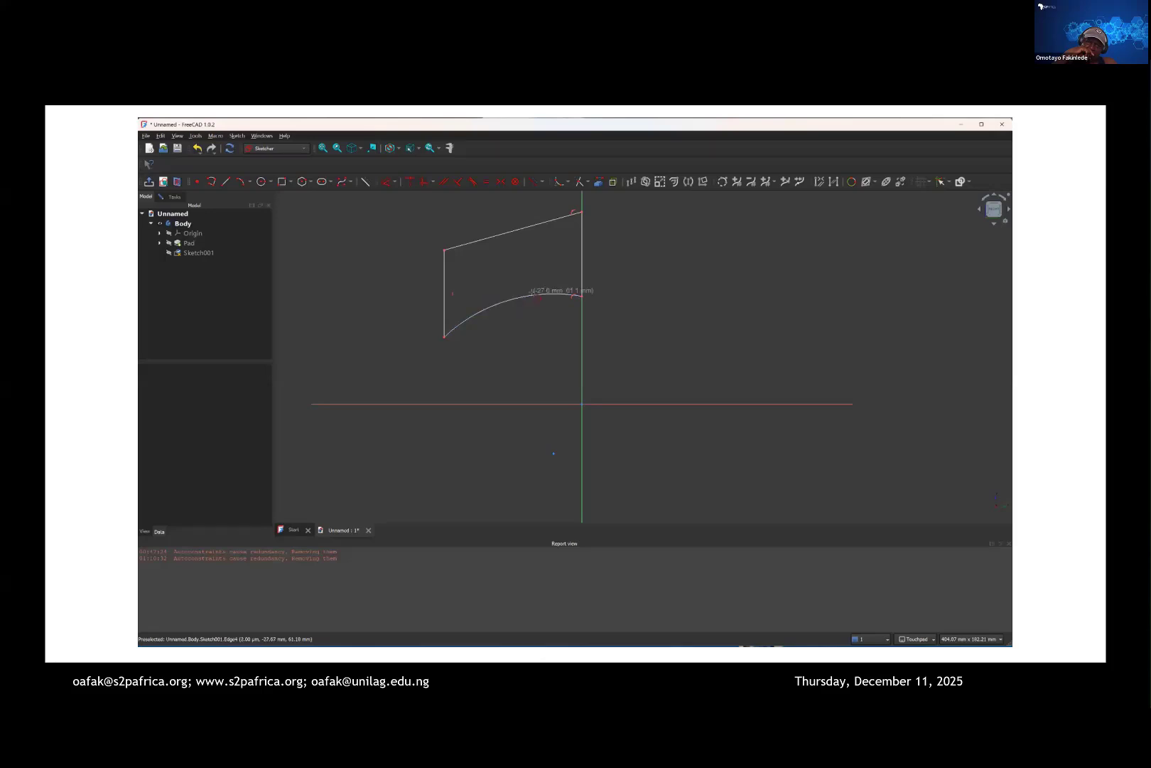
# Step: Draw a 5 mm diameter circle centred on the arc near the vertical axis and trim it to a half-round bump in the profile
pyautogui.click(262, 182)
pyautogui.click(547, 293)
pyautogui.scroll(-2, 546, 293)
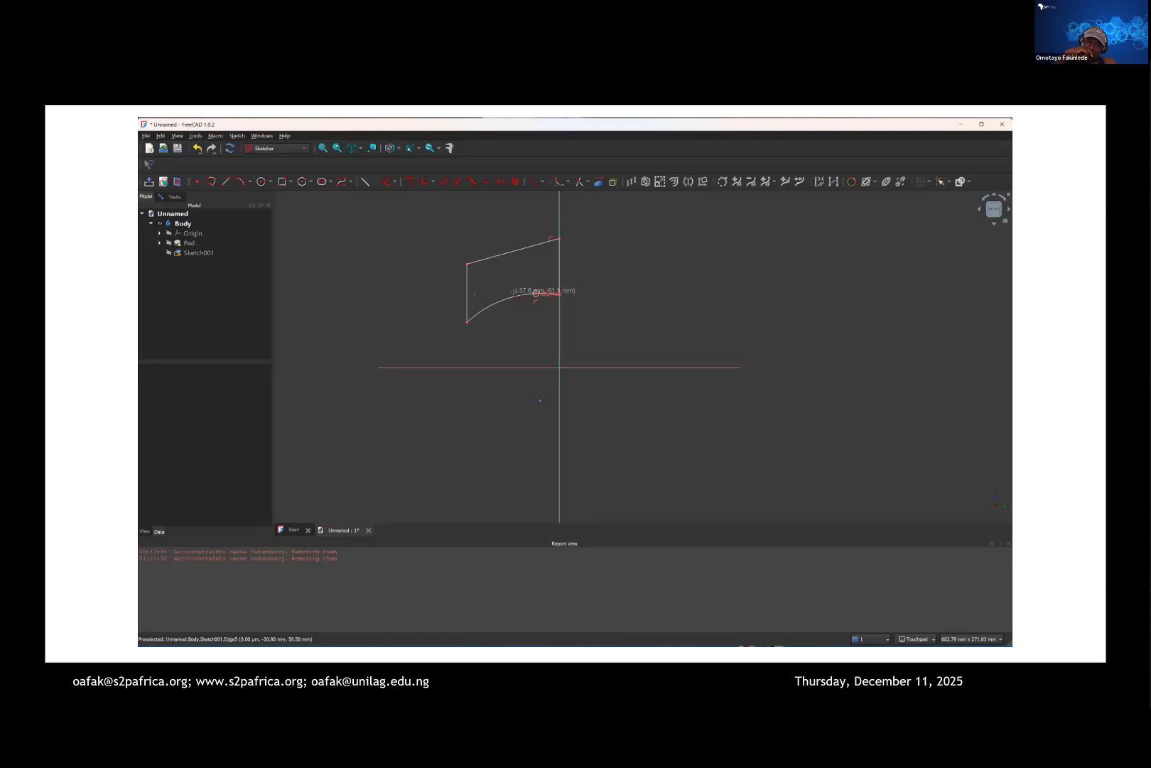
pyautogui.scroll(4, 514, 292)
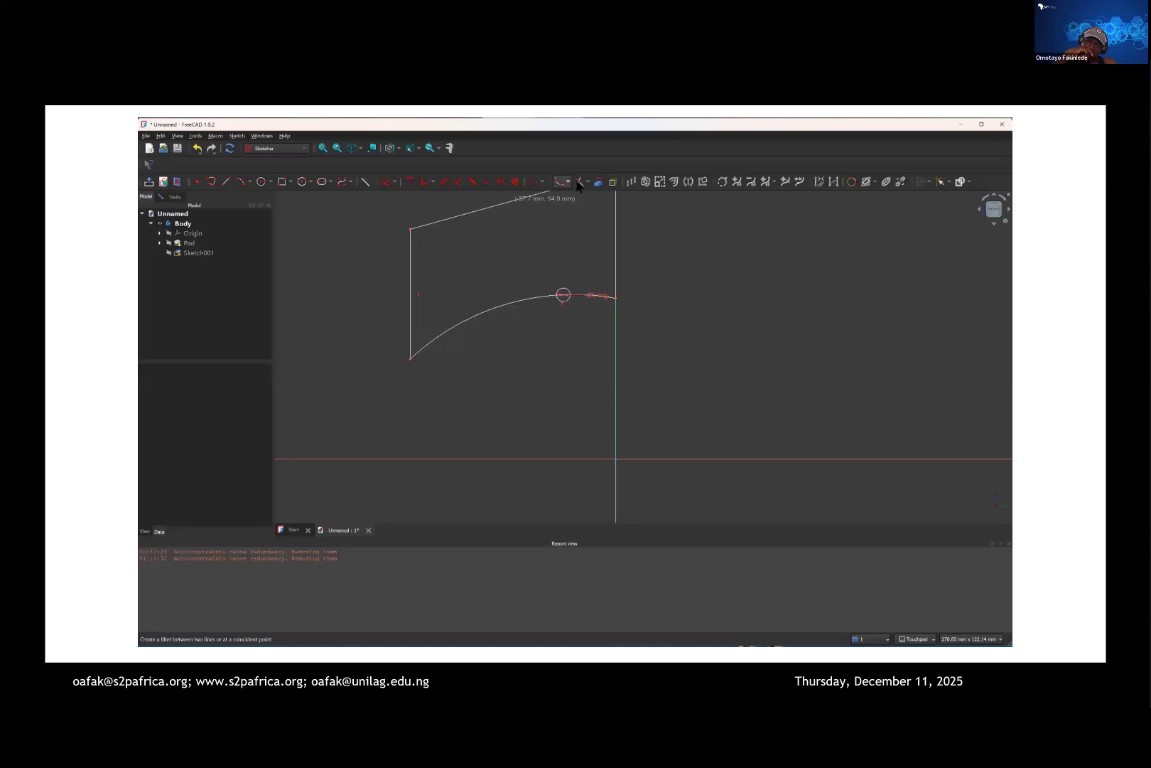
pyautogui.click(561, 294)
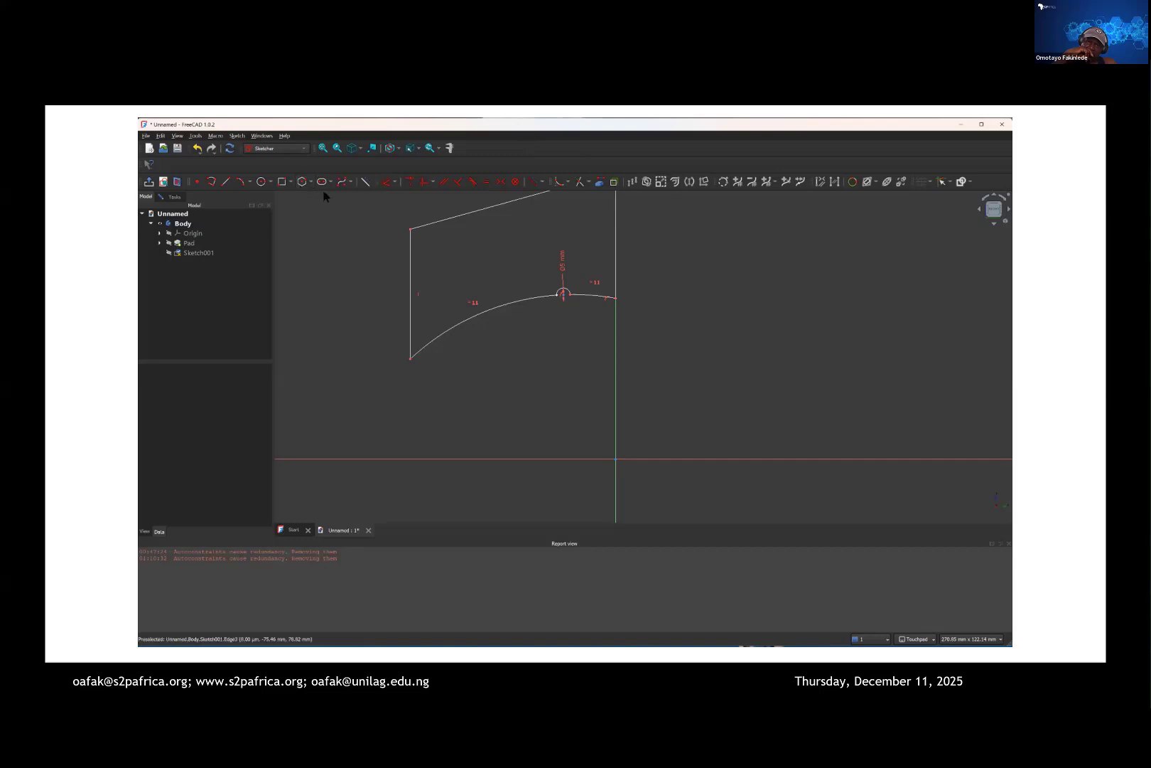
pyautogui.click(561, 292)
# Step: Set the half-round bump's diameter to 7 mm and close the sketch
pyautogui.click(562, 264)
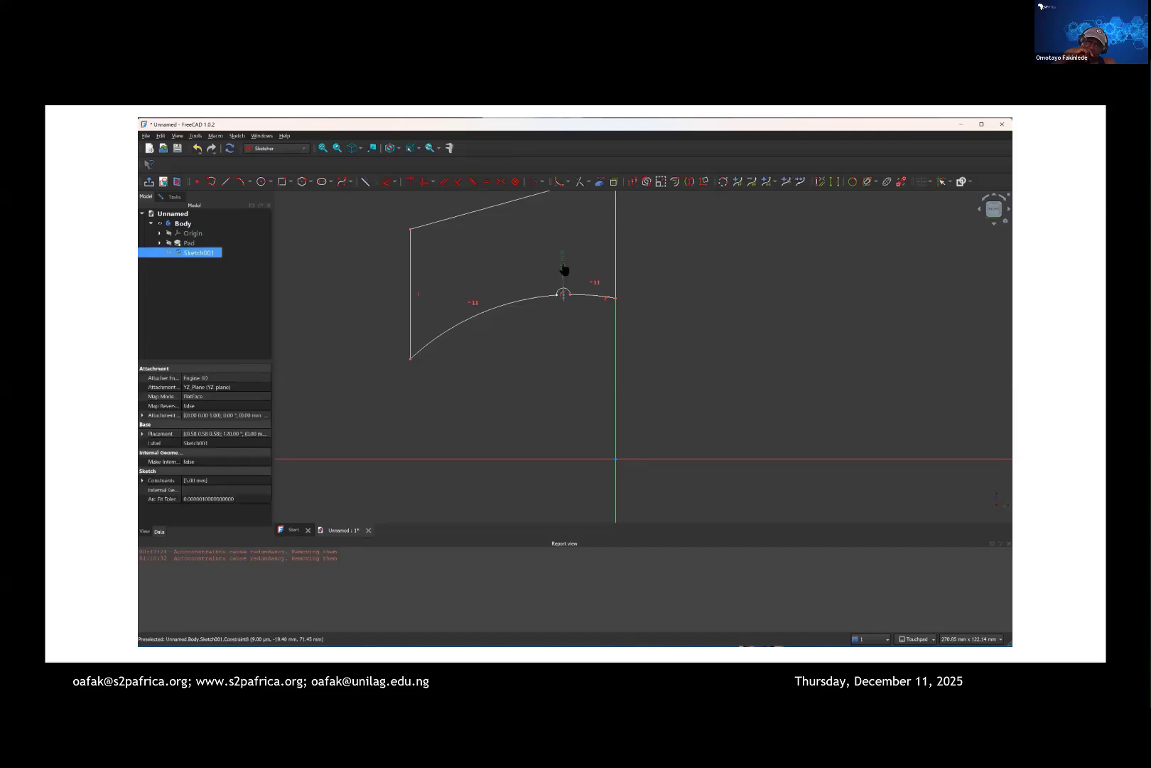
pyautogui.doubleClick(562, 266)
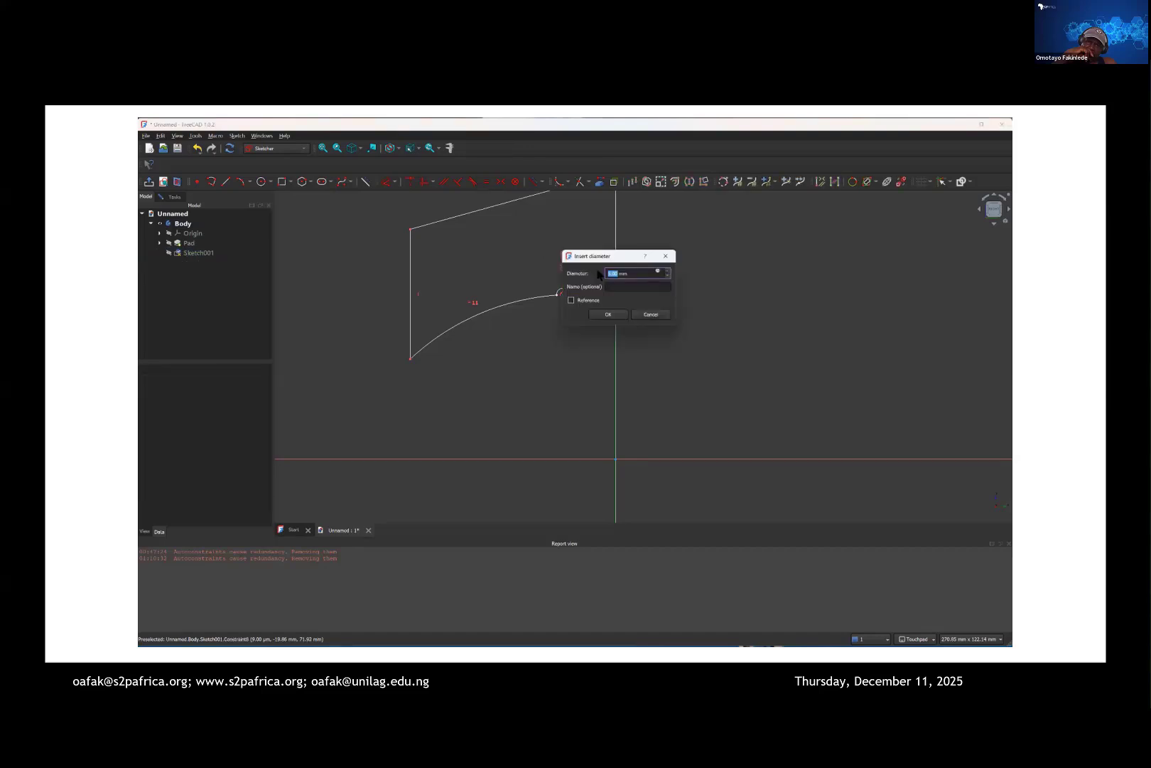
pyautogui.write('7')
pyautogui.press('Return')
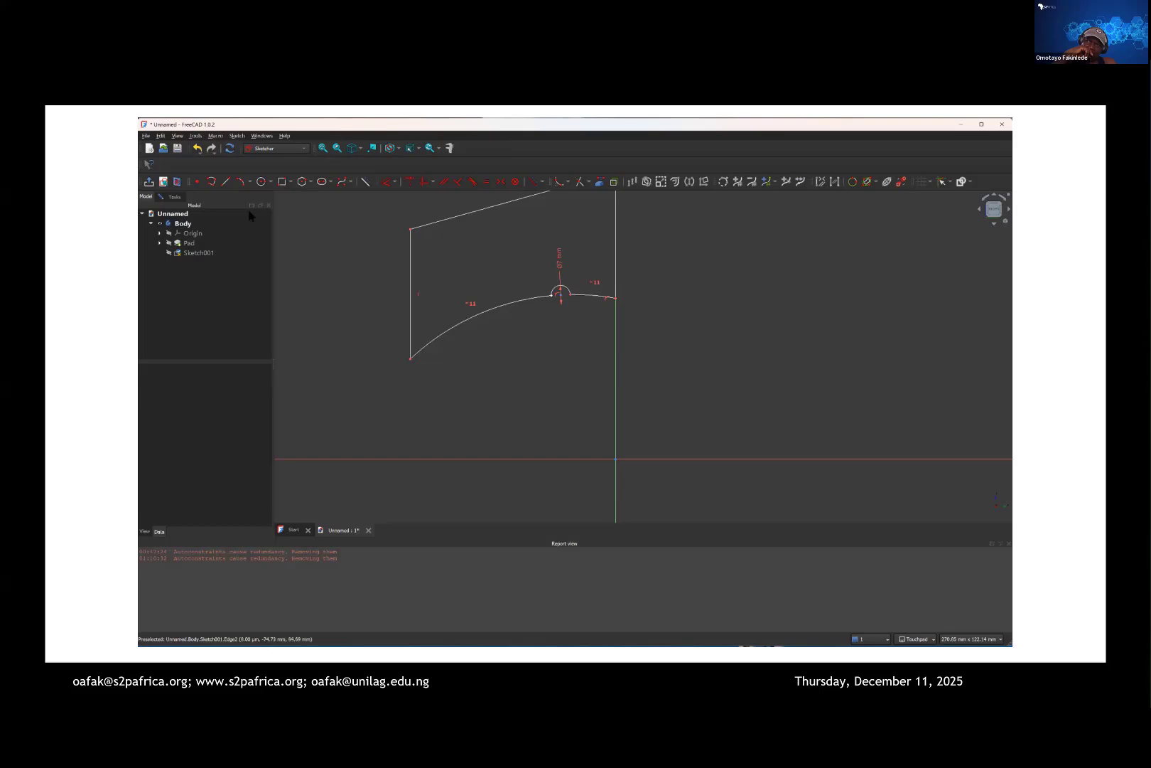
pyautogui.click(175, 198)
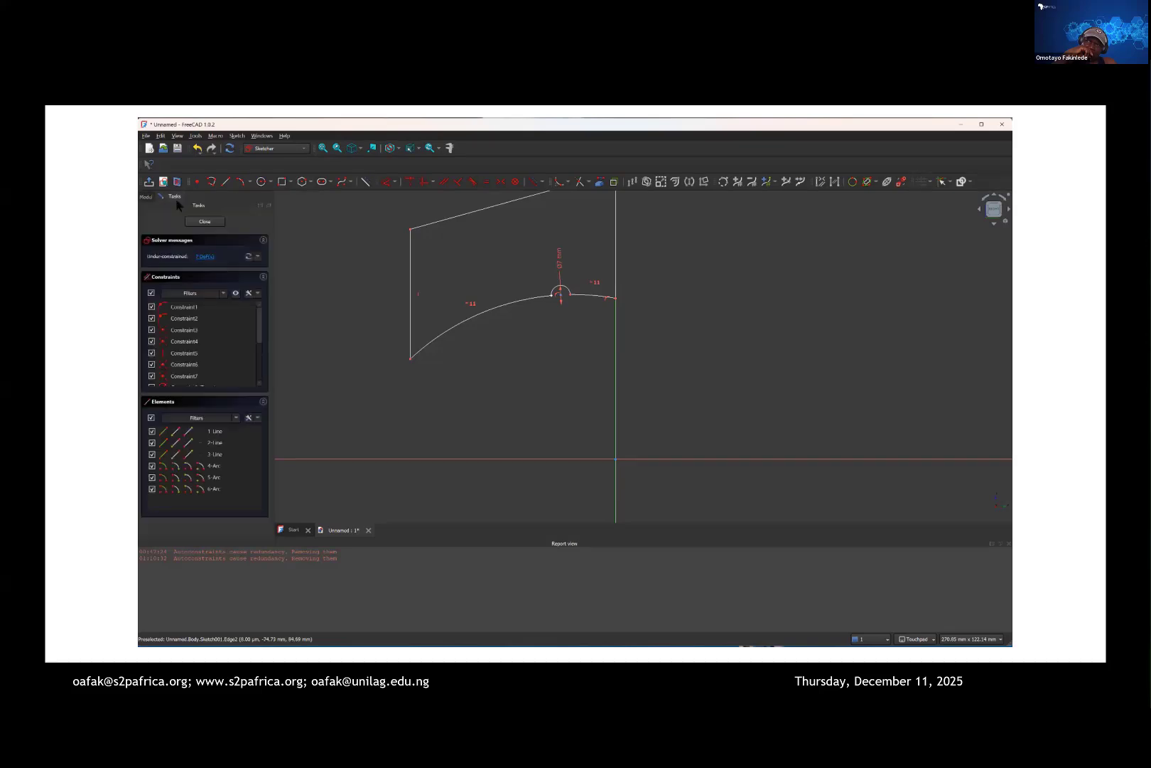
pyautogui.click(205, 222)
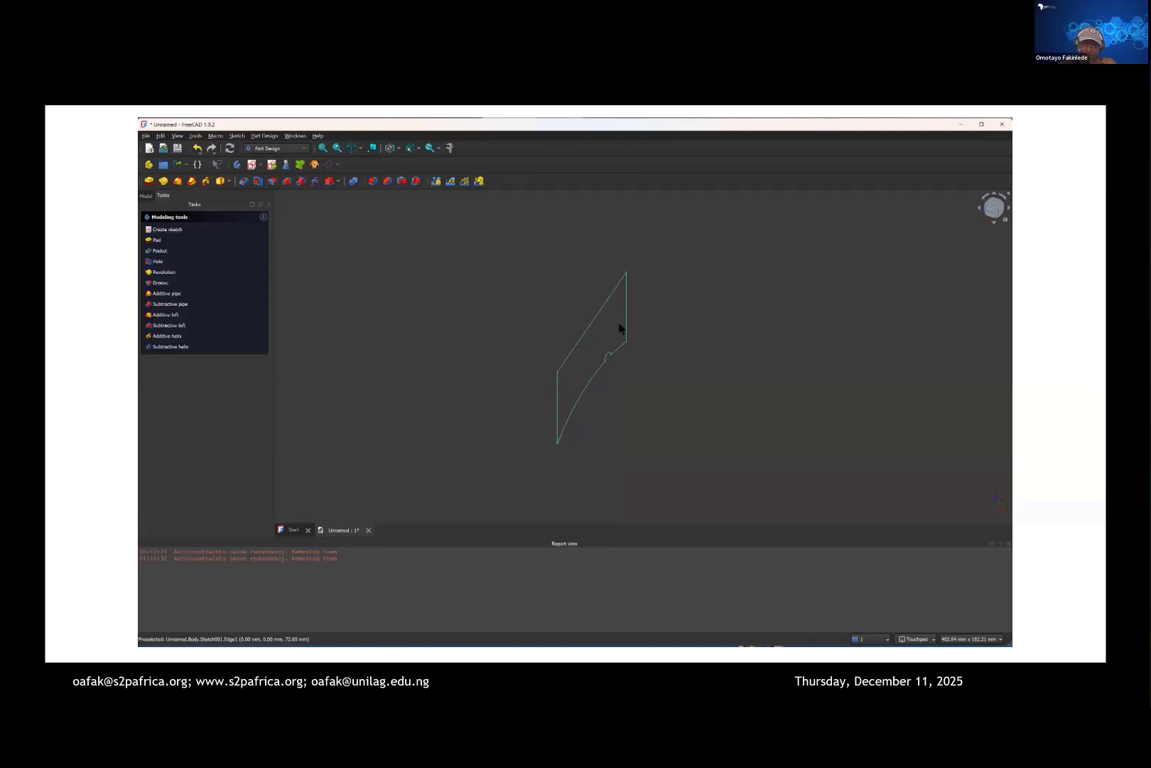
# Step: Show the padded solid and cut it with a reversed 360° groove of the side profile about the vertical sketch axis
pyautogui.click(146, 195)
pyautogui.keyDown('ctrl'); pyautogui.click(173, 242); pyautogui.keyUp('ctrl')
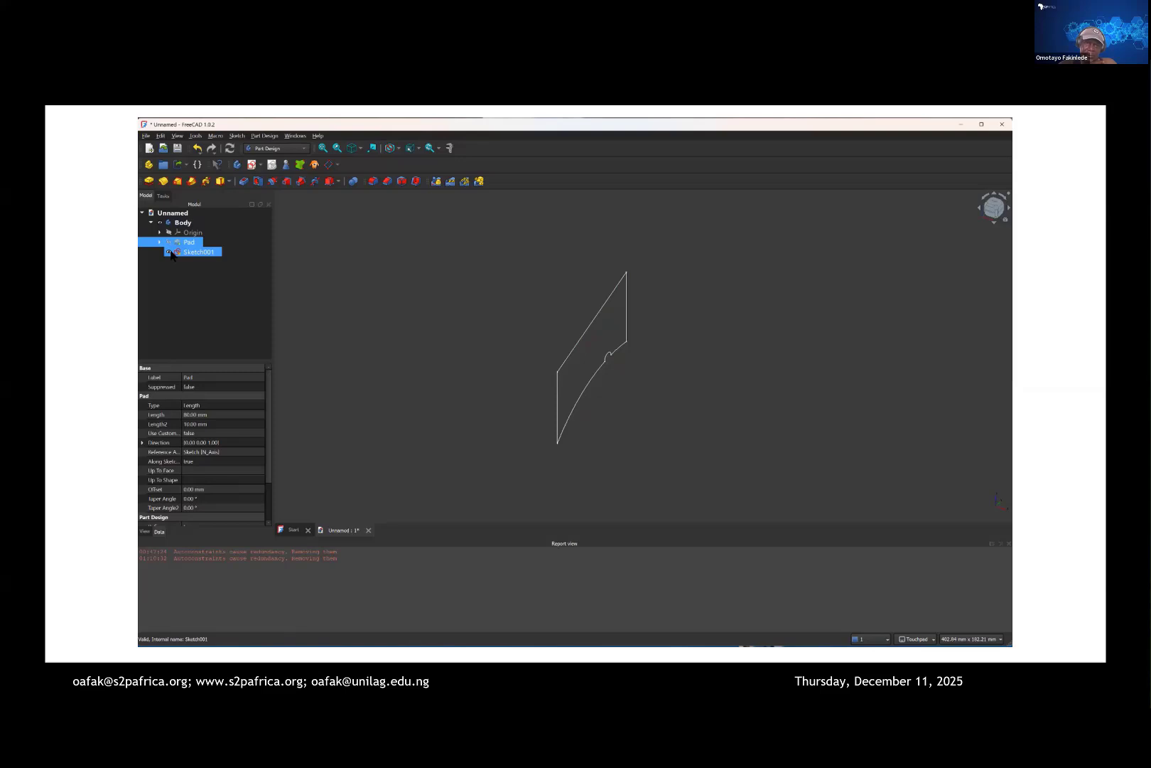
pyautogui.click(168, 243)
pyautogui.click(306, 224)
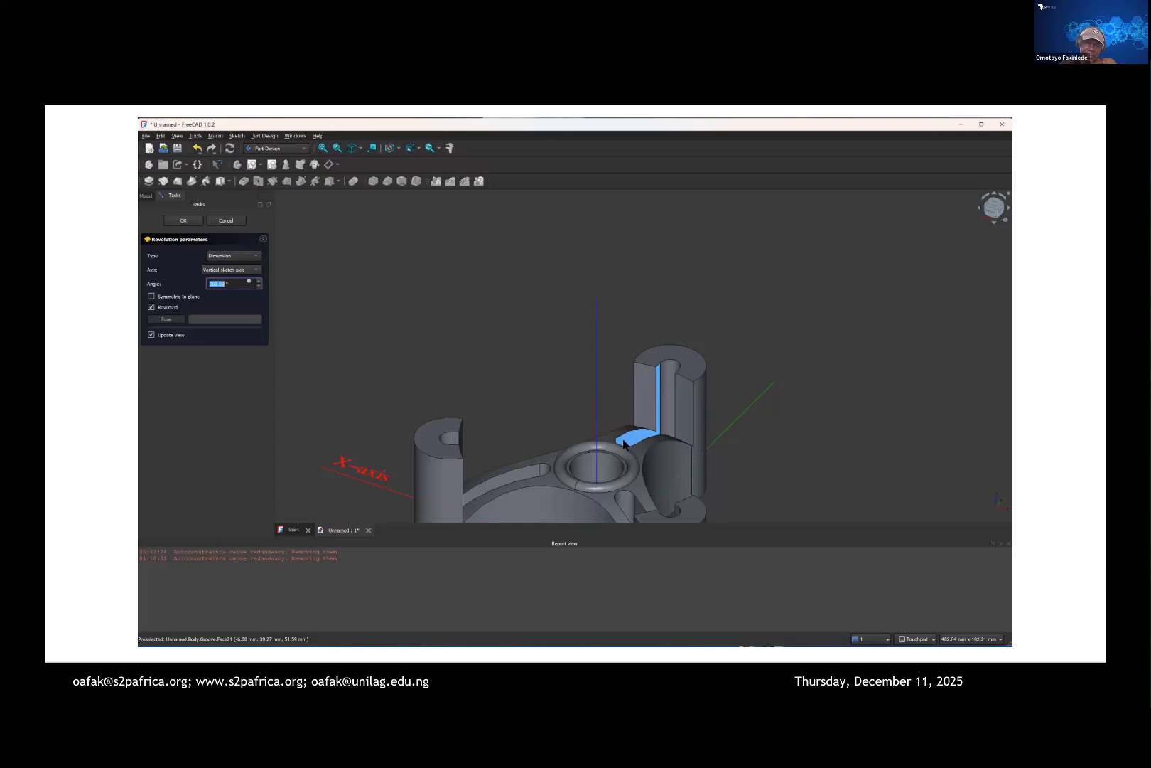
pyautogui.moveTo(623, 444); pyautogui.dragTo(601, 305, button='middle')
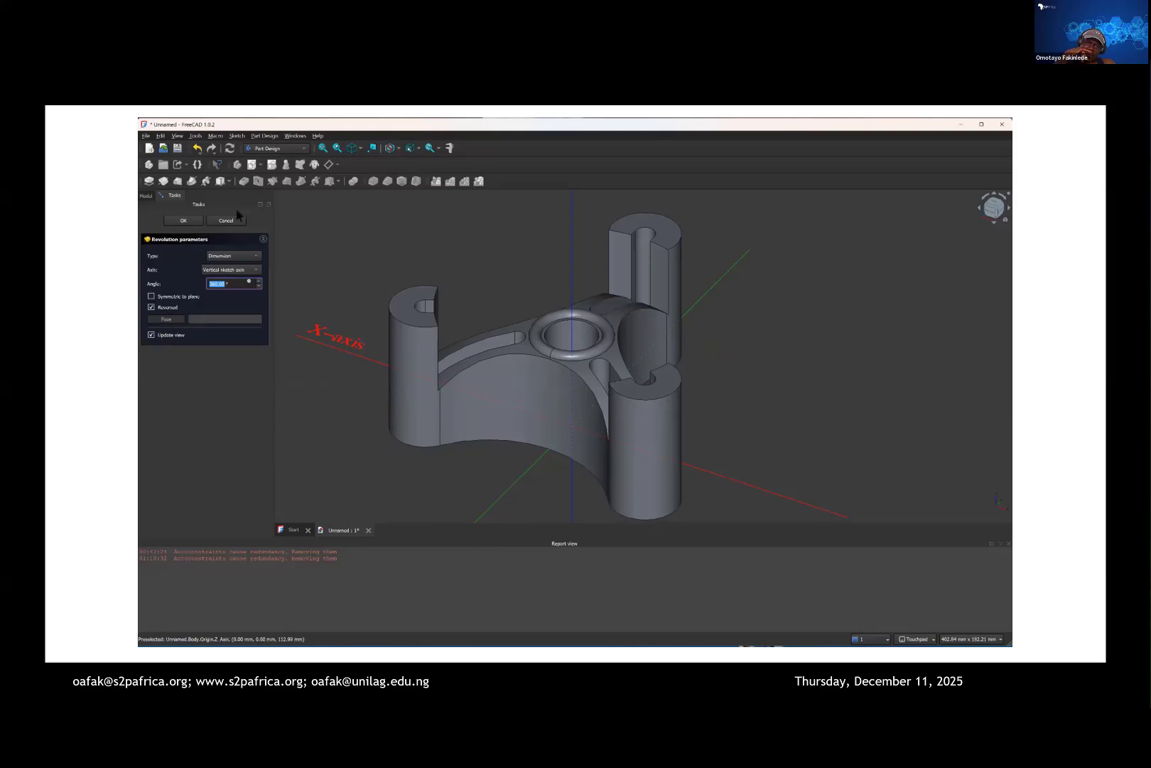
pyautogui.click(187, 220)
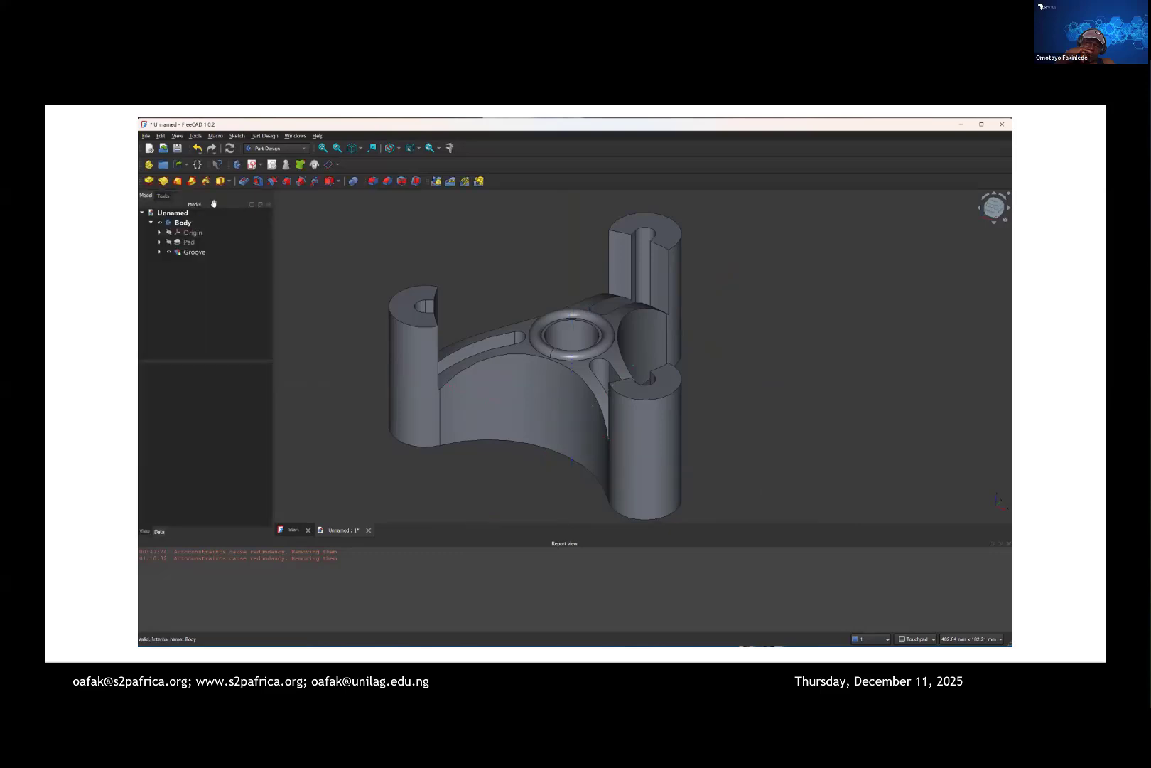
# Step: Reopen the groove's sketch and move the profile's lower outer corner outwards to about 110 mm from the vertical axis
pyautogui.click(159, 253)
pyautogui.click(205, 262)
pyautogui.rightClick(206, 261)
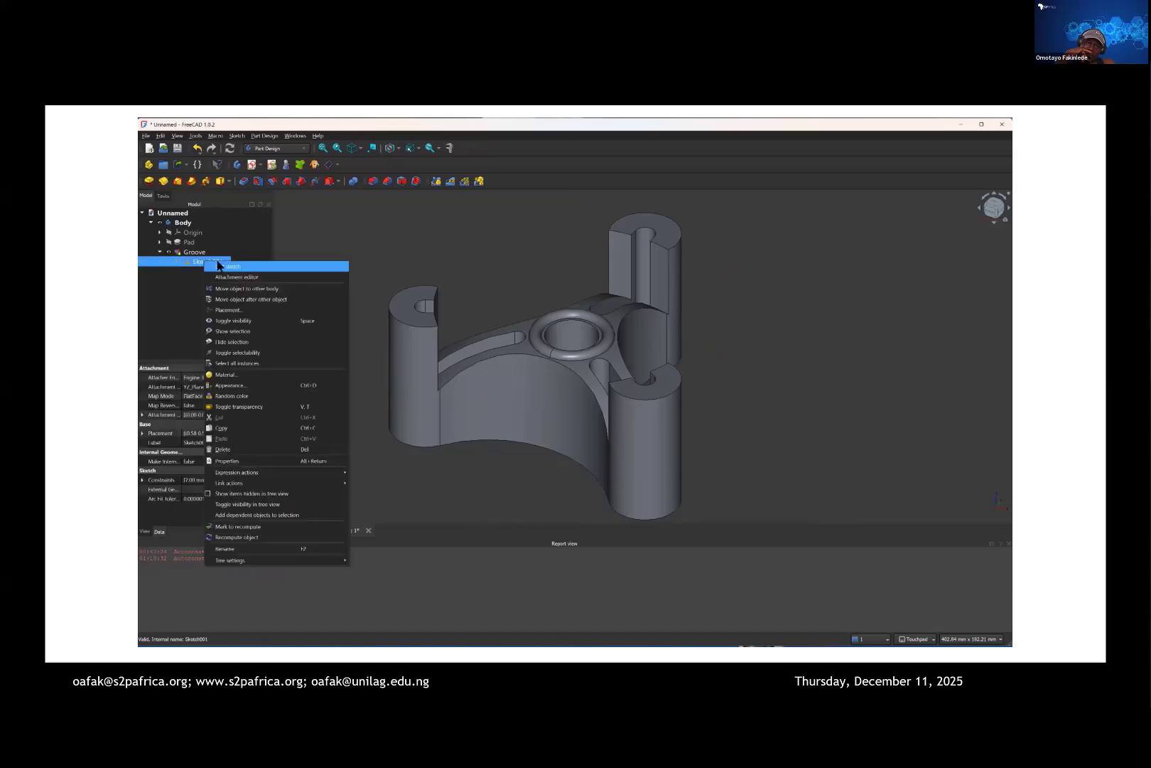
pyautogui.click(228, 266)
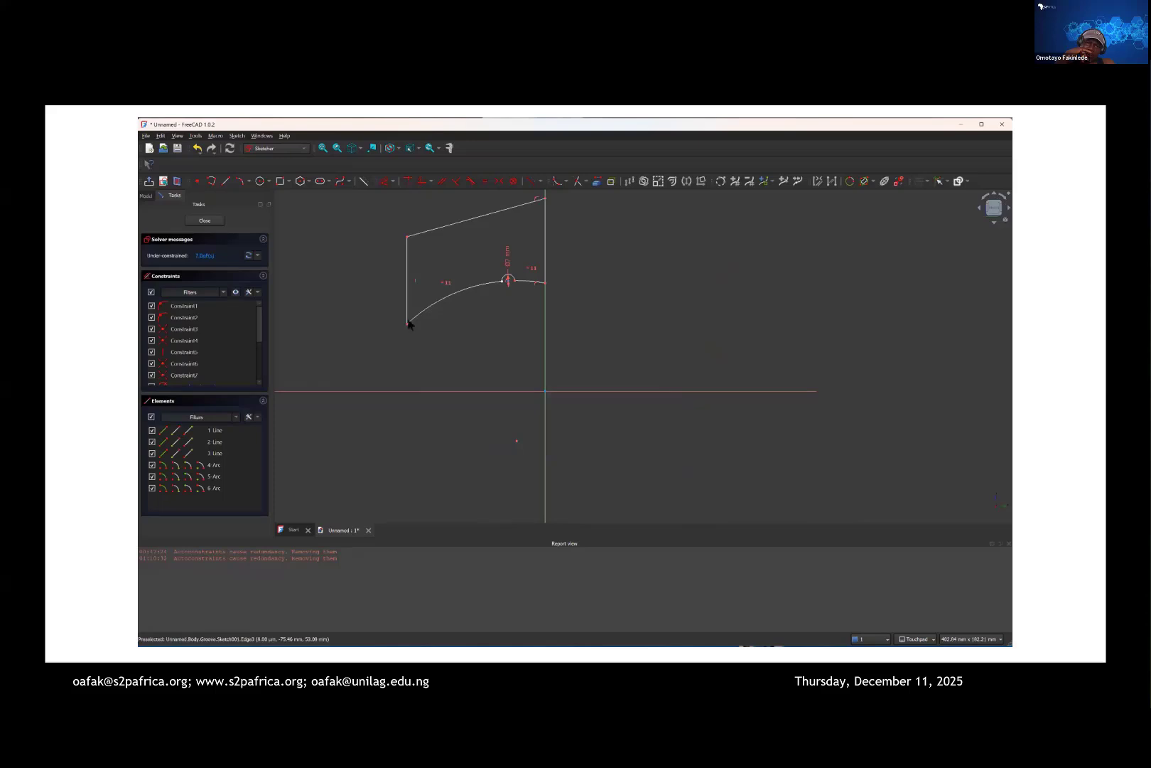
pyautogui.moveTo(409, 324); pyautogui.dragTo(343, 340)
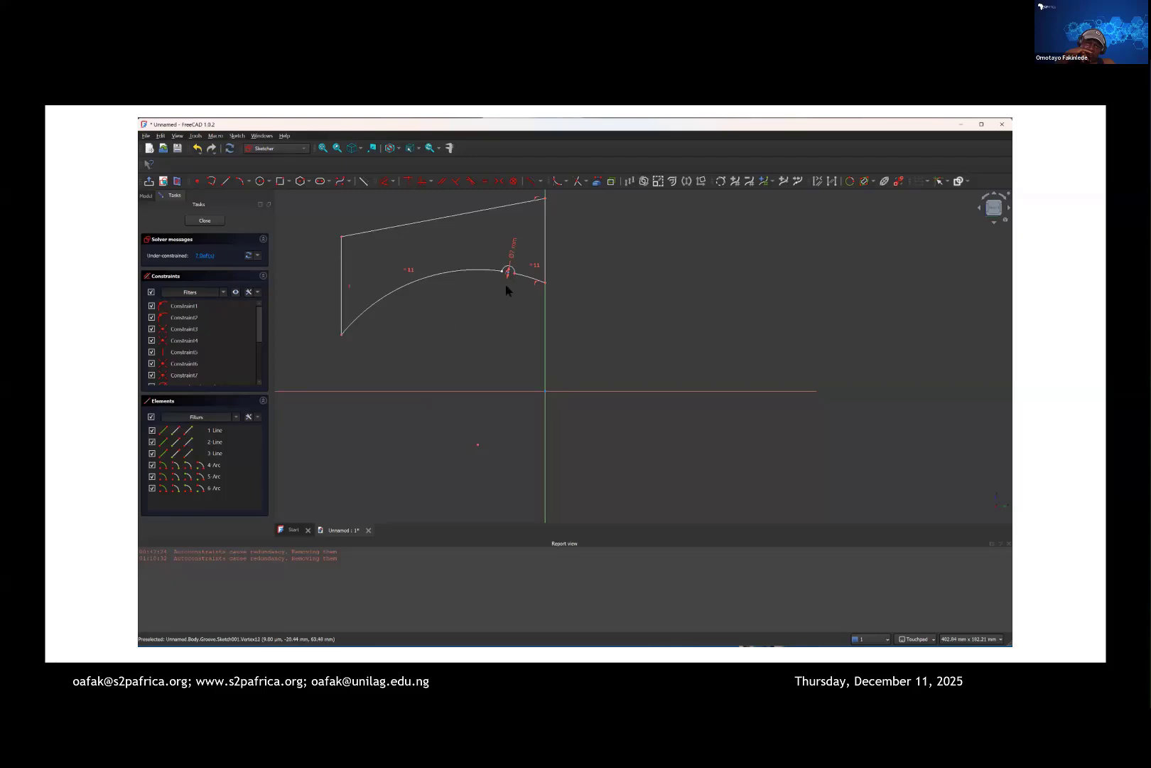
# Step: Lower the half-round bump slightly, close the sketch and view the recut solid
pyautogui.scroll(2, 505, 286)
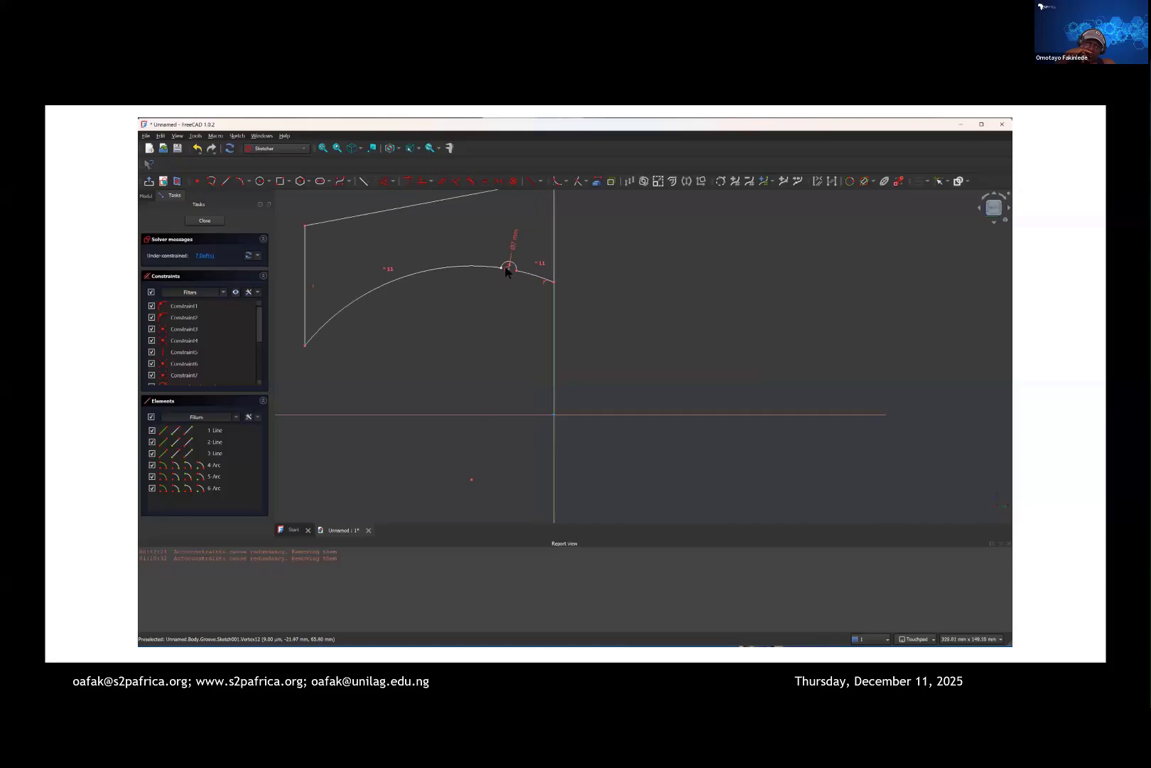
pyautogui.moveTo(507, 271); pyautogui.dragTo(507, 278)
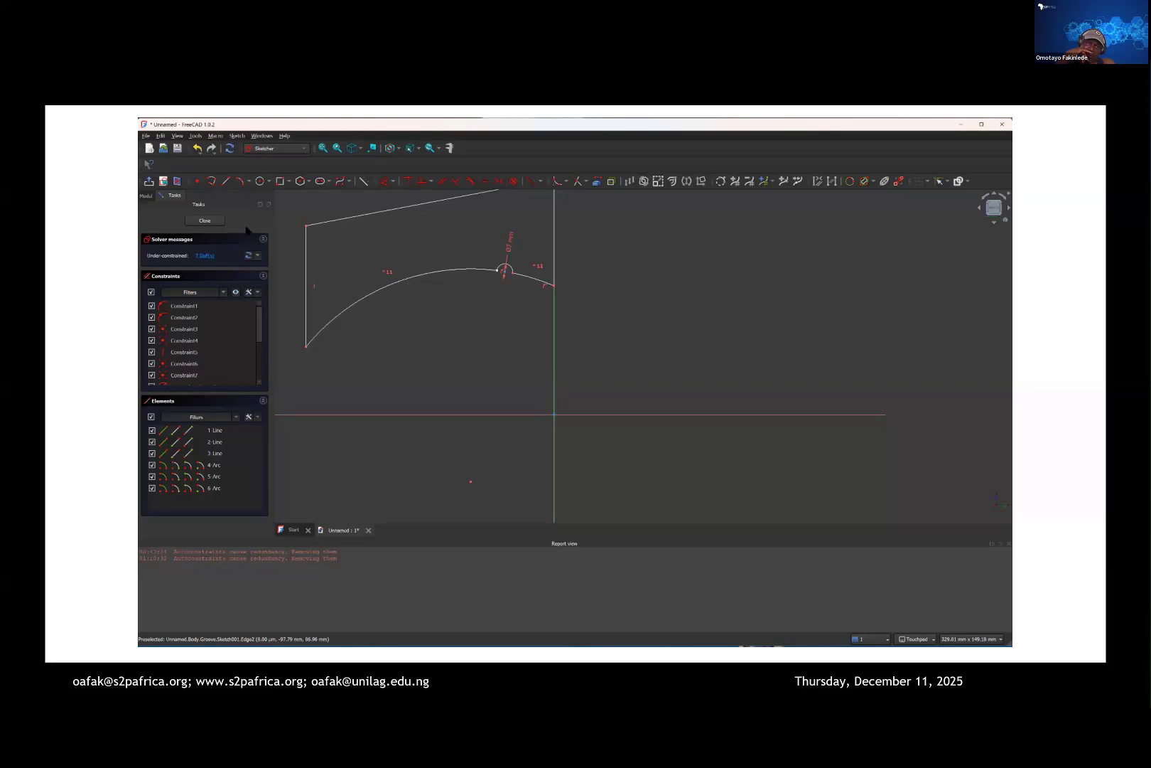
pyautogui.click(204, 221)
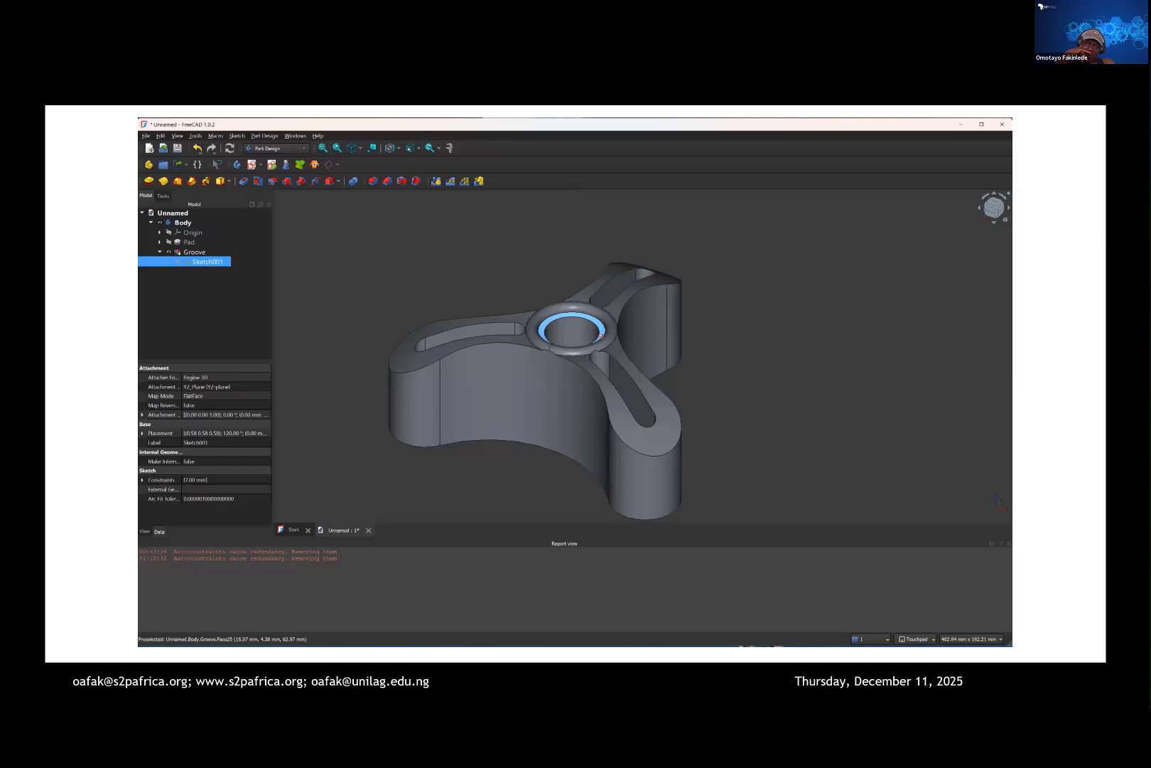
pyautogui.moveTo(601, 334)
pyautogui.mouseDown(button='middle')
pyautogui.moveTo(617, 377)
pyautogui.moveTo(460, 359)
pyautogui.moveTo(680, 459)
pyautogui.moveTo(578, 283)
pyautogui.moveTo(555, 353)
pyautogui.moveTo(613, 347)
pyautogui.moveTo(601, 348)
pyautogui.mouseUp(button='middle')
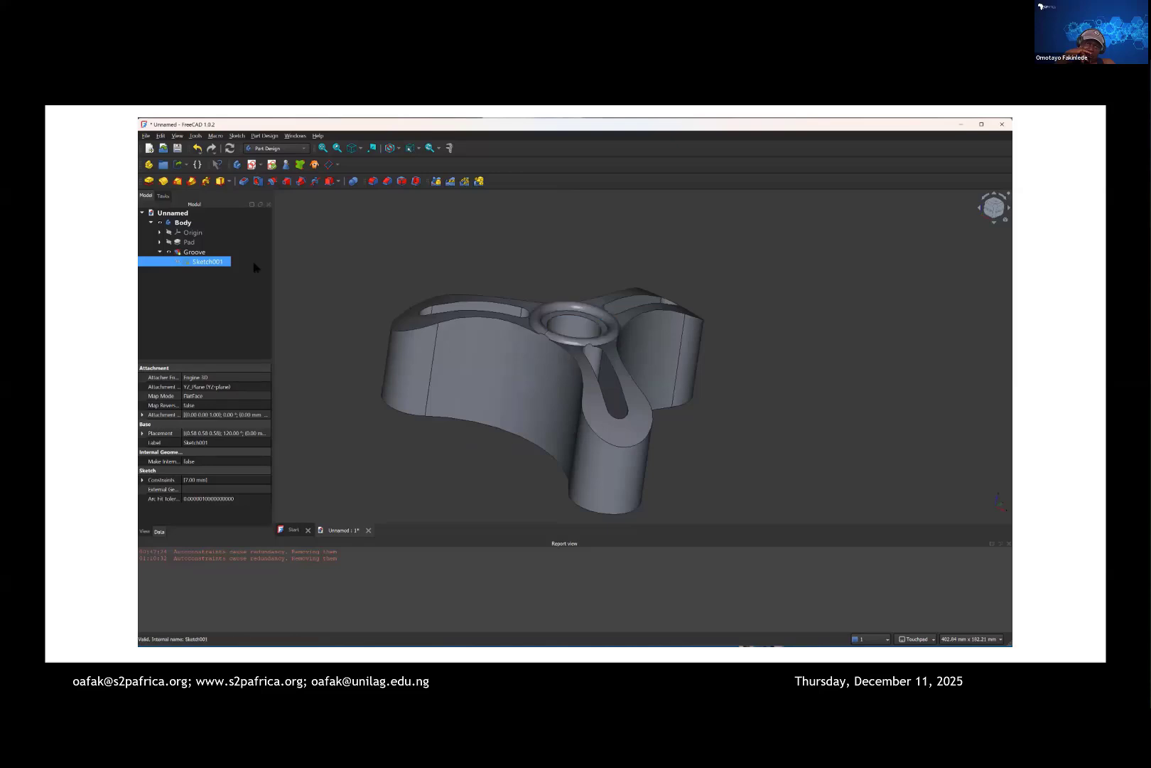
# Step: Create a sketch on the YZ plane and draw a four-sided outline from the vertical axis to about 105 mm left, its outer edge about 32 mm long
pyautogui.click(252, 165)
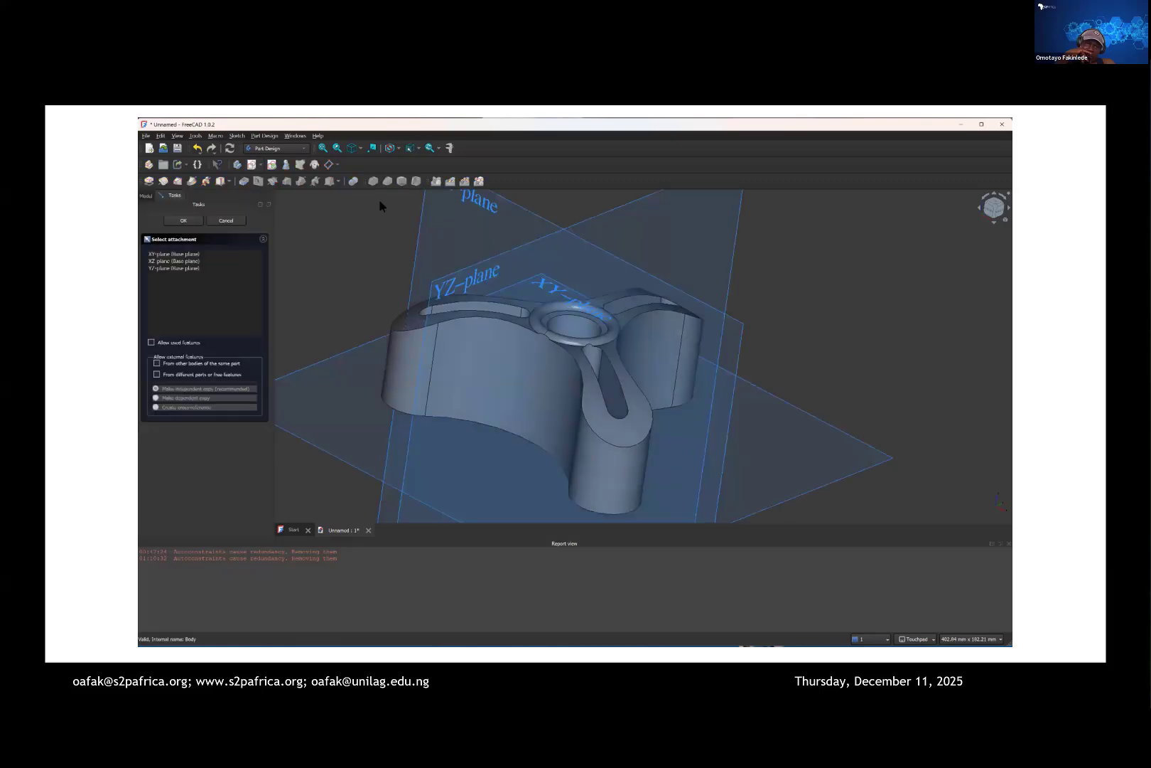
pyautogui.click(476, 284)
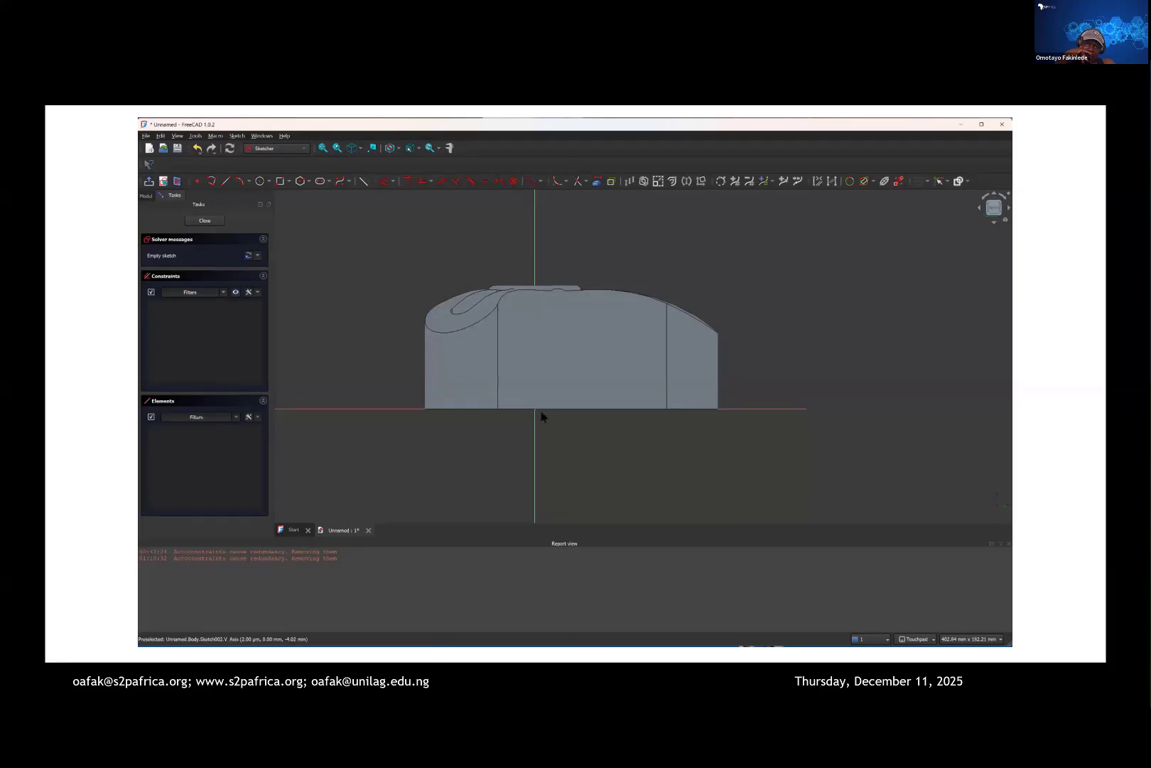
pyautogui.click(227, 182)
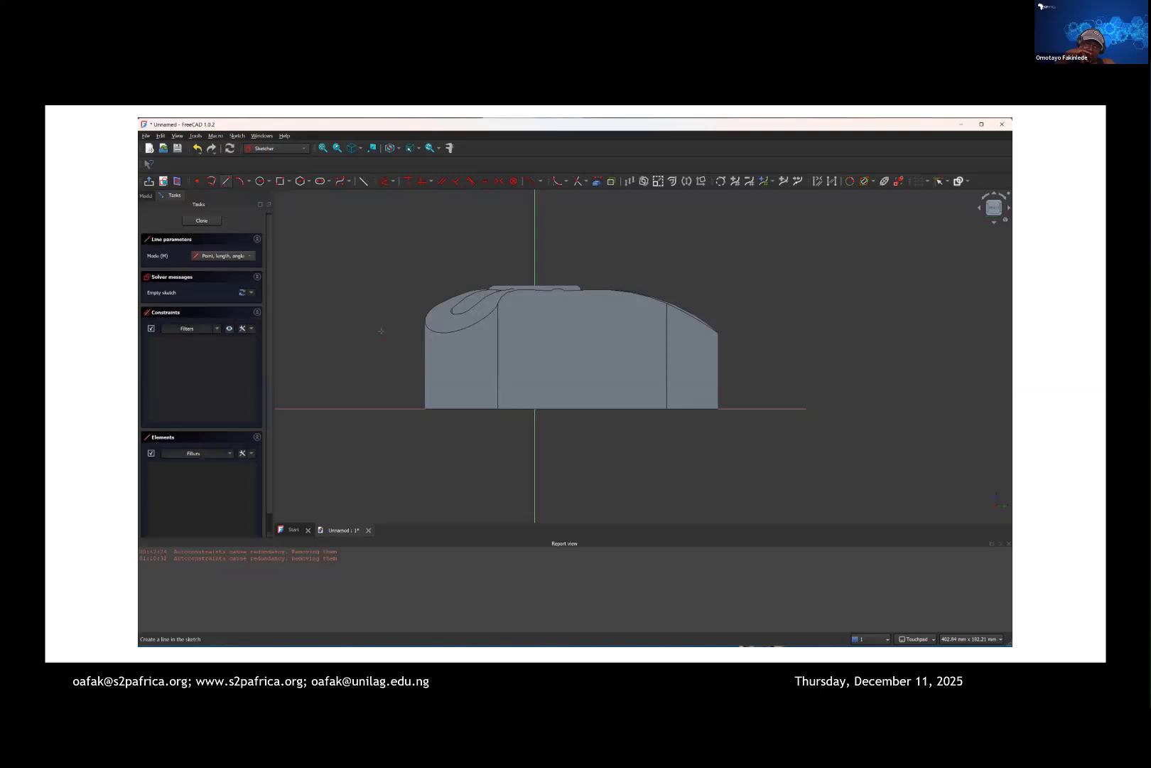
pyautogui.click(212, 185)
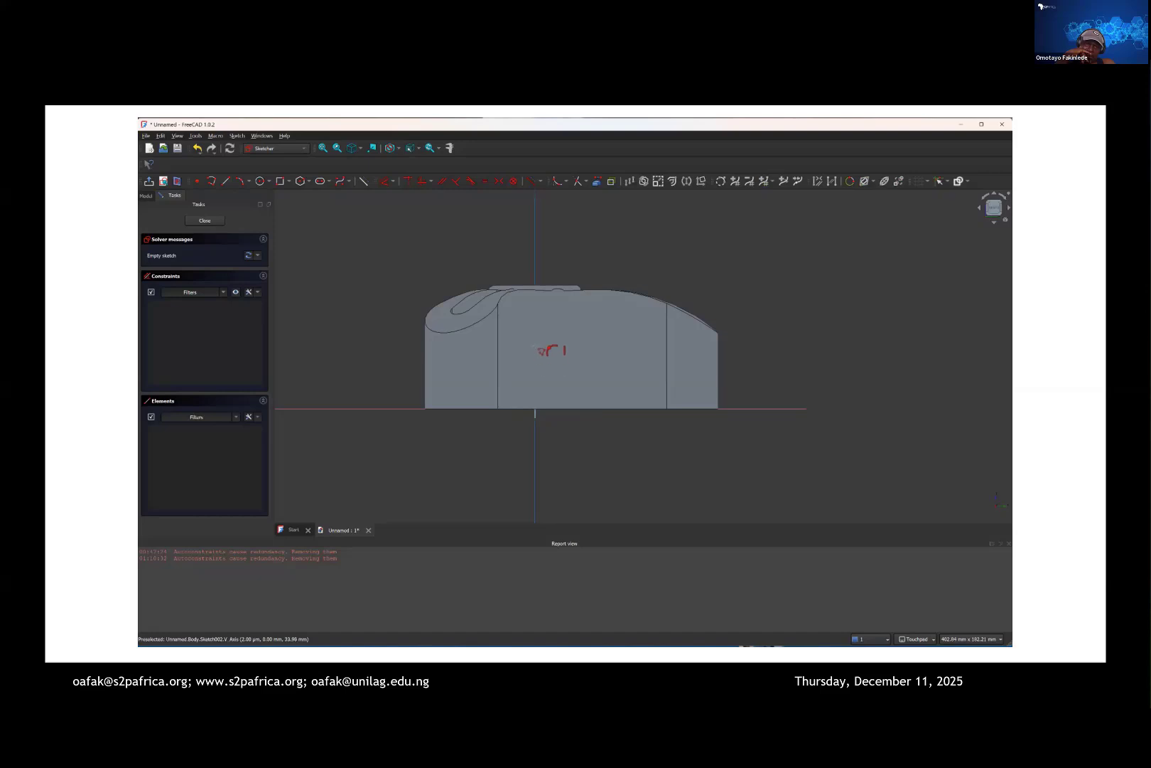
pyautogui.click(535, 347)
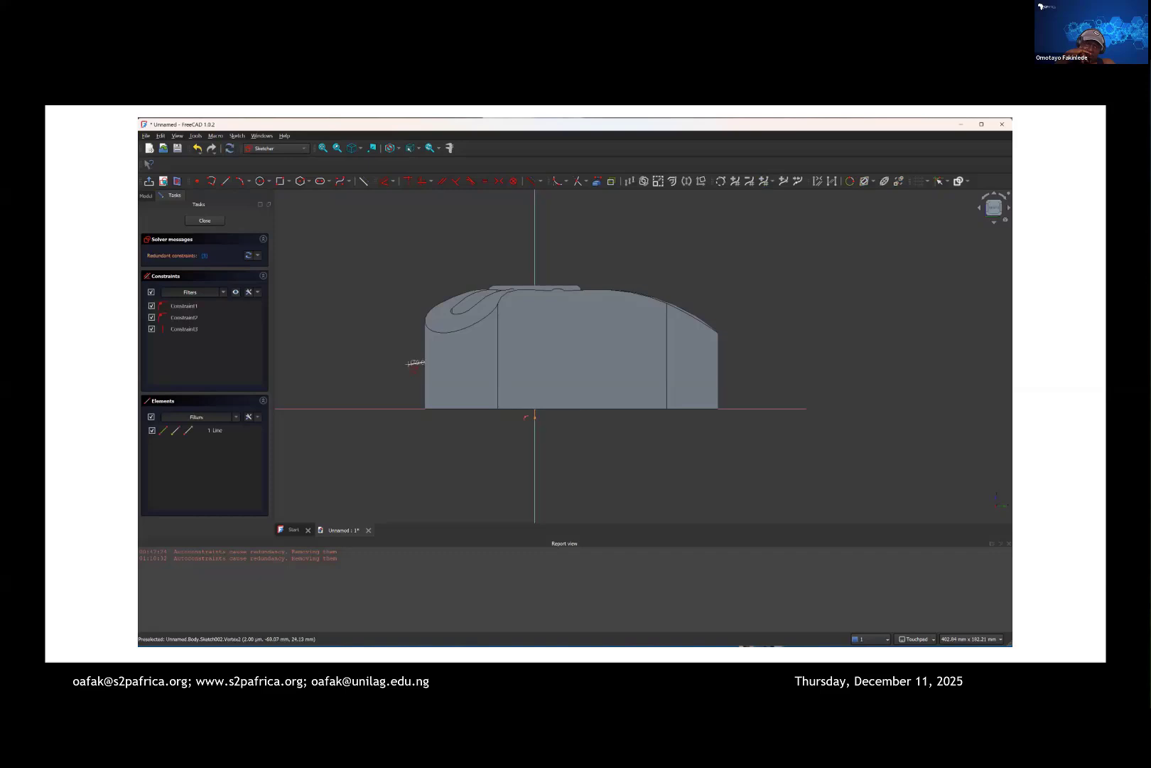
pyautogui.click(424, 359)
pyautogui.click(344, 369)
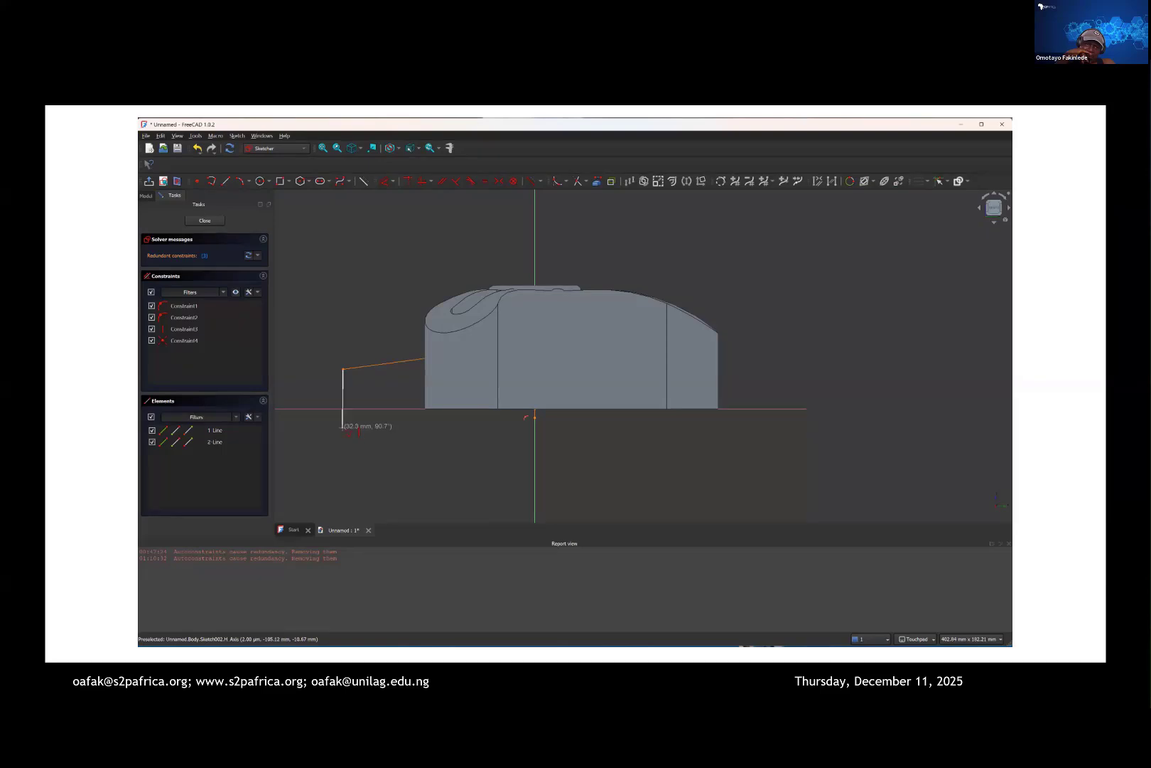
pyautogui.click(343, 426)
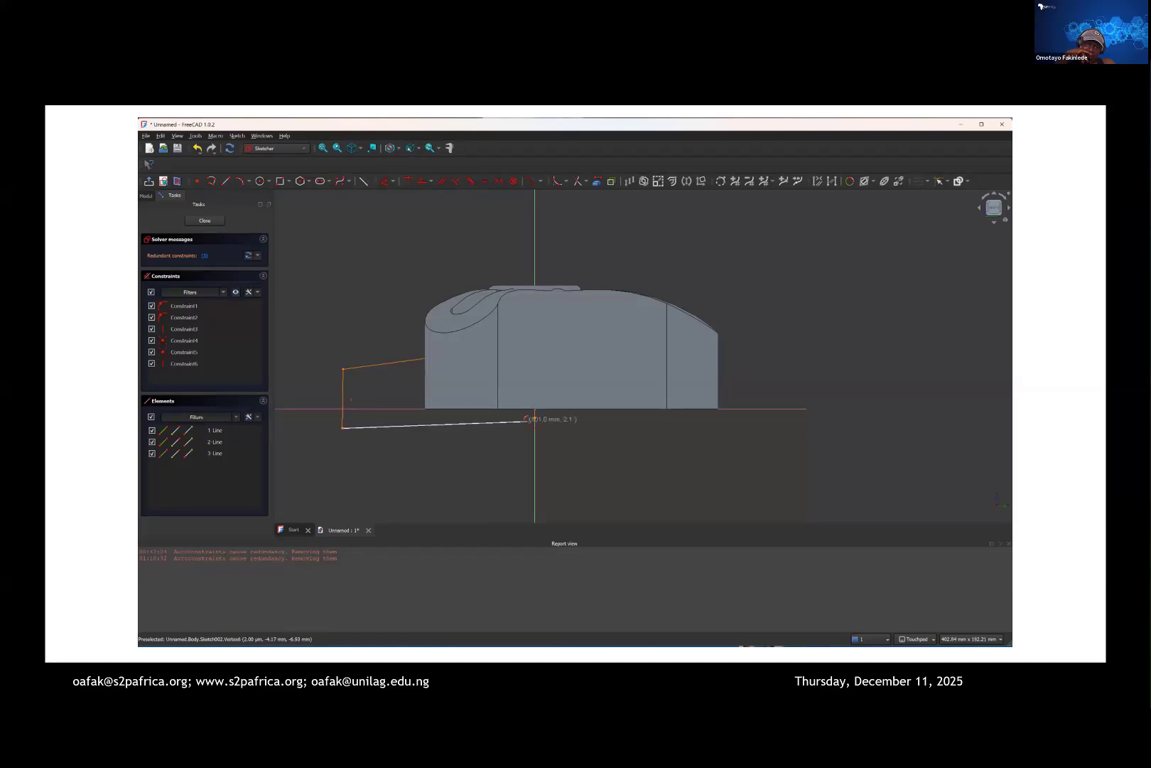
pyautogui.click(534, 418)
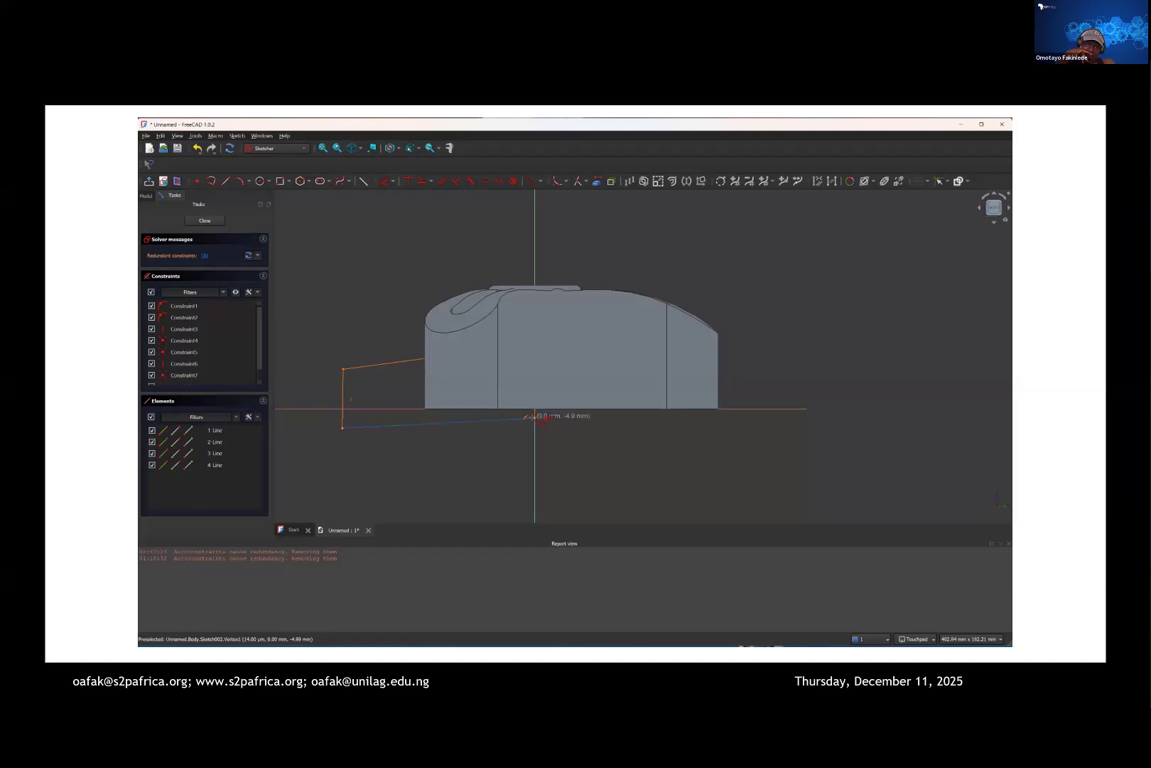
# Step: Hide the grooved solid so that only the new outline is displayed
pyautogui.click(145, 197)
pyautogui.click(197, 271)
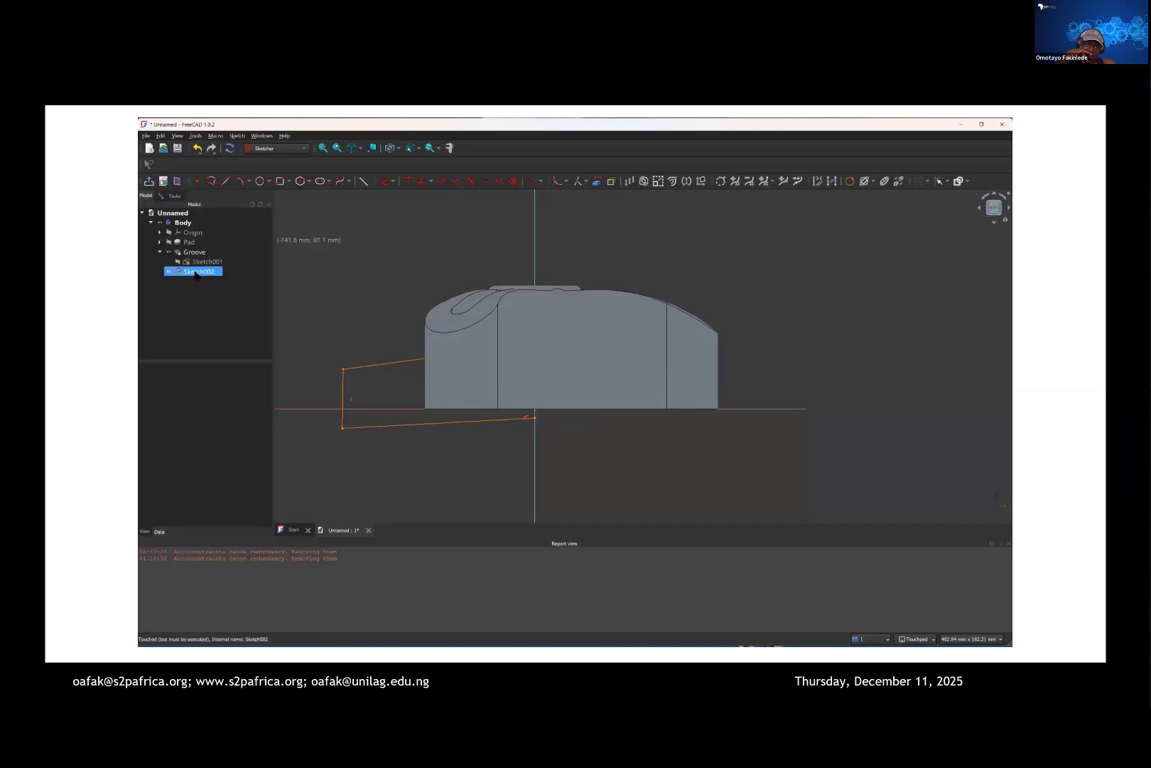
pyautogui.click(192, 262)
pyautogui.click(168, 251)
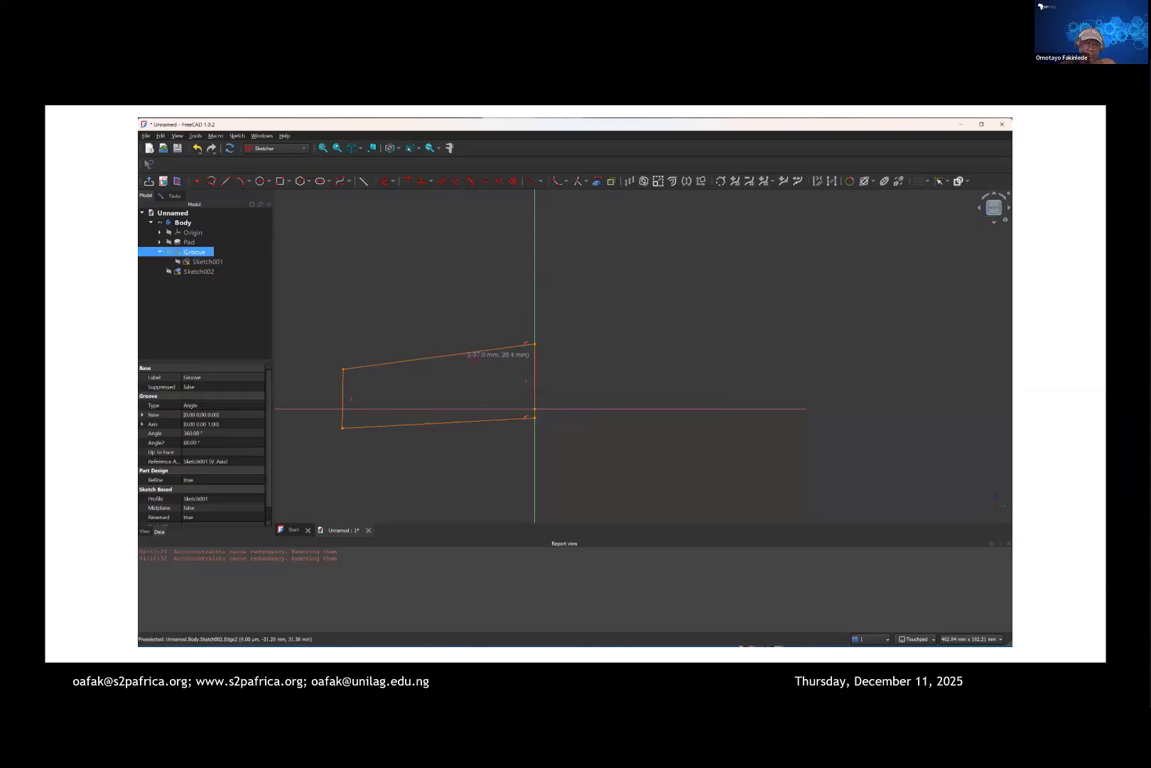
# Step: Draw a circle about 13 mm in diameter centred on the outline's upper sloping edge, about 63 mm left of the vertical axis
pyautogui.click(262, 182)
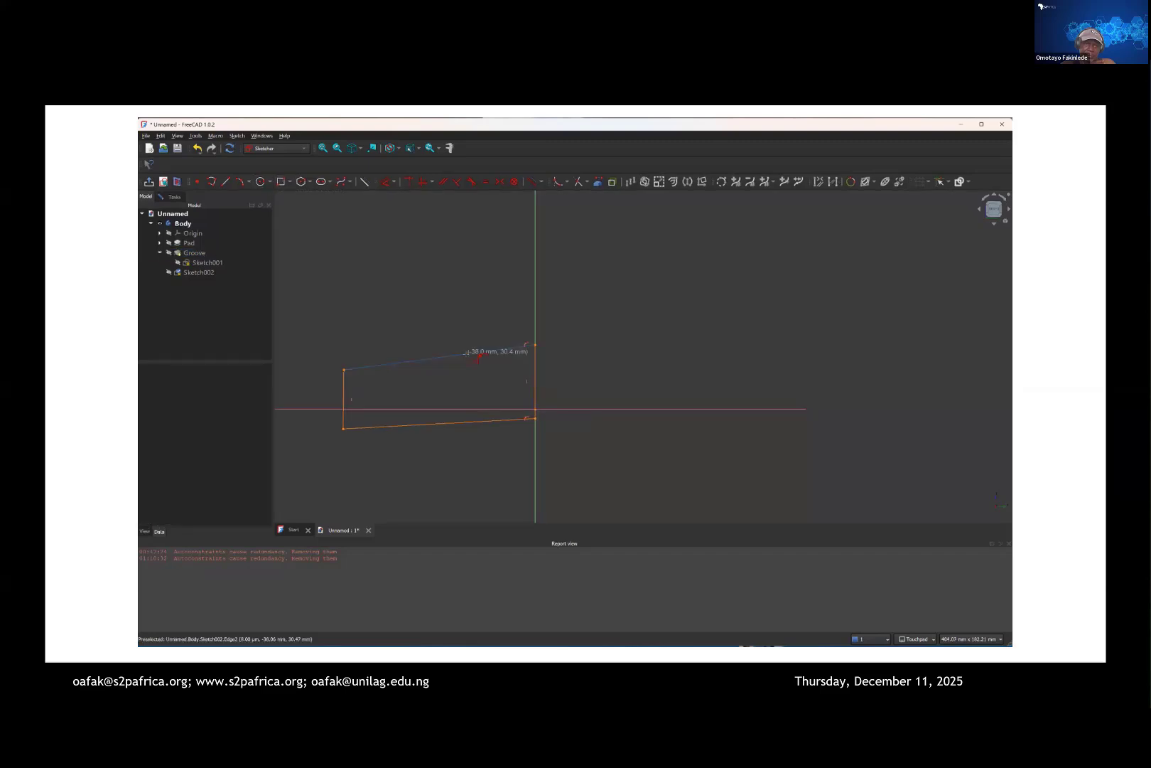
pyautogui.click(420, 359)
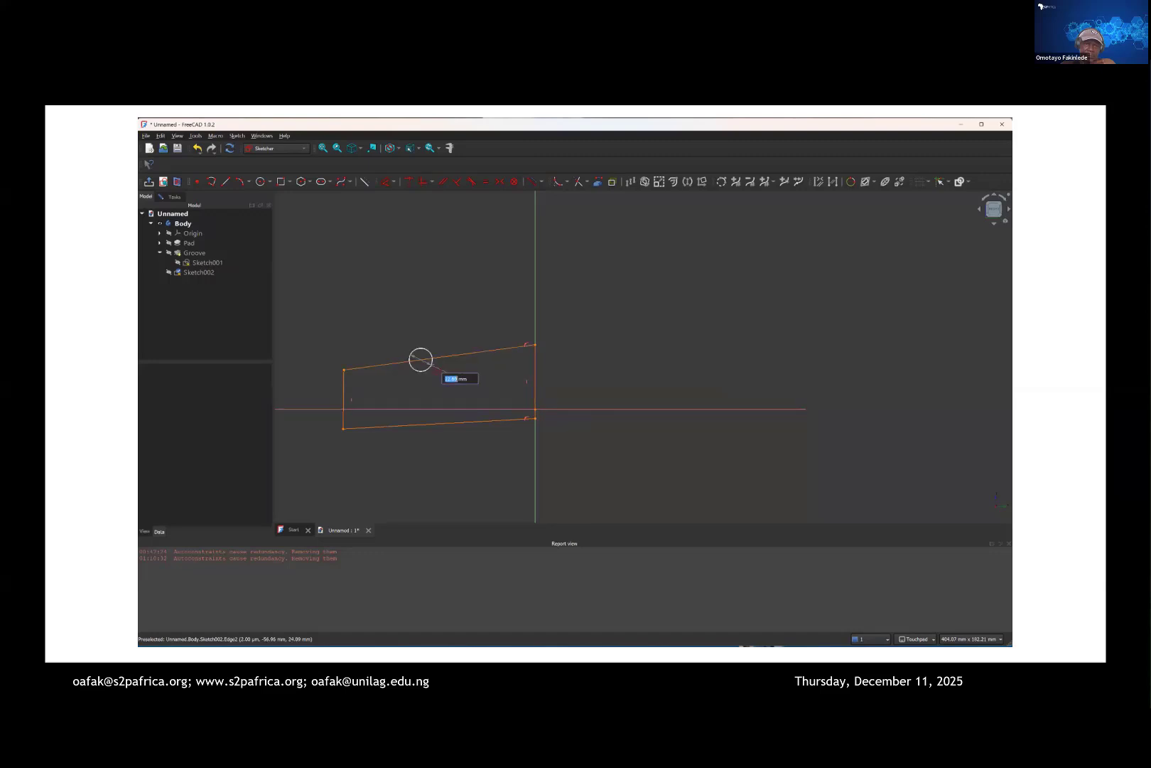
pyautogui.click(430, 365)
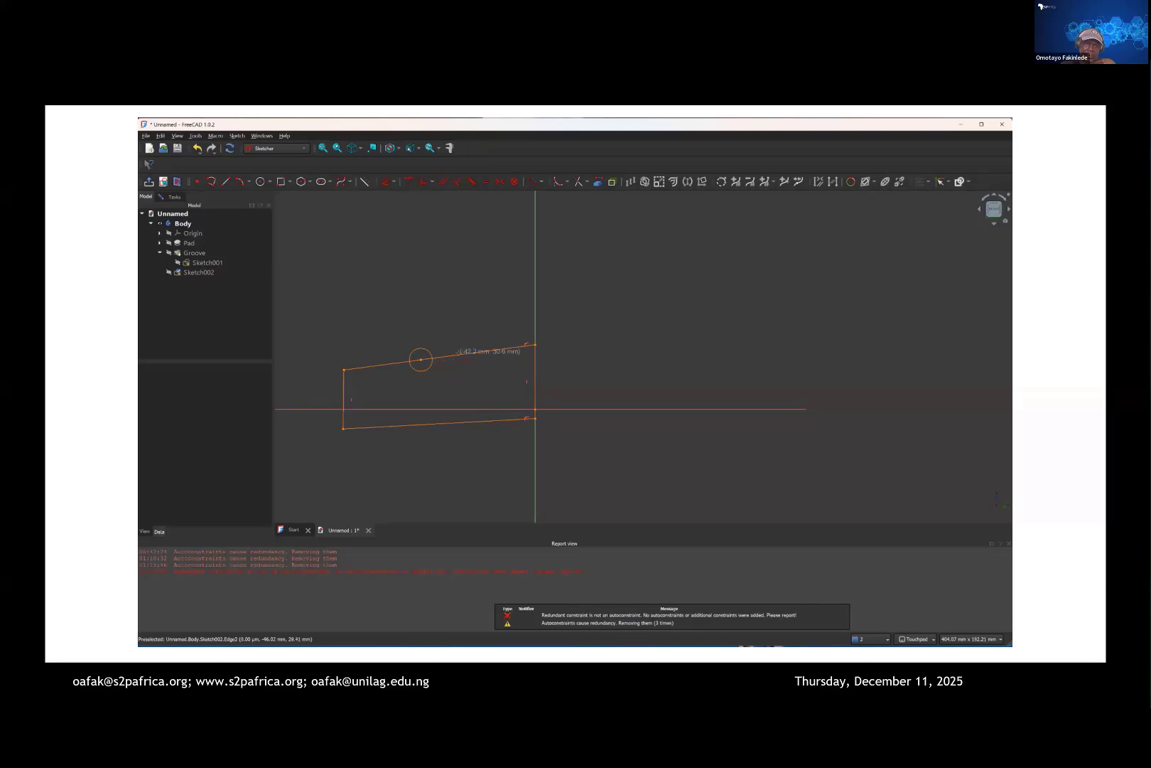
pyautogui.click(432, 354)
# Step: Draw a small rectangle across the upper sloping edge, between the circle and the vertical axis
pyautogui.click(283, 184)
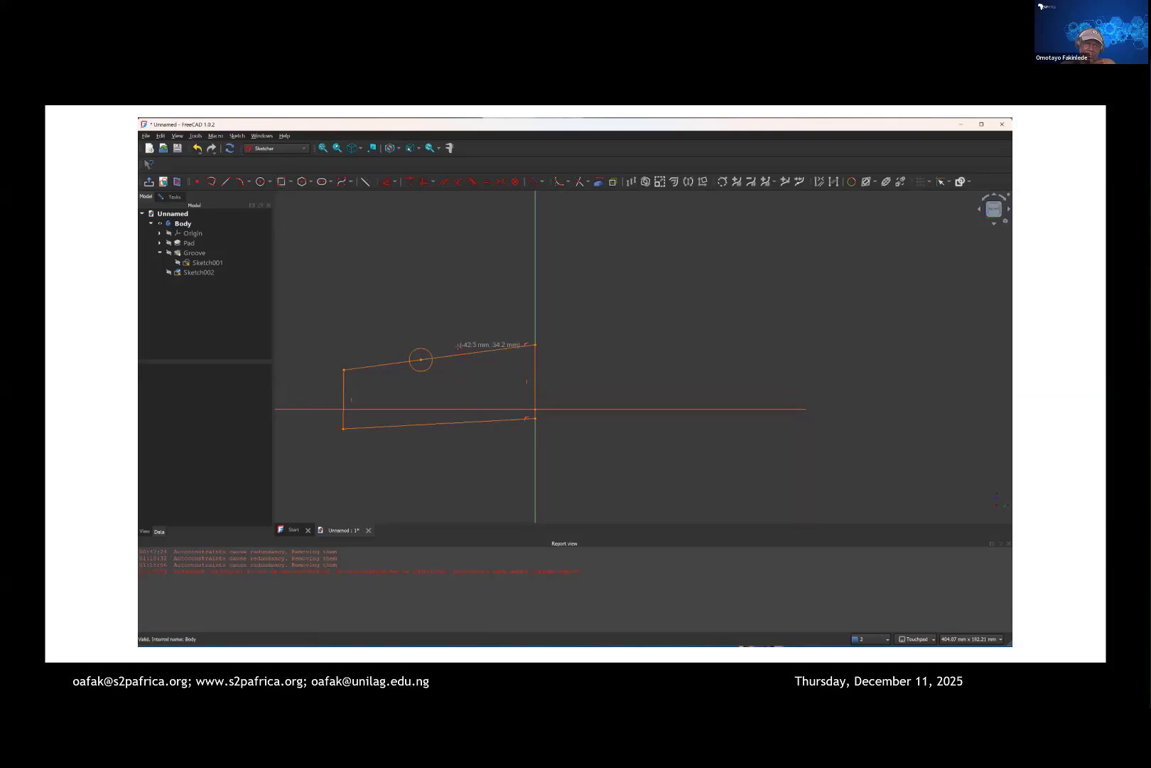
pyautogui.click(457, 351)
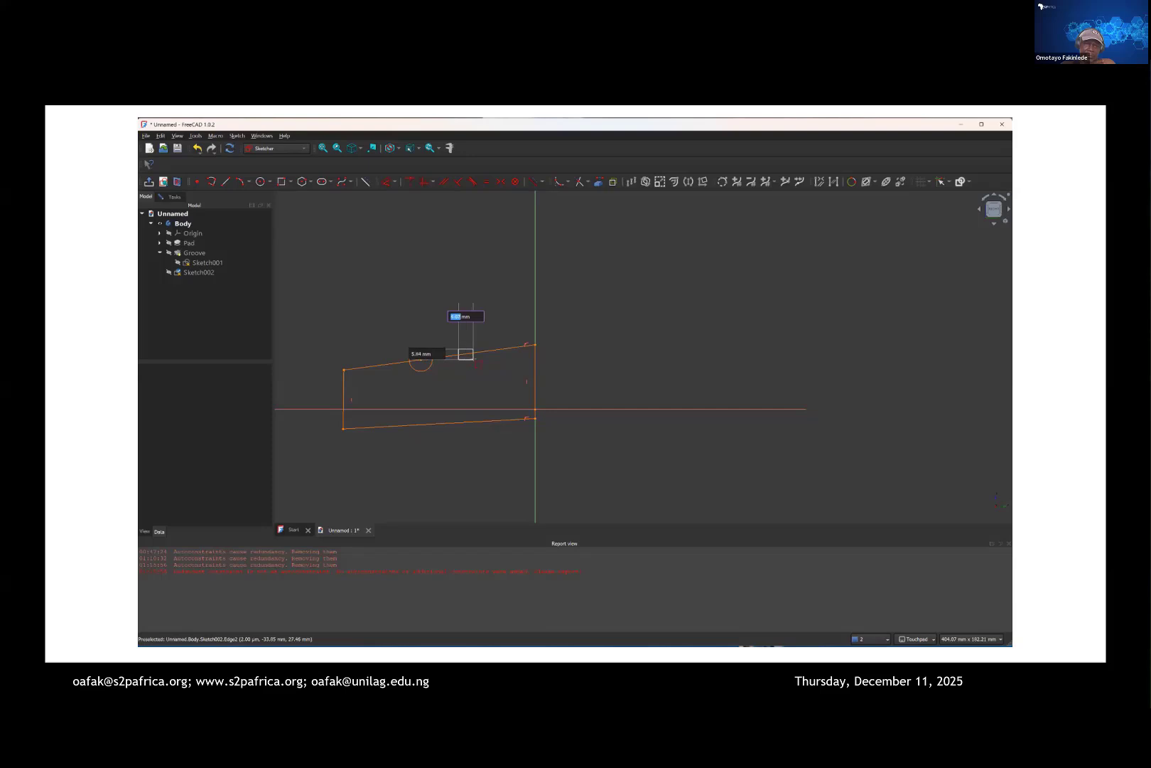
pyautogui.click(466, 359)
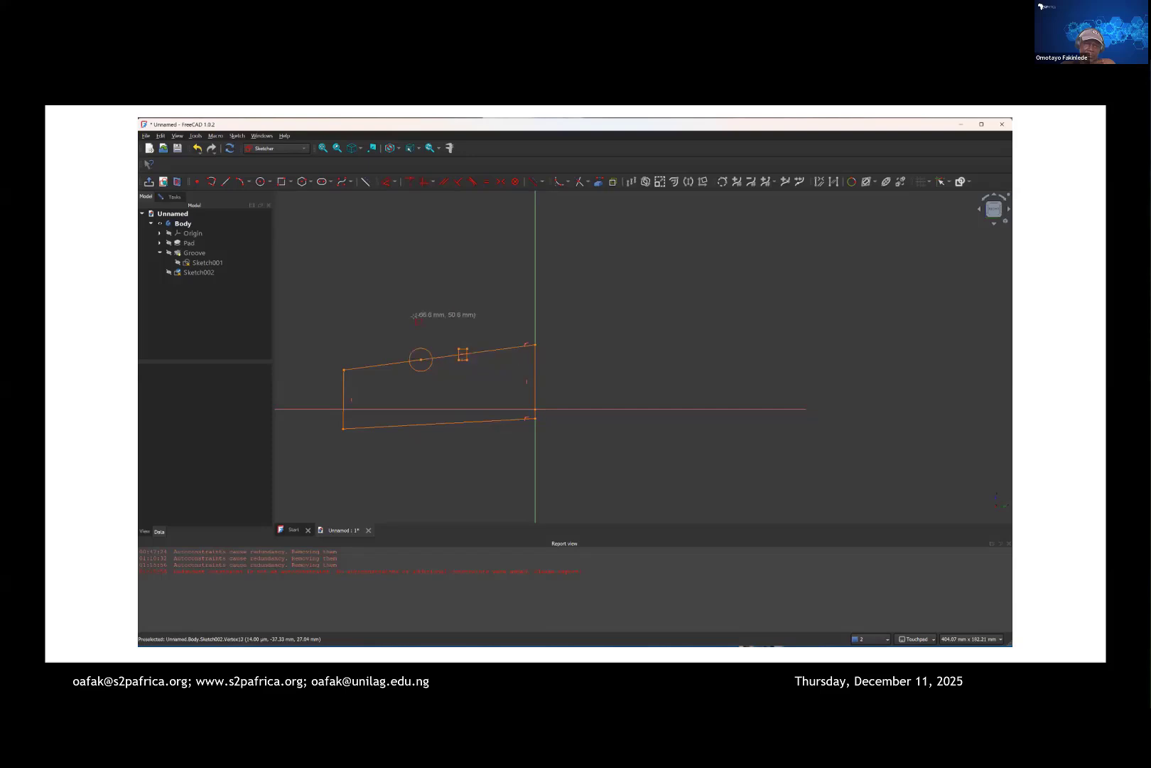
pyautogui.press('Escape')
# Step: Trim the circle to a half-round bump and the rectangle to an open-topped notch, removing the edge segments inside them
pyautogui.click(430, 358)
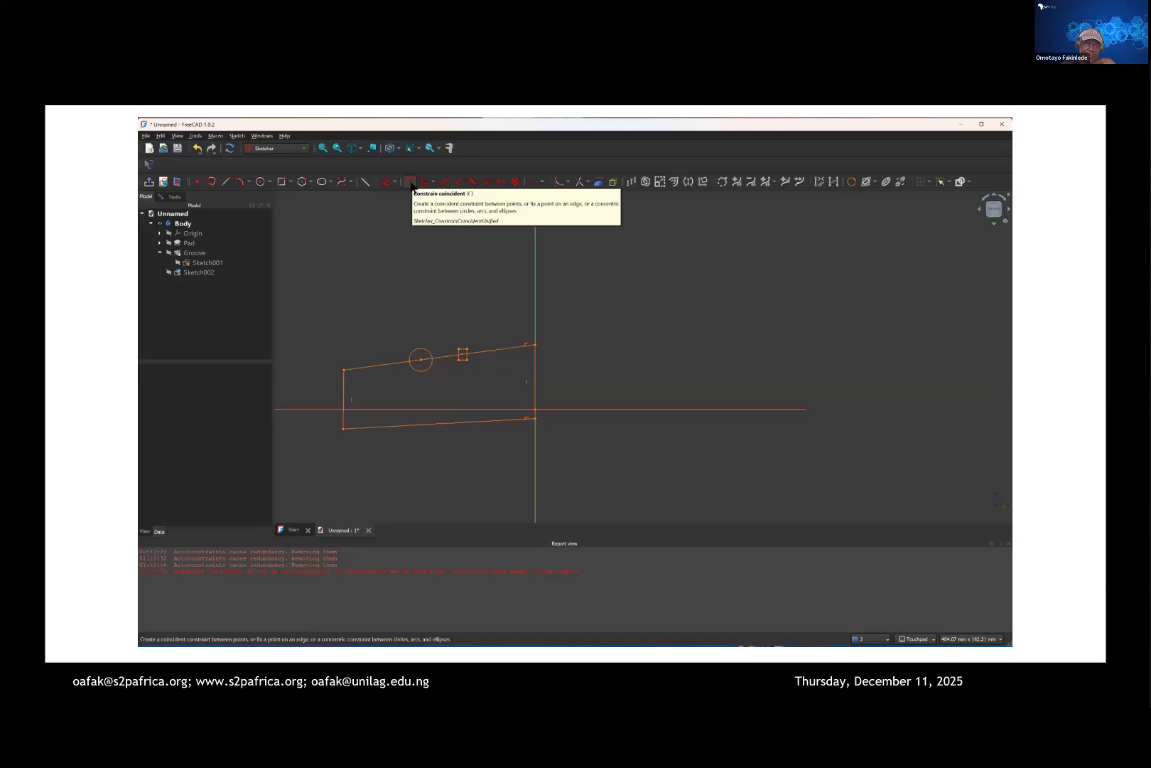
pyautogui.click(579, 184)
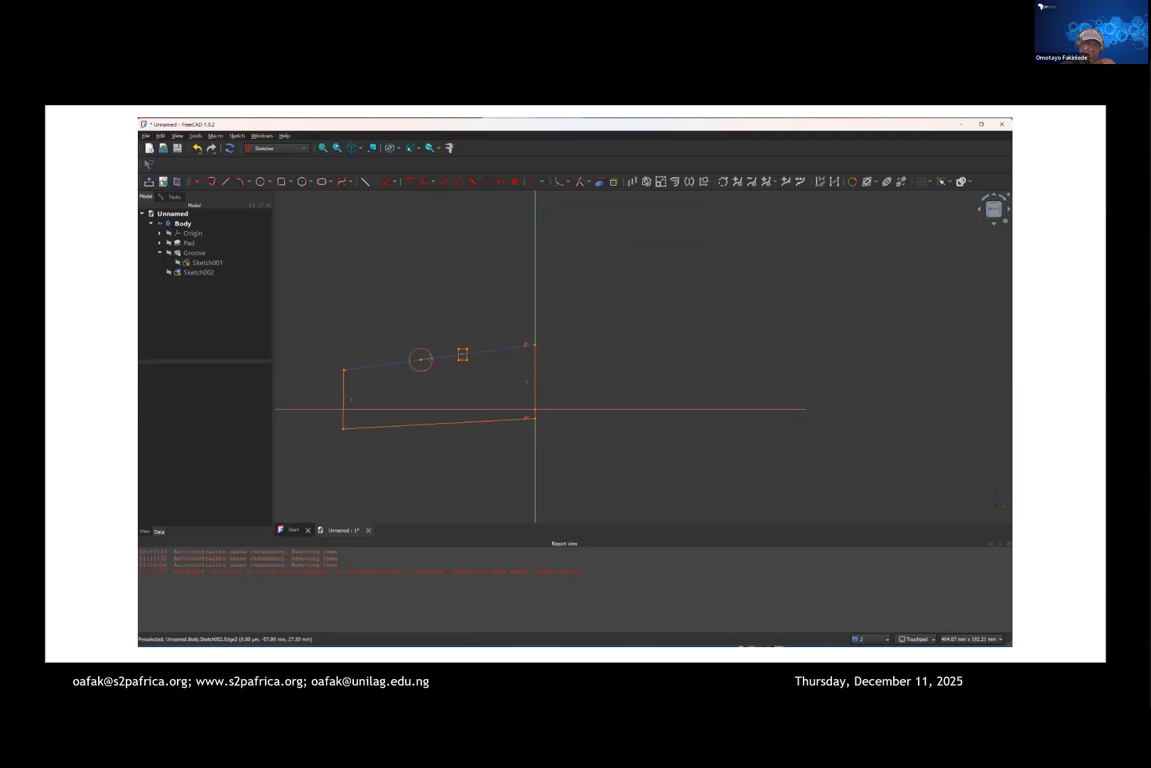
pyautogui.click(428, 361)
pyautogui.click(427, 370)
pyautogui.click(463, 353)
pyautogui.click(460, 355)
# Step: Show the grooved solid again together with the finished outline sketch, outside sketch editing
pyautogui.click(177, 253)
pyautogui.click(182, 274)
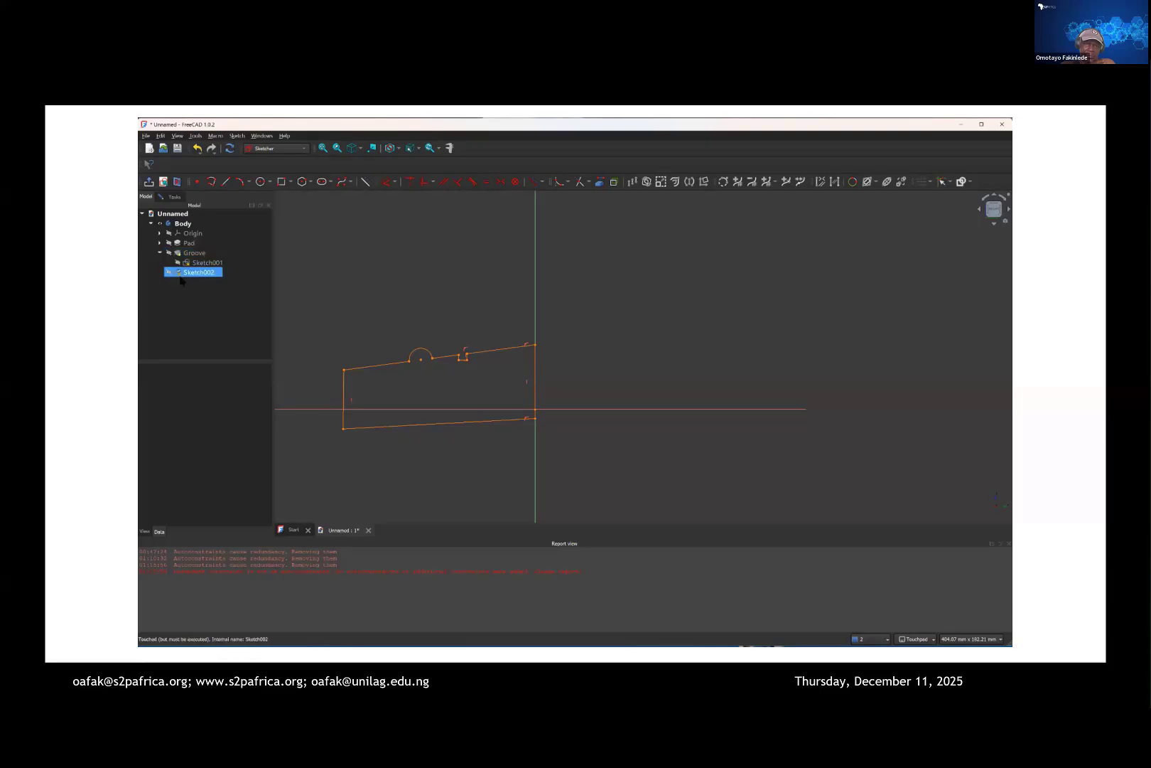
pyautogui.click(171, 254)
pyautogui.click(169, 253)
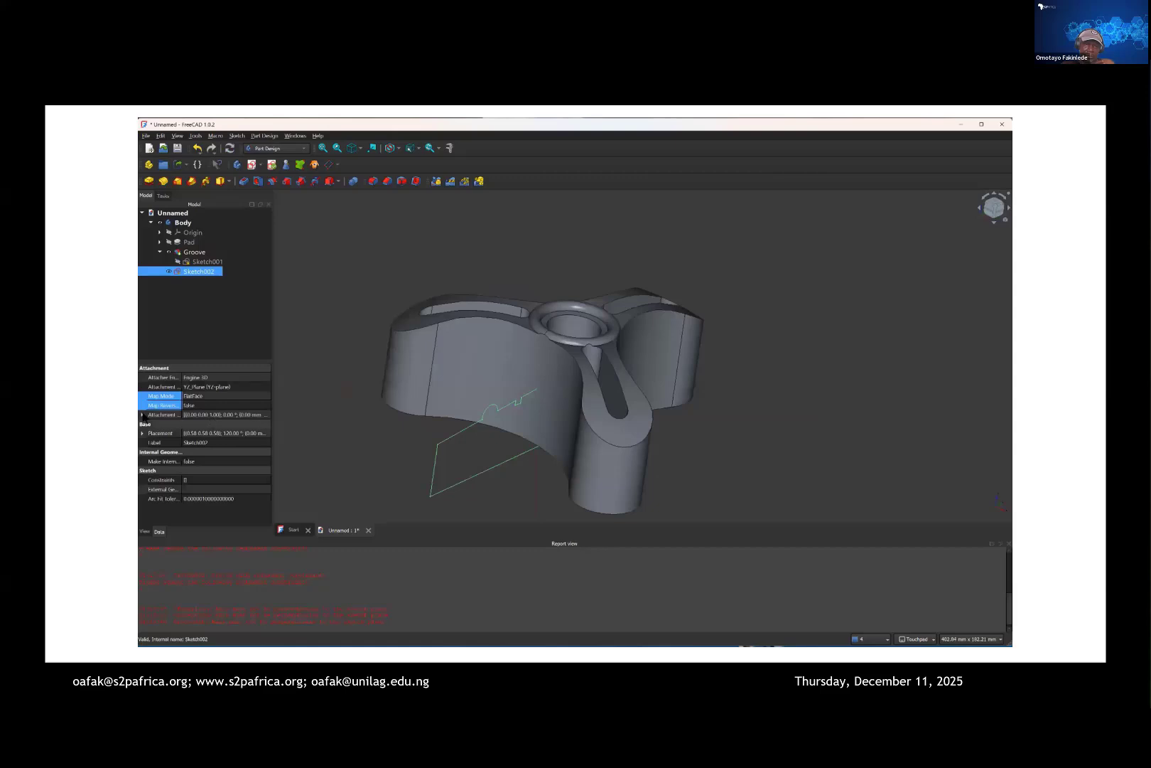
# Step: Set the outline sketch's attachment offset rotation axis to x 0, y 1, z 0
pyautogui.click(143, 415)
pyautogui.click(197, 432)
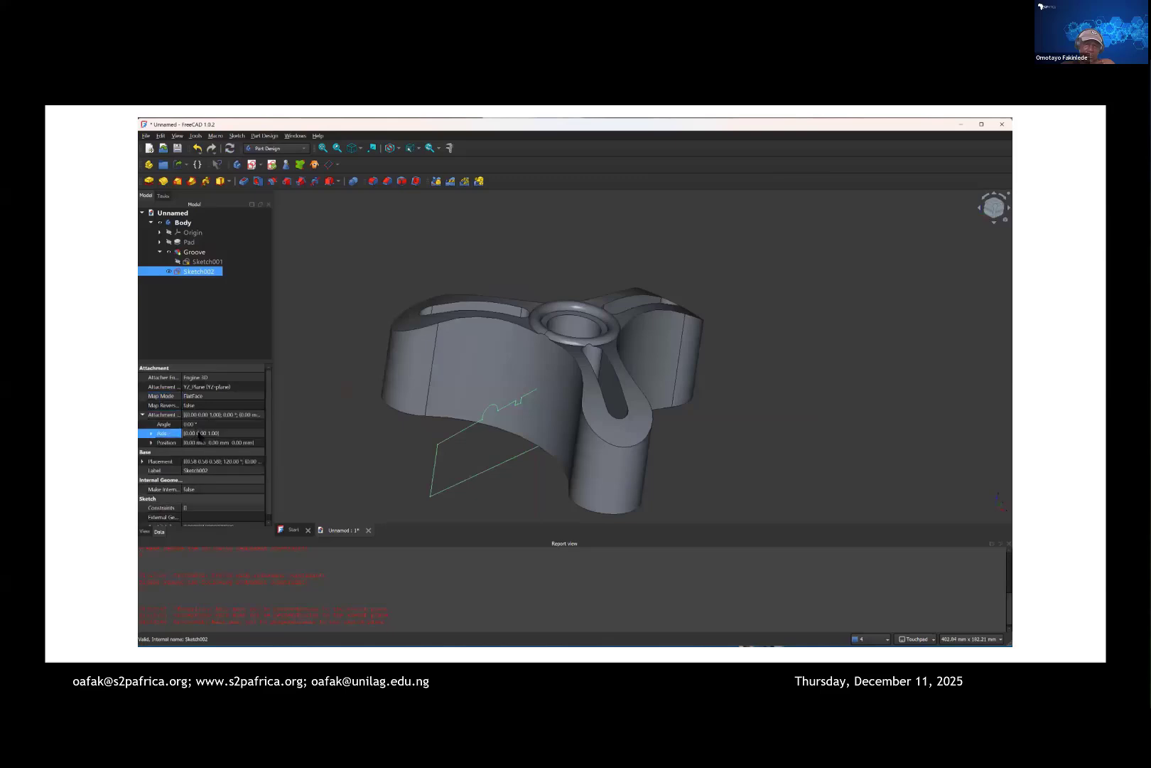
pyautogui.click(198, 432)
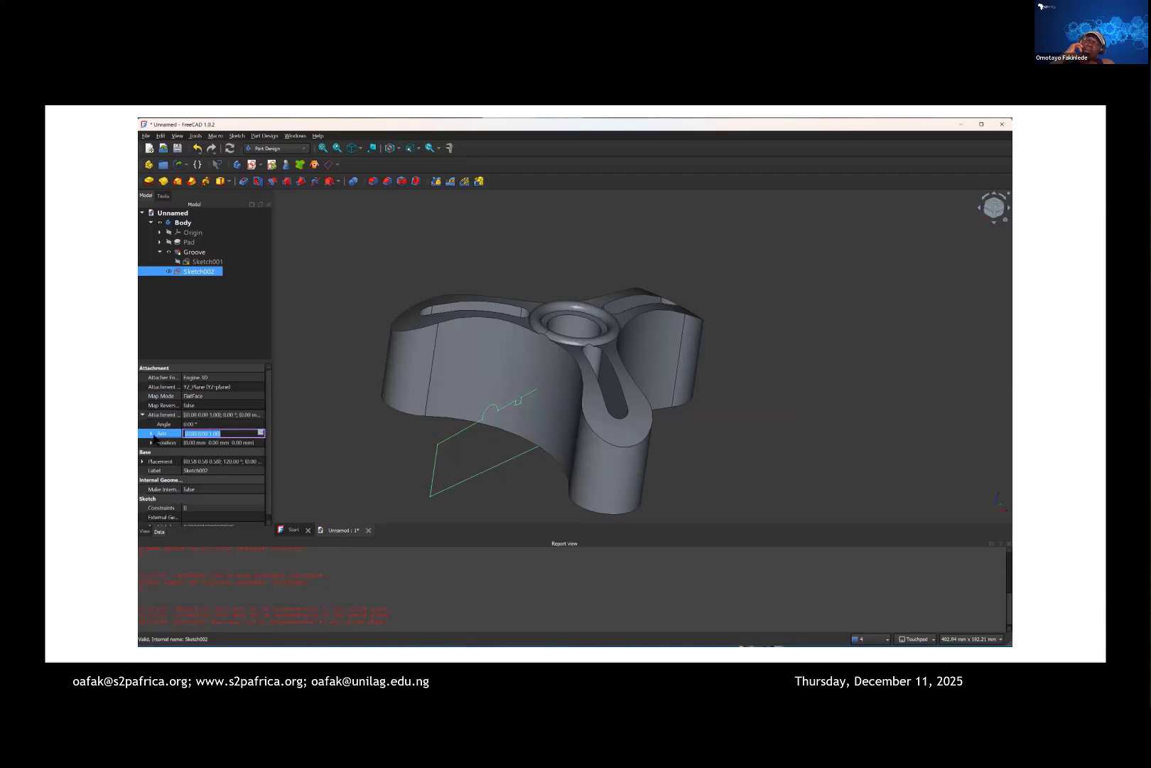
pyautogui.click(152, 434)
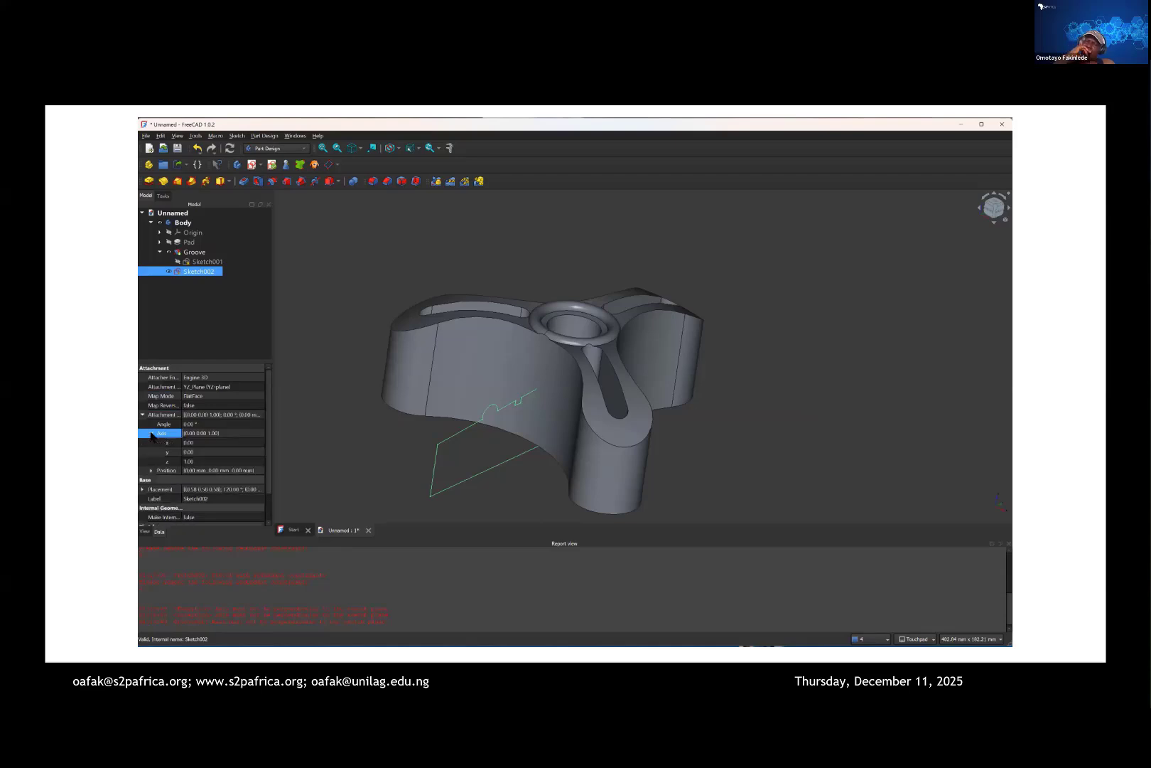
pyautogui.click(198, 453)
pyautogui.click(199, 452)
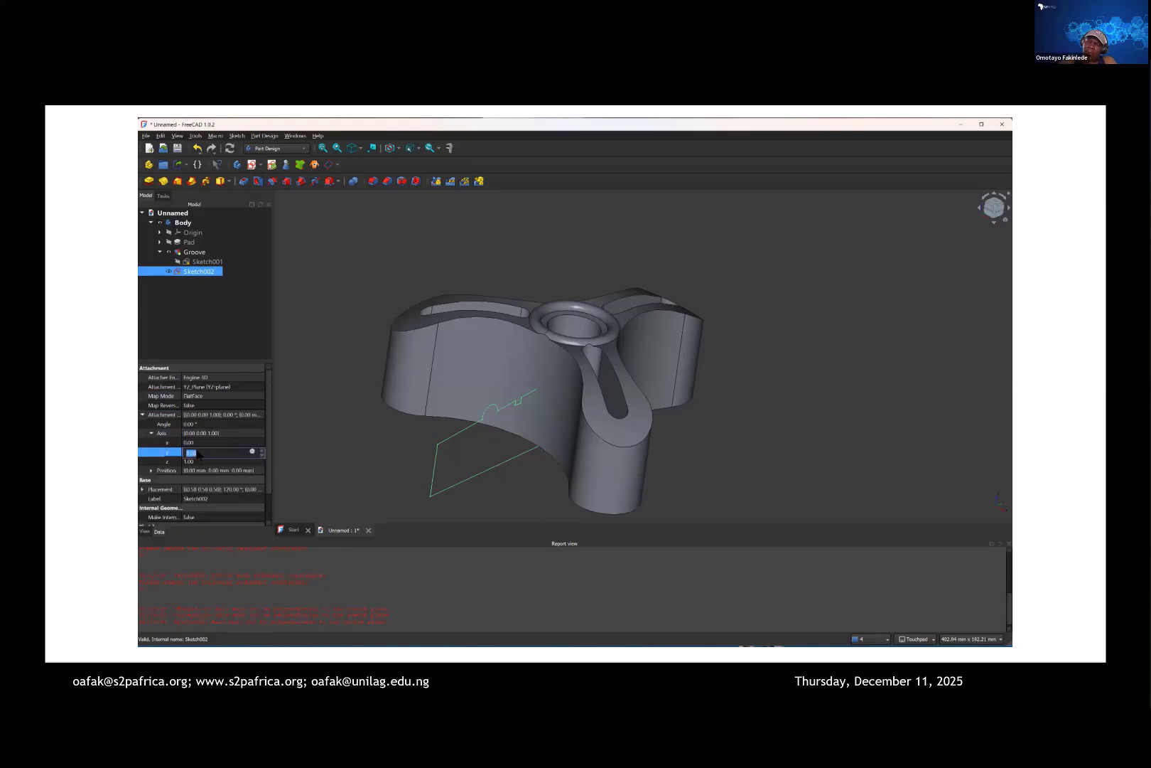
pyautogui.write('1')
pyautogui.press('Tab')
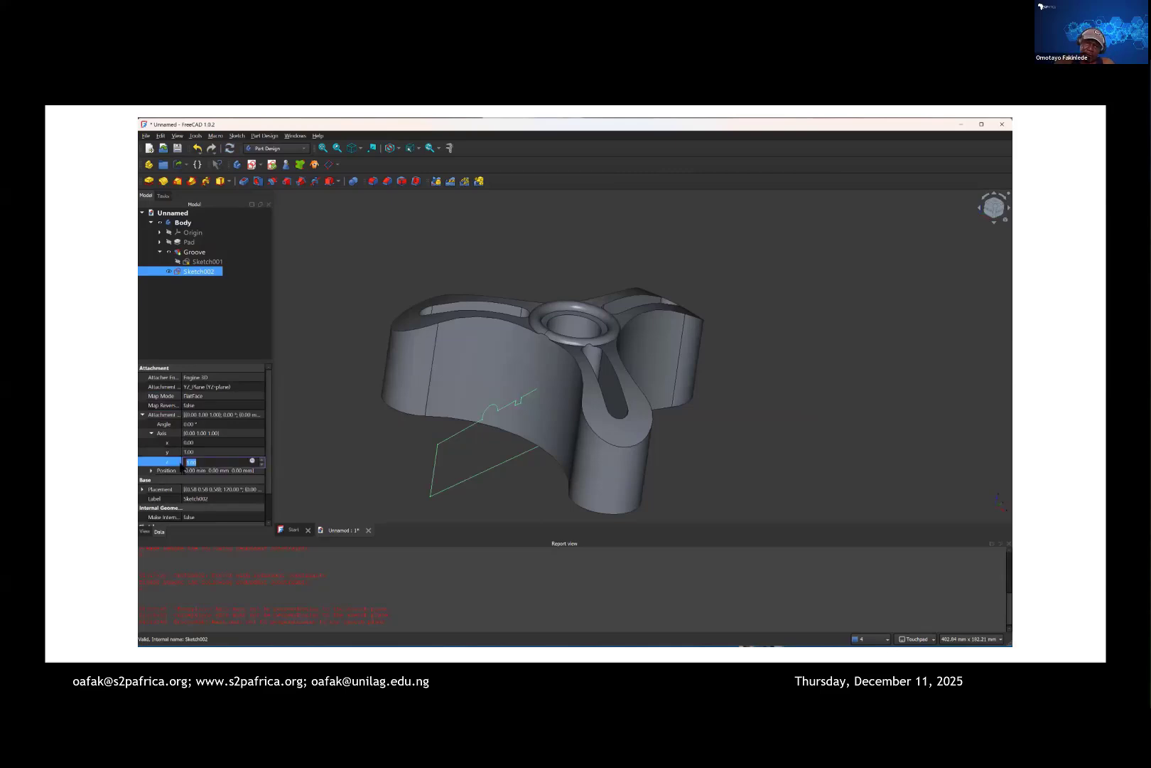
pyautogui.write('0')
pyautogui.click(162, 453)
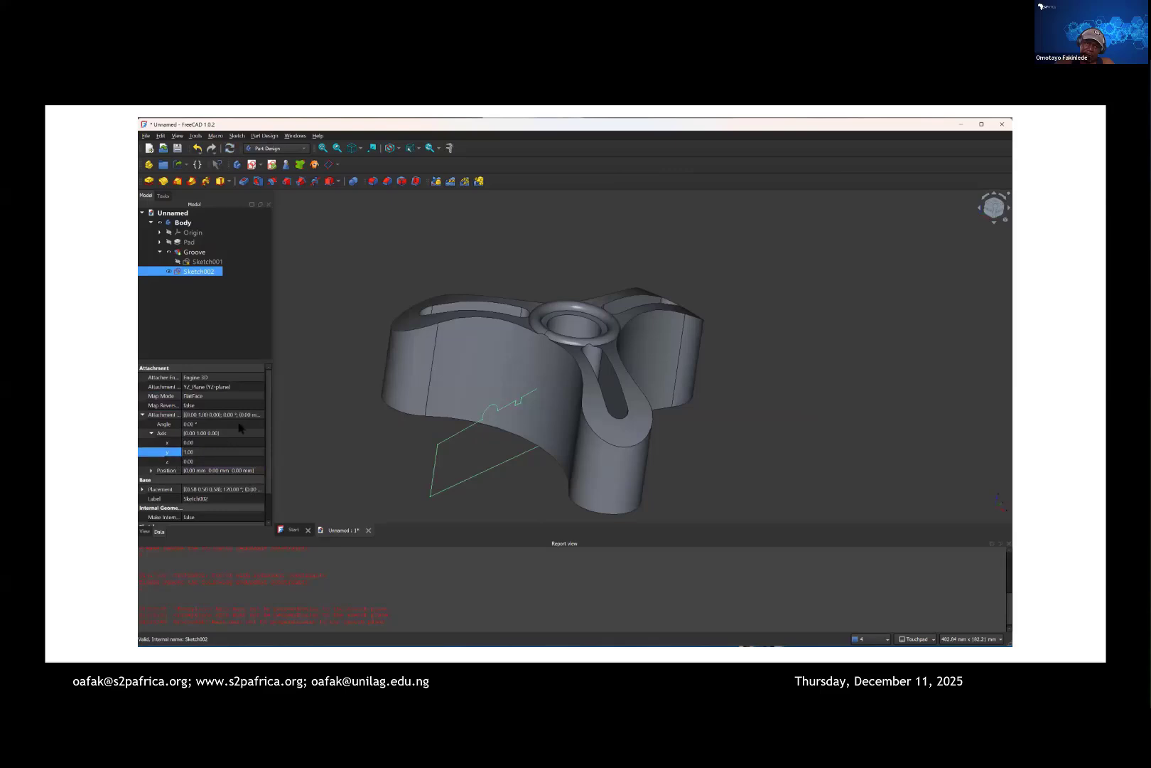
# Step: Increase the sketch's attachment offset angle in increments until the outline stands in the gap between the front and right arms
pyautogui.click(251, 424)
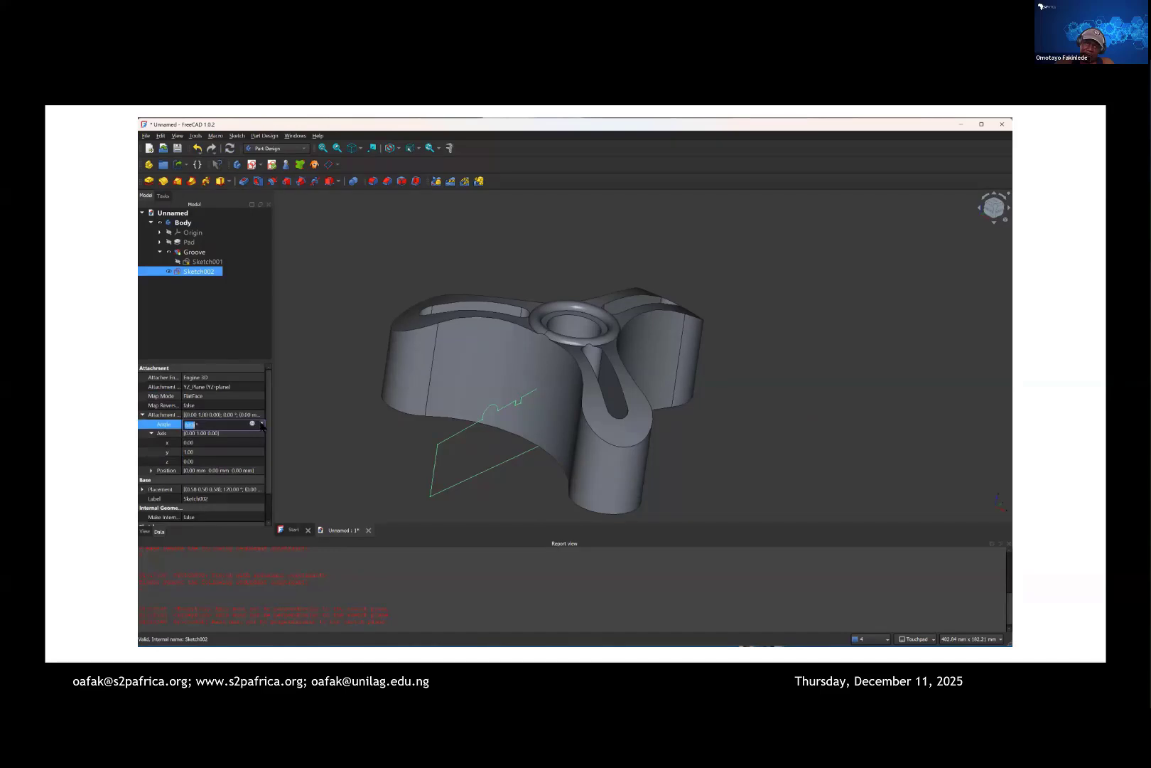
pyautogui.click(261, 423)
pyautogui.click(261, 423)
pyautogui.click(261, 423)
pyautogui.click(261, 423)
pyautogui.click(261, 423)
pyautogui.click(261, 423)
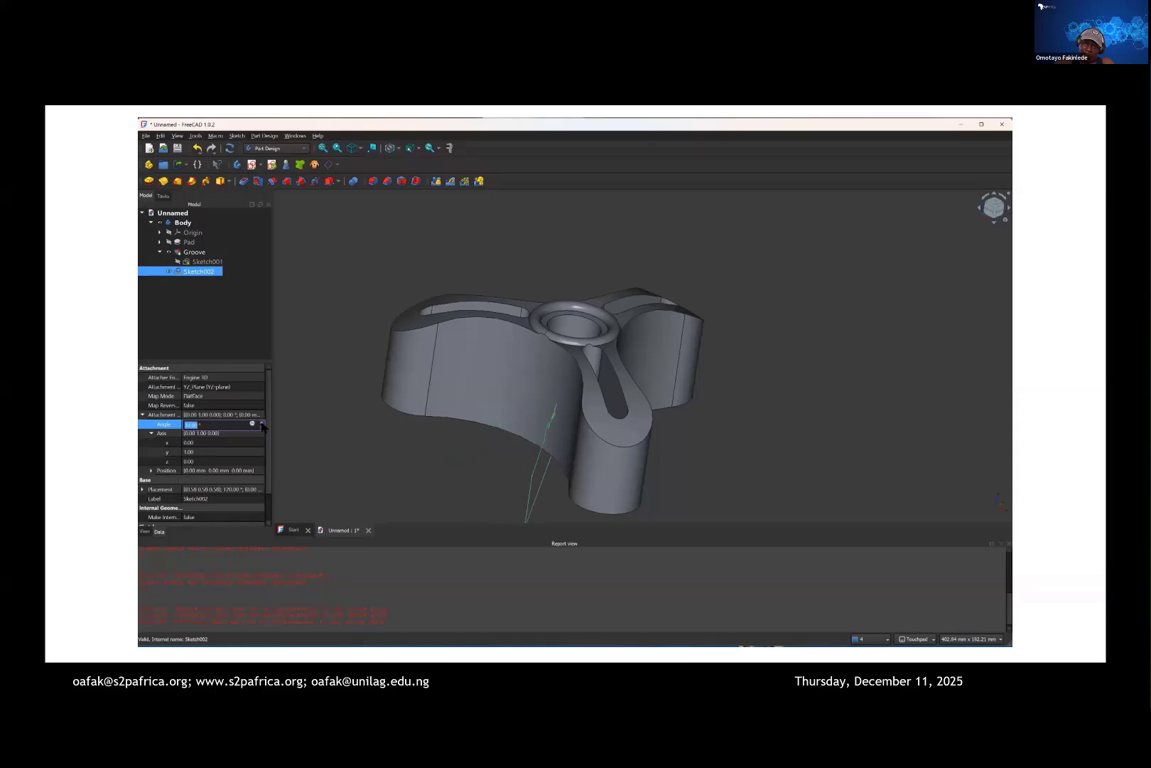
pyautogui.click(262, 423)
pyautogui.click(261, 423)
pyautogui.click(262, 423)
pyautogui.click(261, 423)
pyautogui.click(261, 423)
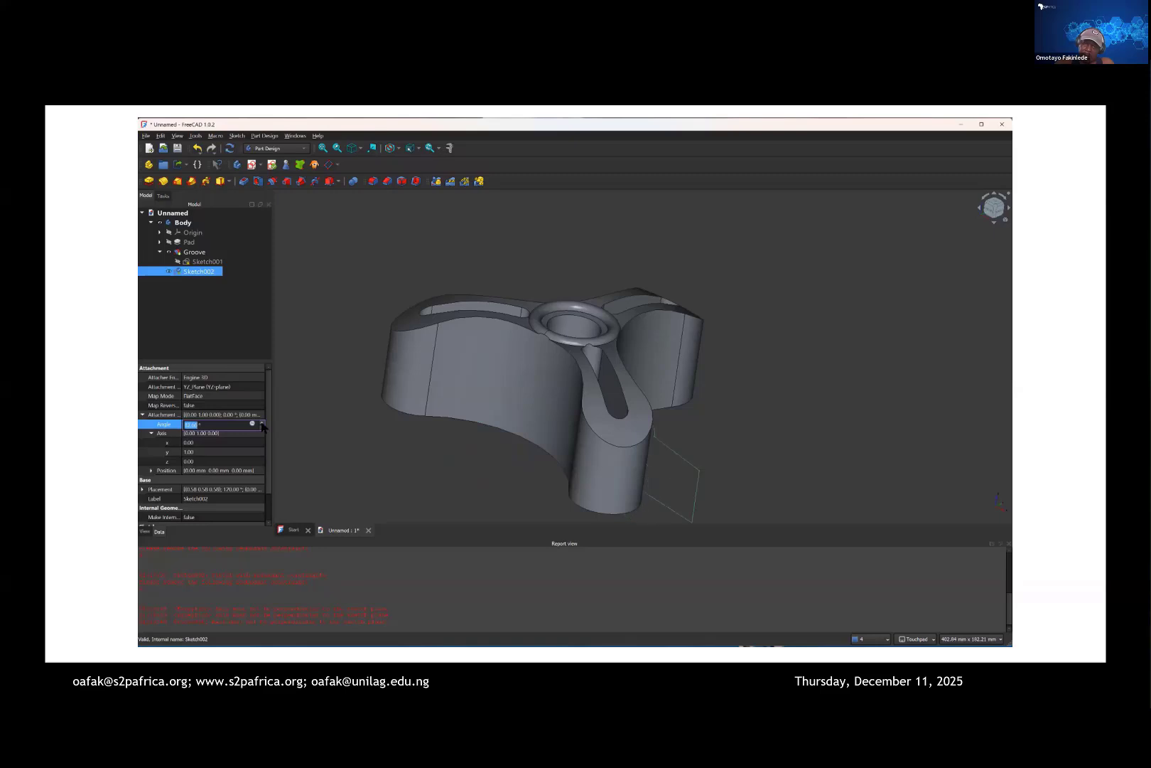
pyautogui.click(261, 423)
pyautogui.click(262, 423)
pyautogui.click(261, 423)
pyautogui.click(262, 423)
pyautogui.click(262, 423)
pyautogui.click(262, 423)
pyautogui.click(262, 423)
pyautogui.click(261, 422)
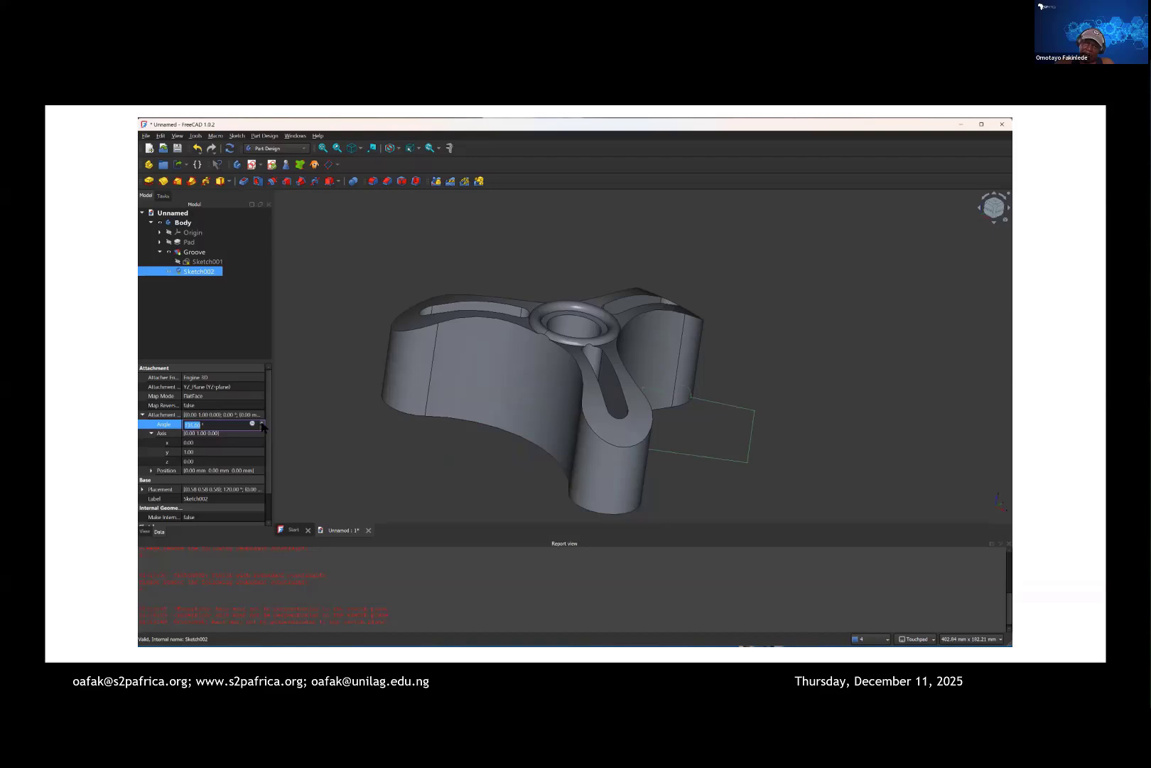
pyautogui.click(262, 422)
pyautogui.click(262, 423)
pyautogui.click(261, 422)
# Step: Groove the solid with the rotated outline, 360° about the vertical sketch axis, and inspect the cut underside
pyautogui.click(163, 197)
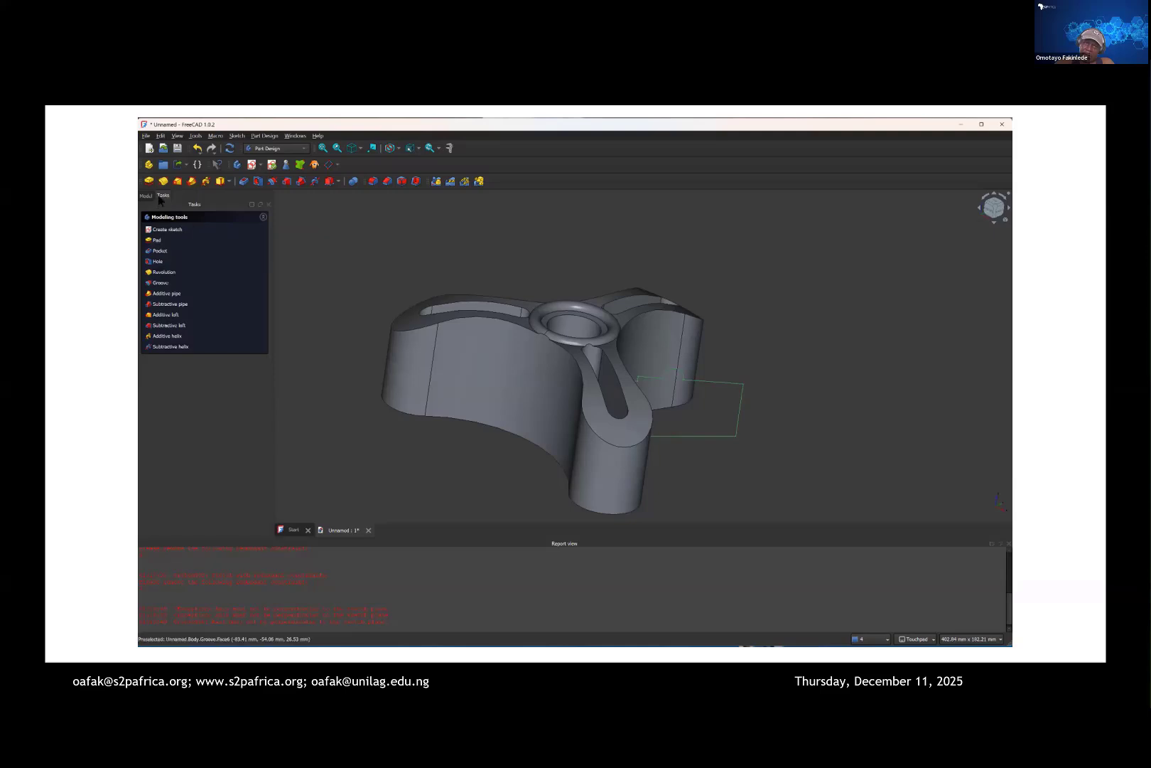
pyautogui.click(273, 182)
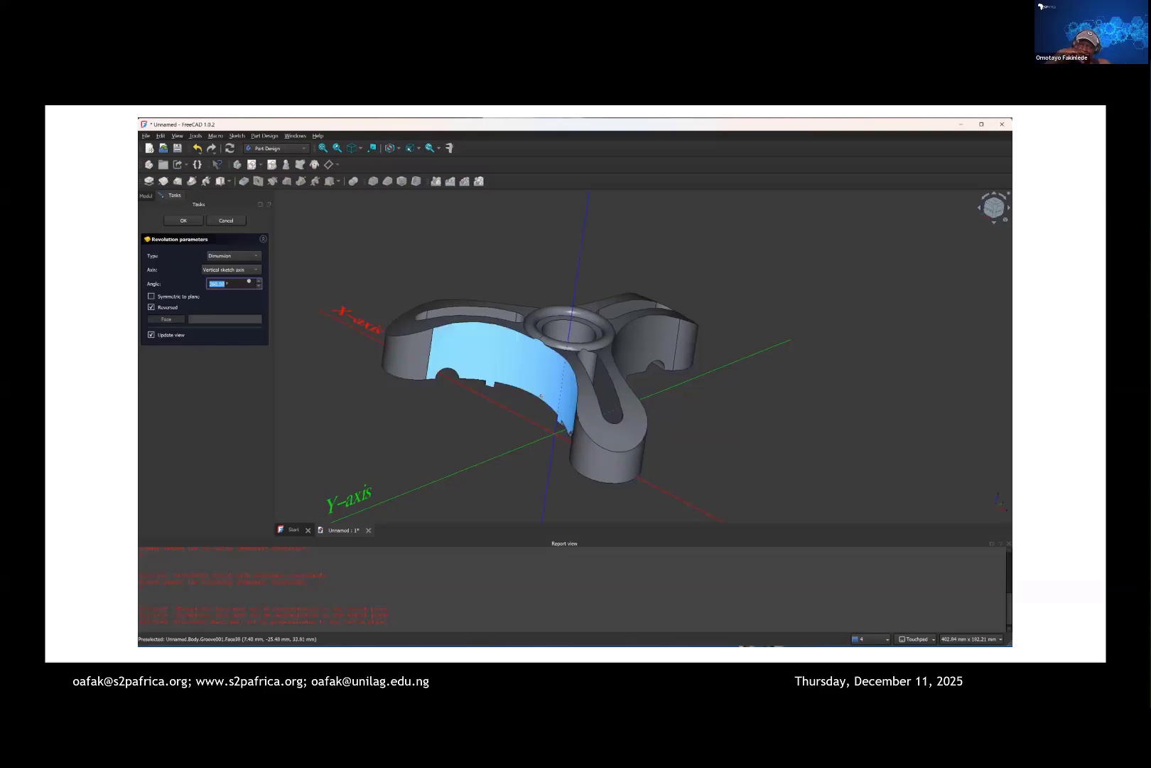
pyautogui.moveTo(541, 396)
pyautogui.keyDown('shift'); pyautogui.mouseDown()
pyautogui.moveTo(593, 331)
pyautogui.moveTo(708, 300)
pyautogui.moveTo(433, 310)
pyautogui.moveTo(489, 399)
pyautogui.moveTo(614, 366)
pyautogui.moveTo(657, 456)
pyautogui.moveTo(521, 392)
pyautogui.moveTo(681, 365)
pyautogui.mouseUp(); pyautogui.keyUp('shift')
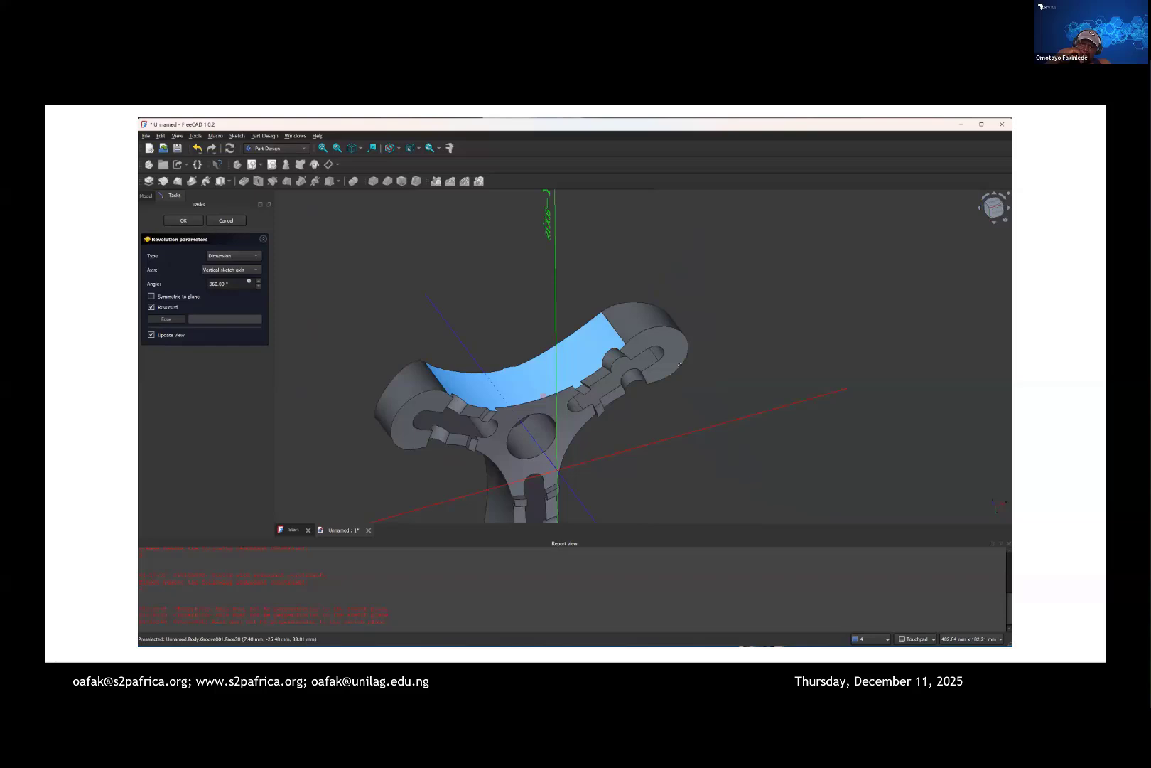
pyautogui.keyDown('shift'); pyautogui.moveTo(680, 364); pyautogui.dragTo(585, 411); pyautogui.keyUp('shift')
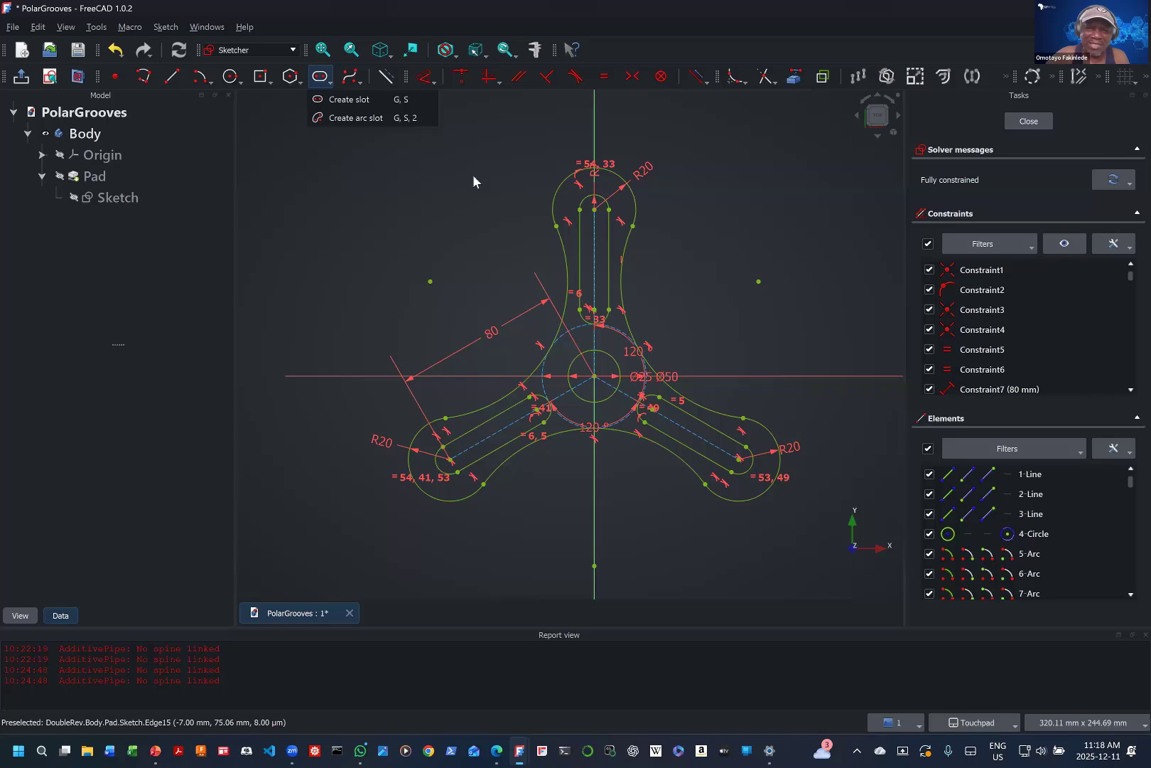
# Step: In the PolarGrooves profile sketch, try to delete the left side line of the upper arm's slot
pyautogui.click(579, 202)
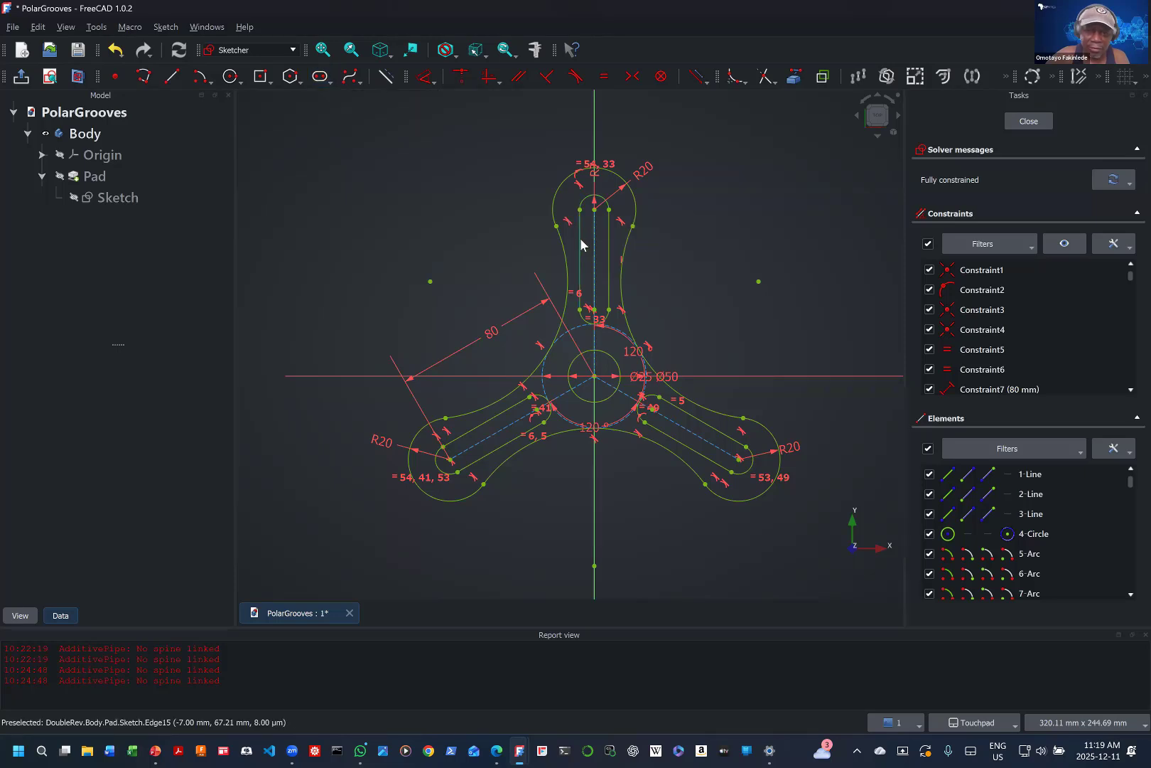
pyautogui.press('Delete')
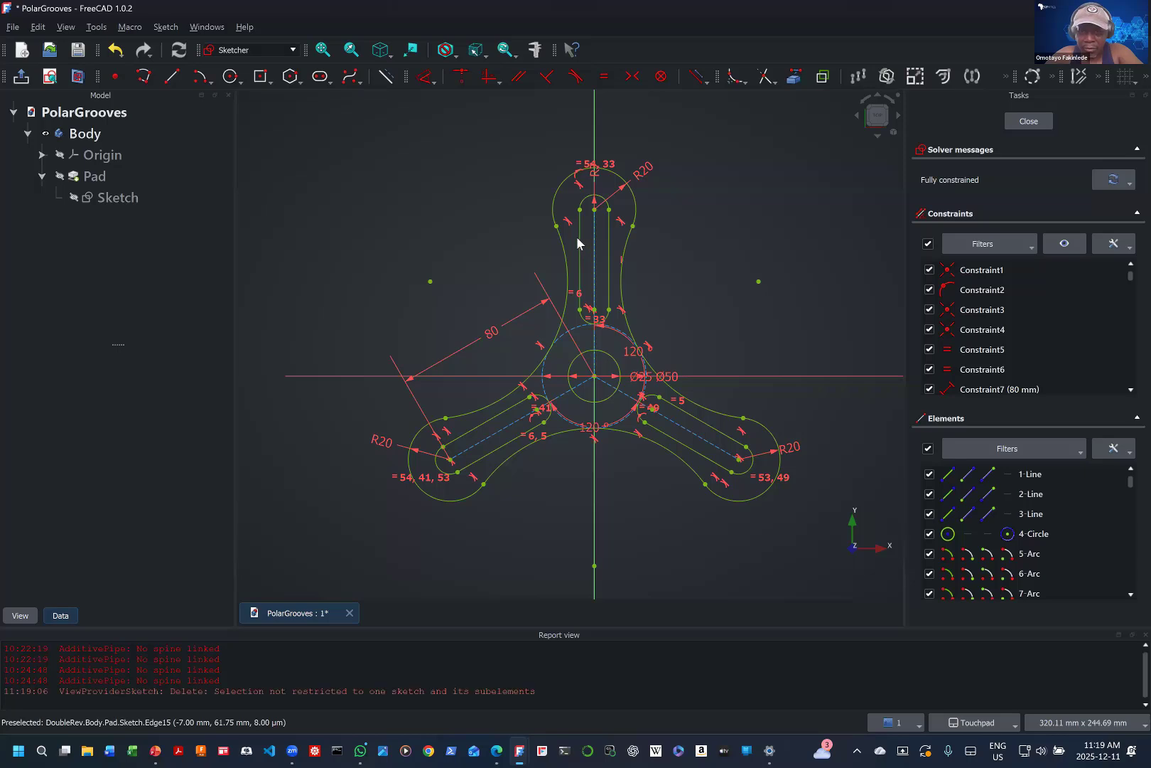
pyautogui.press('Delete')
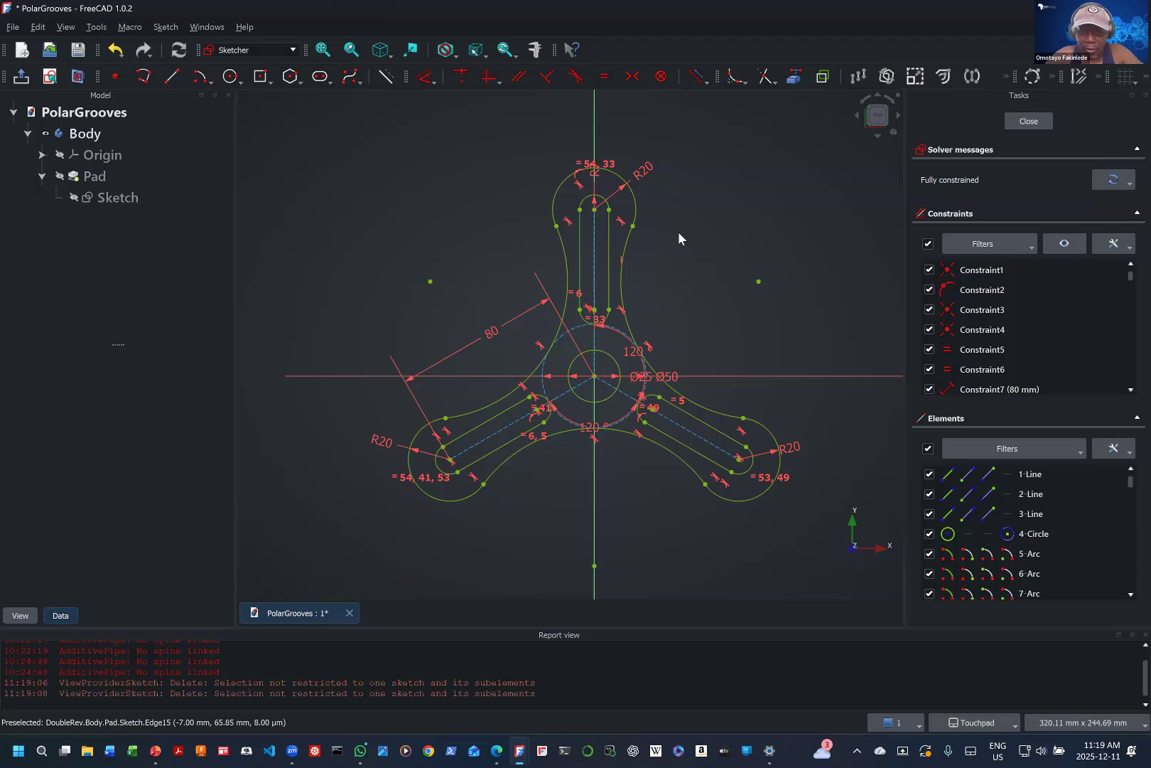
pyautogui.rightClick(680, 221)
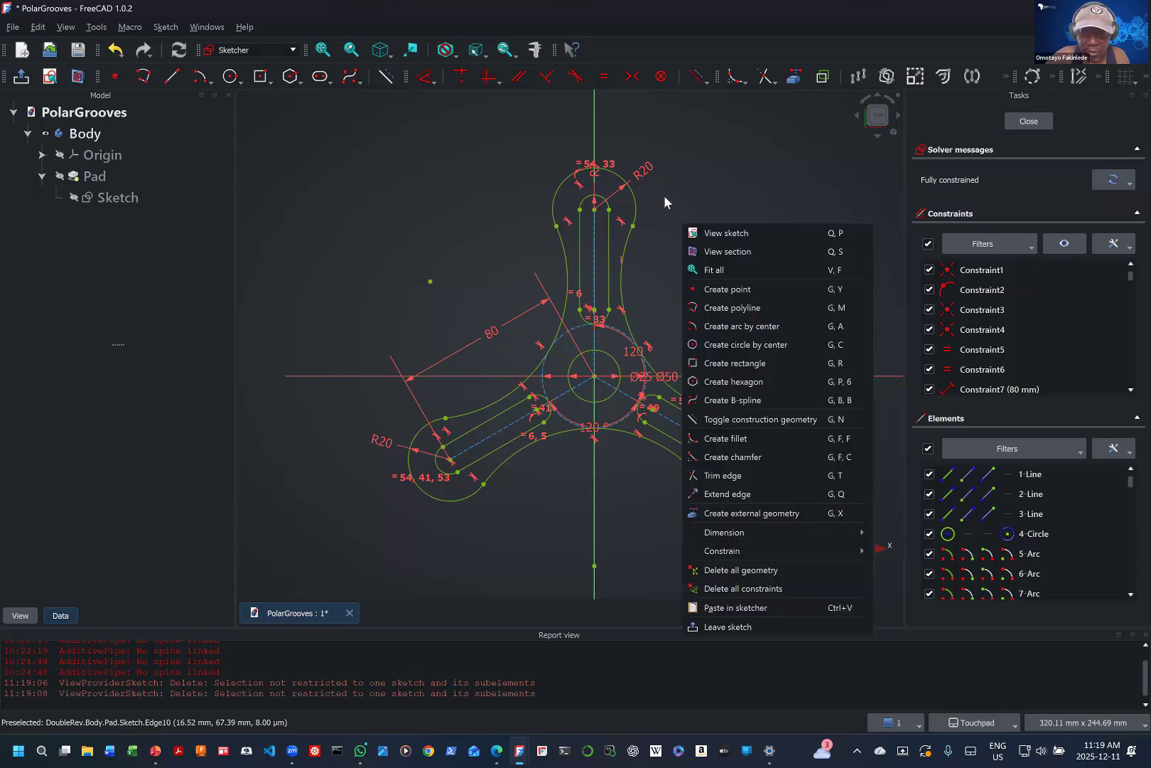
pyautogui.click(611, 238)
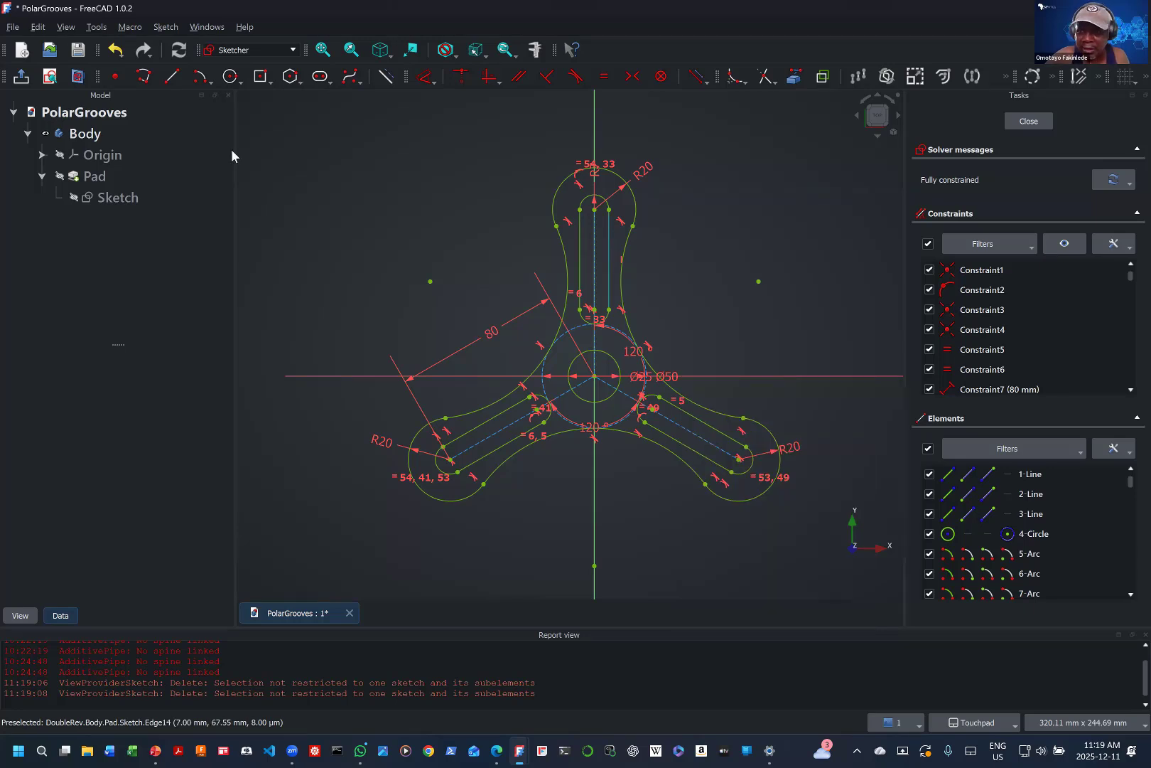
# Step: Delete both side lines and both end arcs of the slot in the upper arm
pyautogui.click(610, 262)
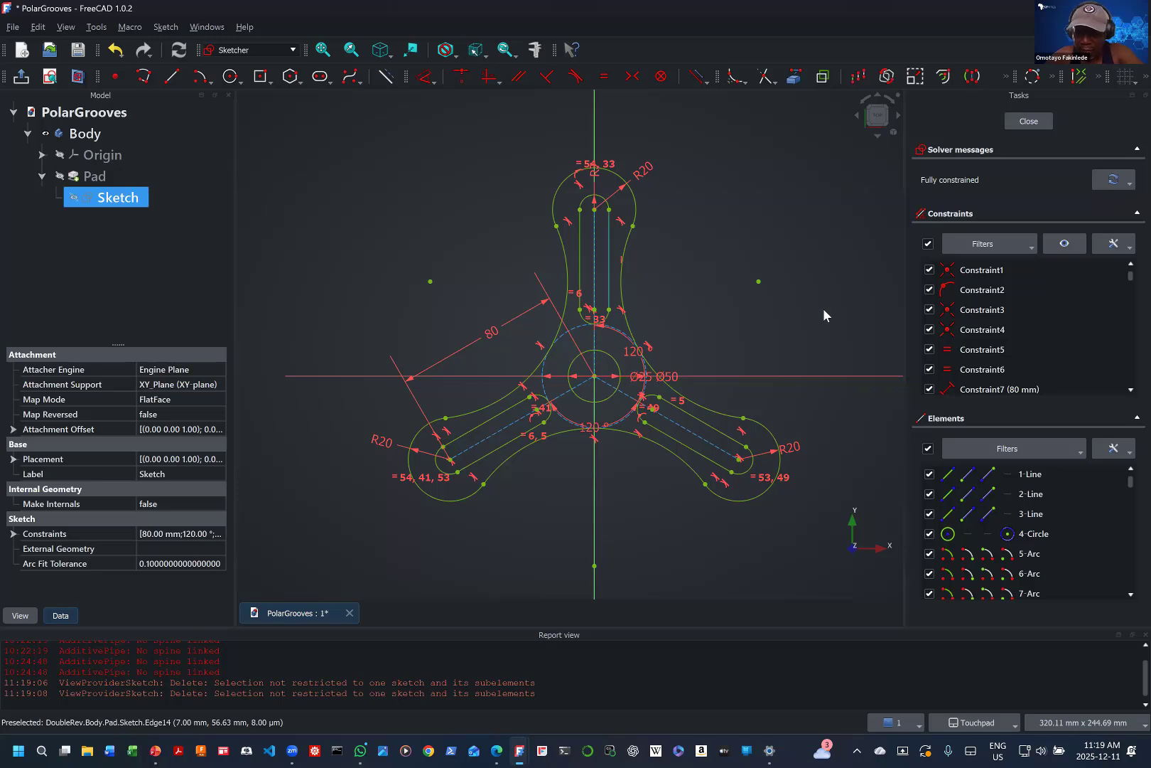
pyautogui.press('Delete')
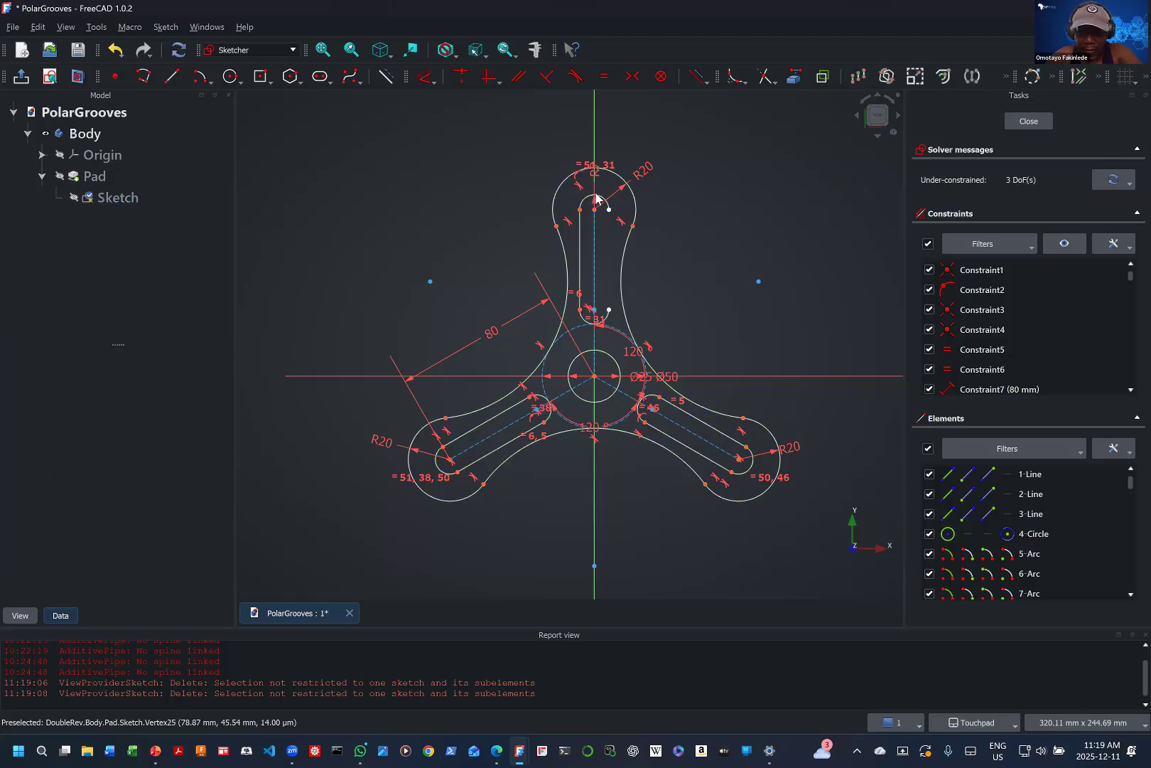
pyautogui.click(580, 238)
pyautogui.press('Delete')
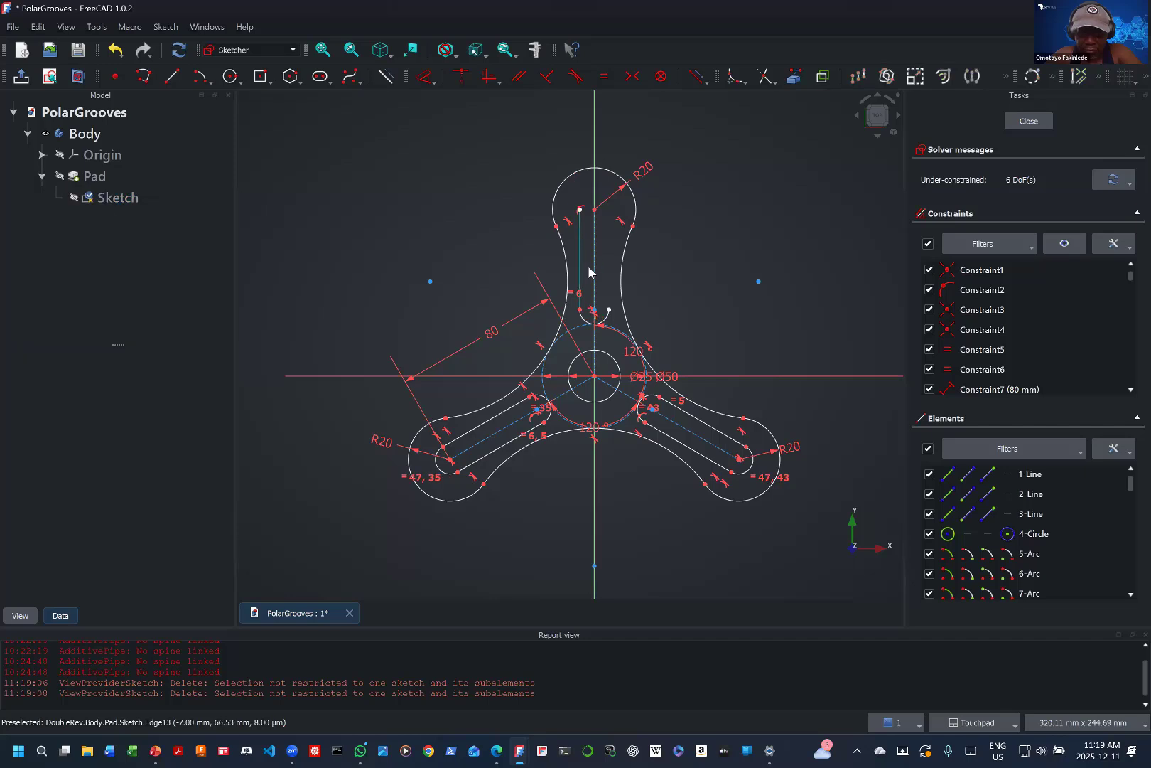
pyautogui.click(580, 301)
pyautogui.press('Delete')
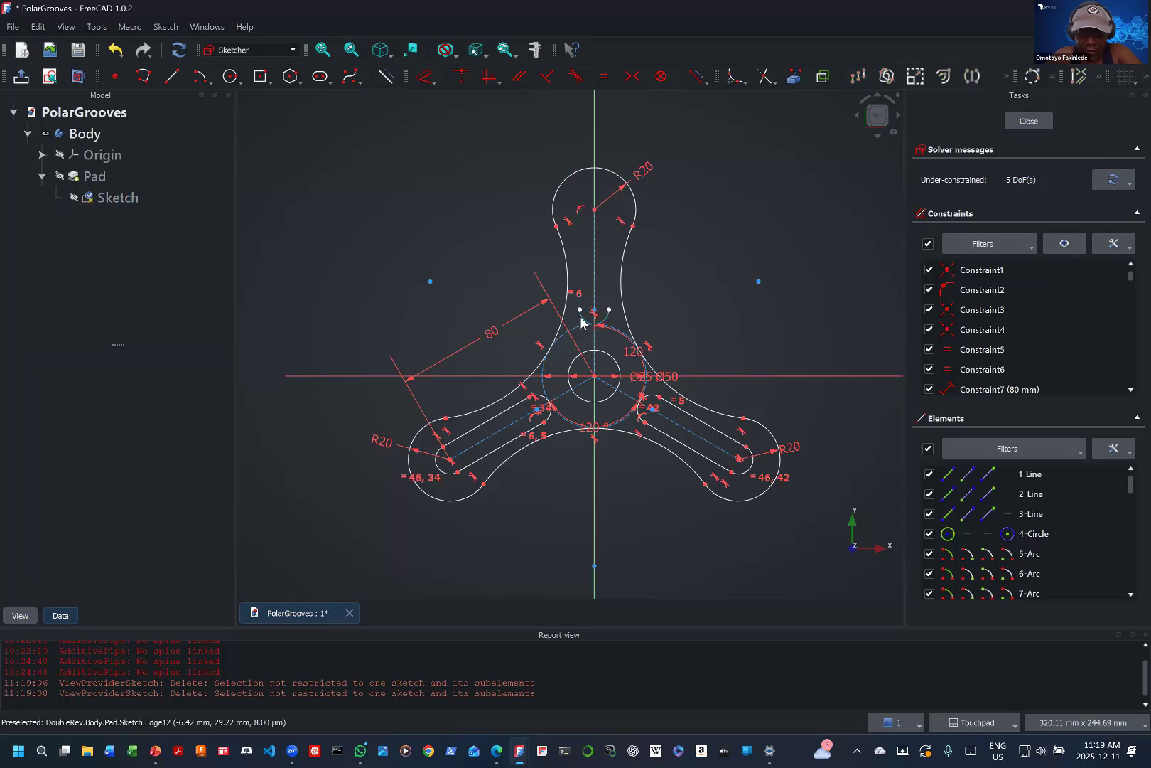
pyautogui.click(581, 329)
pyautogui.press('Delete')
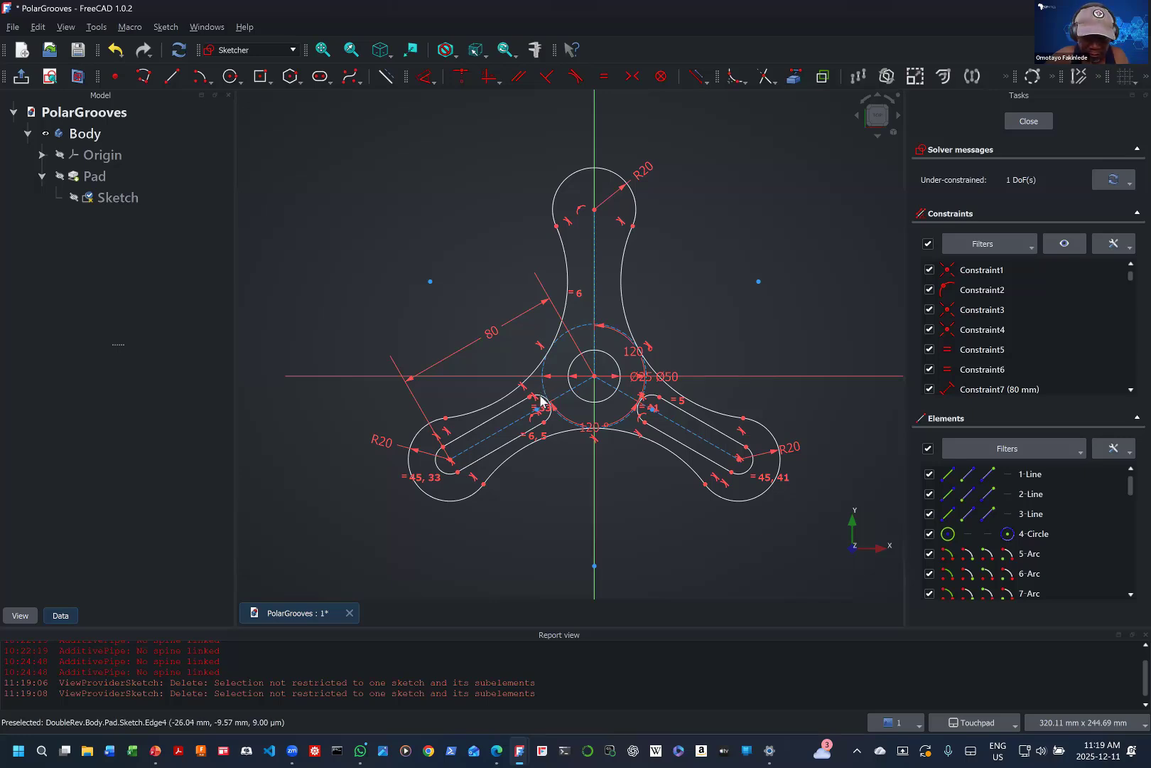
# Step: Delete both side lines and both end arcs of the slot in the lower-left arm
pyautogui.click(504, 412)
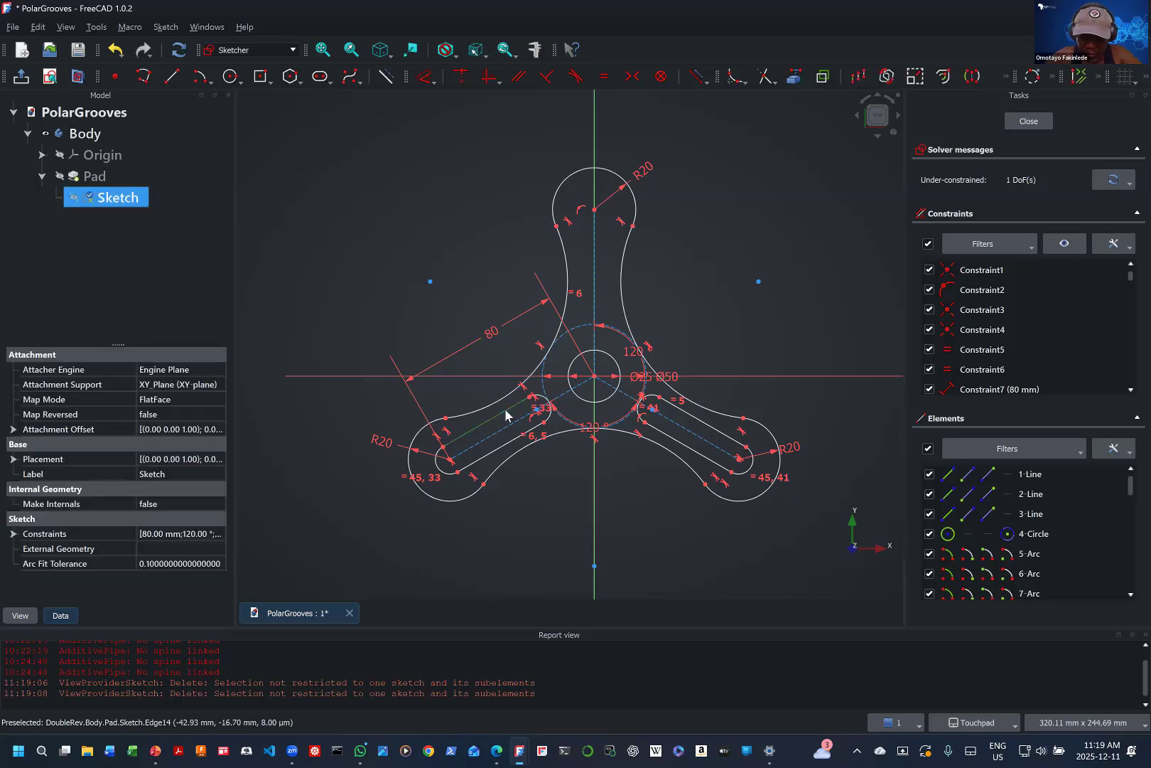
pyautogui.press('Delete')
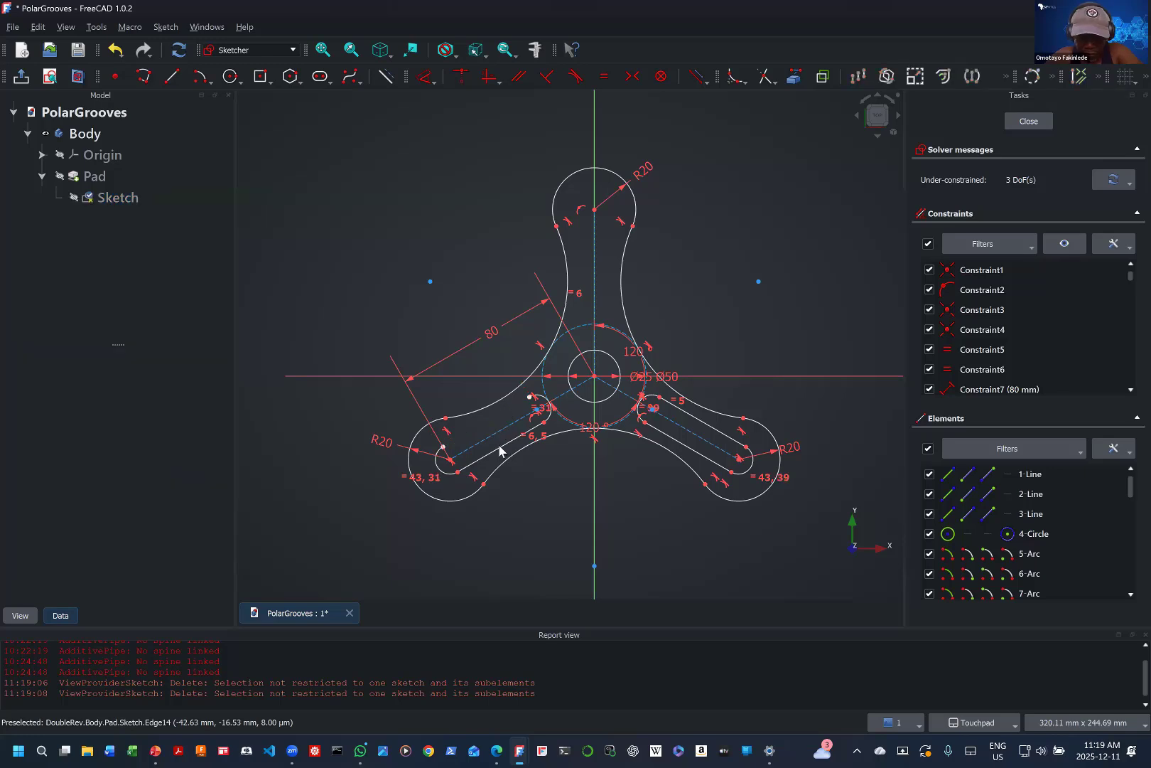
pyautogui.click(454, 470)
pyautogui.press('Delete')
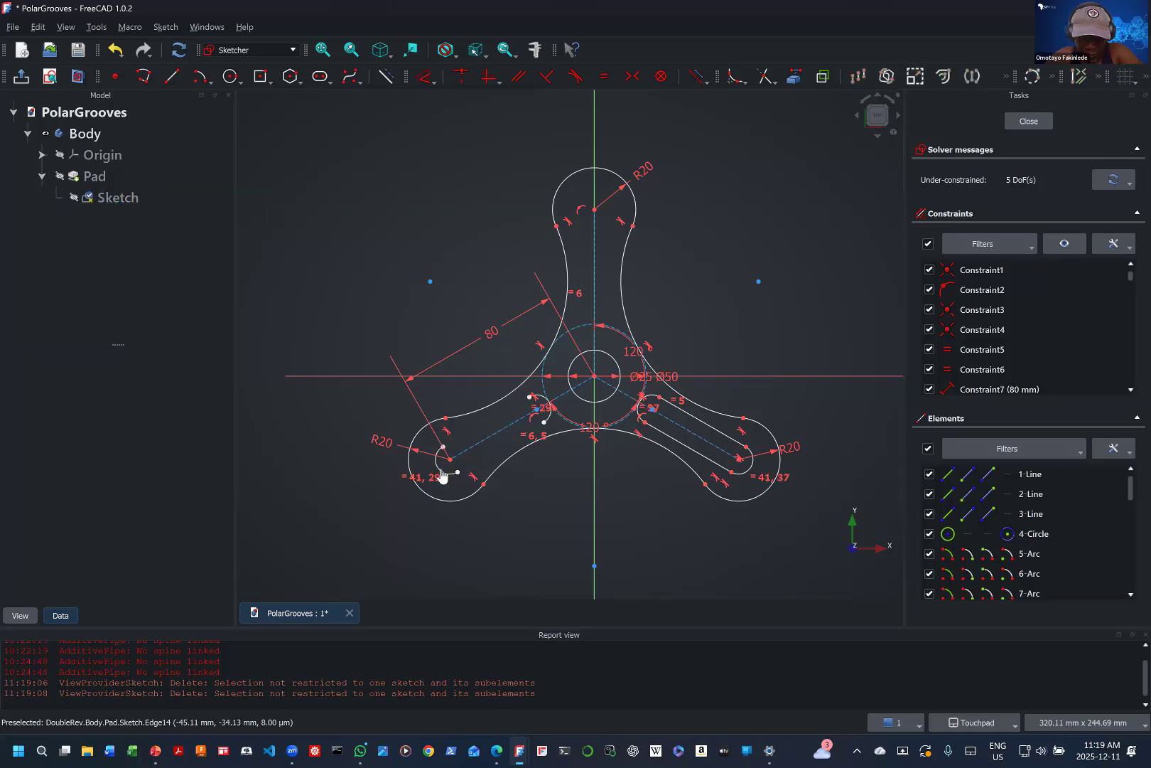
pyautogui.click(462, 470)
pyautogui.press('Delete')
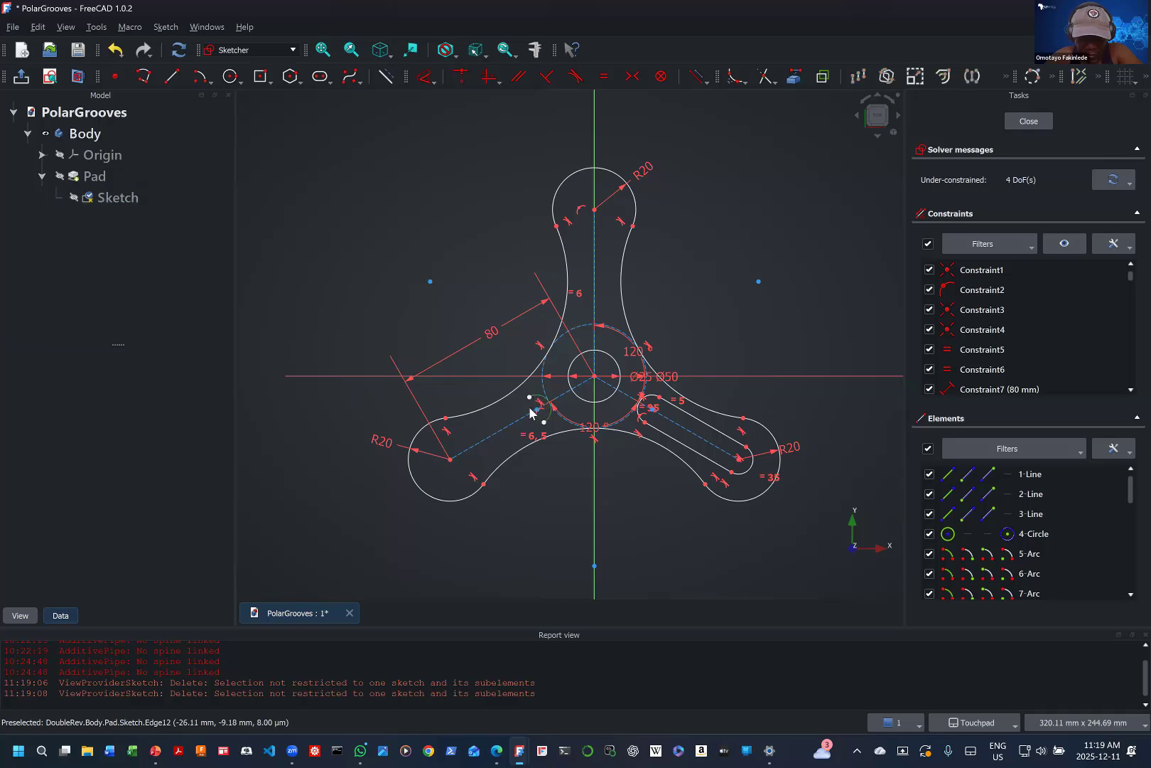
pyautogui.click(533, 410)
pyautogui.press('Delete')
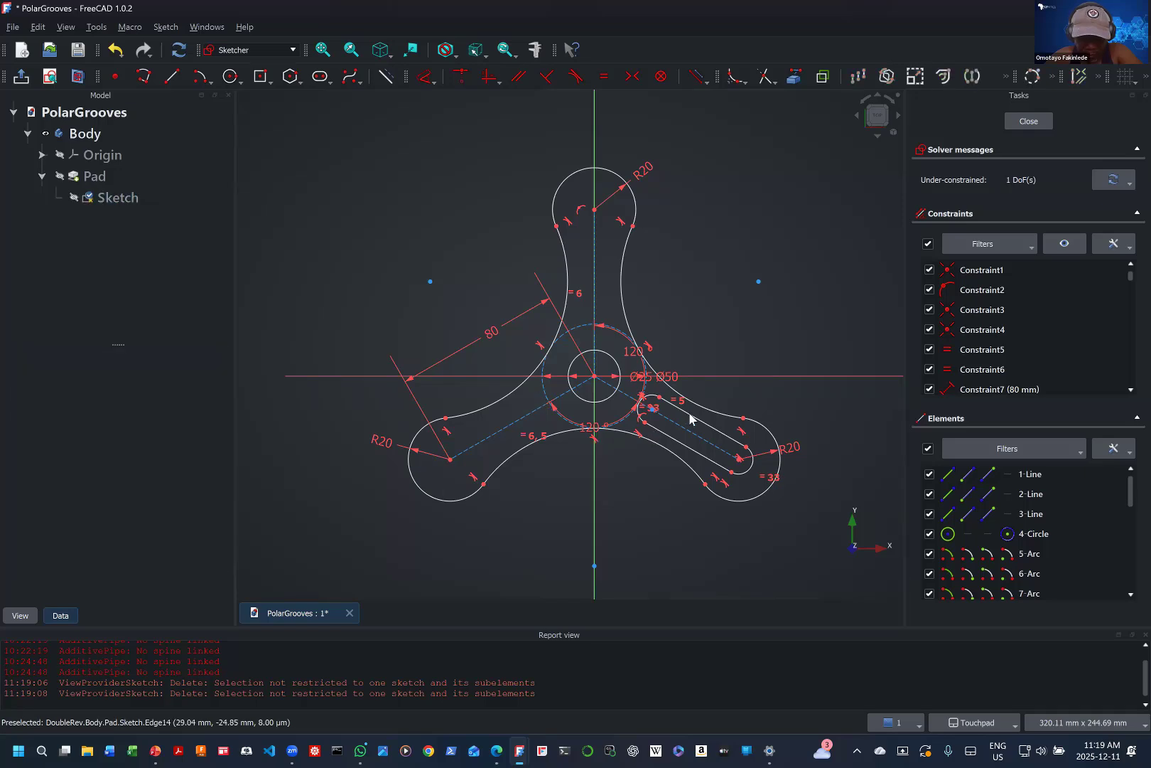
# Step: Delete both side lines and both end arcs of the slot in the lower-right arm
pyautogui.click(679, 453)
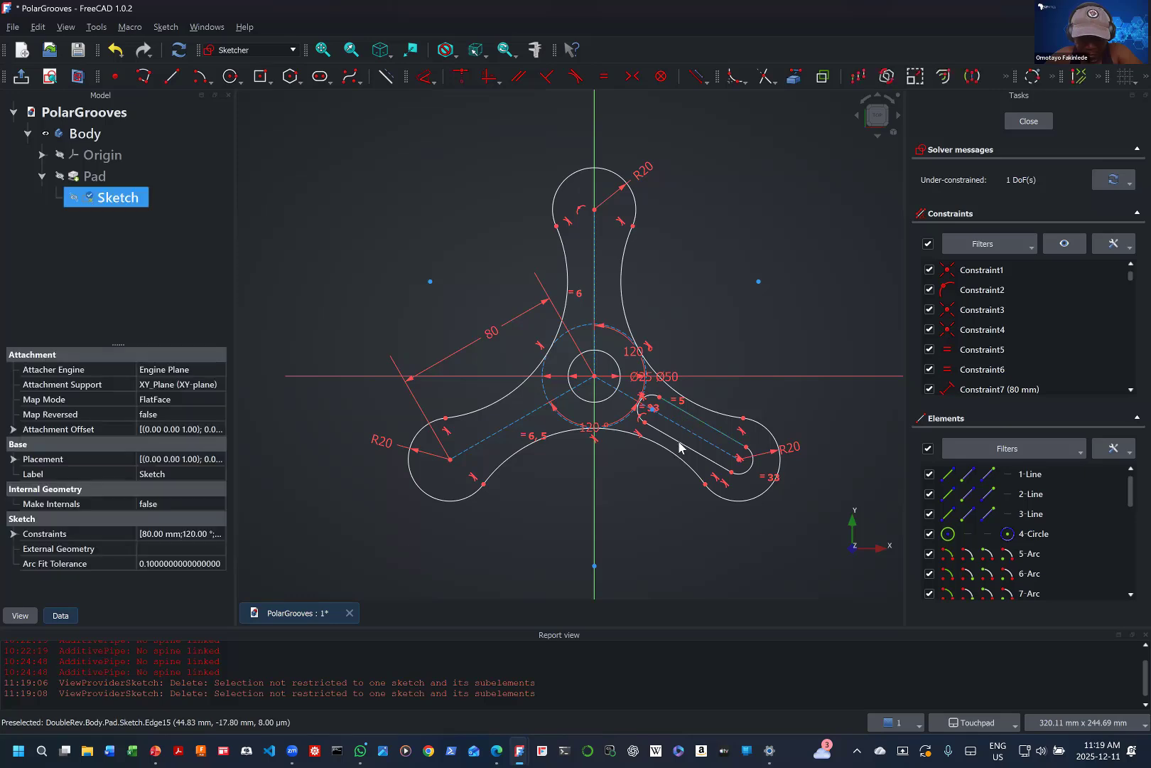
pyautogui.press('Delete')
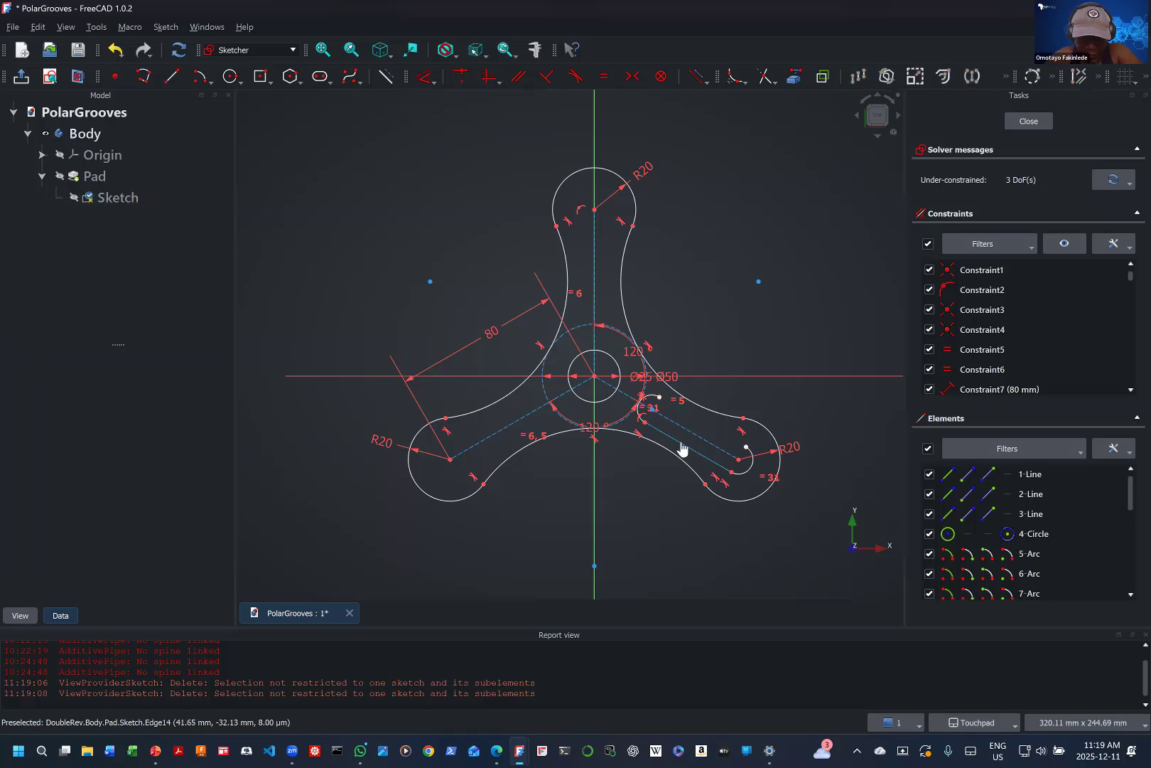
pyautogui.click(680, 449)
pyautogui.press('Delete')
pyautogui.click(632, 410)
pyautogui.press('Delete')
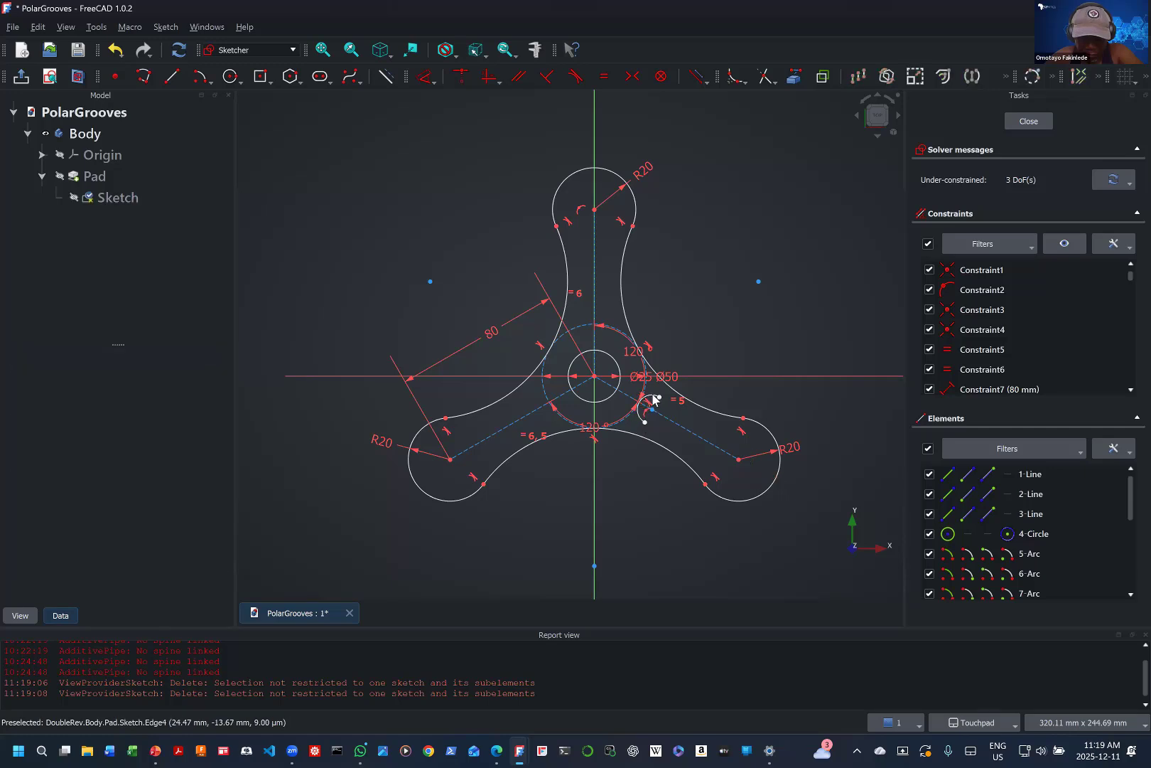
pyautogui.click(652, 396)
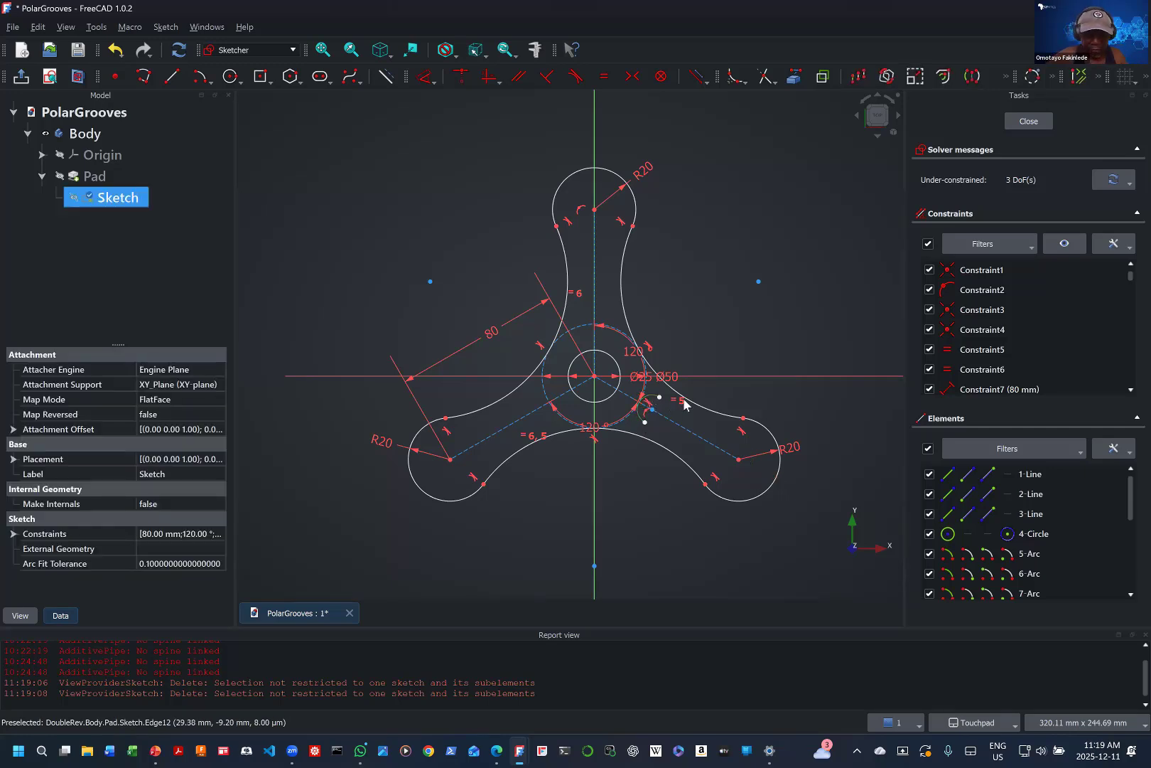
pyautogui.press('Delete')
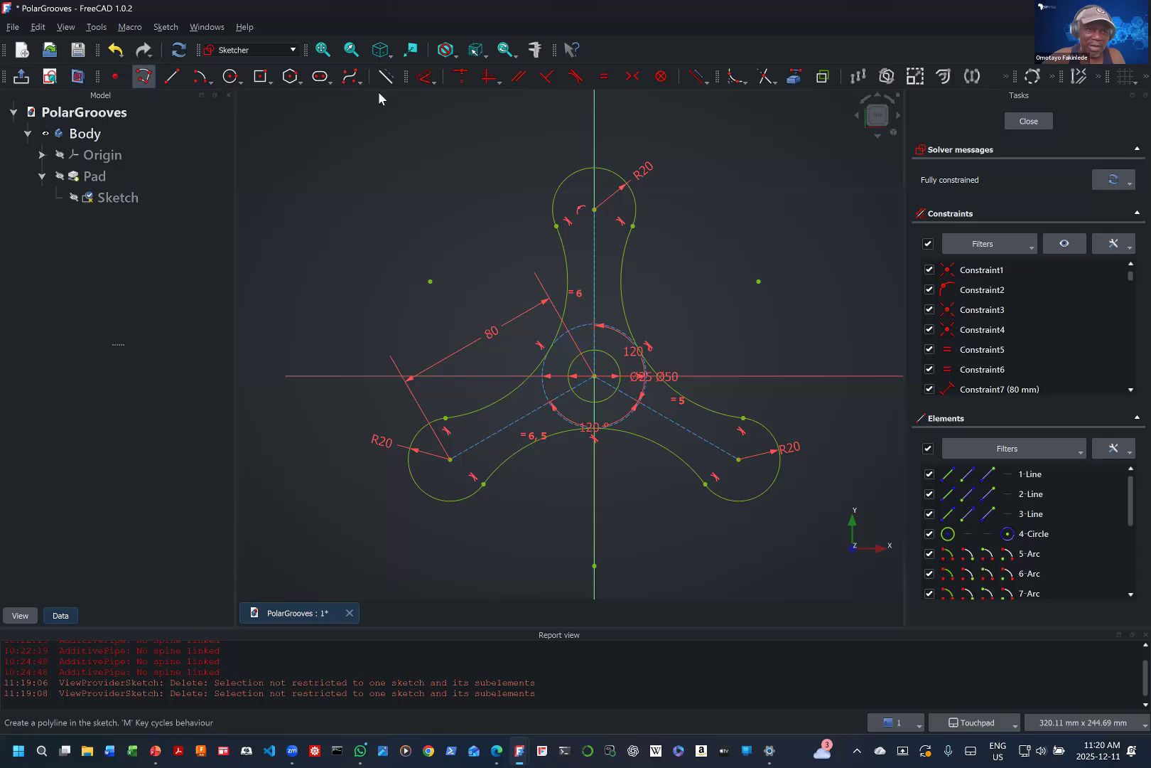
# Step: Finish editing the slotless profile sketch and return to the padded solid
pyautogui.press('g')
pyautogui.press('c')
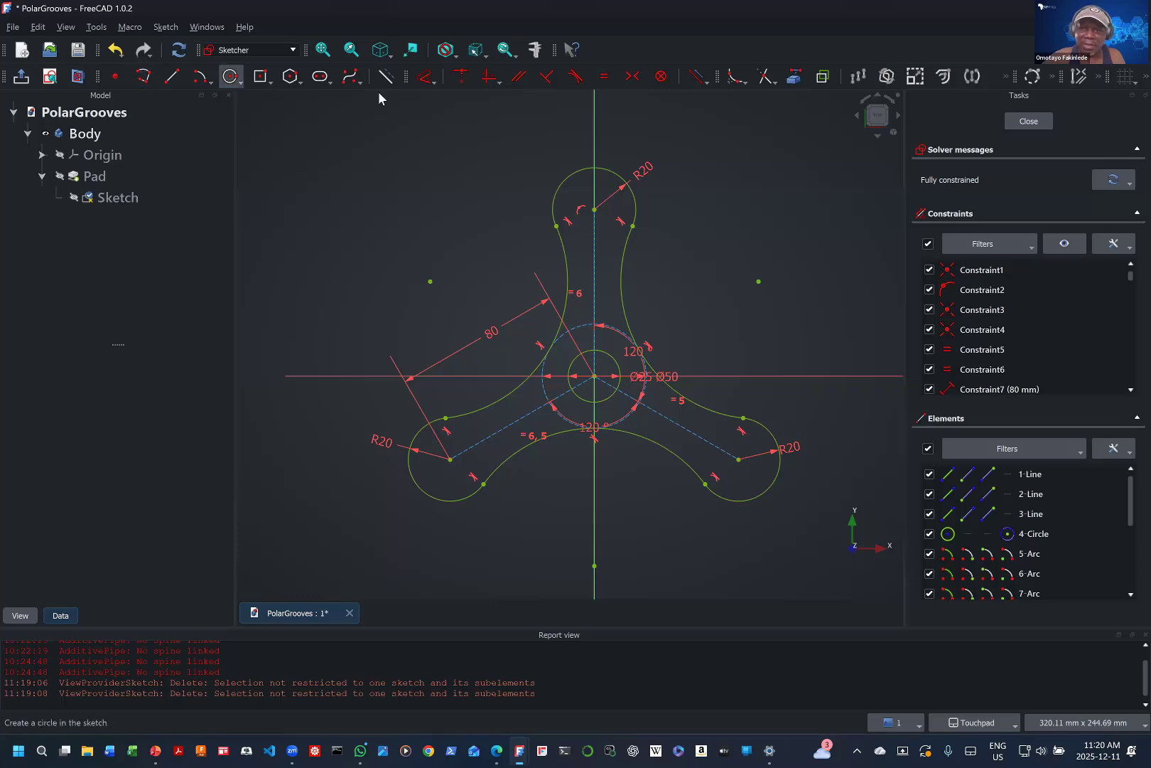
pyautogui.click(1030, 125)
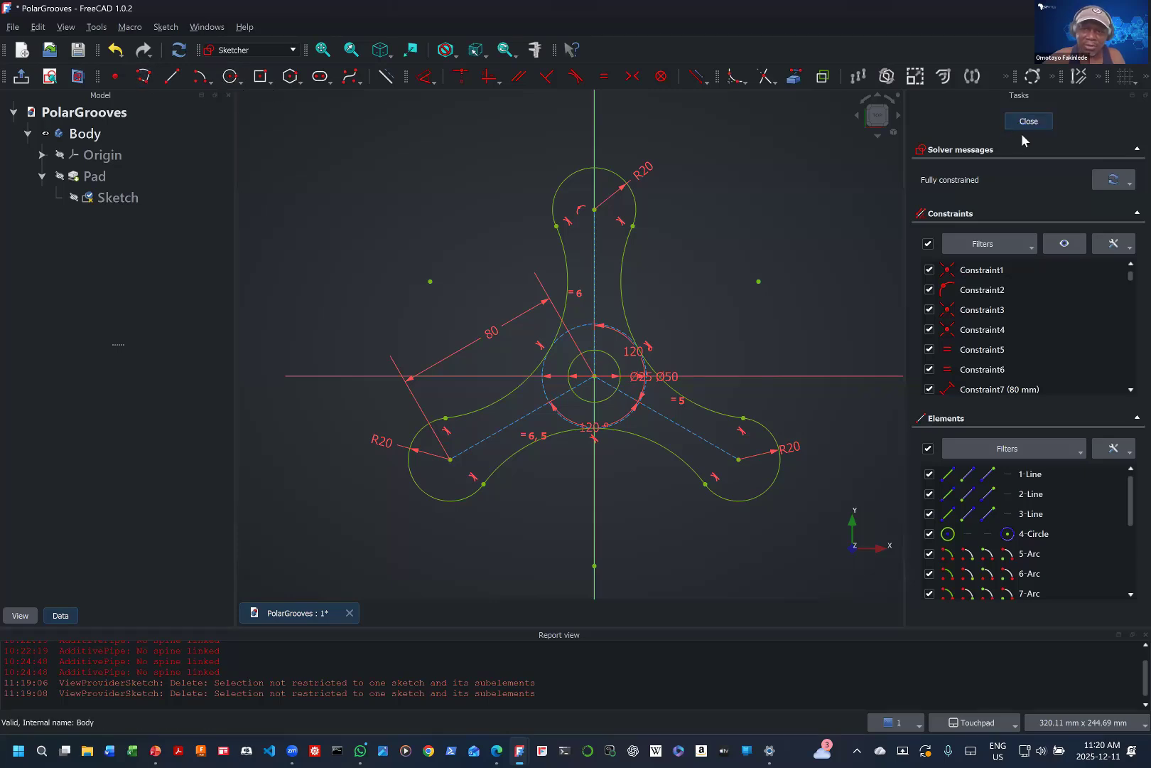
pyautogui.click(1018, 126)
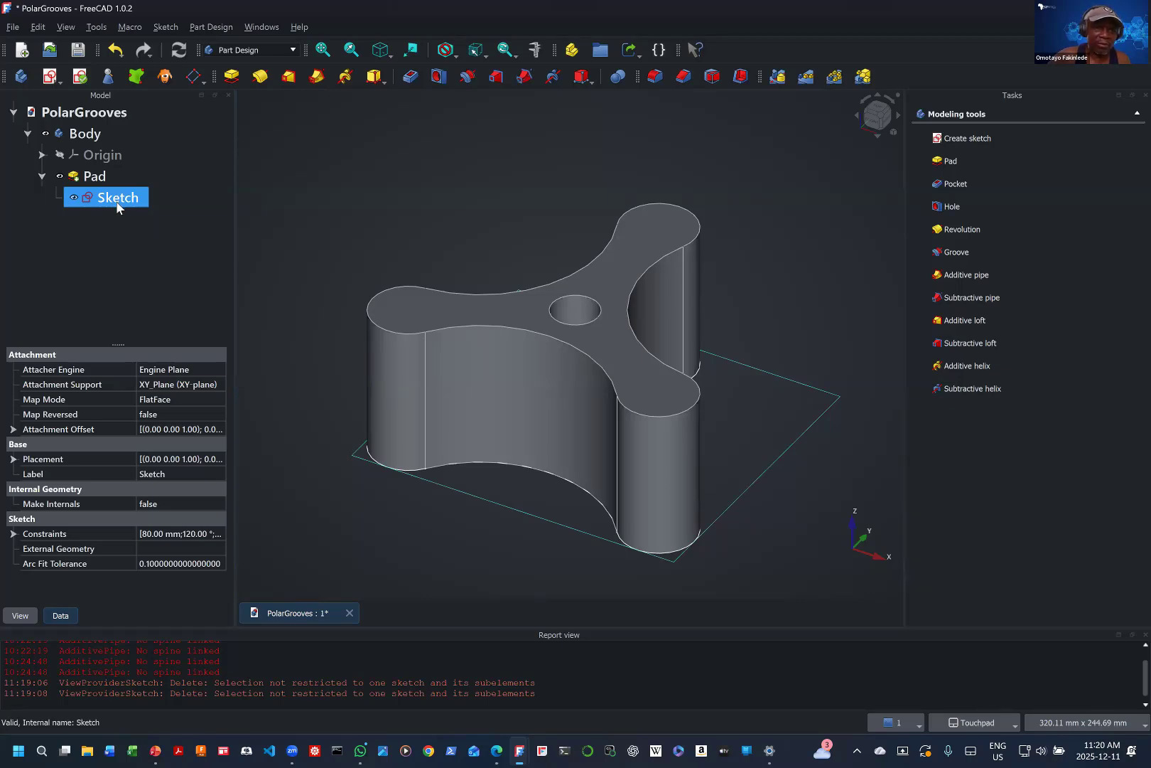
# Step: Create a new sketch on the XY-plane and hide the Pad, leaving only the profile sketch visible
pyautogui.click(49, 79)
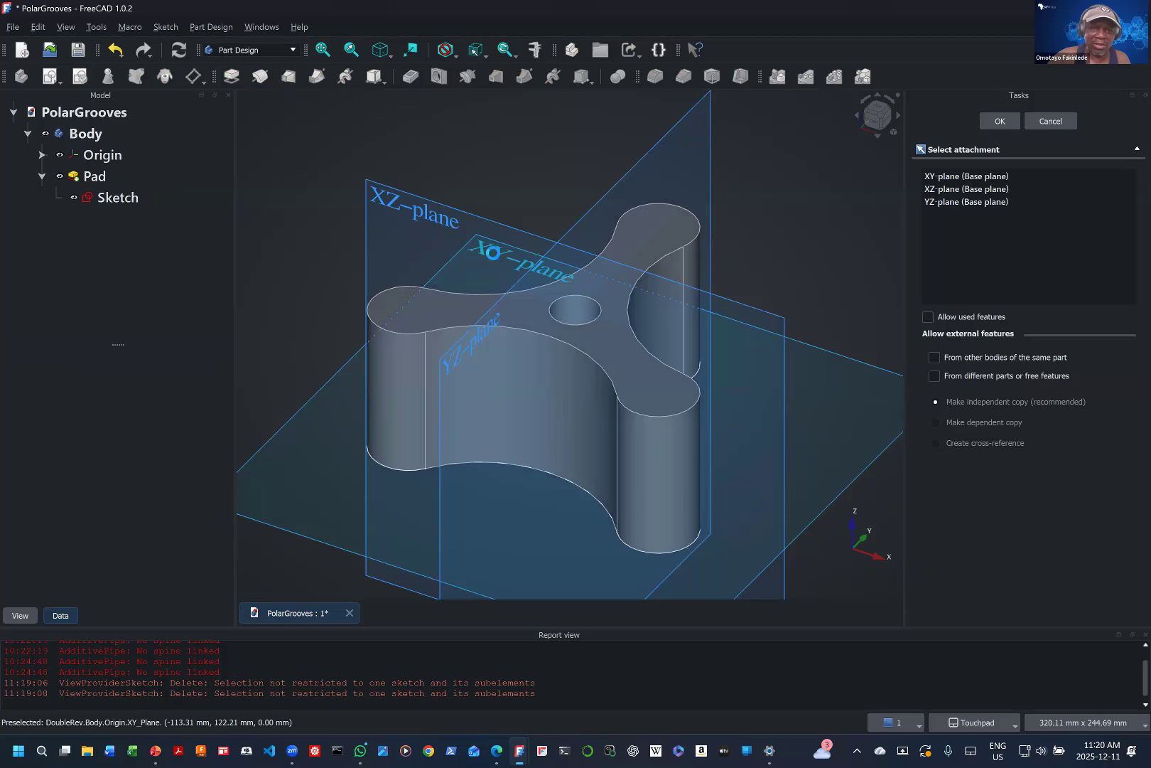
pyautogui.click(475, 246)
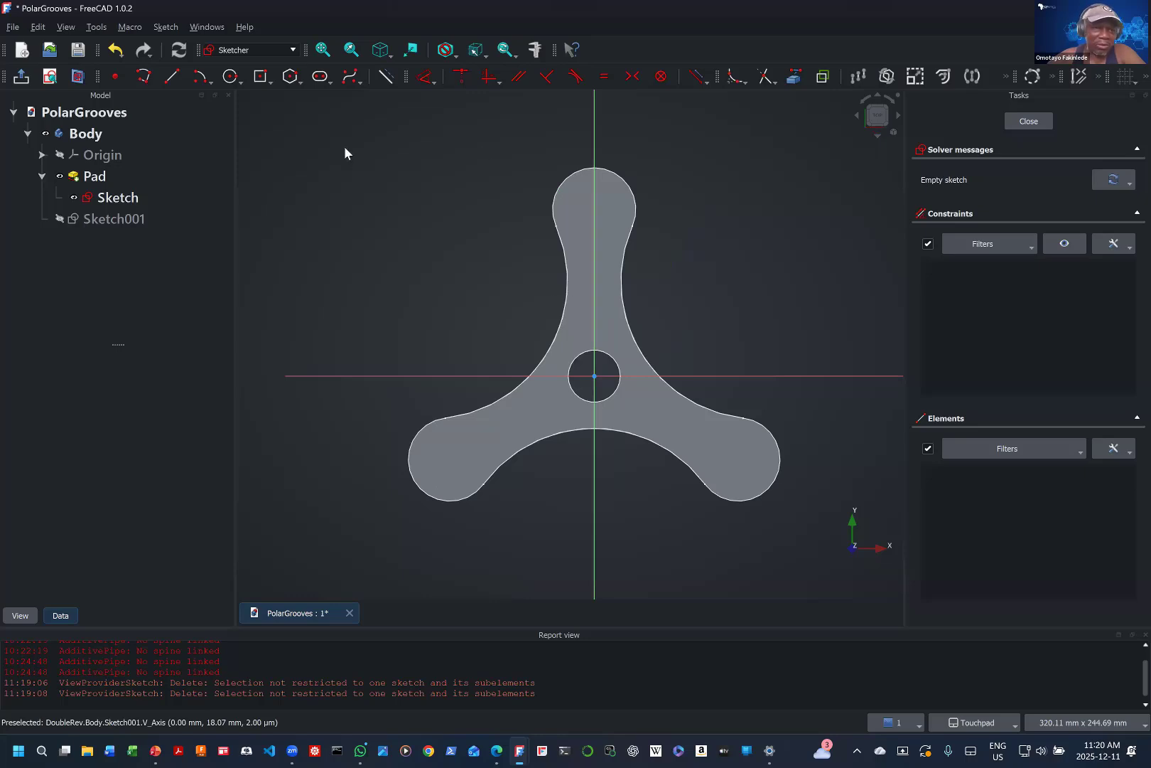
pyautogui.click(64, 176)
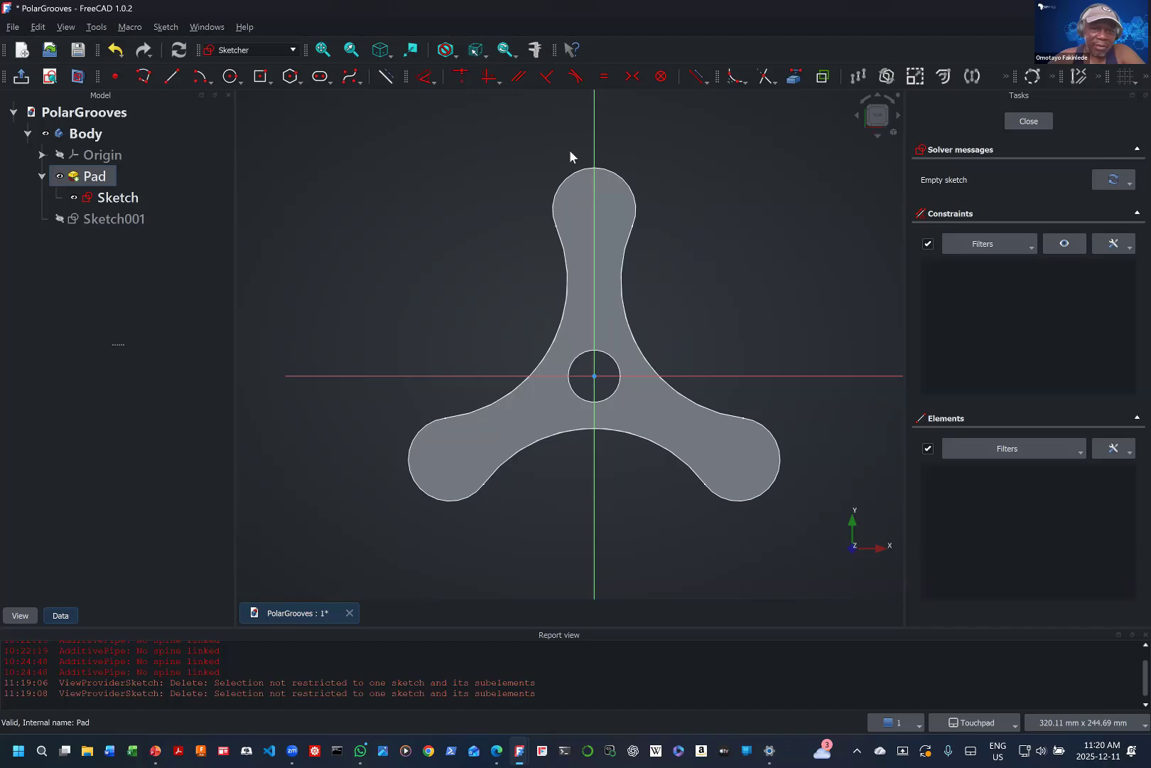
pyautogui.press('space')
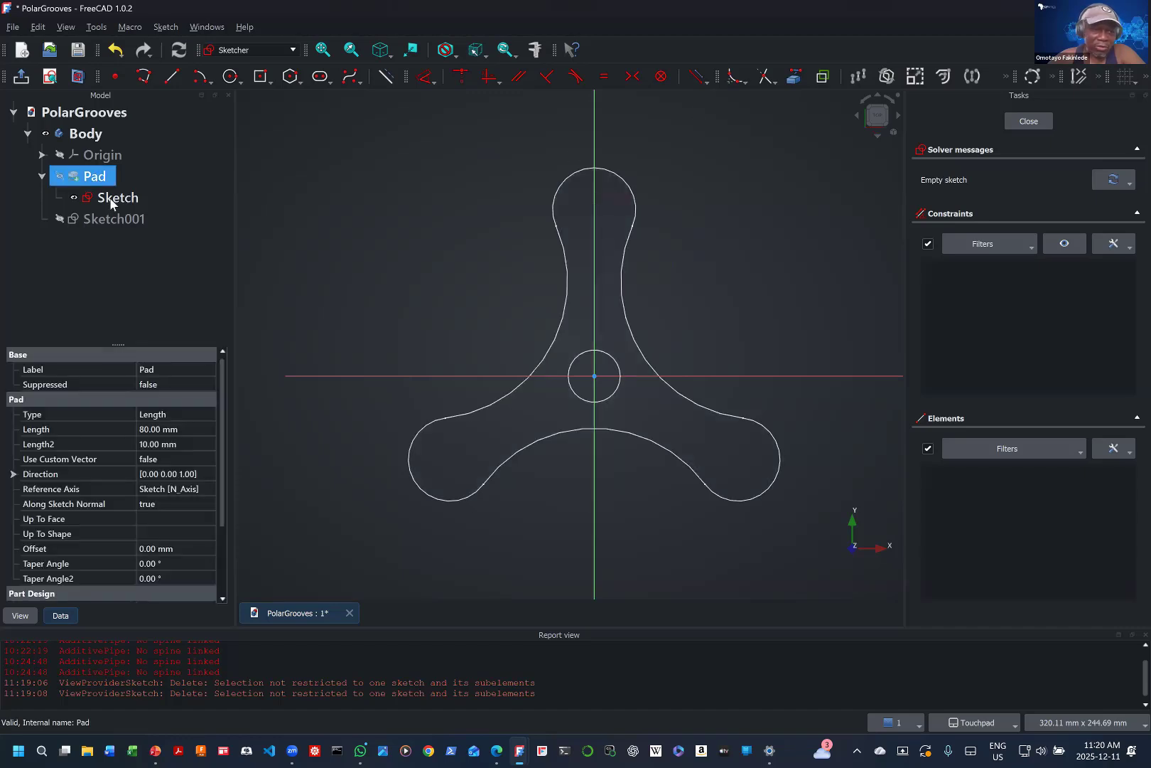
pyautogui.click(79, 199)
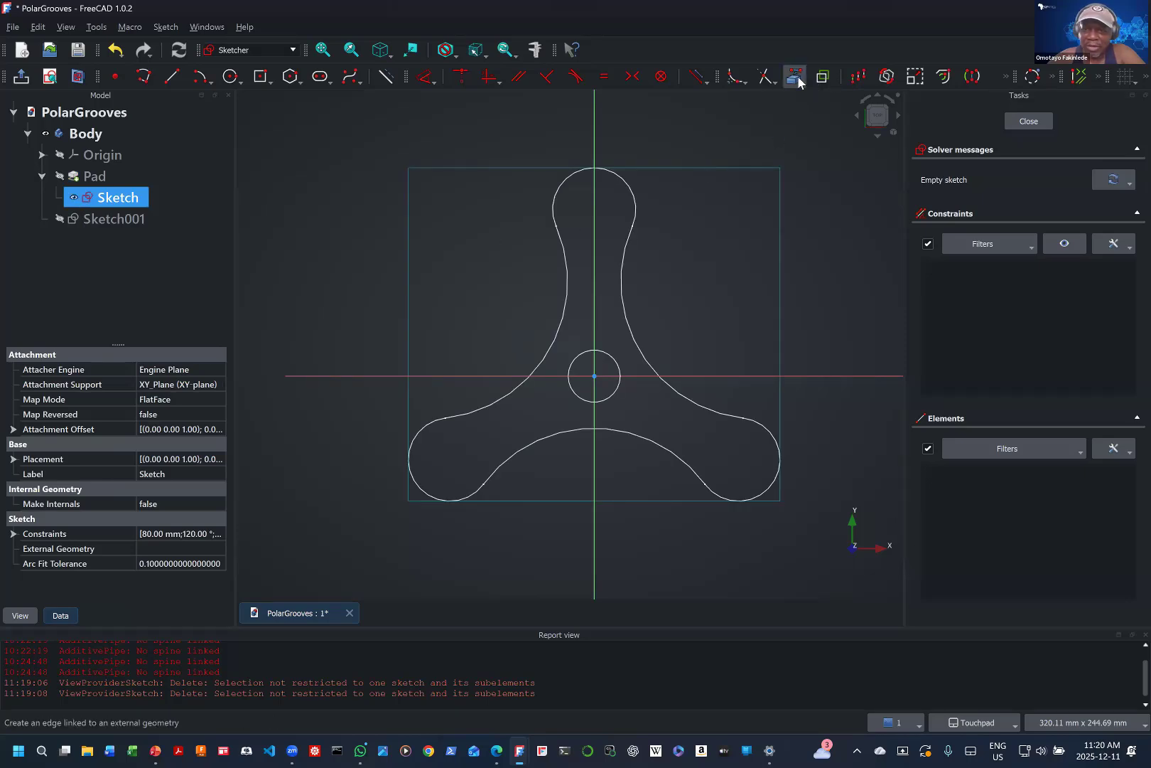
# Step: Link the rounded end arcs of all three arms into the new sketch as external geometry
pyautogui.click(765, 76)
pyautogui.click(797, 78)
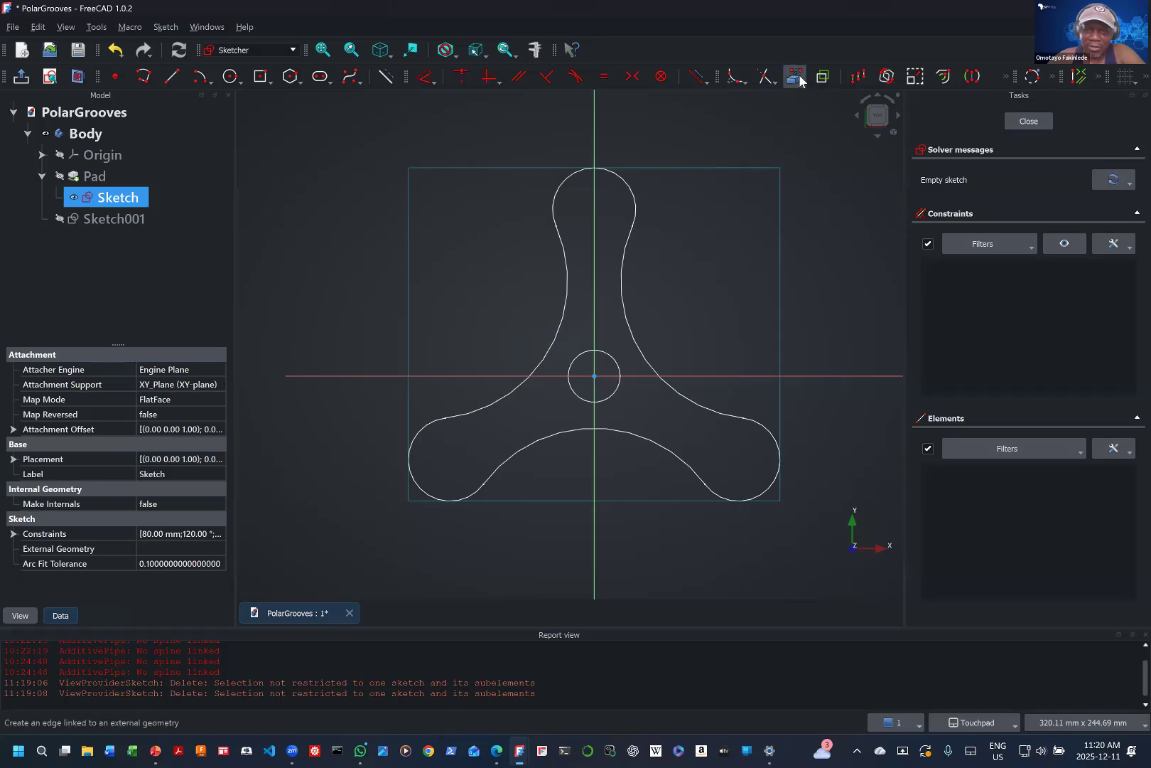
pyautogui.click(630, 189)
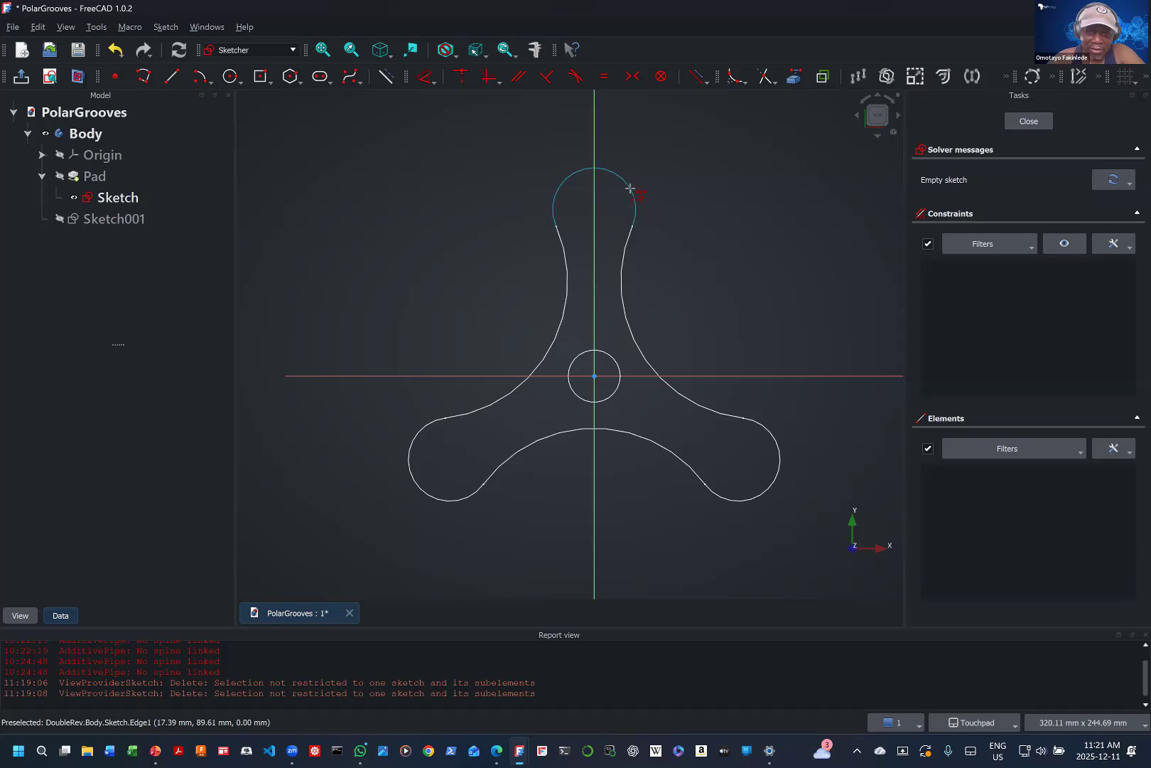
pyautogui.click(741, 501)
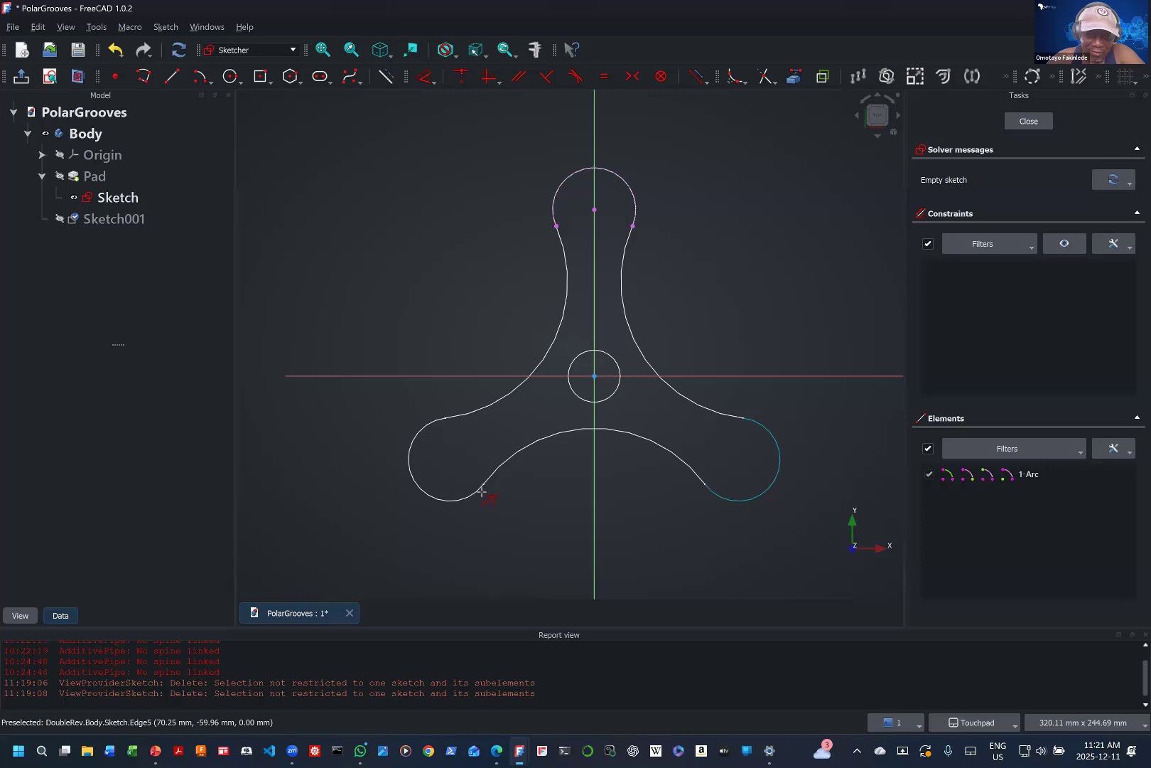
pyautogui.click(424, 494)
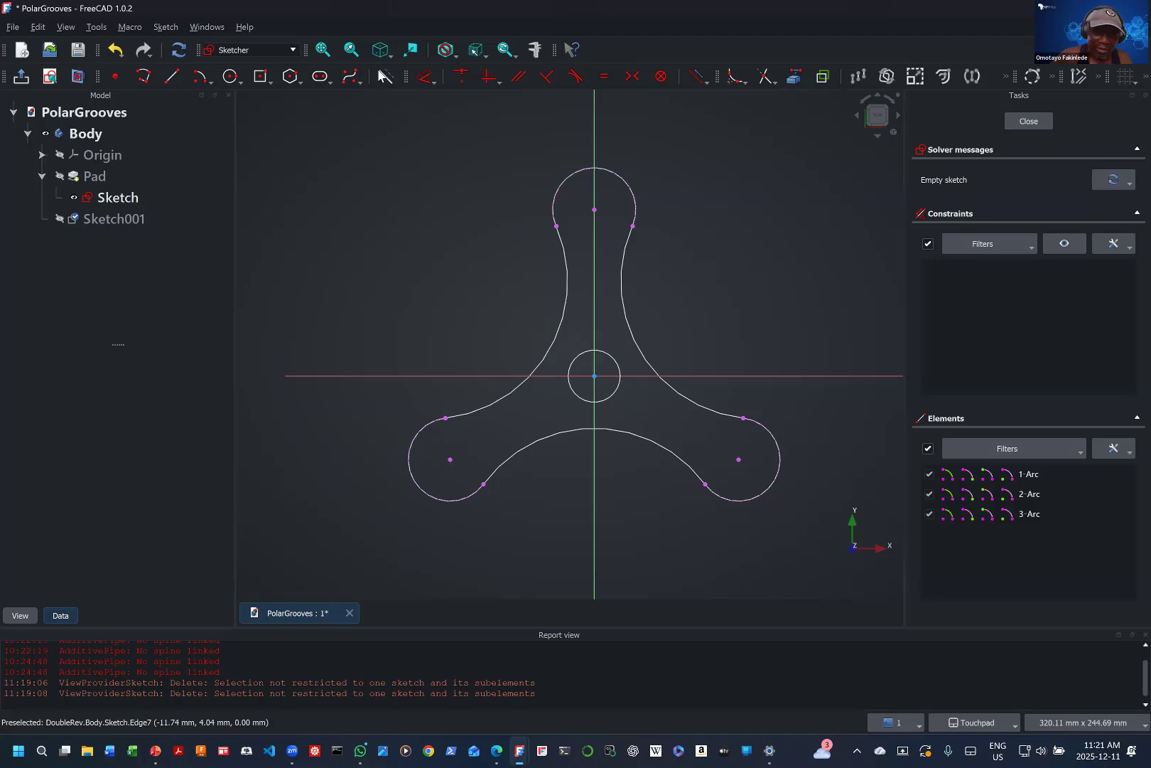
# Step: Draw a construction circle of 50 mm diameter centred on the origin
pyautogui.click(383, 72)
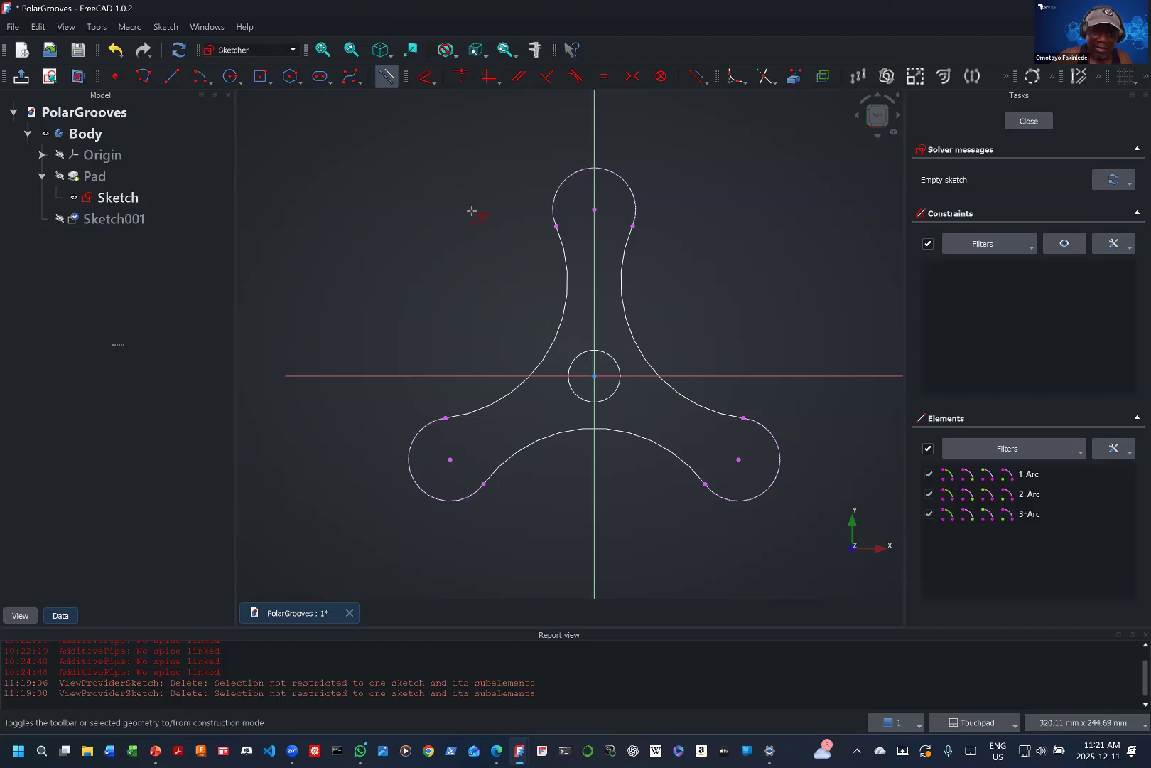
pyautogui.click(231, 77)
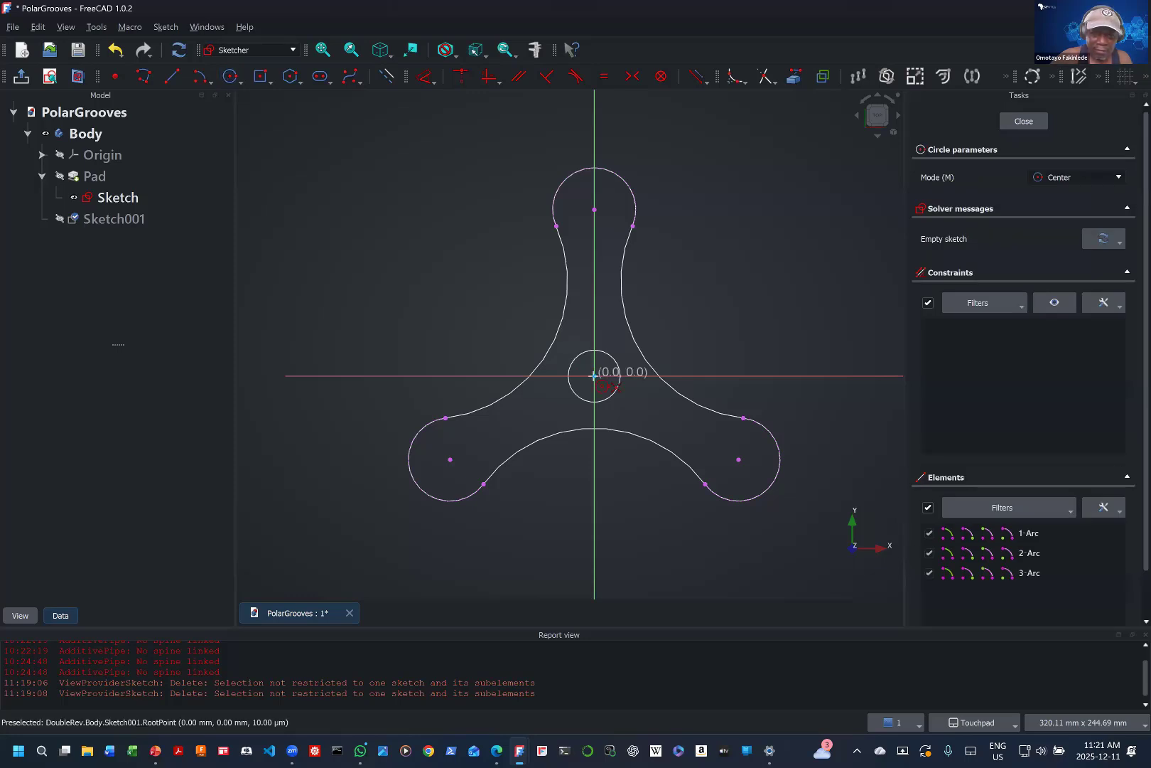
pyautogui.click(632, 404)
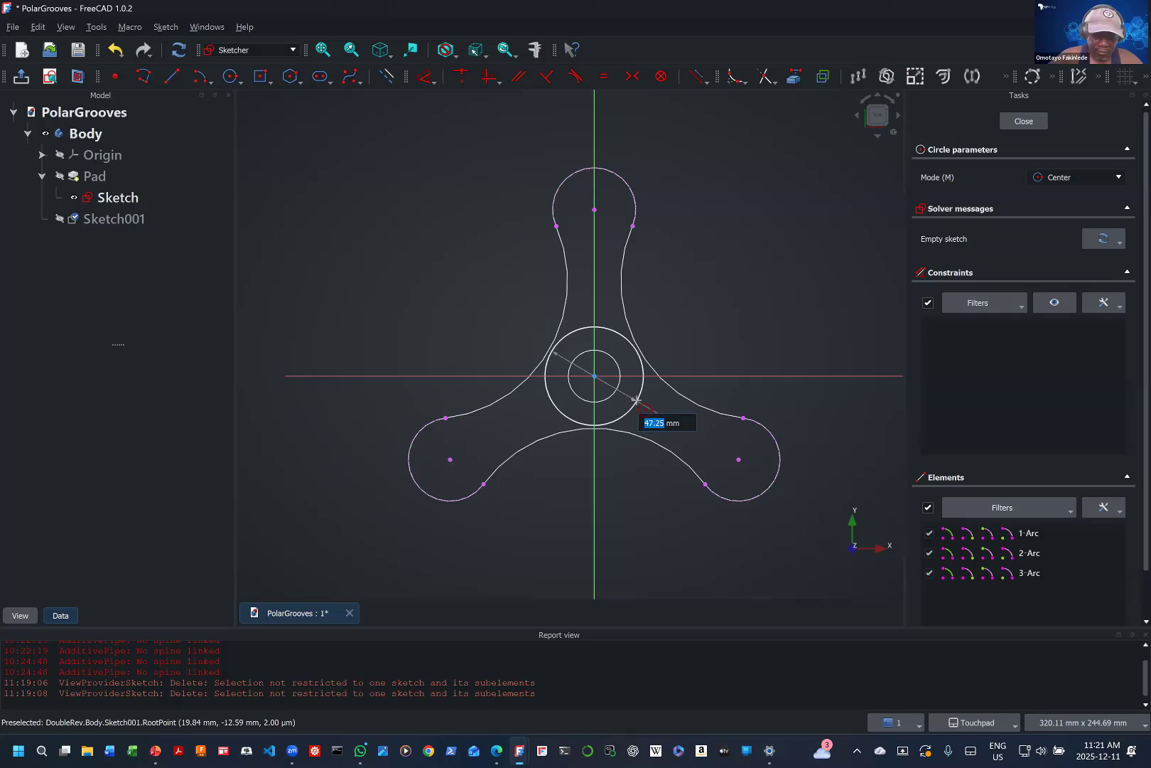
pyautogui.write('5')
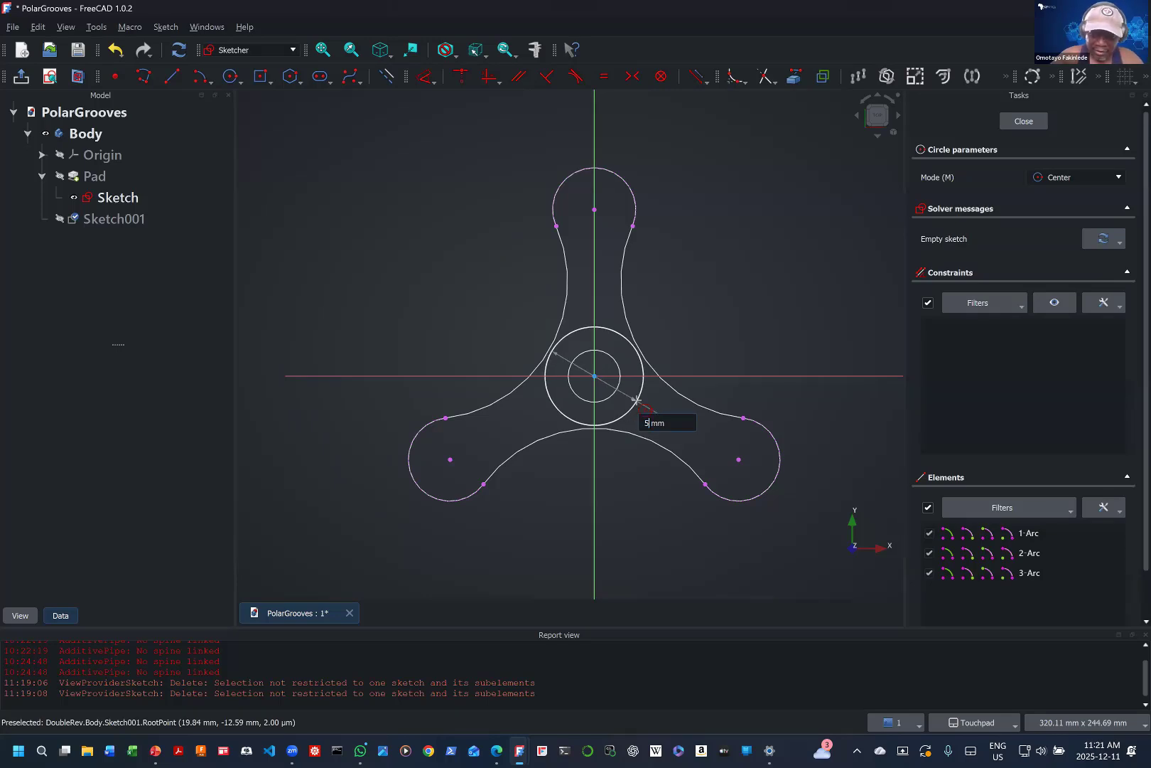
pyautogui.write('0')
pyautogui.press('Return')
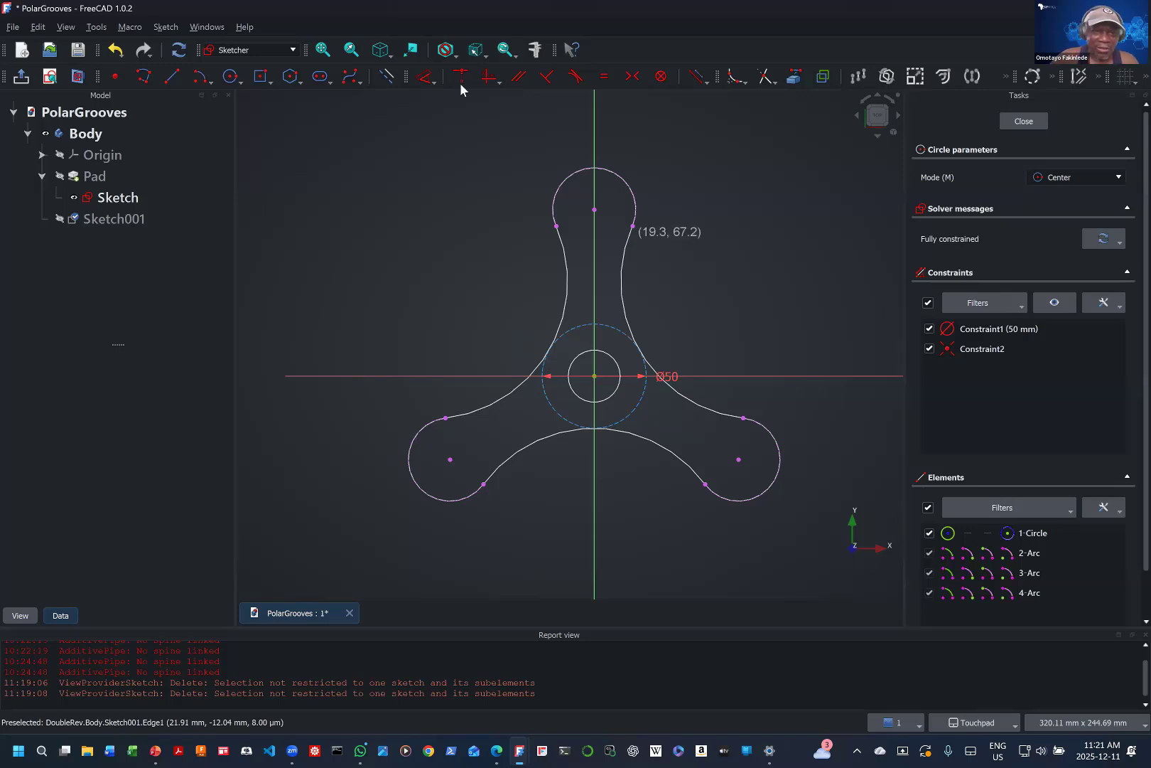
# Step: Draw a construction slot of 6 mm radius from the upper arm's arc centre about 42 mm down the vertical axis
pyautogui.click(261, 76)
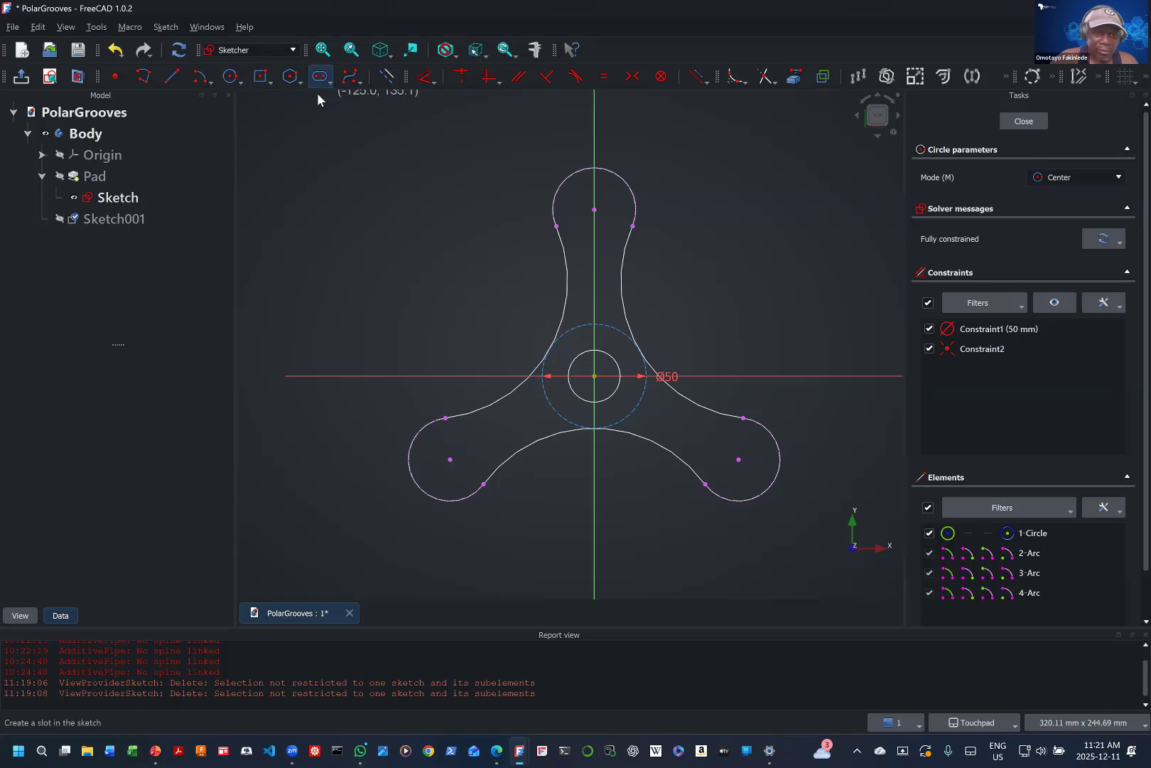
pyautogui.click(319, 80)
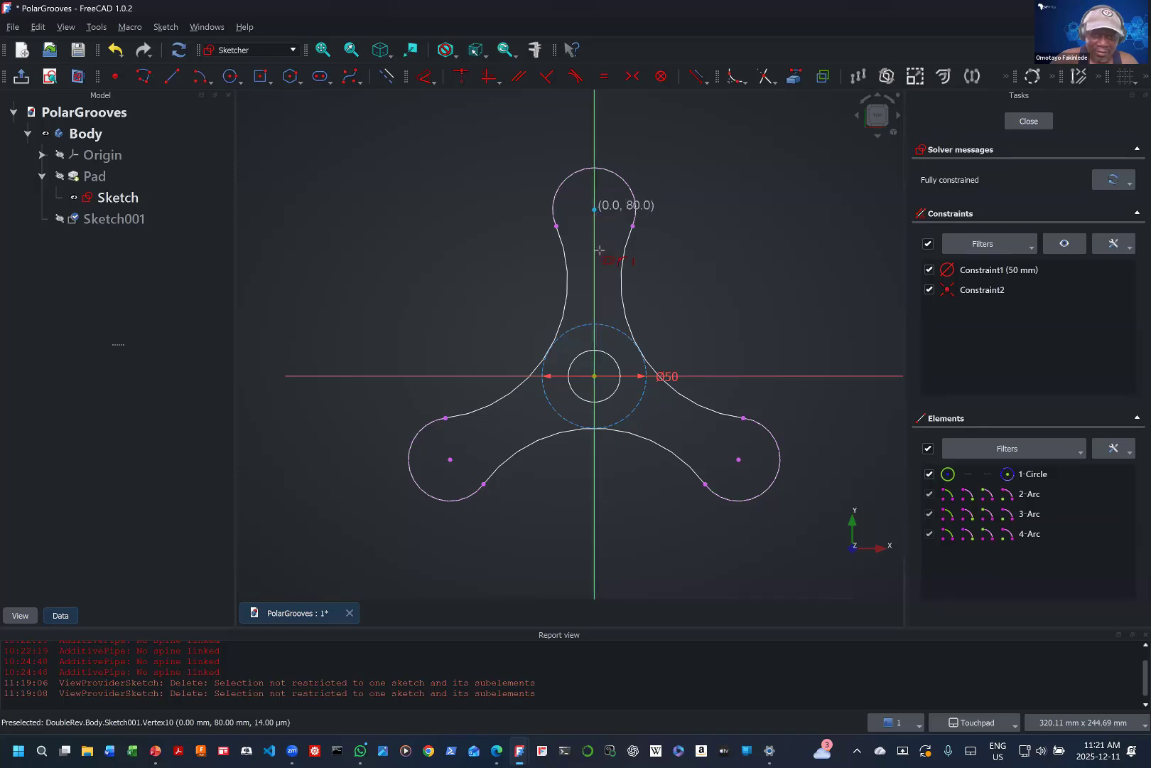
pyautogui.click(594, 210)
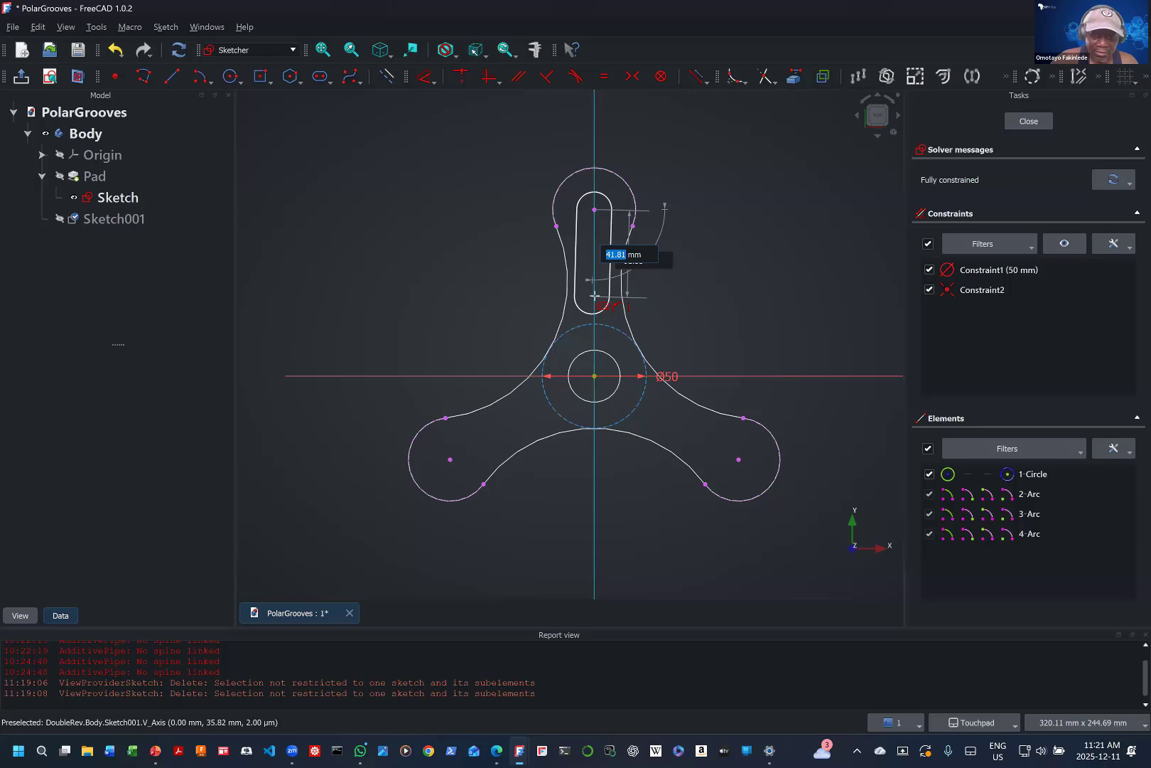
pyautogui.click(643, 289)
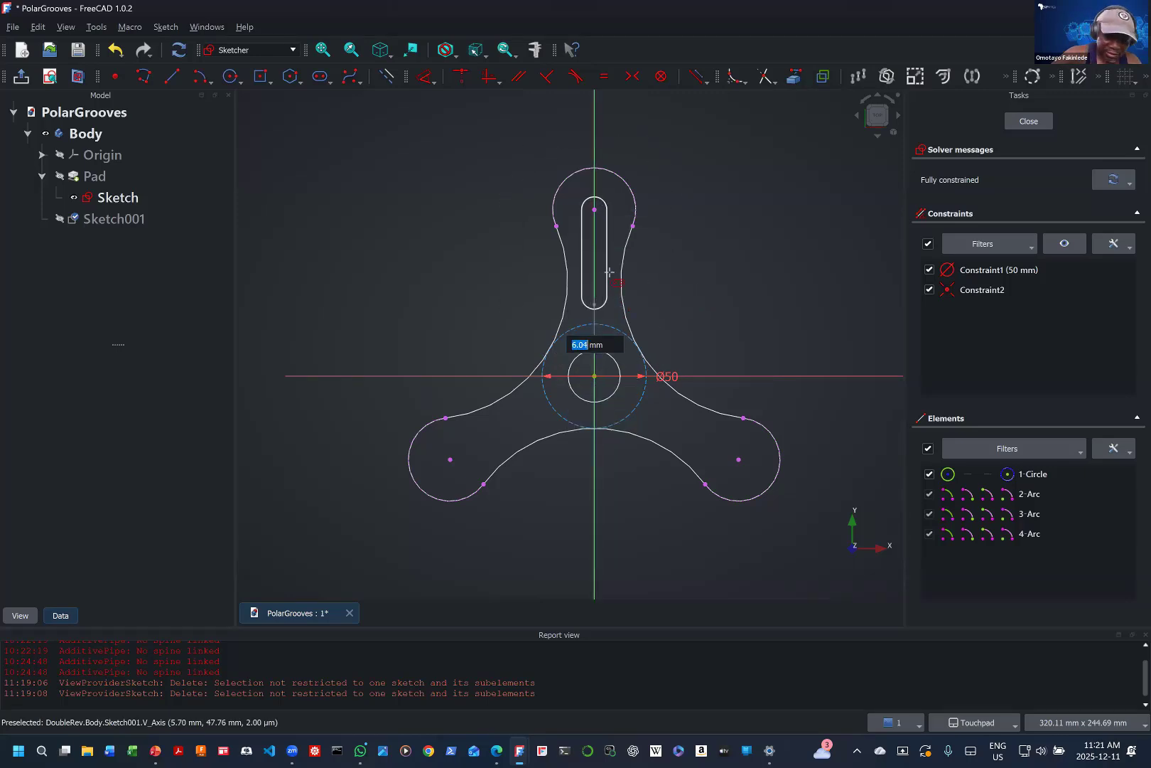
pyautogui.write('6')
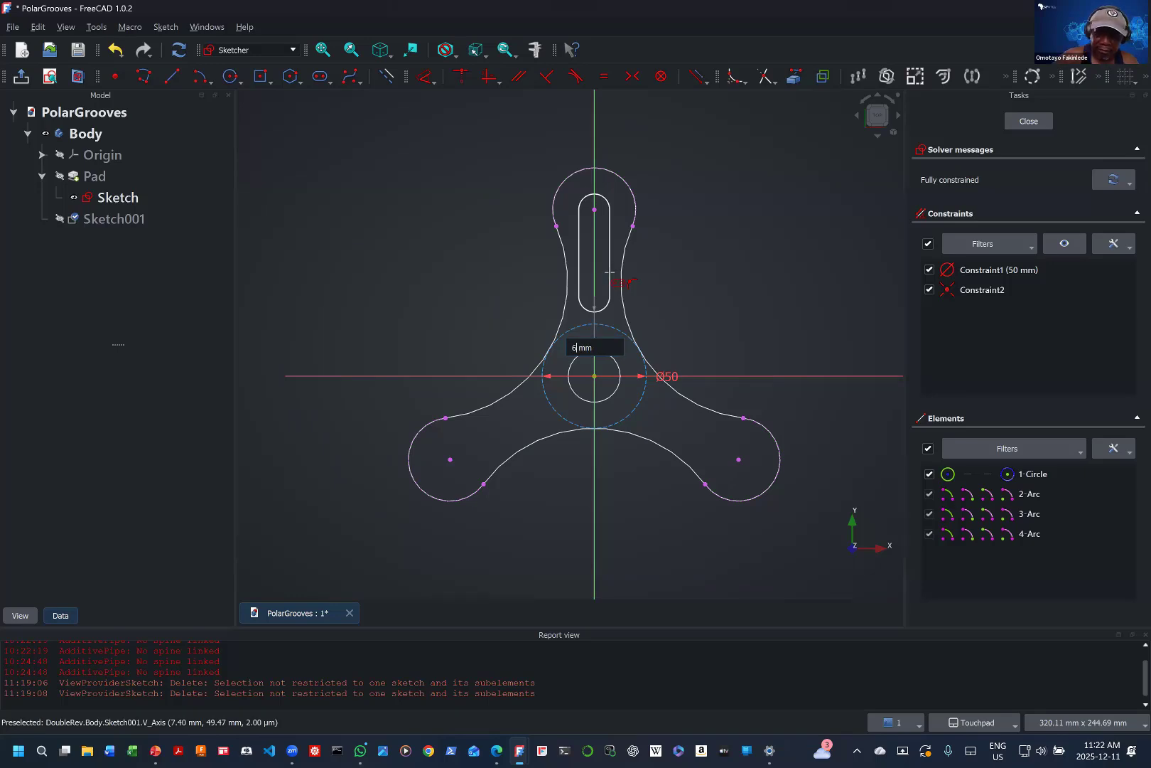
pyautogui.press('Return')
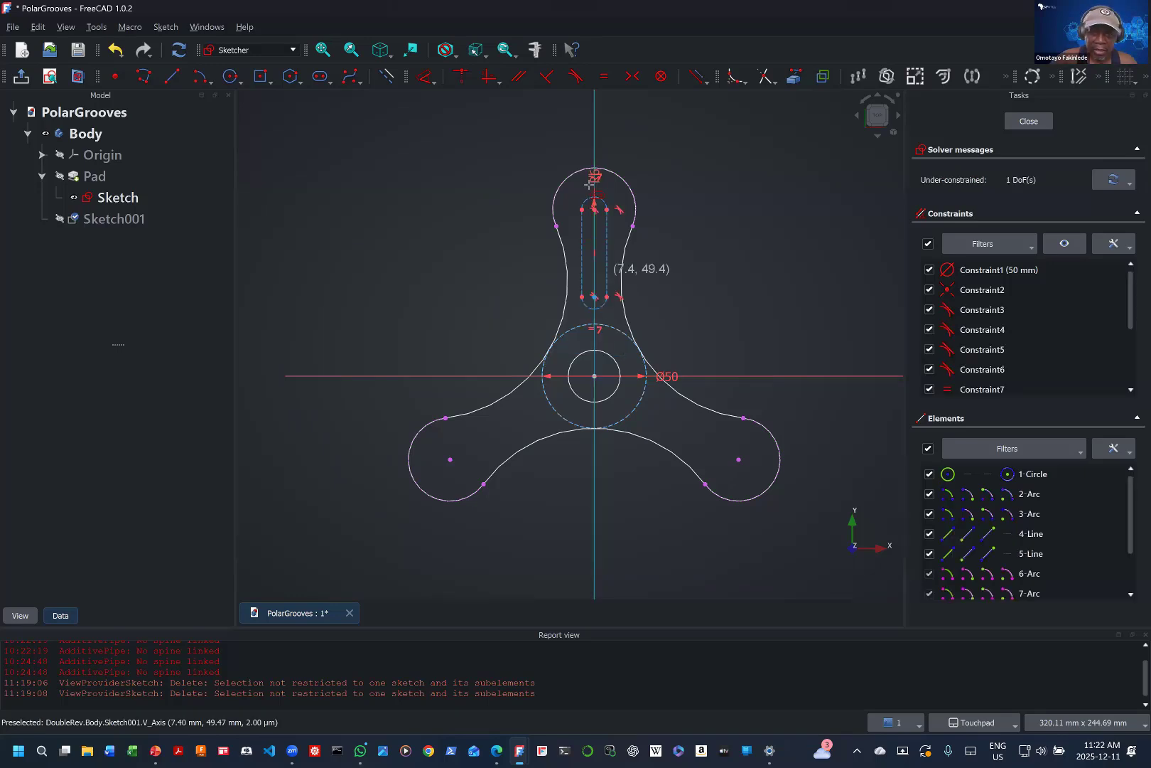
pyautogui.rightClick(438, 168)
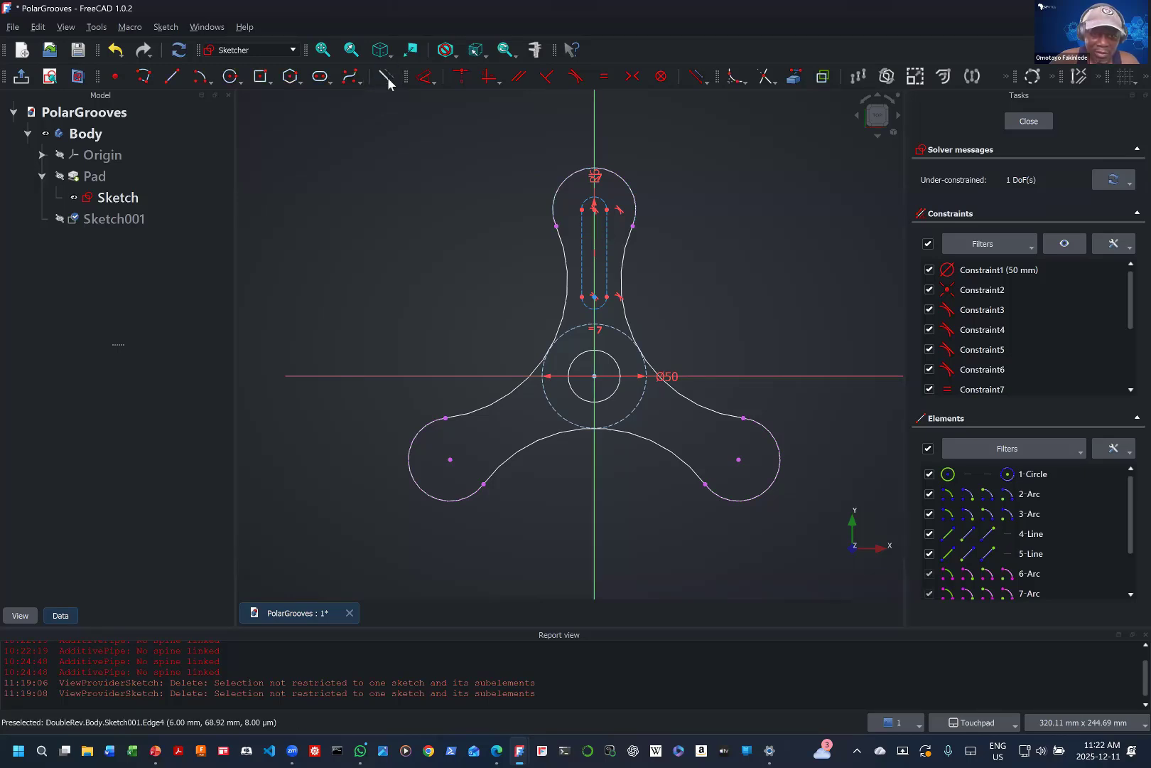
# Step: Convert the slot's two straight sides and both end arcs from construction to normal geometry
pyautogui.click(581, 240)
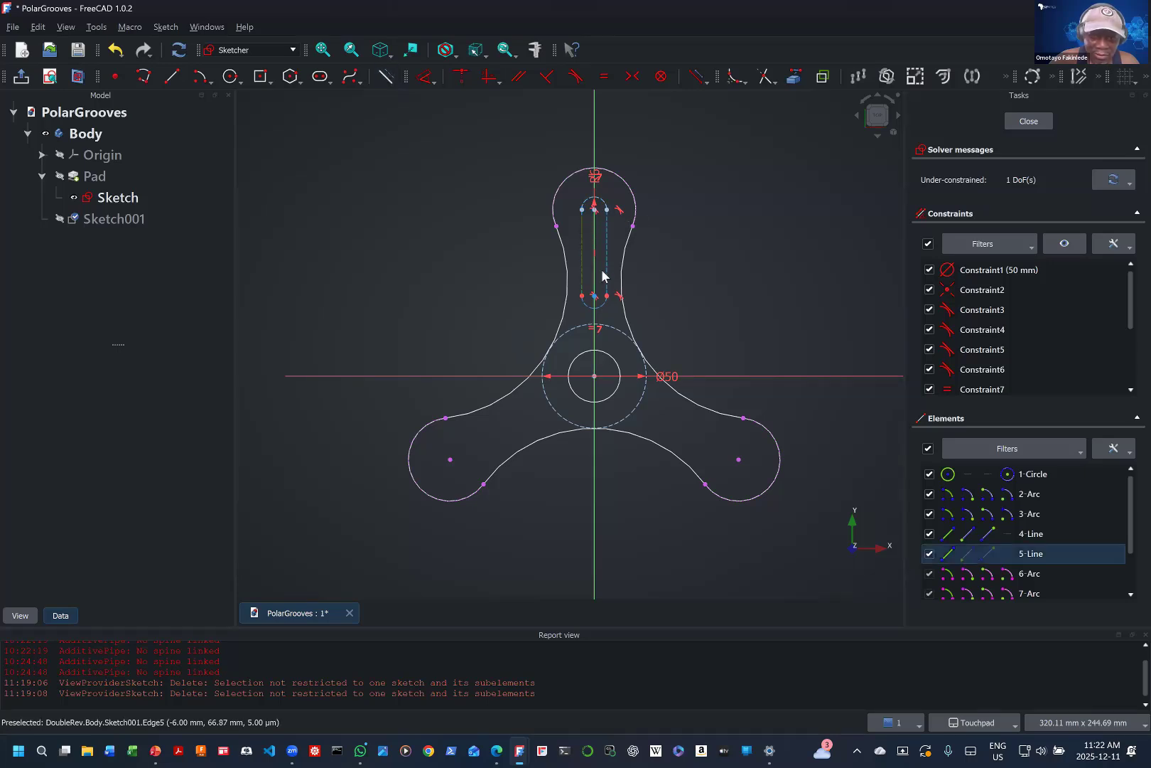
pyautogui.click(387, 76)
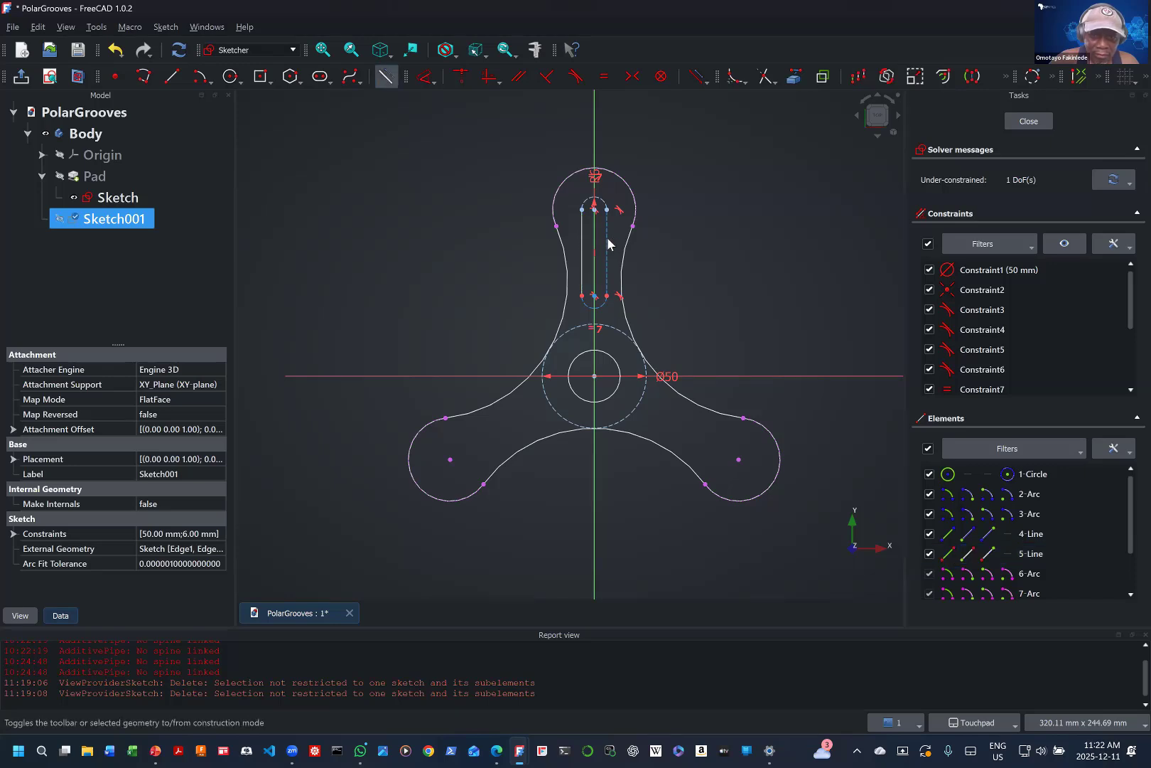
pyautogui.click(607, 239)
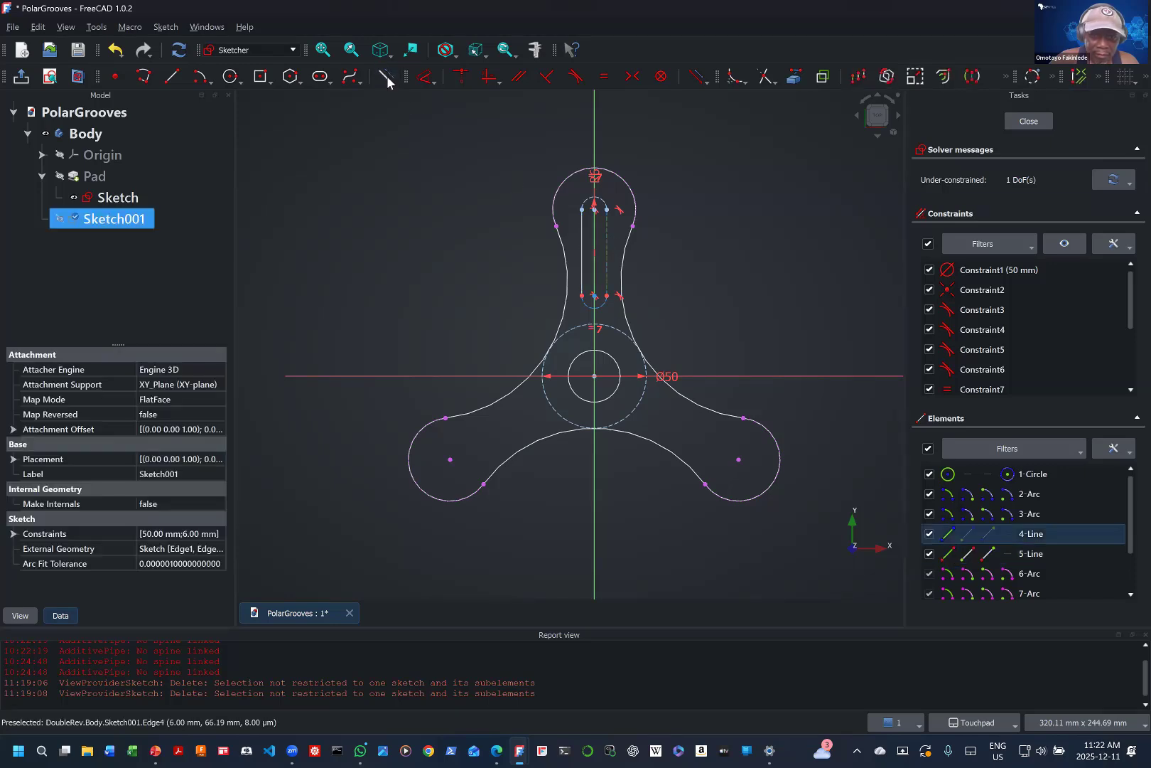
pyautogui.click(387, 76)
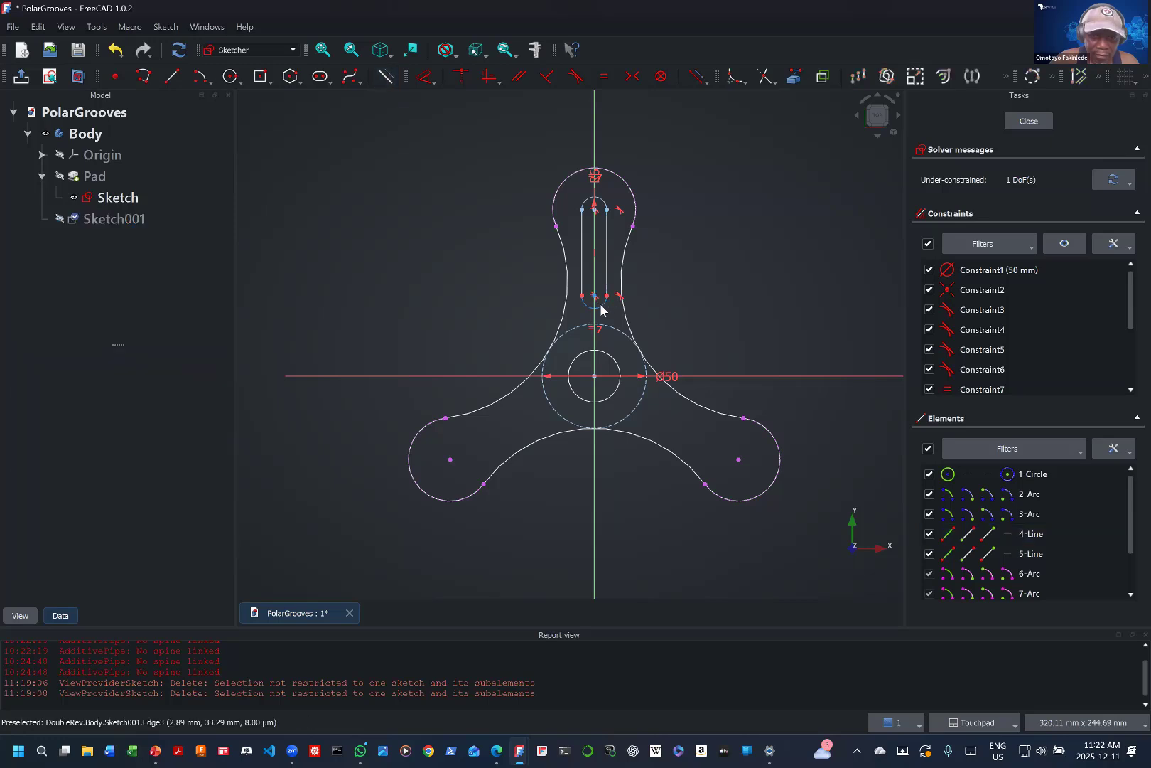
pyautogui.click(502, 169)
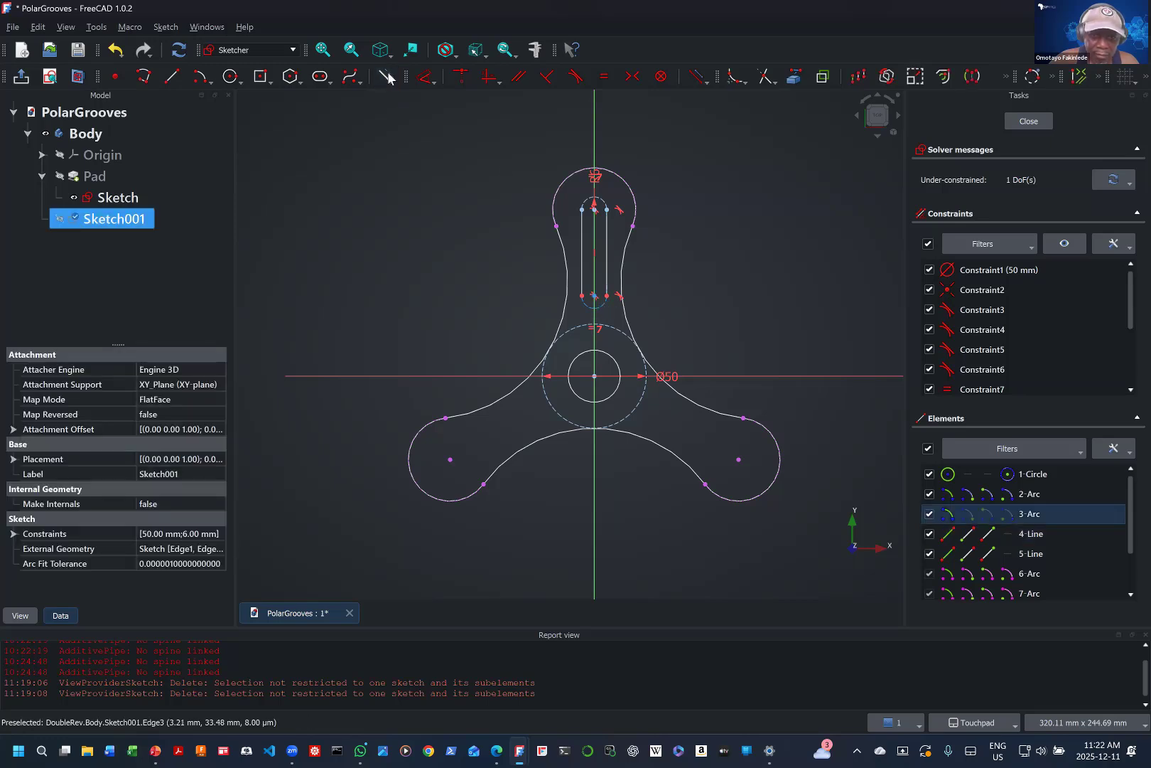
pyautogui.click(386, 76)
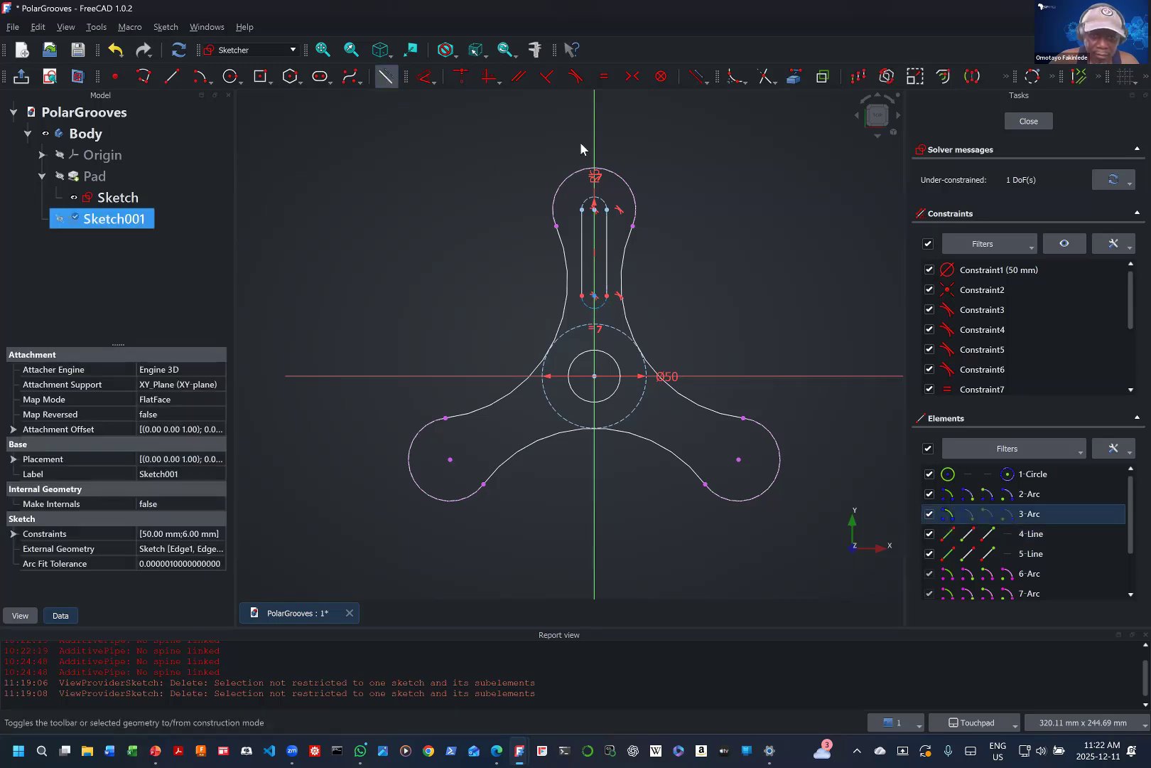
pyautogui.click(597, 200)
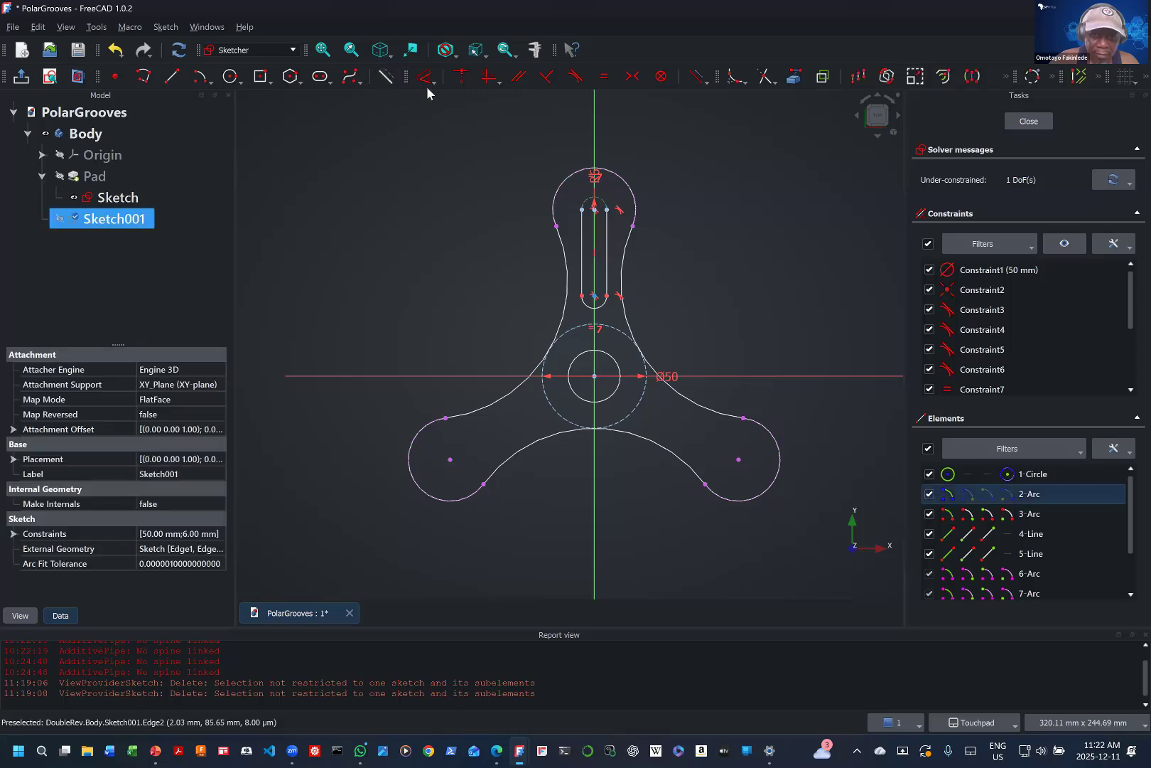
pyautogui.click(387, 76)
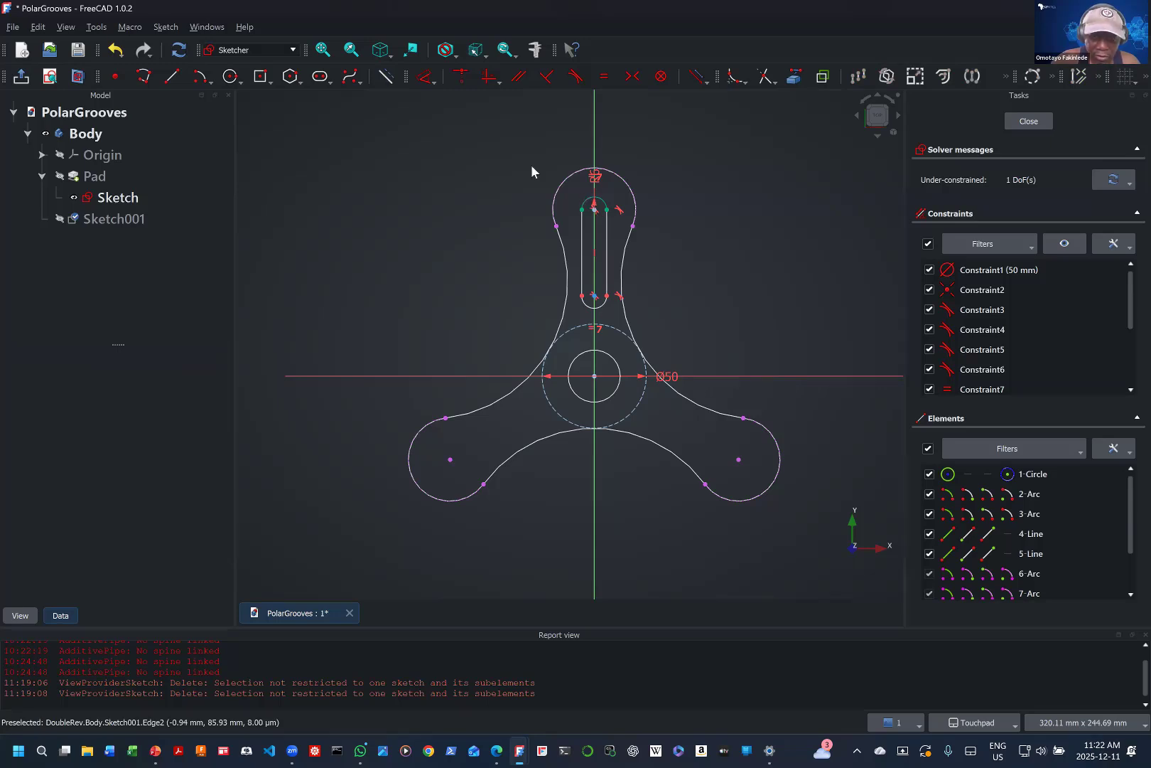
pyautogui.click(589, 198)
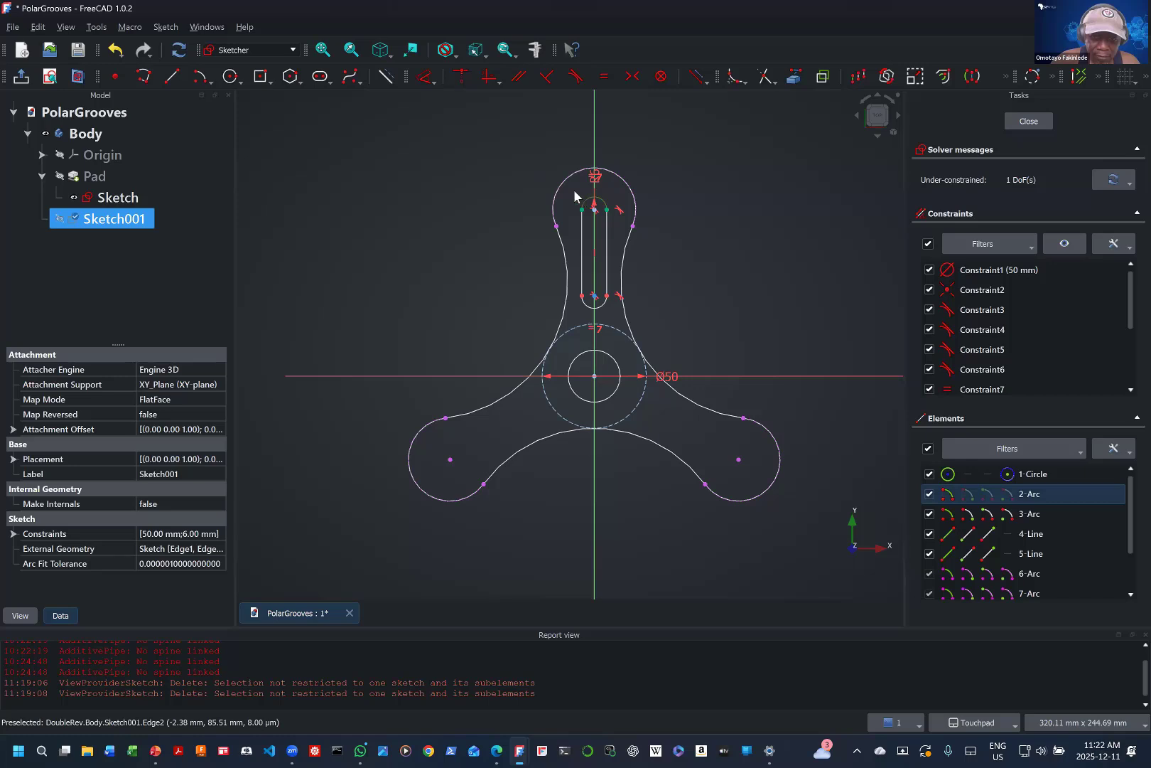
pyautogui.click(388, 76)
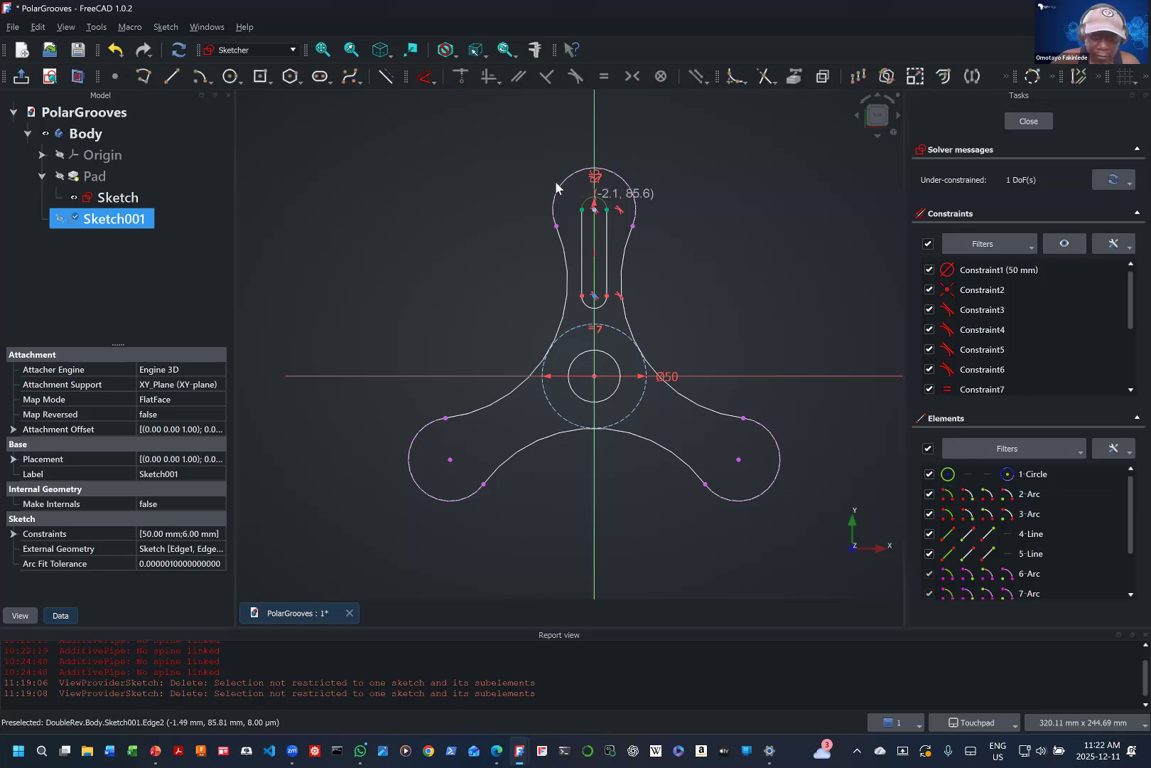
pyautogui.click(587, 203)
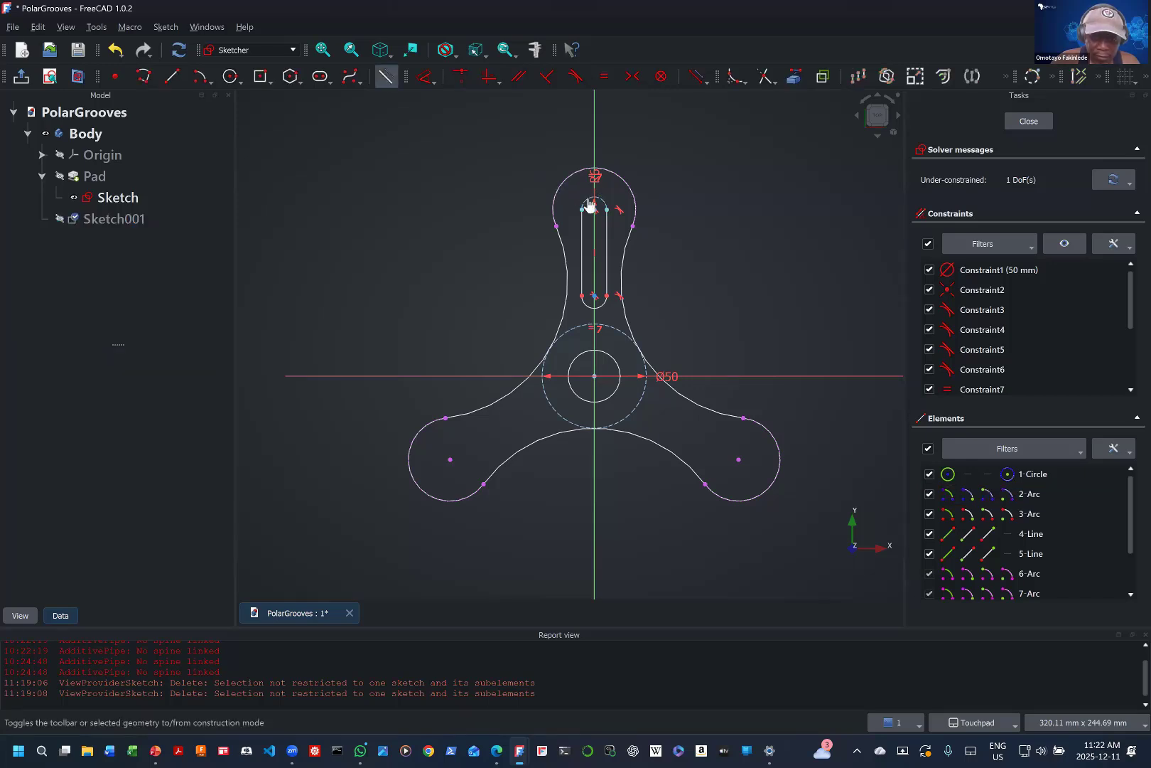
pyautogui.click(386, 77)
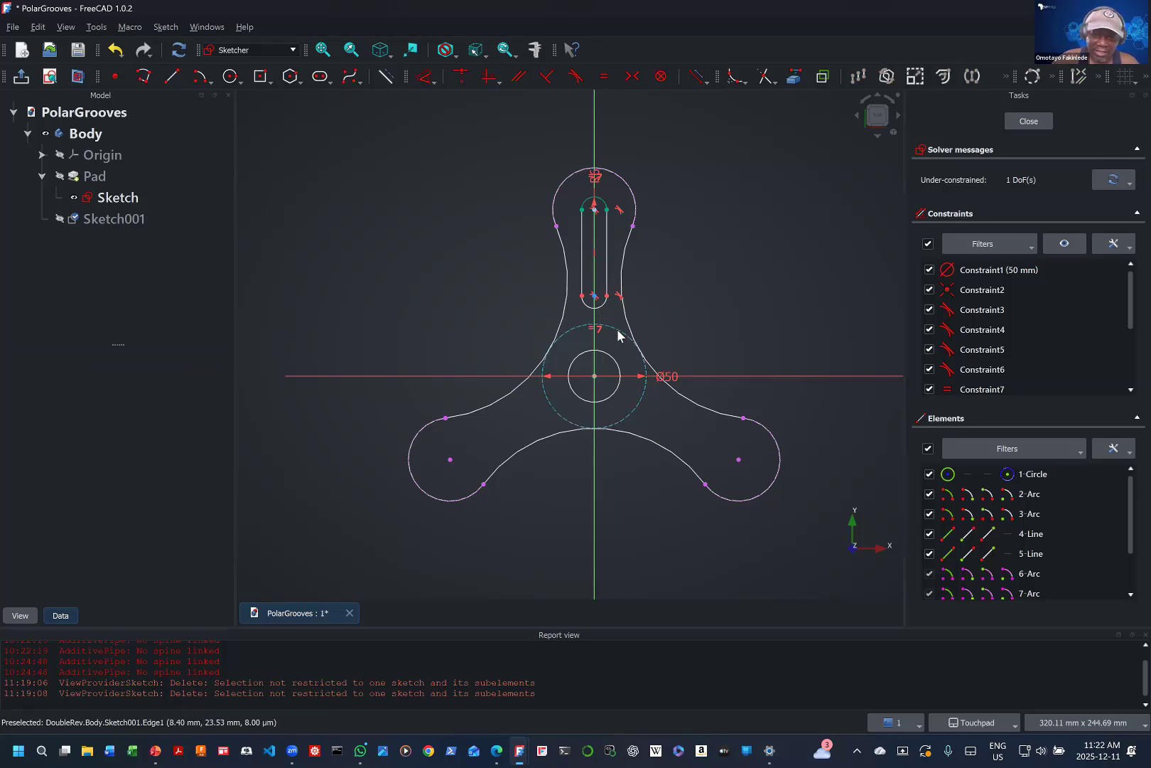
# Step: Constrain the slot's lower end arc tangent to the 50 mm construction circle
pyautogui.click(582, 77)
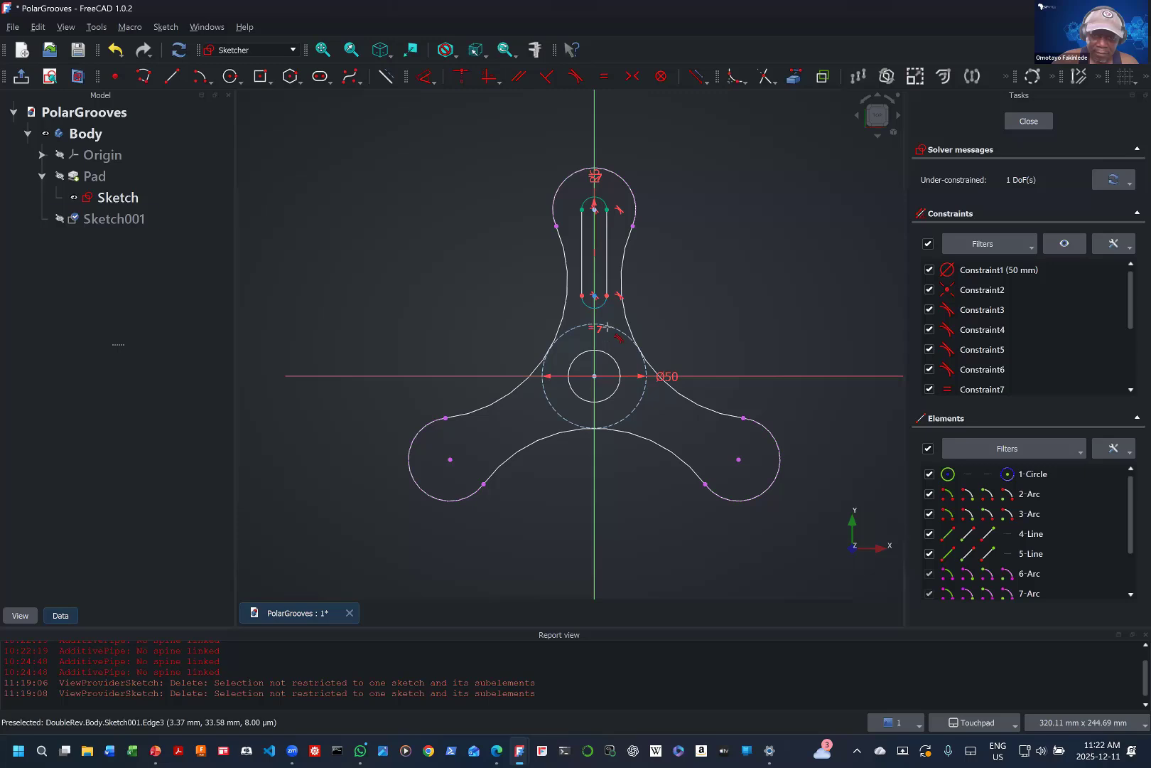
pyautogui.click(602, 307)
pyautogui.click(615, 329)
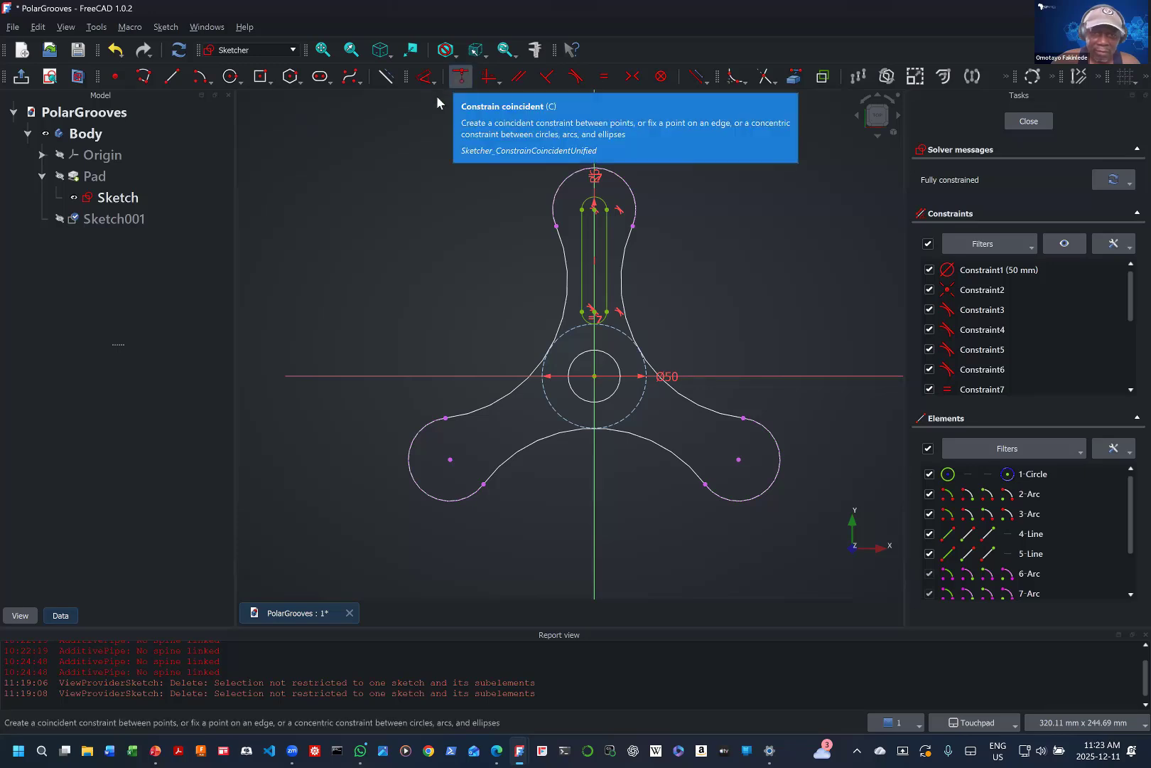
# Step: Try to add a radius constraint to the slot's upper end arc
pyautogui.click(427, 76)
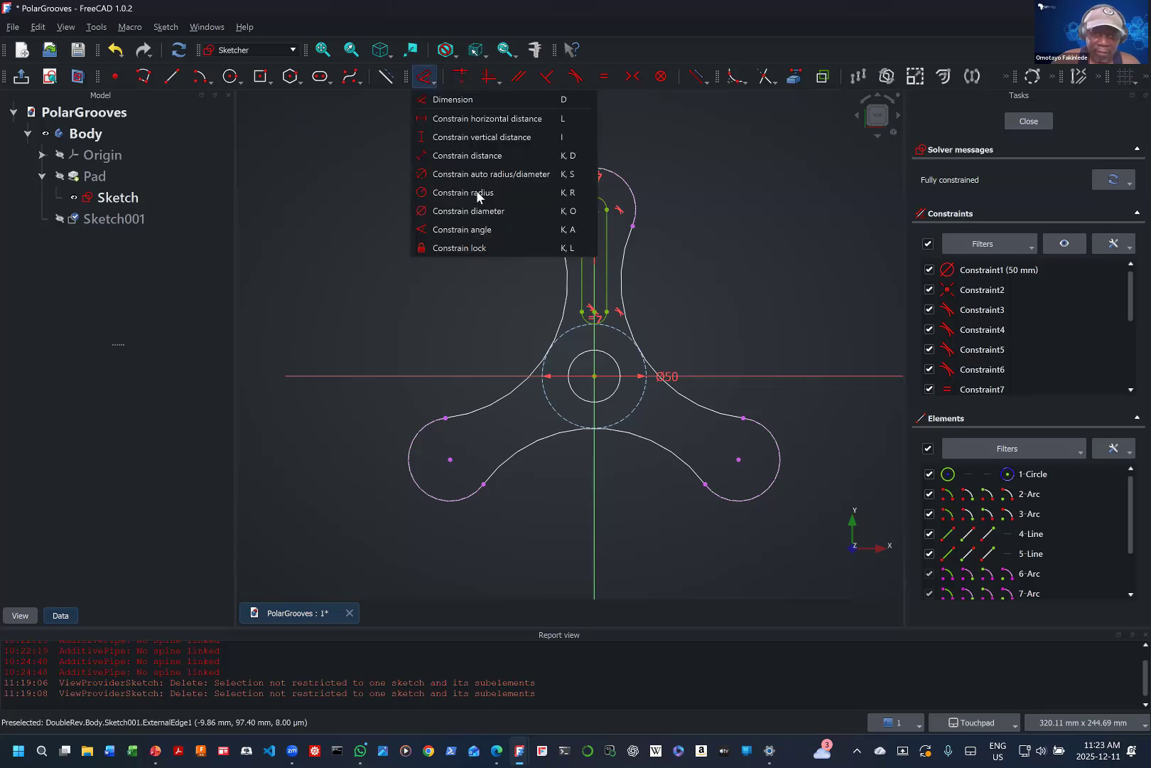
pyautogui.click(477, 197)
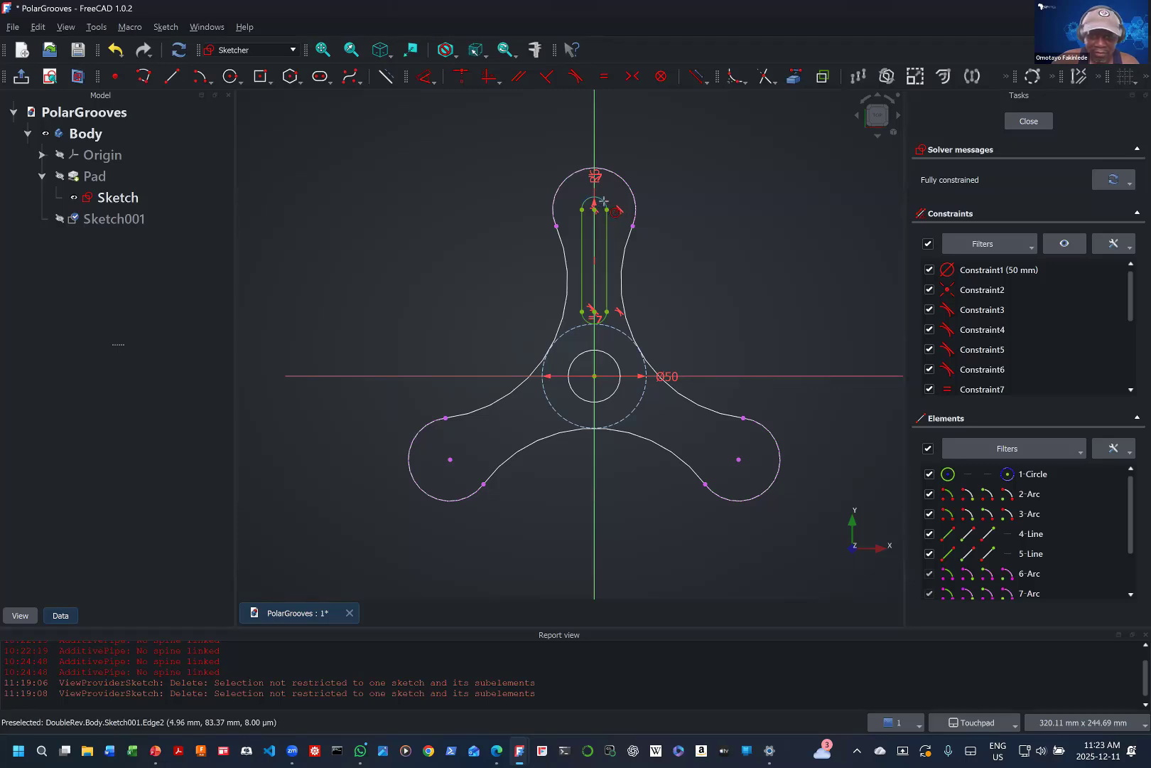
pyautogui.click(604, 201)
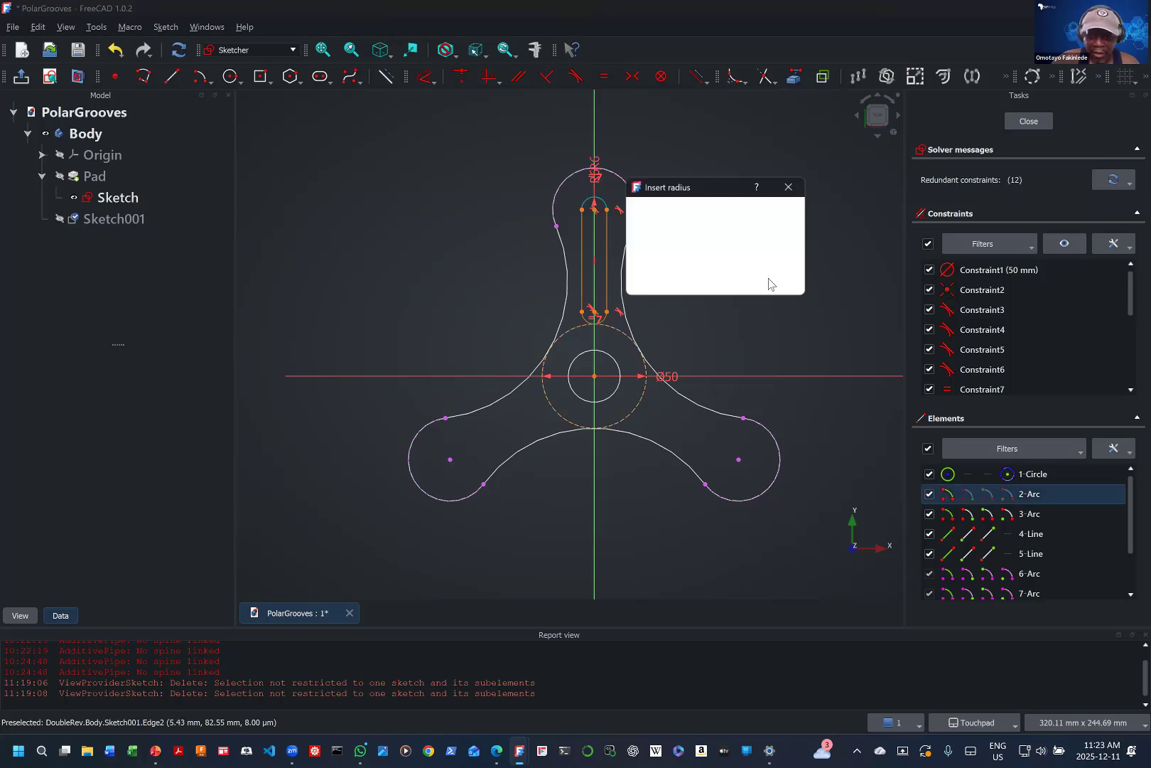
pyautogui.press('Return')
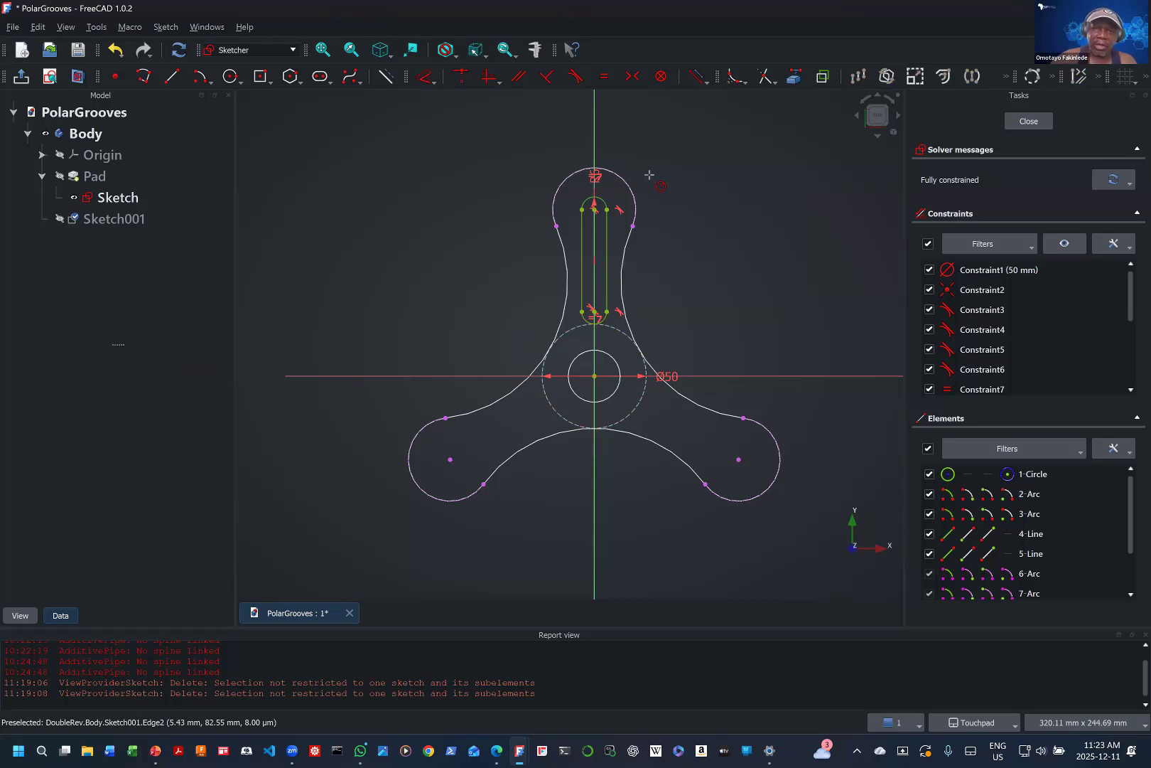
# Step: Finish editing the slot sketch and make the Pad visible again
pyautogui.click(1017, 122)
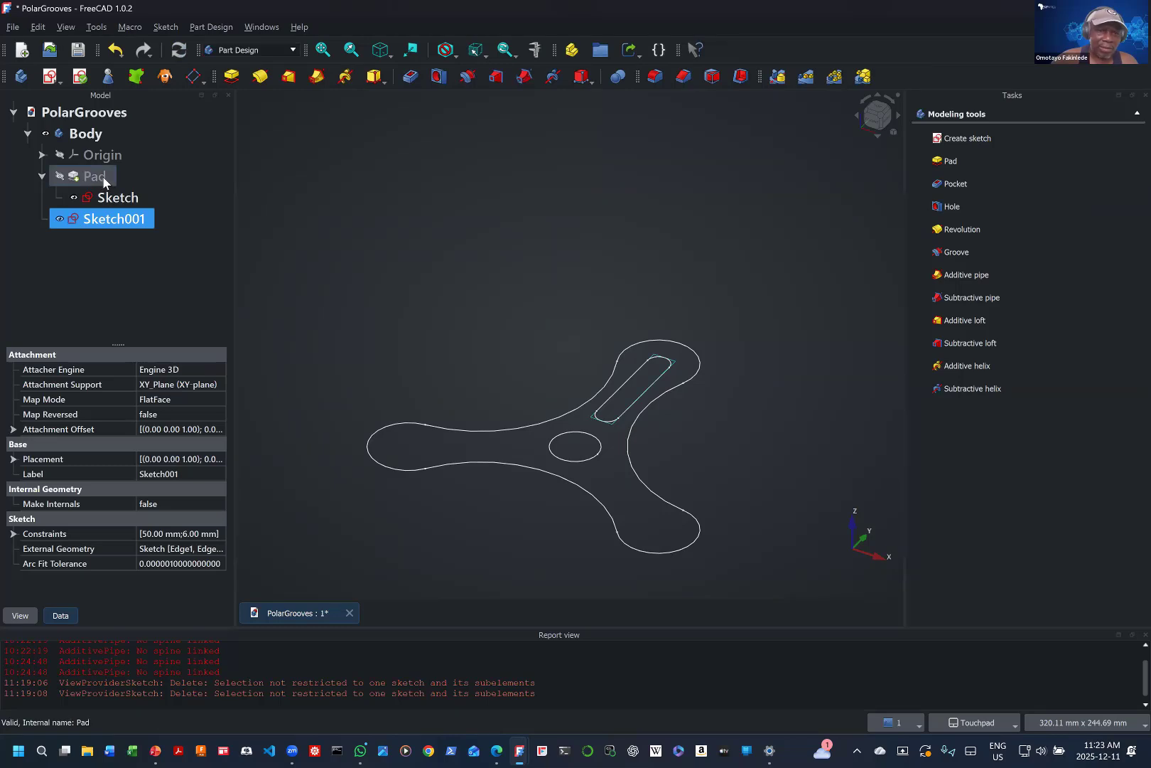
pyautogui.click(98, 178)
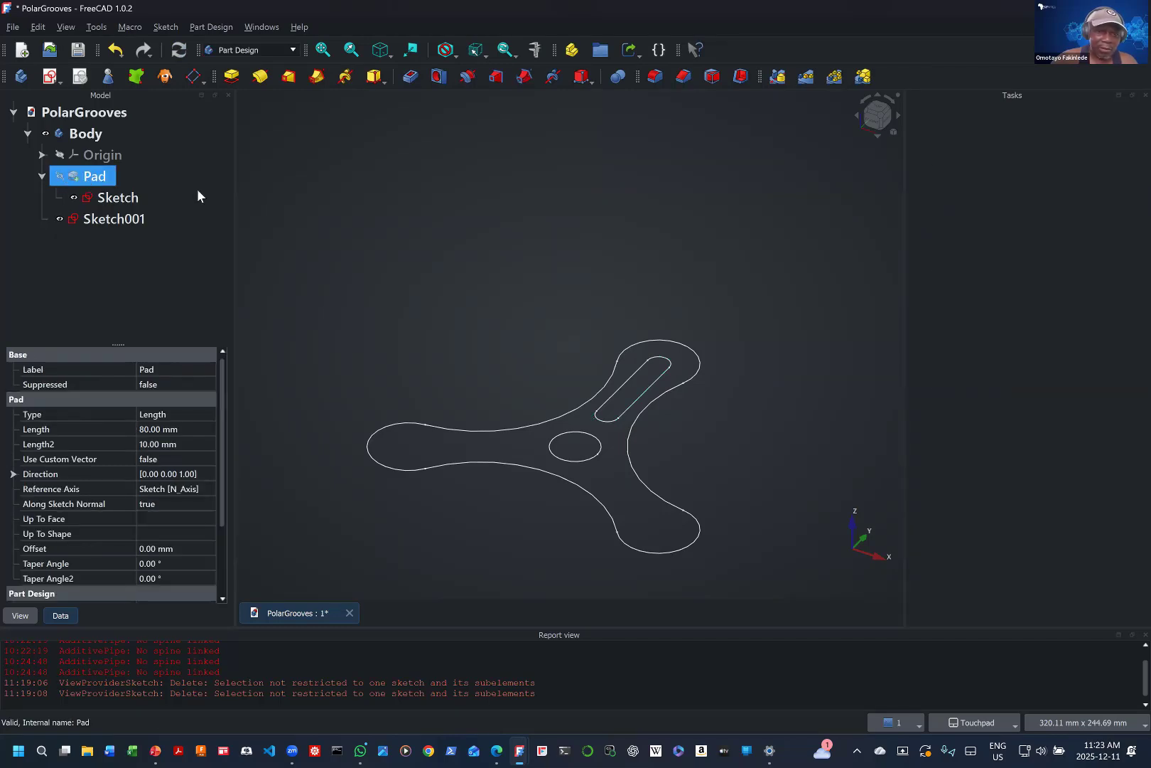
pyautogui.press('space')
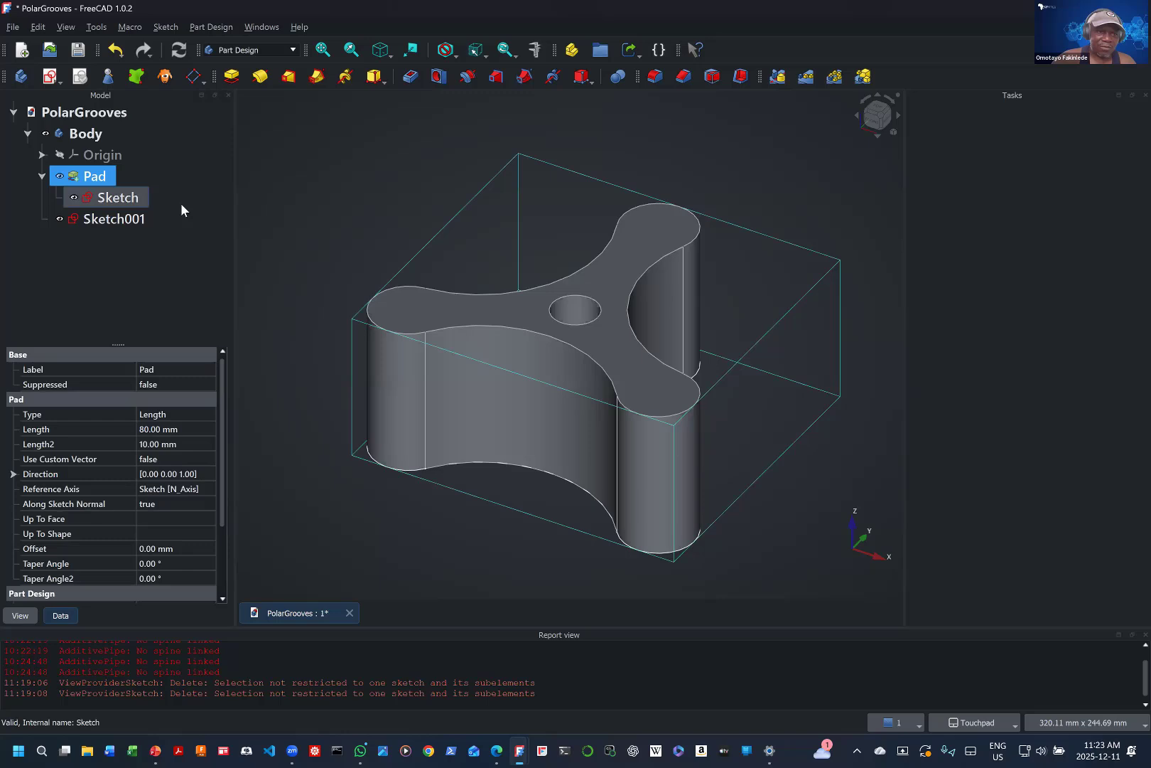
# Step: Try to cut the slot sketch Sketch001 as a pocket of type Through all
pyautogui.click(148, 223)
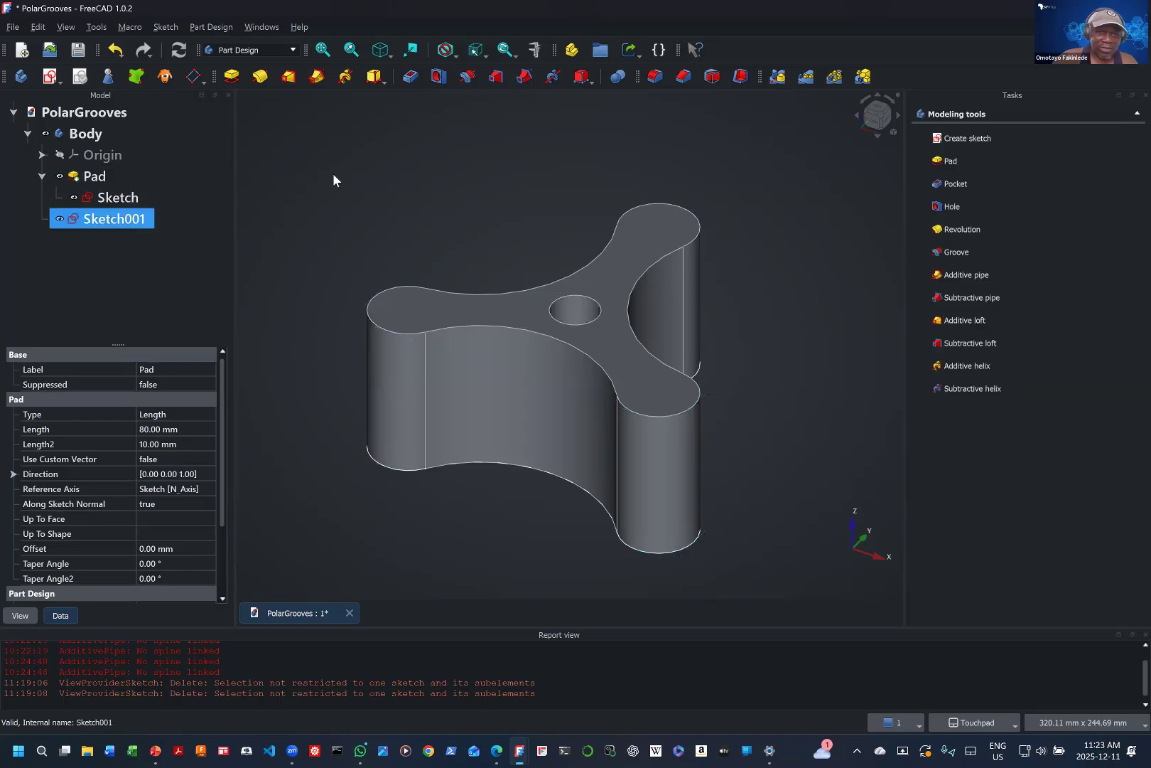
pyautogui.click(404, 88)
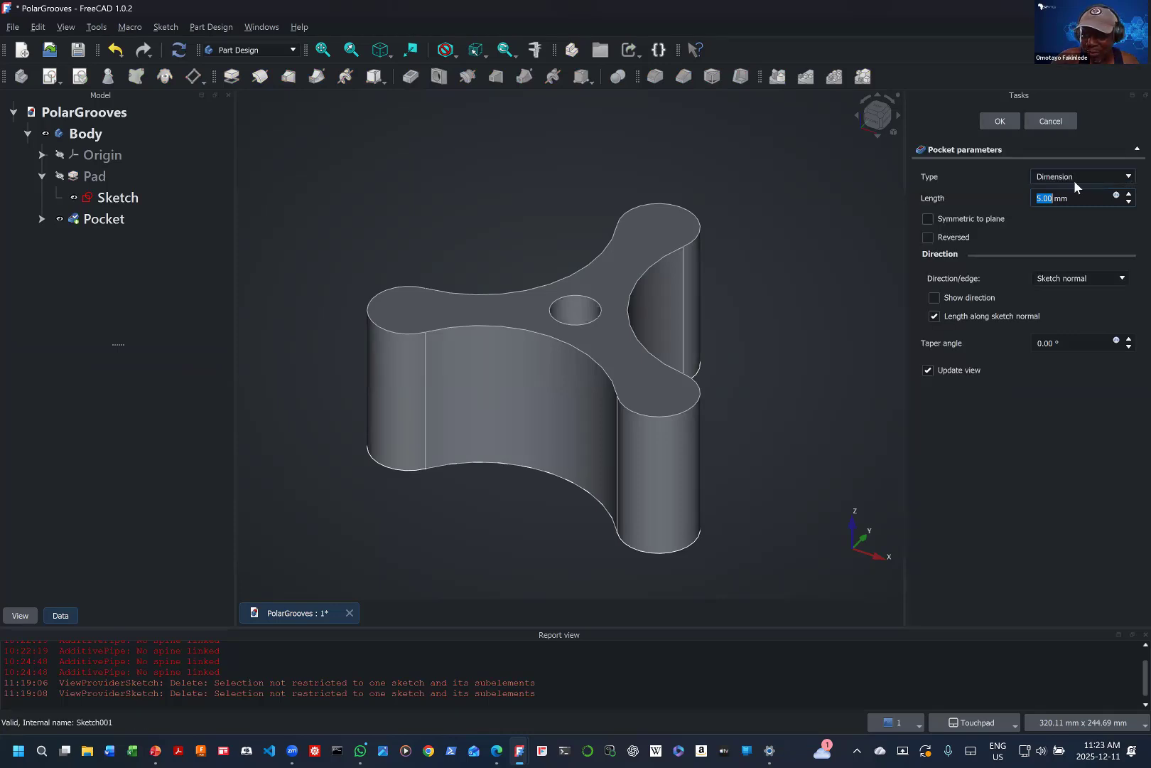
pyautogui.click(1075, 182)
pyautogui.click(1061, 188)
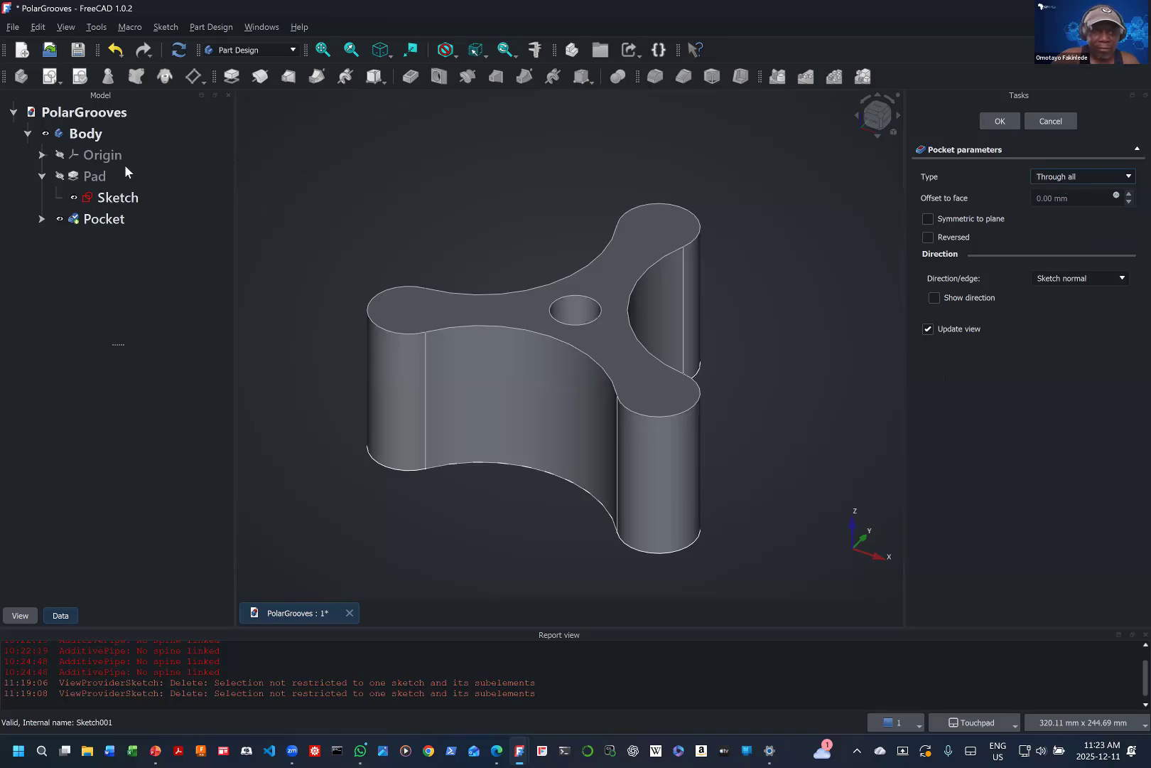
pyautogui.click(108, 221)
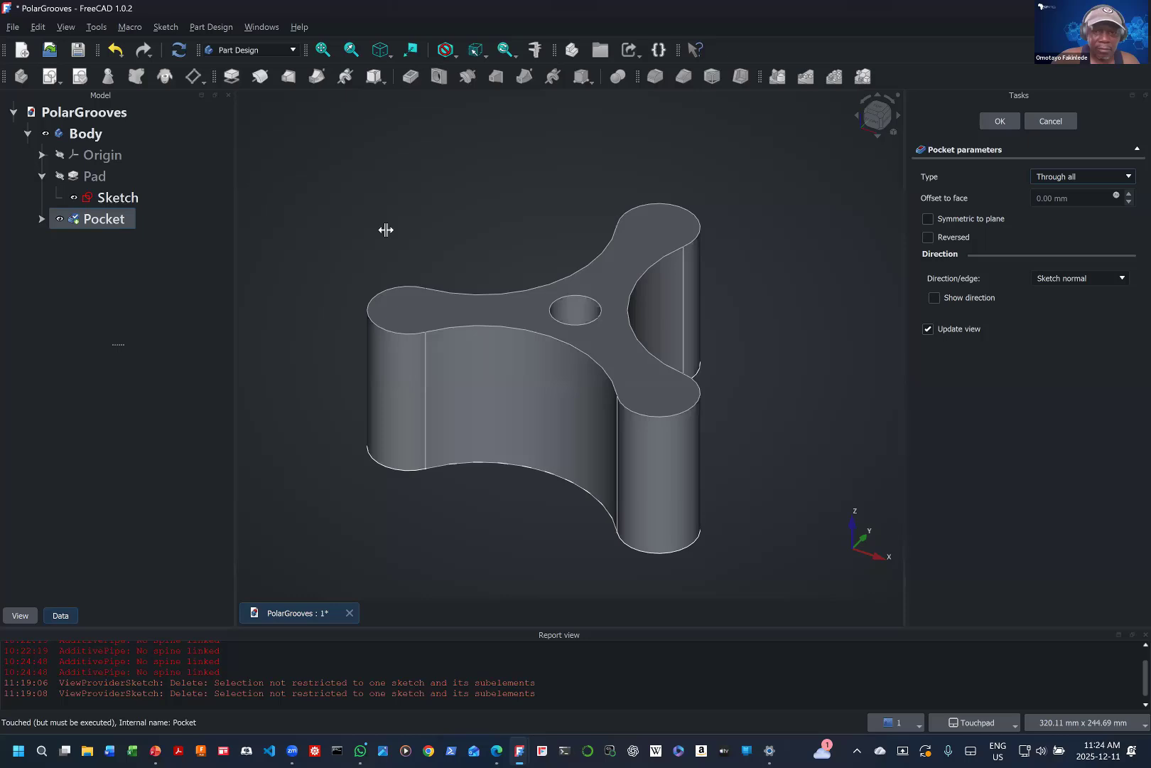
pyautogui.click(999, 126)
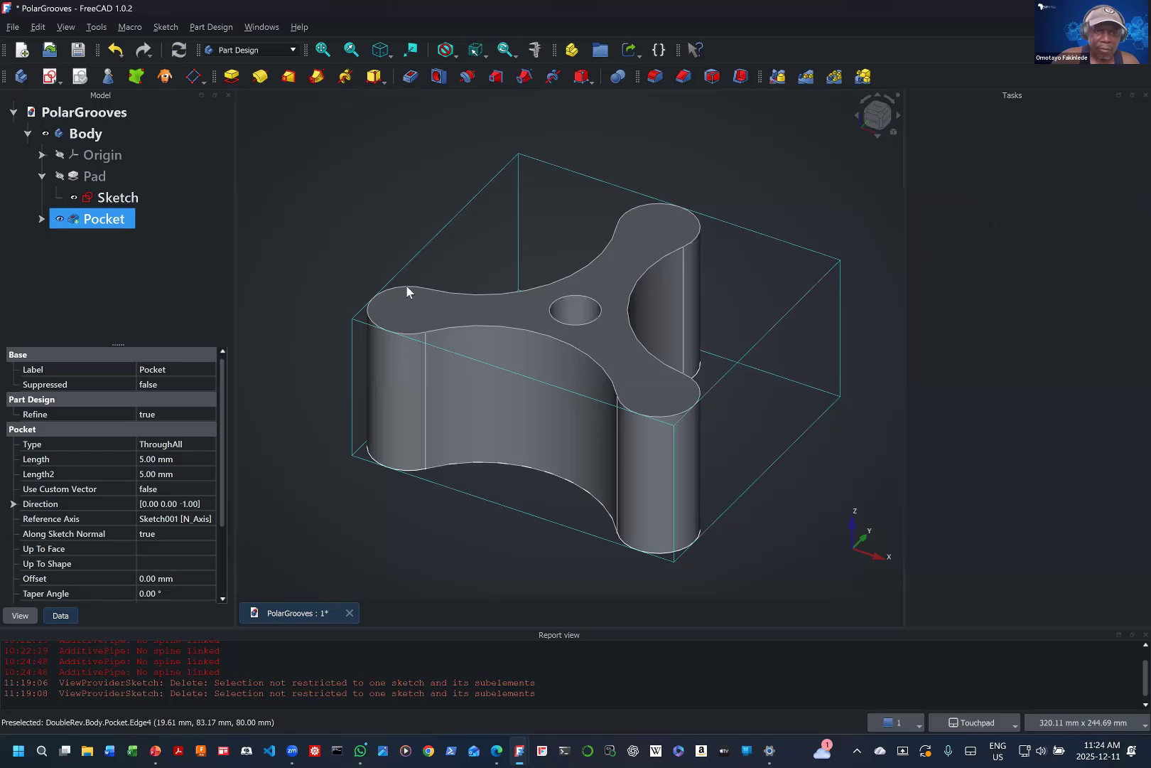
# Step: Inspect the solid's arms for the slot cut and delete the Pocket
pyautogui.click(638, 399)
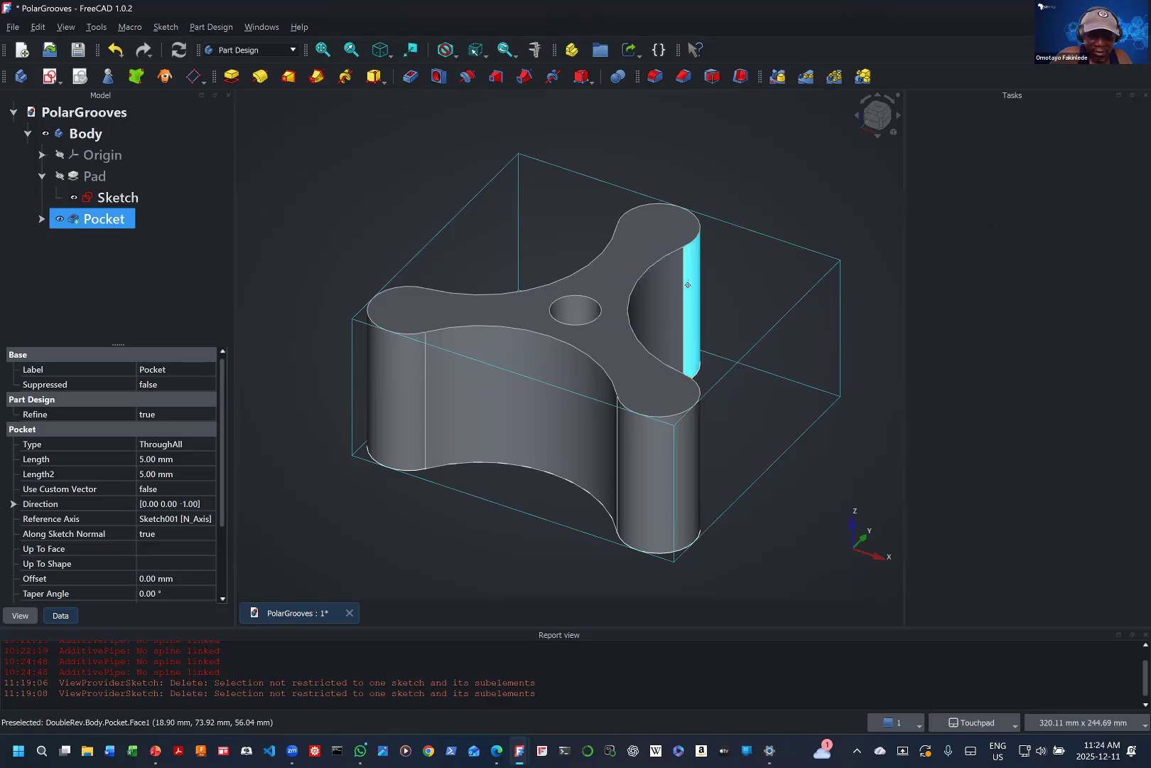
pyautogui.moveTo(690, 287)
pyautogui.keyDown('shift'); pyautogui.mouseDown()
pyautogui.moveTo(700, 290)
pyautogui.moveTo(605, 567)
pyautogui.moveTo(722, 307)
pyautogui.moveTo(781, 314)
pyautogui.moveTo(772, 297)
pyautogui.moveTo(751, 297)
pyautogui.mouseUp(); pyautogui.keyUp('shift')
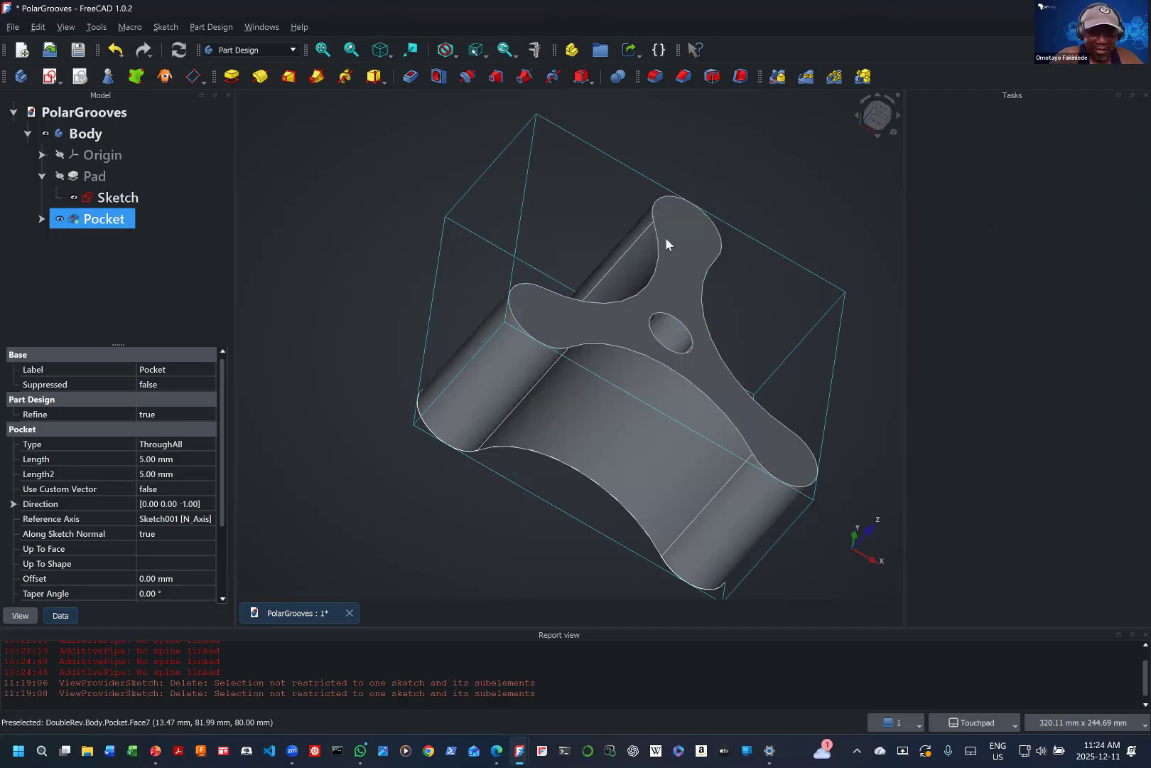
pyautogui.rightClick(108, 218)
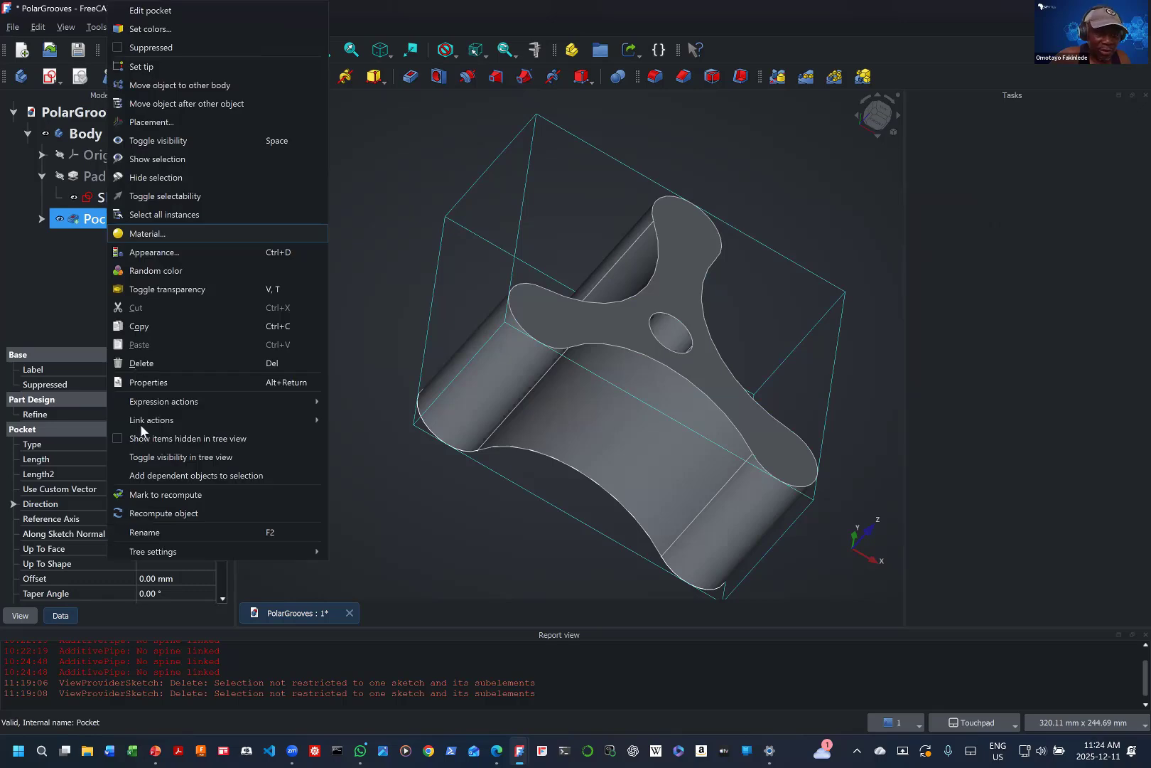
pyautogui.click(145, 364)
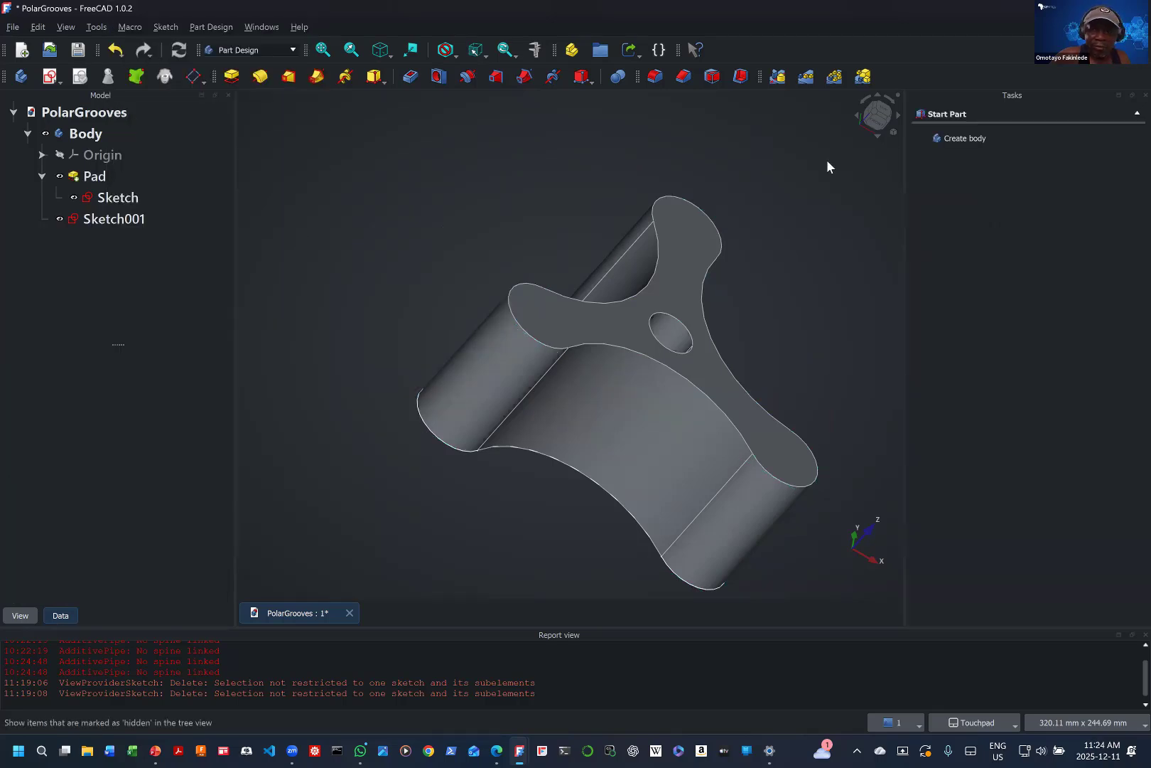
# Step: Delete the slot sketch Sketch001 from the body
pyautogui.click(132, 222)
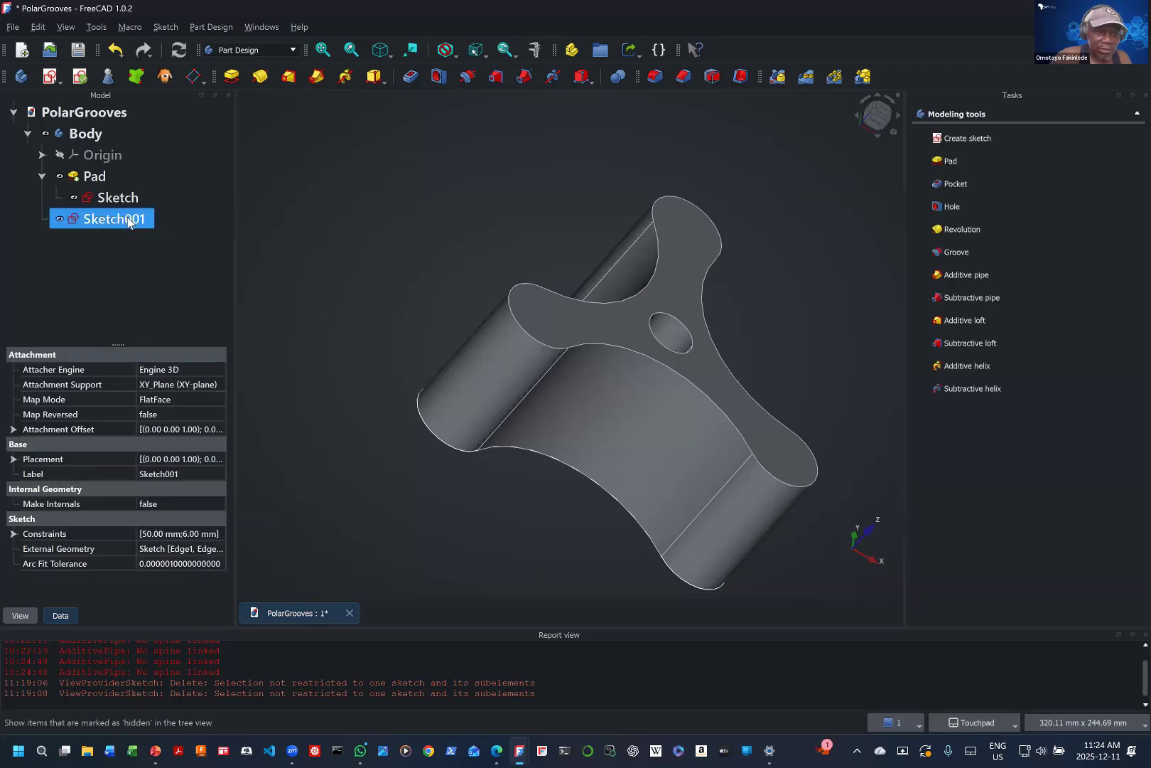
pyautogui.rightClick(128, 220)
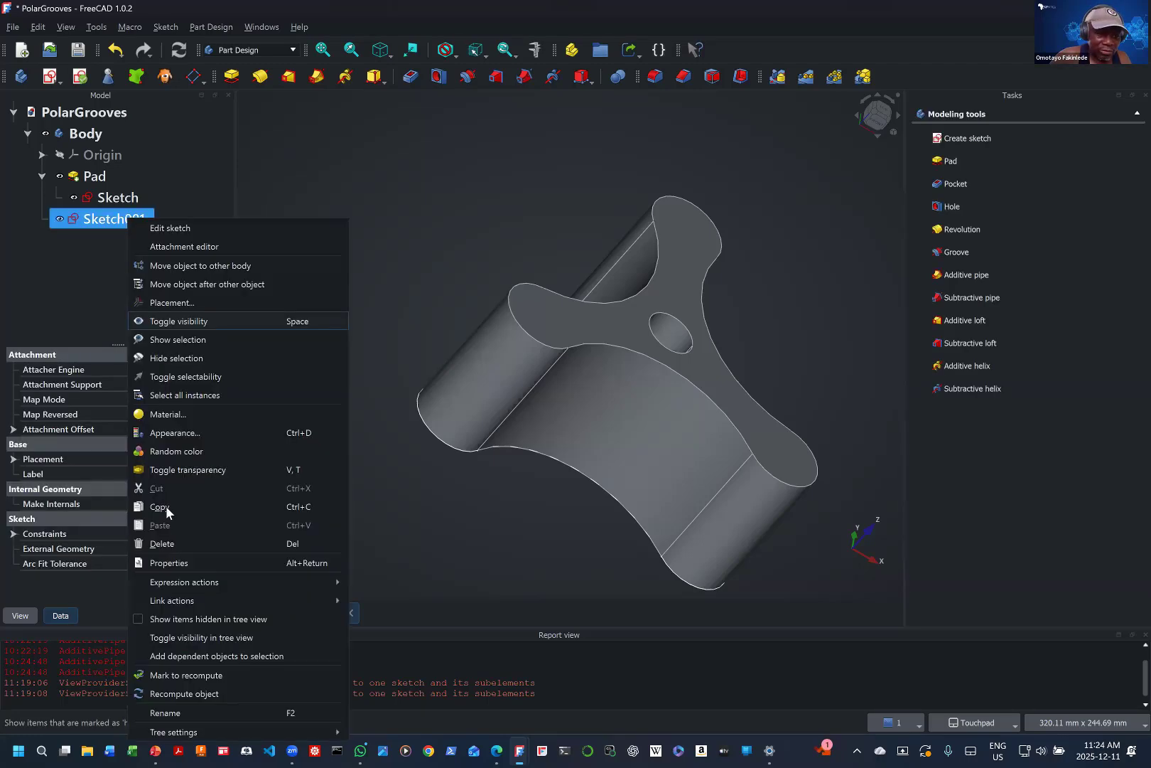
pyautogui.click(159, 543)
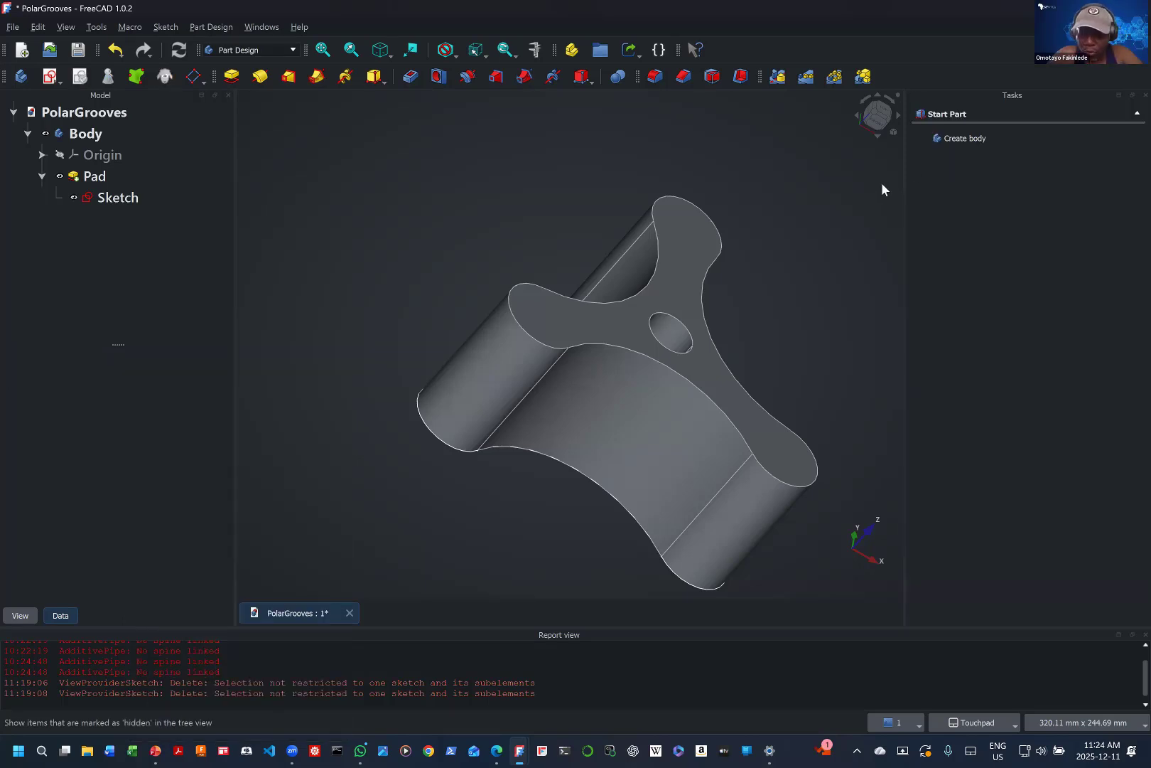
# Step: Create a new sketch on the Pad's flat top face
pyautogui.press('0')
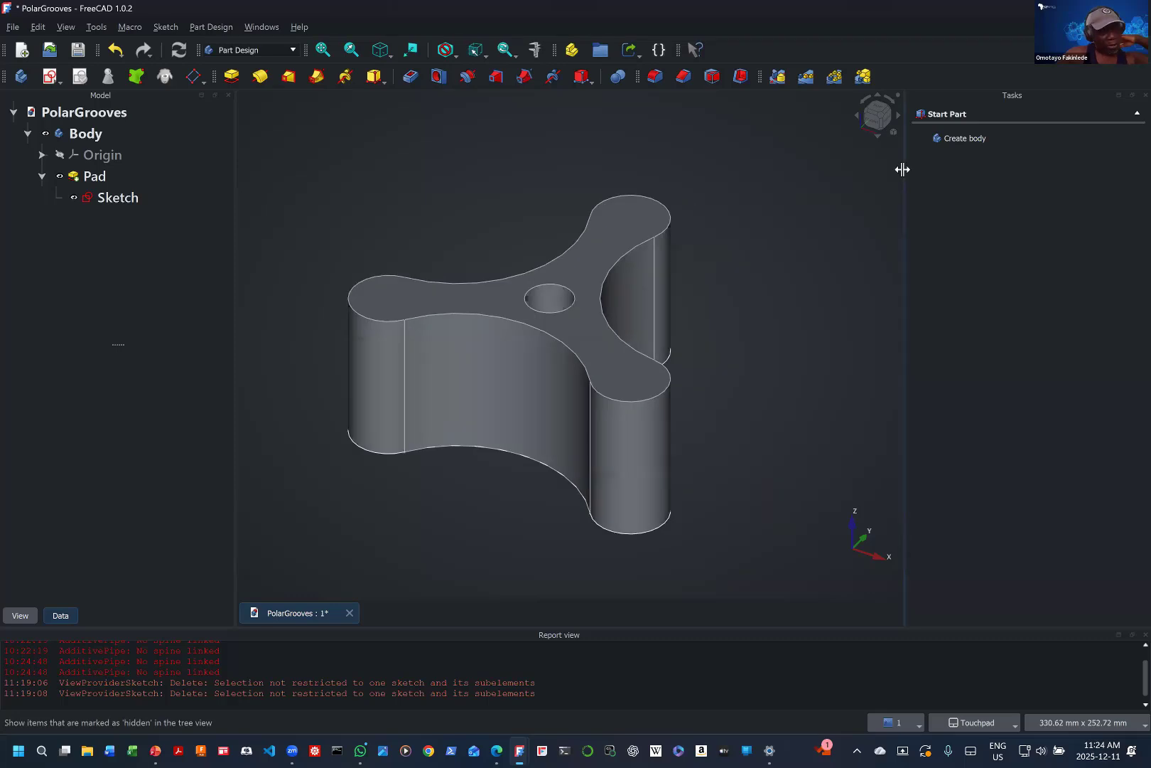
pyautogui.click(614, 244)
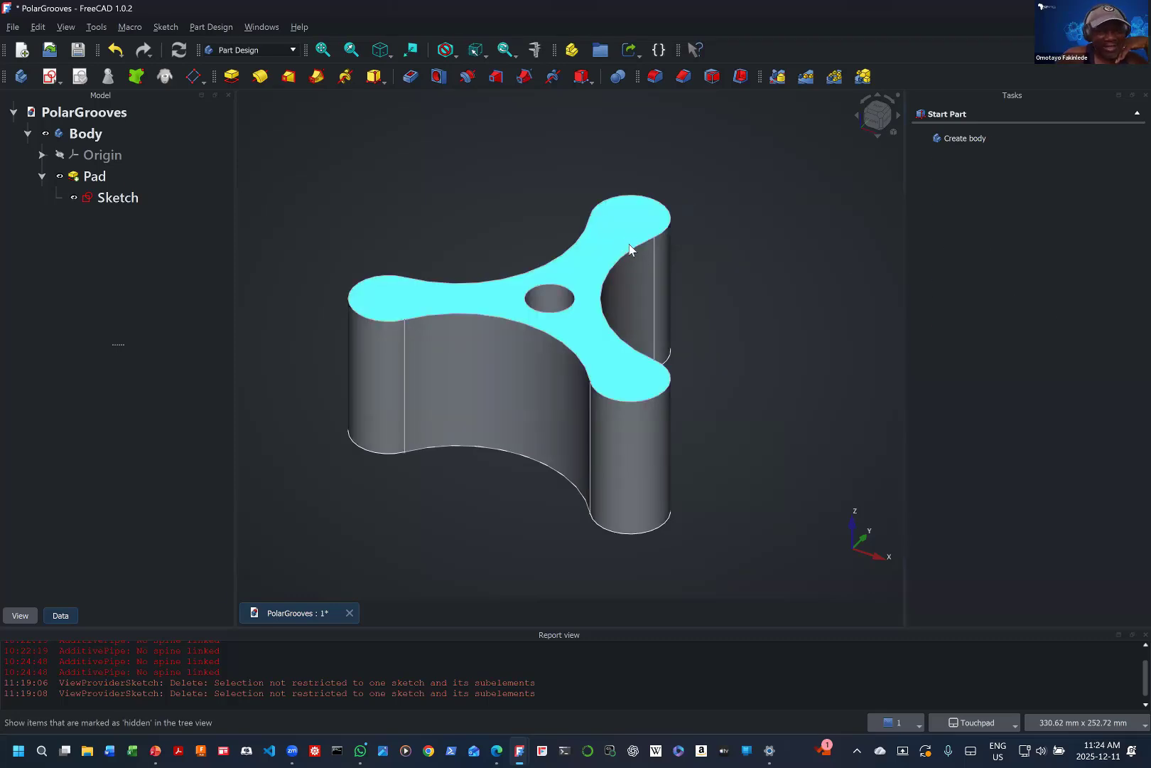
pyautogui.click(630, 249)
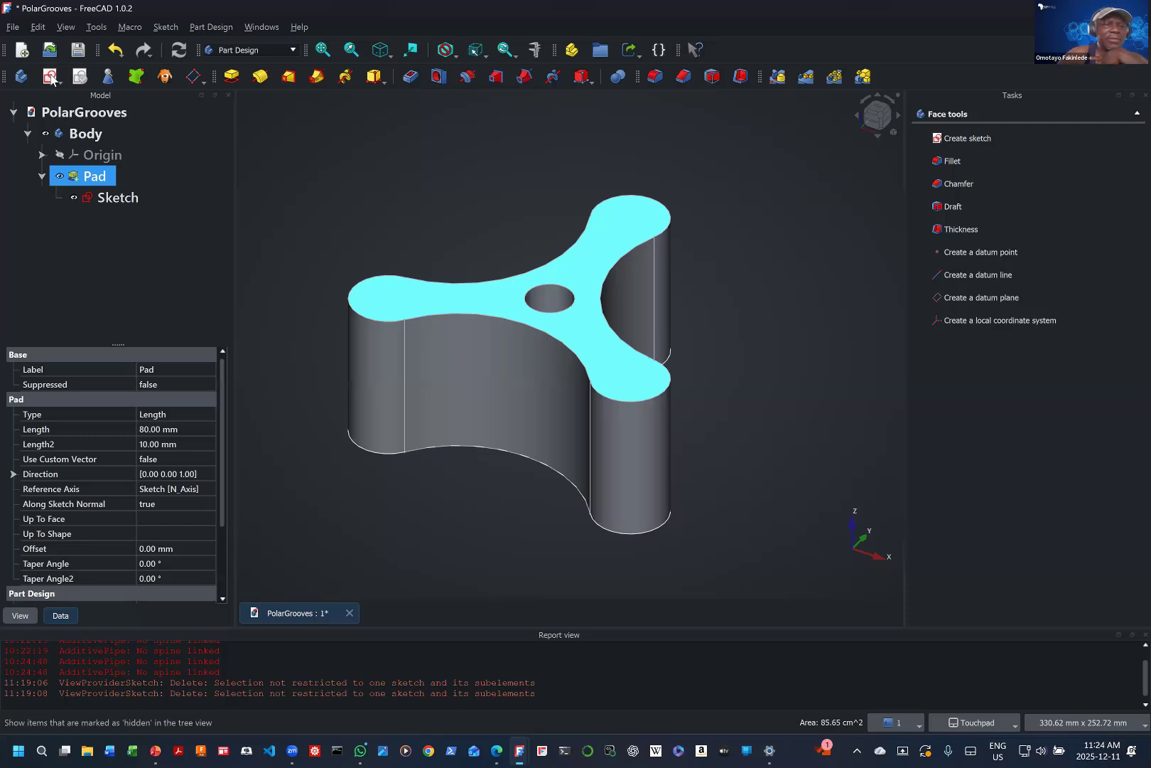
pyautogui.click(52, 77)
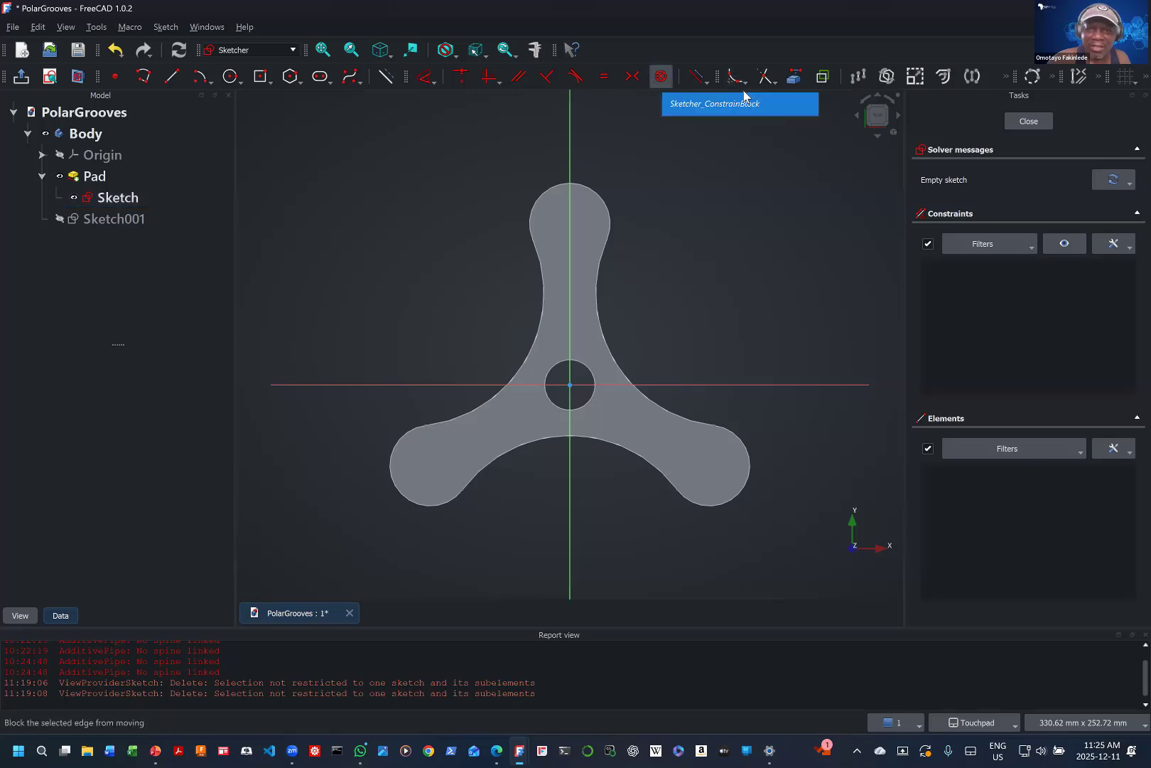
# Step: Link the rounded end arc of the arm on the positive Y axis as external geometry in the sketch
pyautogui.click(792, 78)
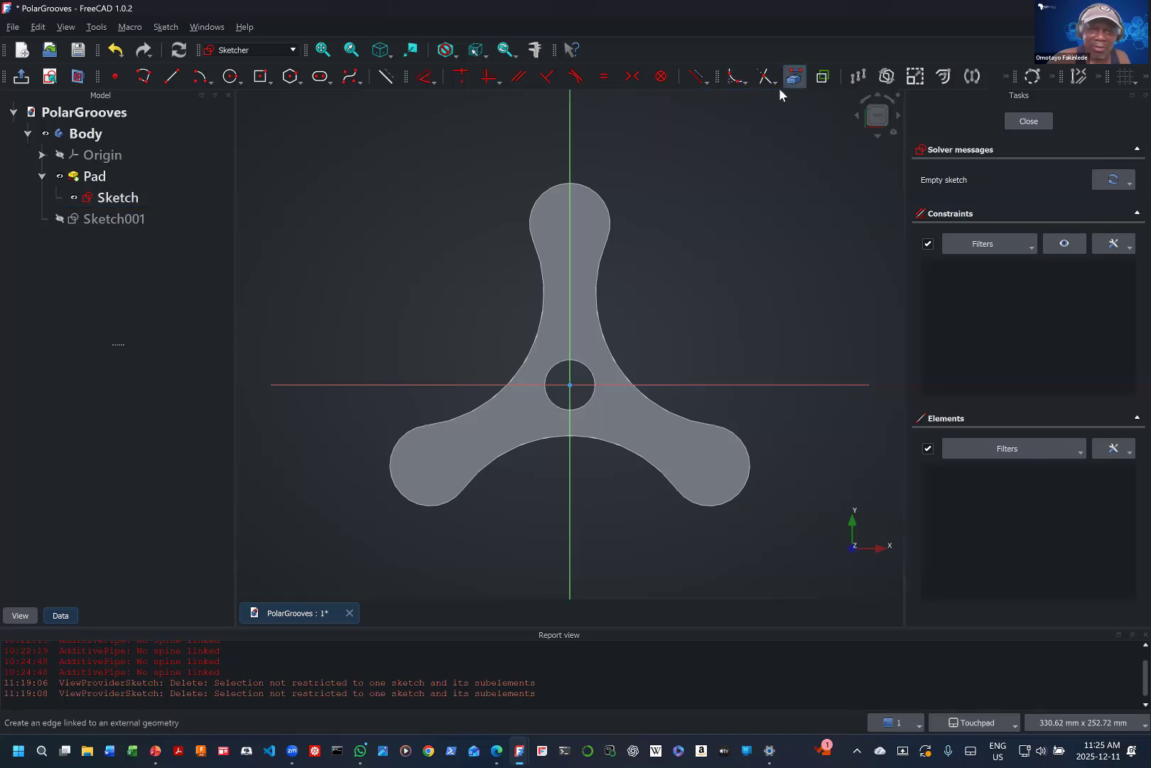
pyautogui.click(583, 185)
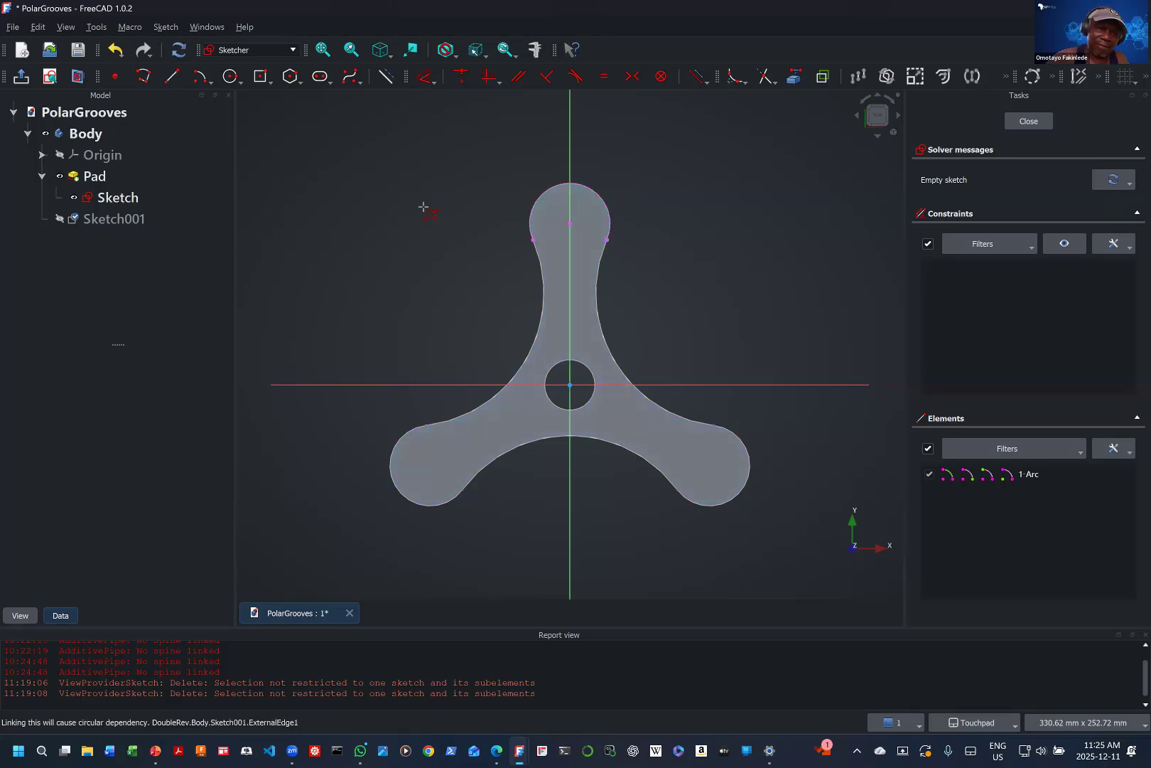
pyautogui.press('Escape')
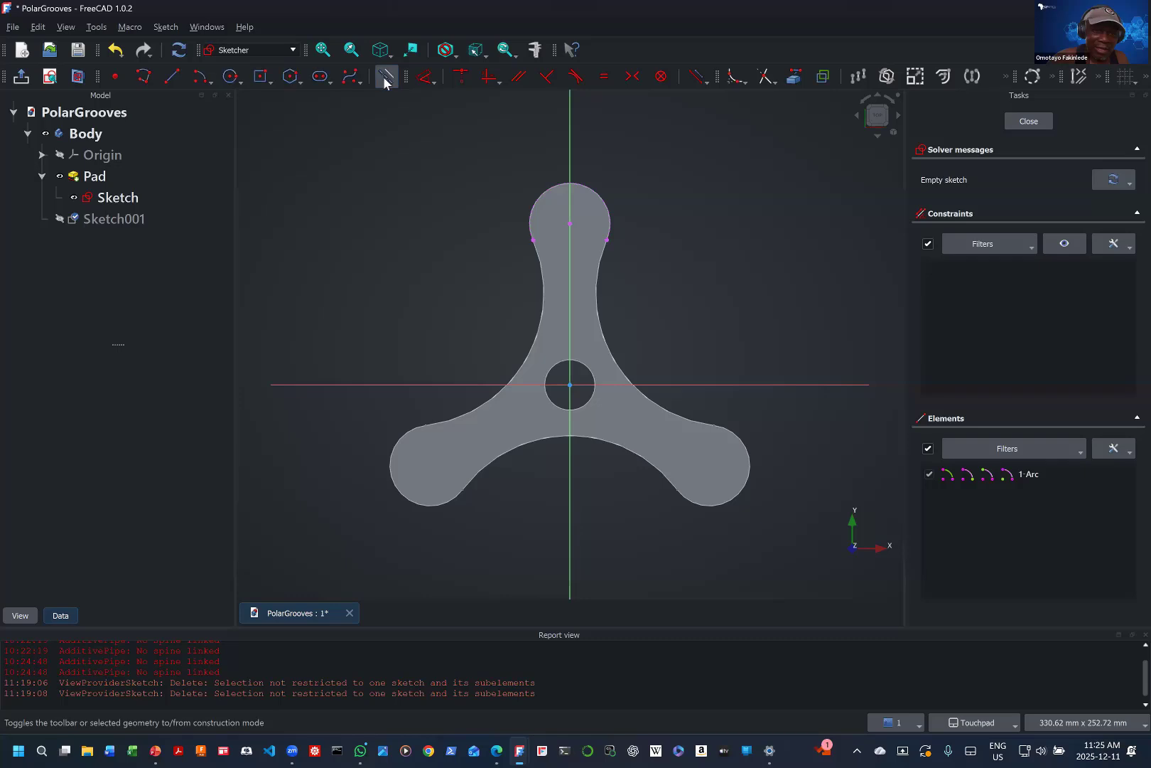
# Step: Draw a construction circle centred on the origin with a diameter of 50 mm
pyautogui.click(229, 79)
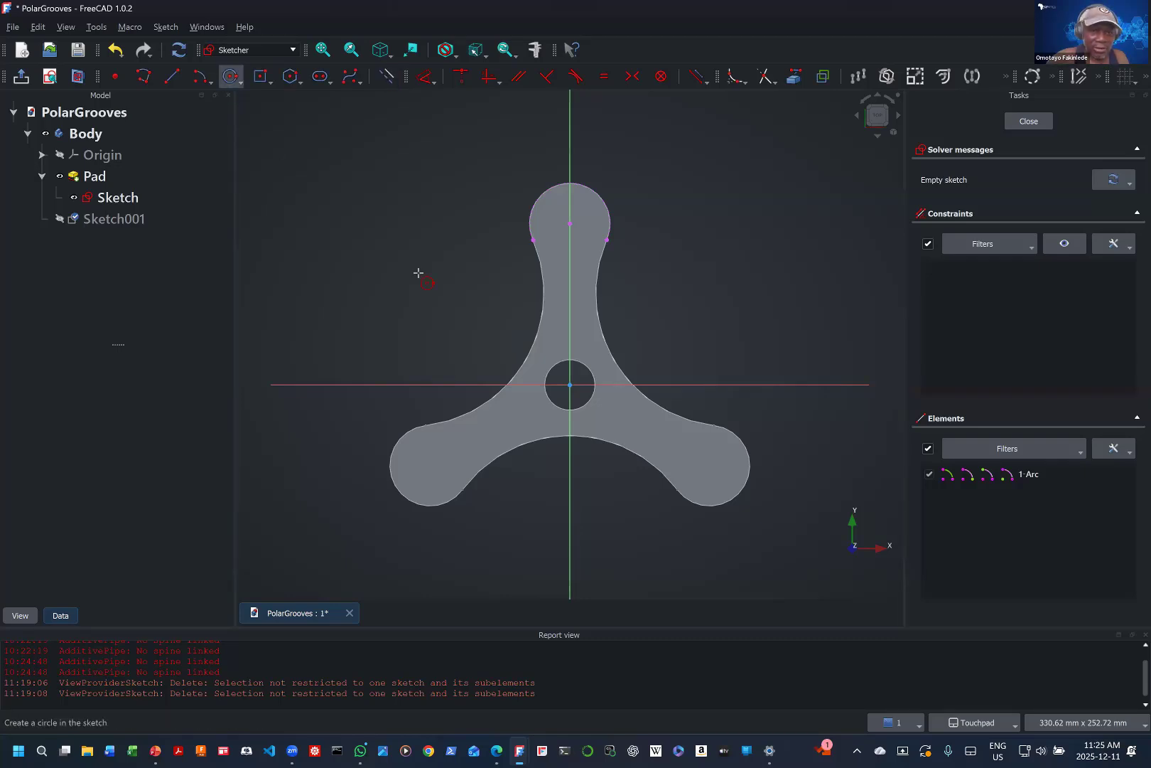
pyautogui.click(570, 385)
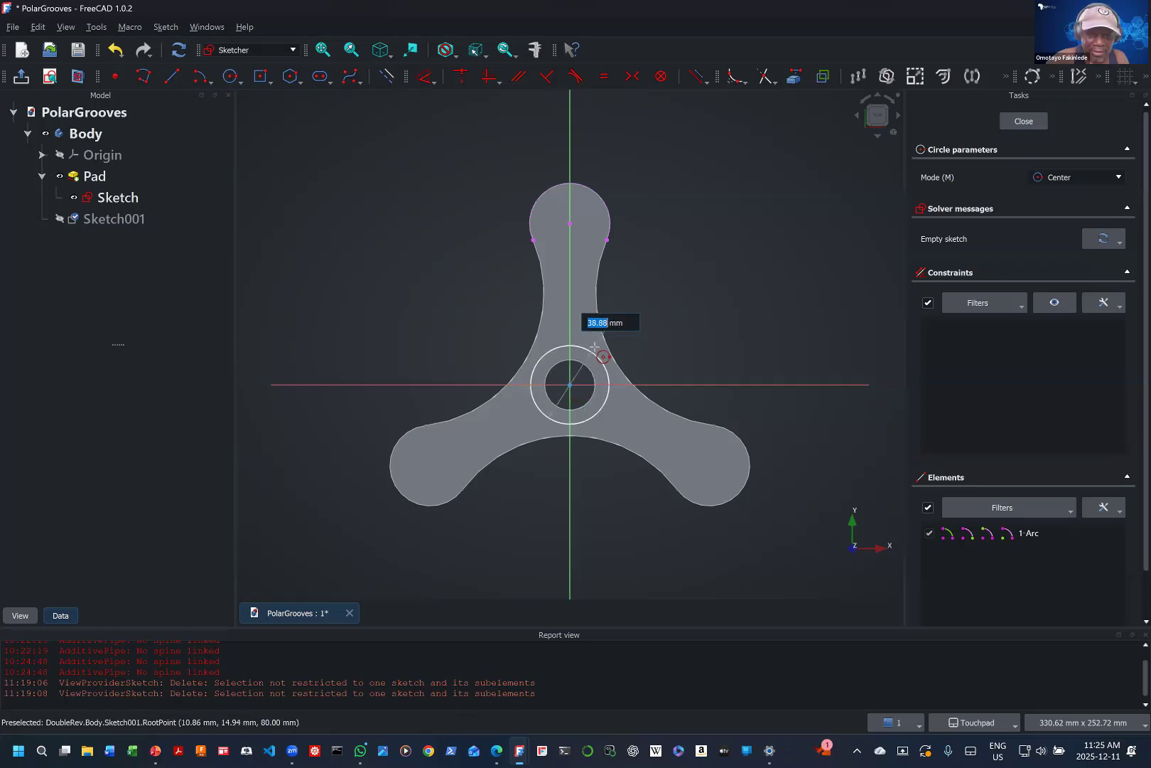
pyautogui.write('50')
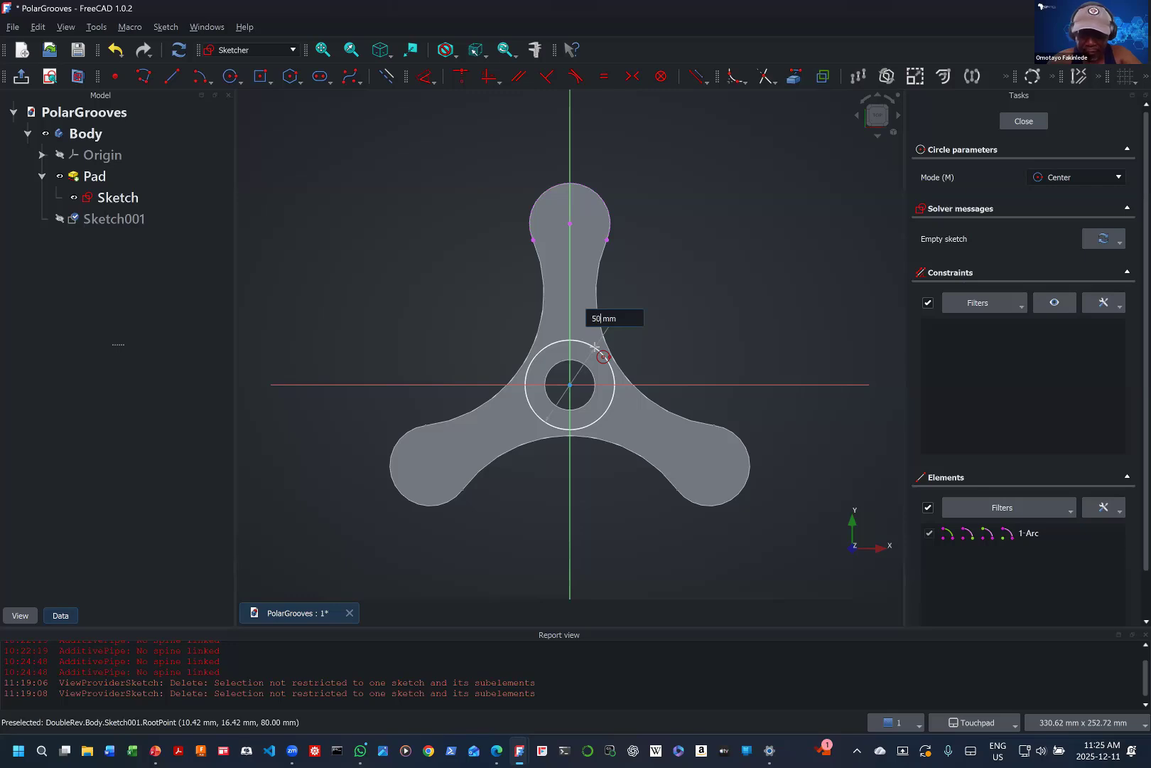
pyautogui.press('Return')
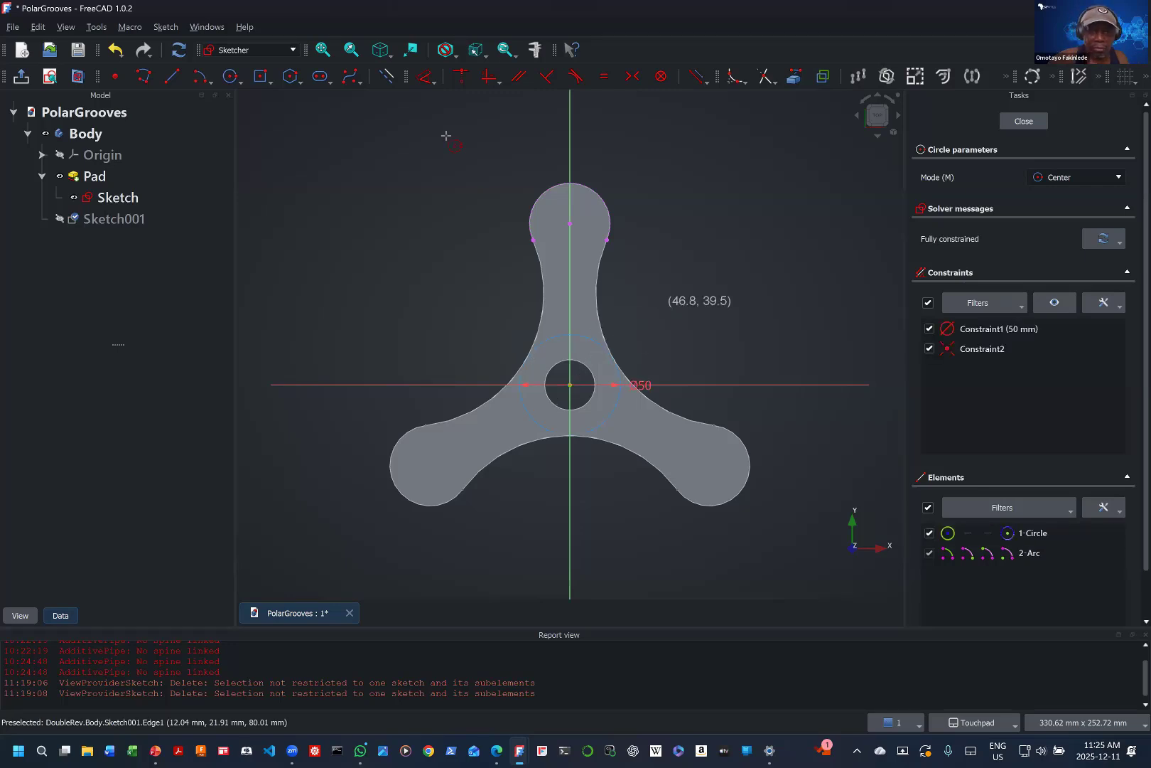
# Step: Draw a regular-geometry slot along the vertical axis from the linked arc's centre towards the circle, with an end radius of about 4.9 mm
pyautogui.click(387, 76)
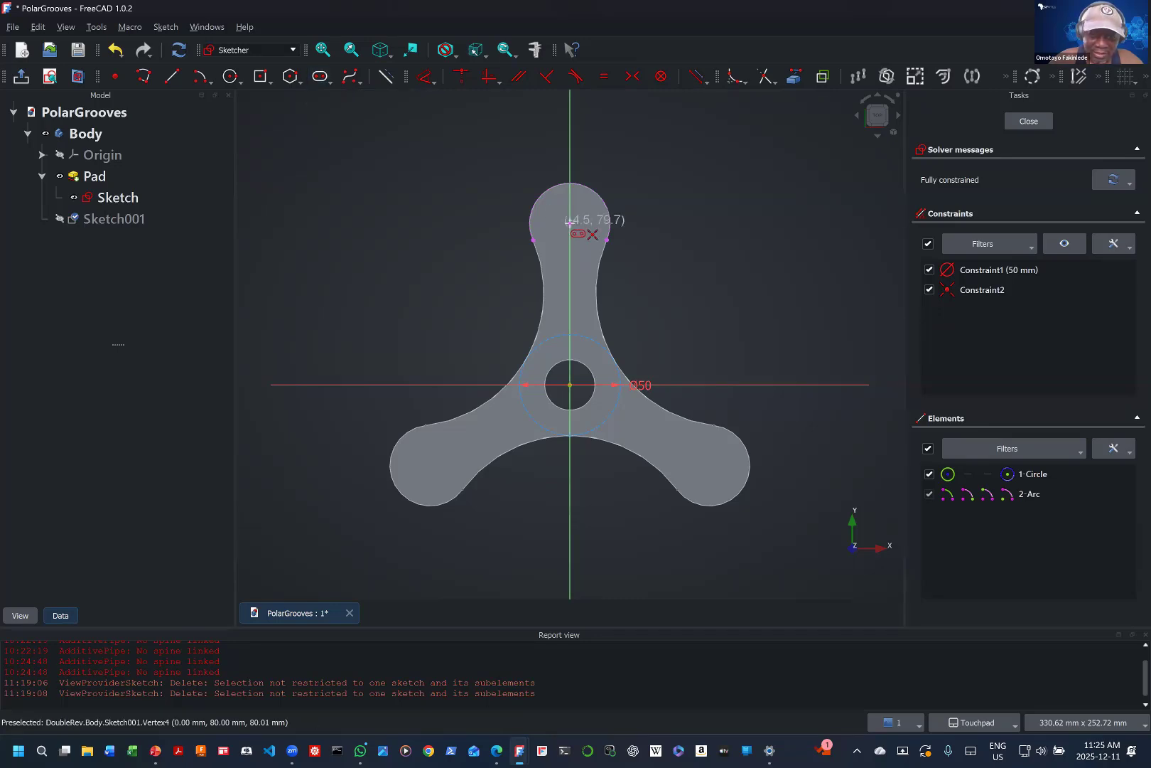
pyautogui.click(570, 224)
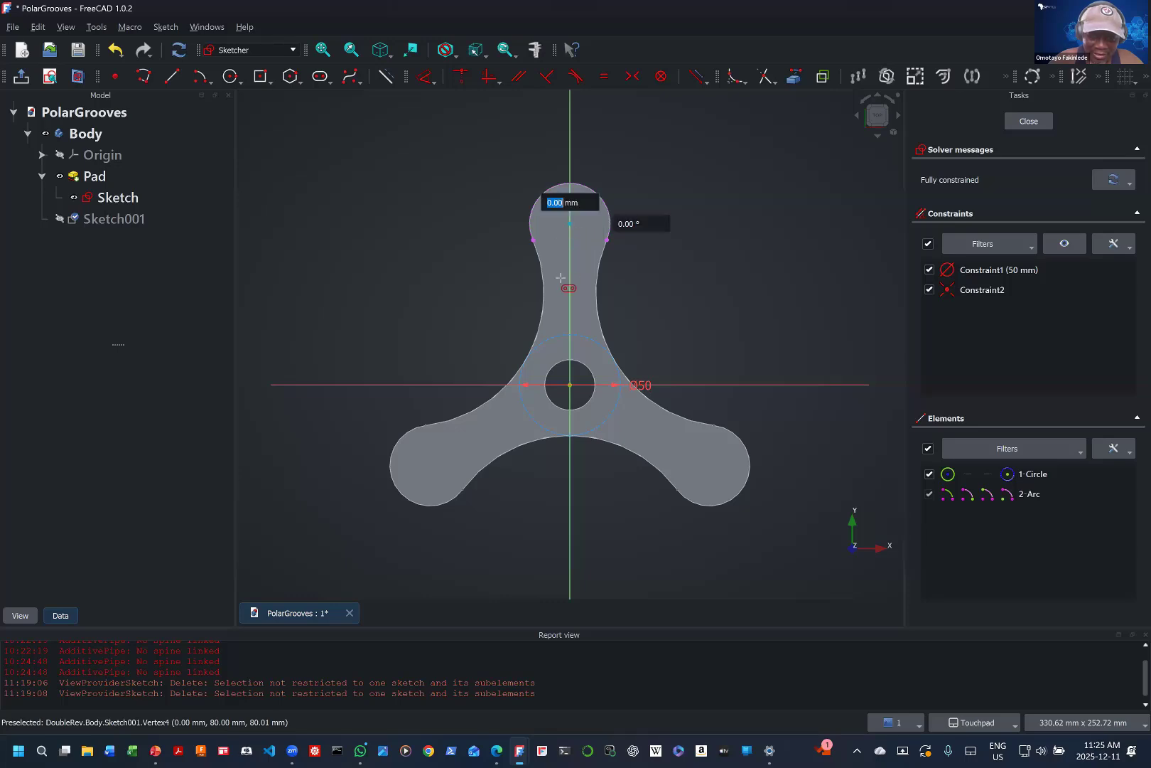
pyautogui.click(571, 314)
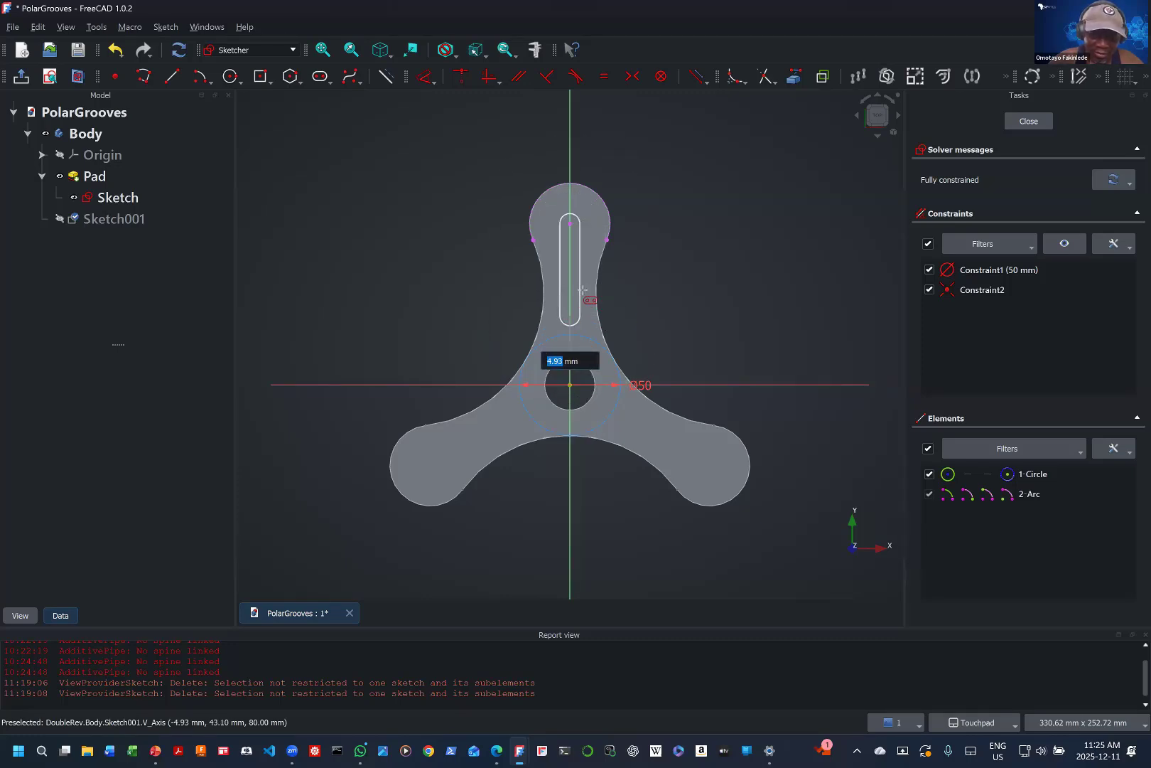
pyautogui.click(650, 327)
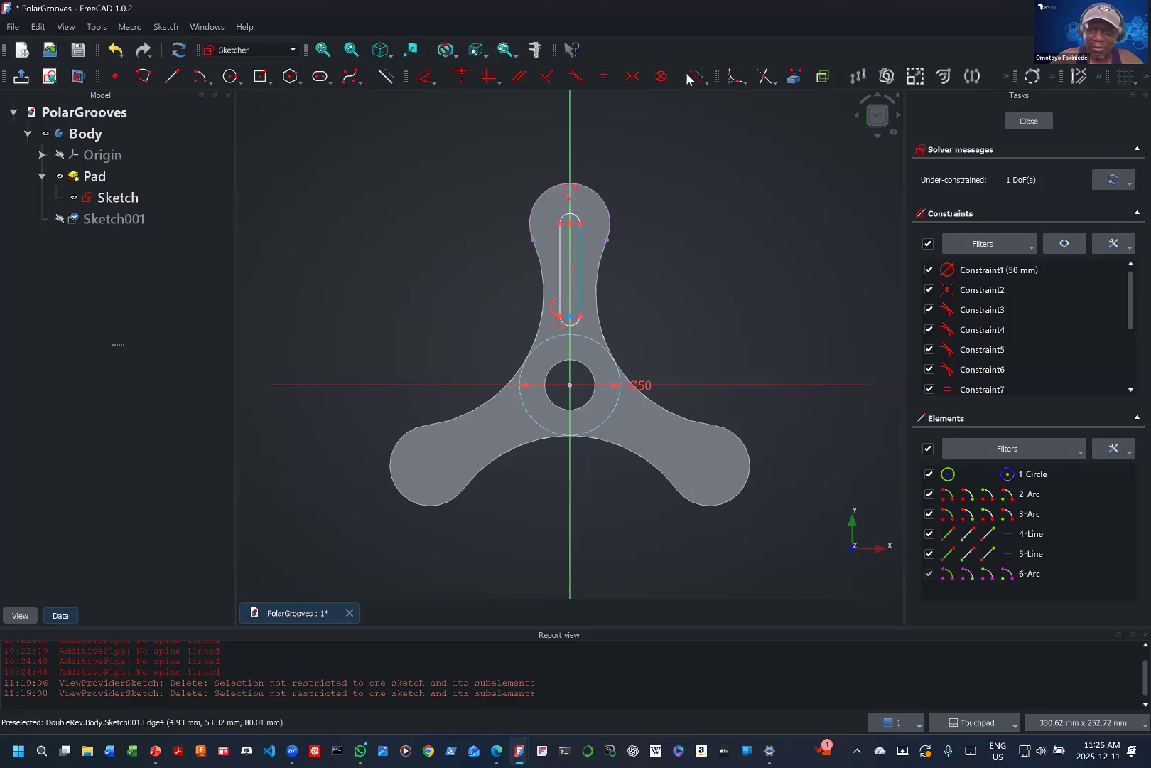
# Step: Constrain the slot's lower end arc tangent to the 50 mm construction circle
pyautogui.click(577, 77)
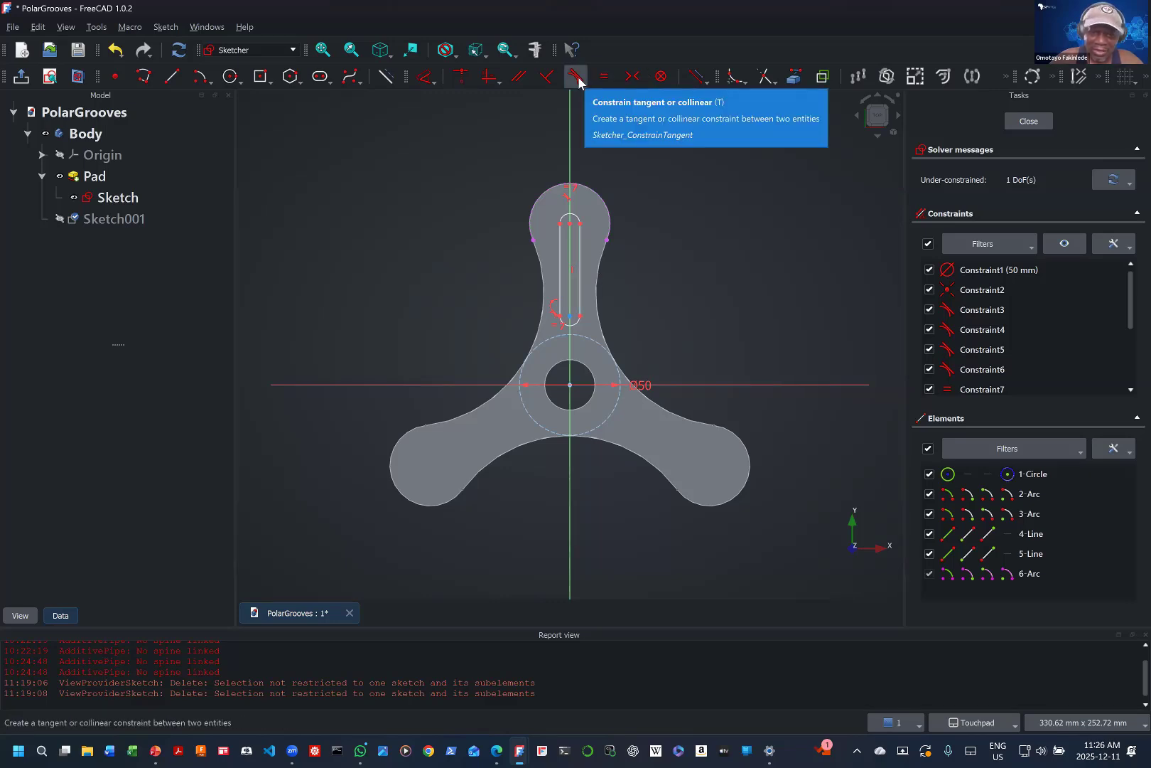
pyautogui.click(577, 333)
pyautogui.click(579, 334)
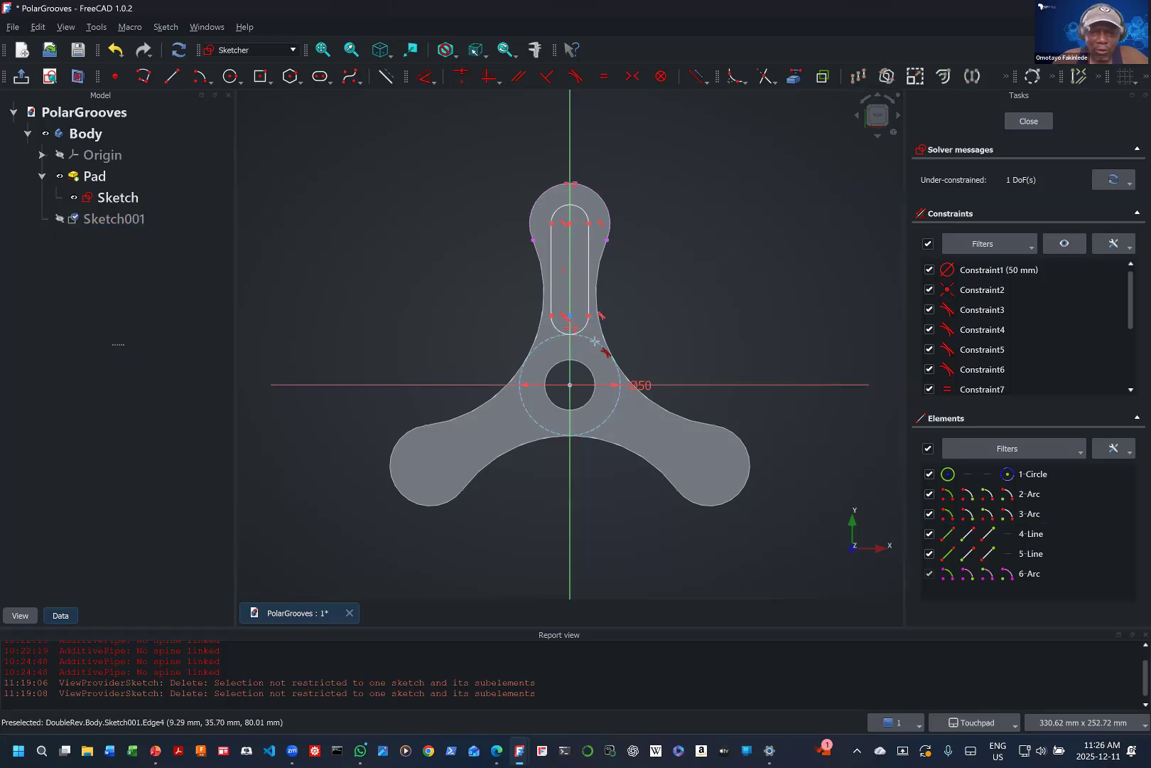
pyautogui.press('Escape')
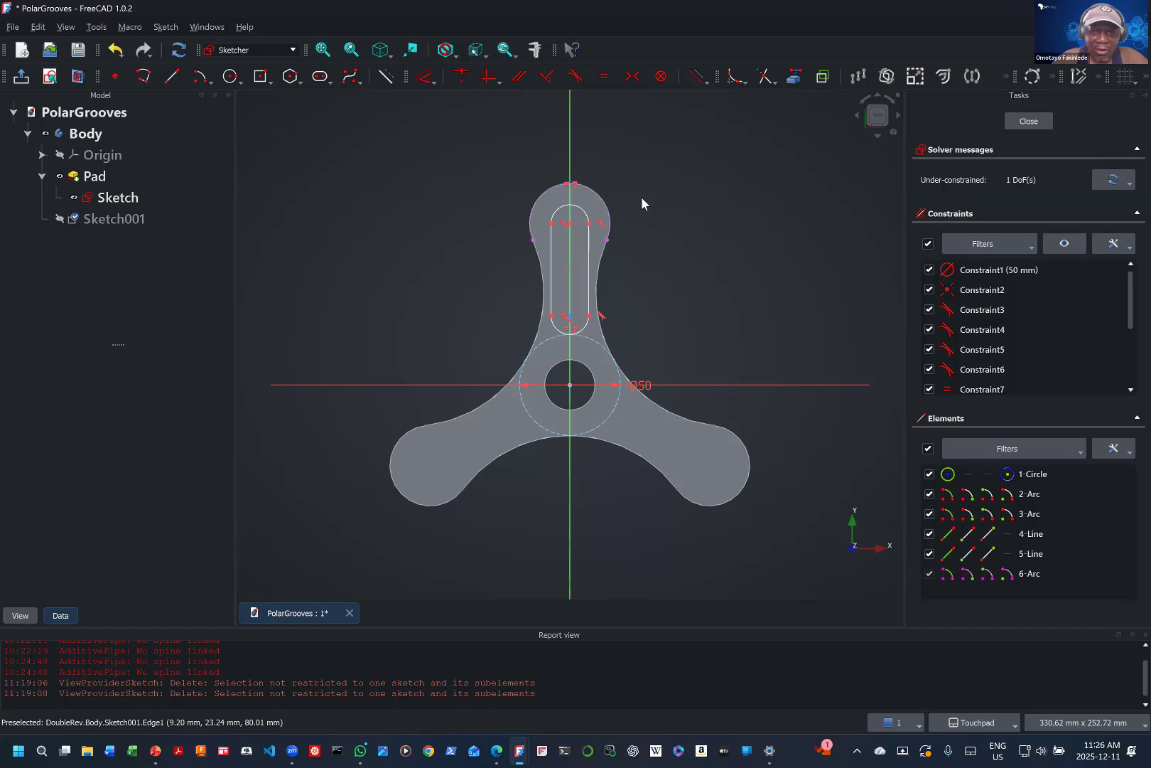
# Step: Constrain the slot's end arc to a radius of 6 mm and finish editing the sketch
pyautogui.click(434, 81)
pyautogui.click(477, 193)
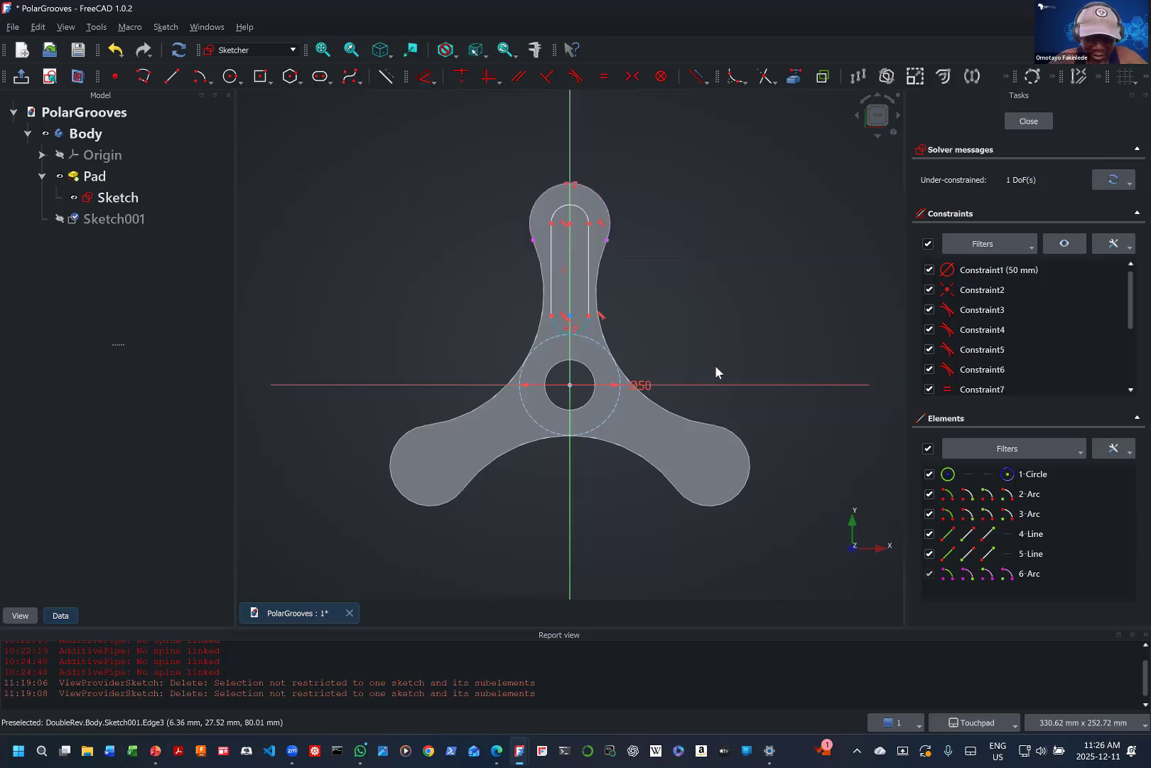
pyautogui.click(677, 391)
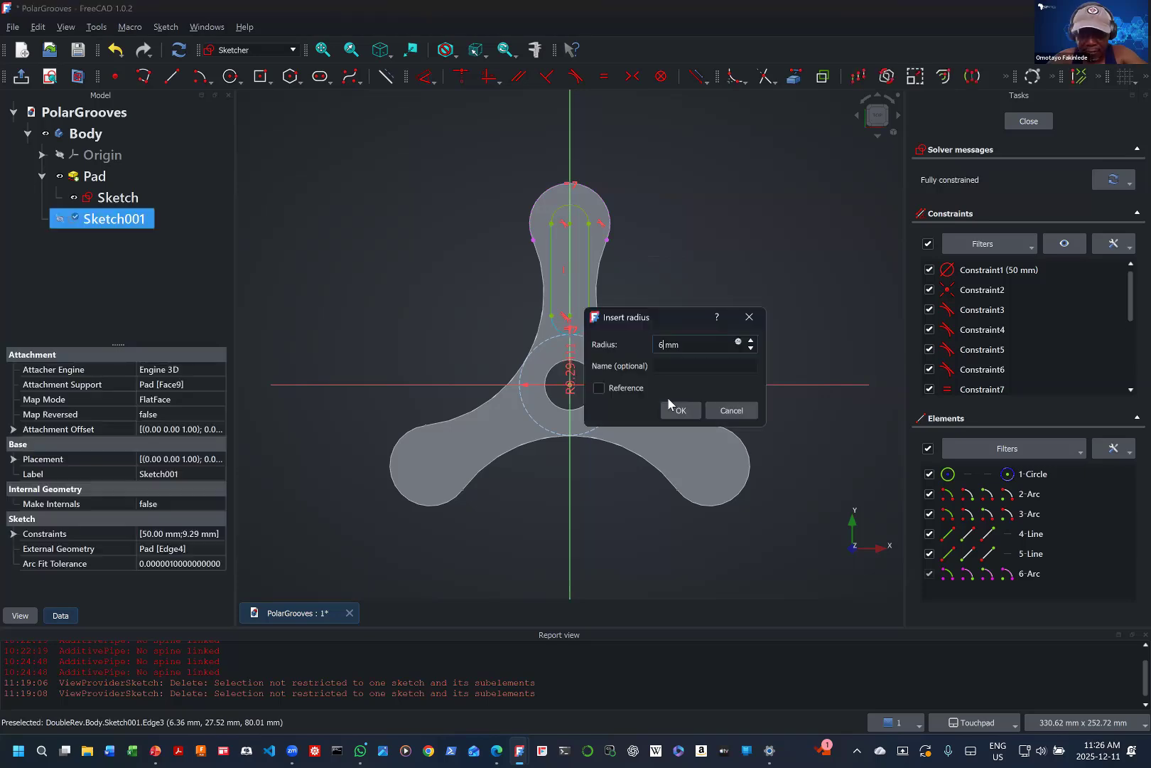
pyautogui.press('Return')
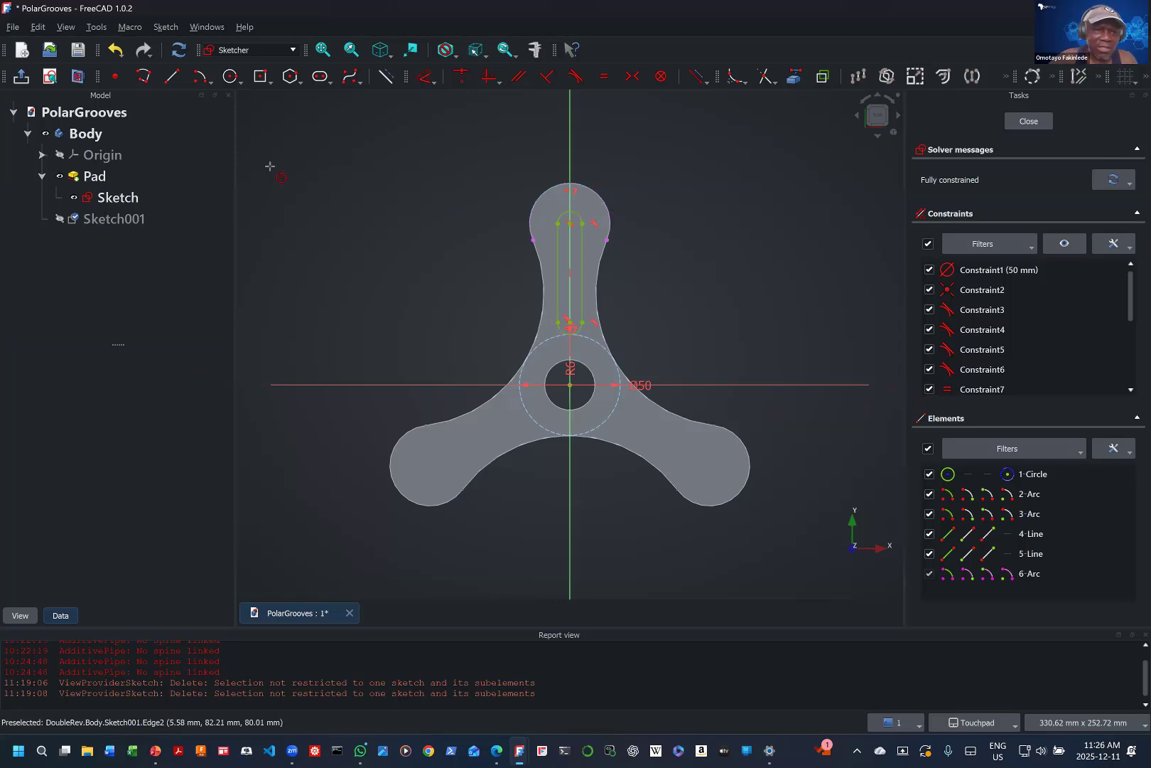
pyautogui.click(1022, 122)
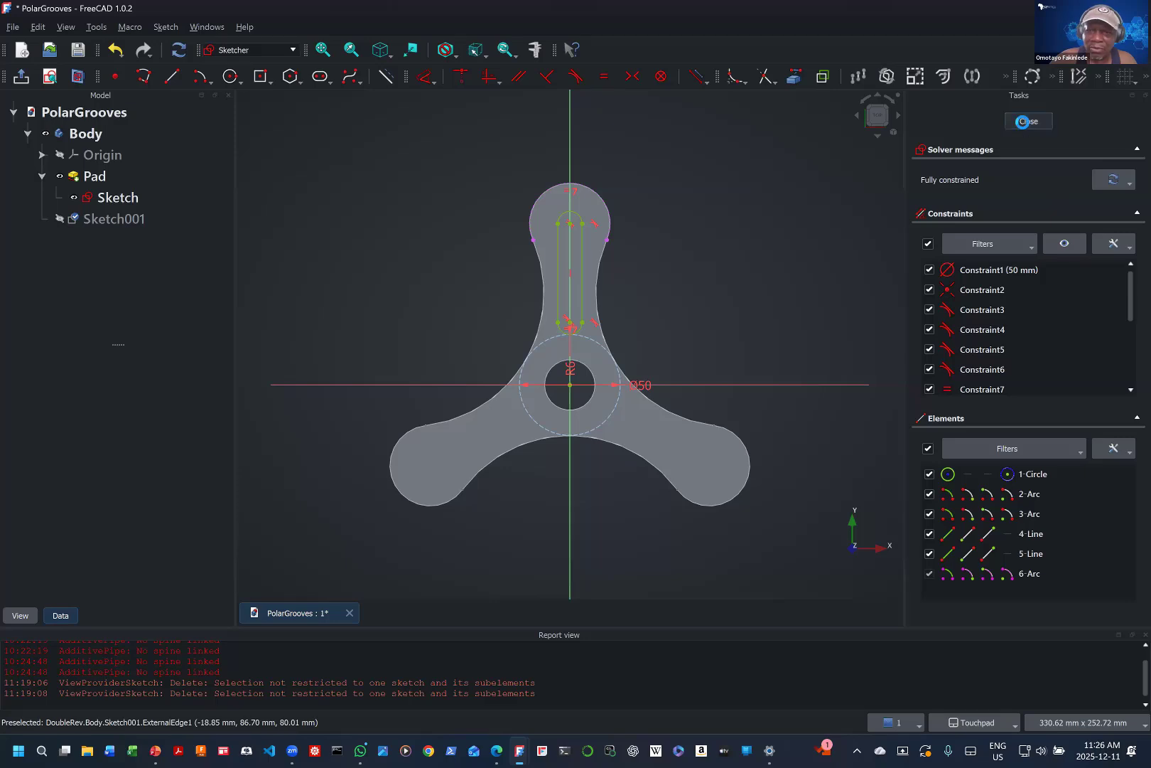
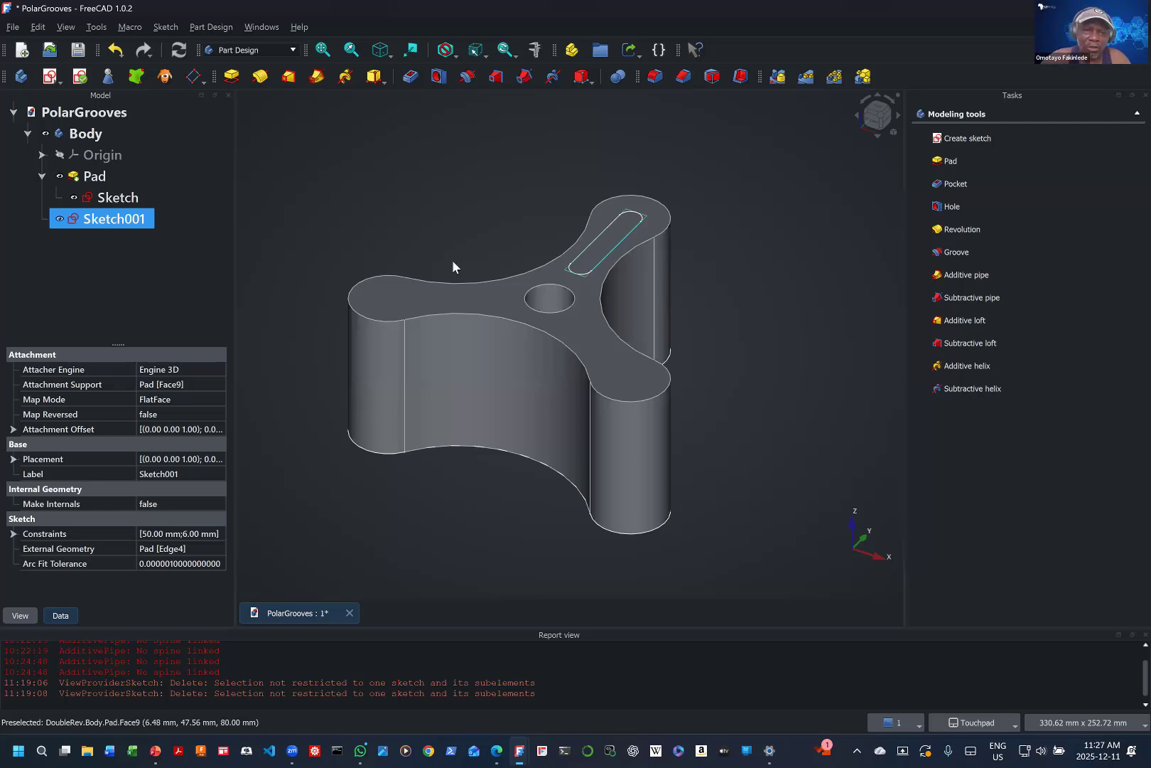
# Step: Cut the slot sketch as a pocket of type Through all and inspect the cut from both ends of the solid
pyautogui.click(411, 79)
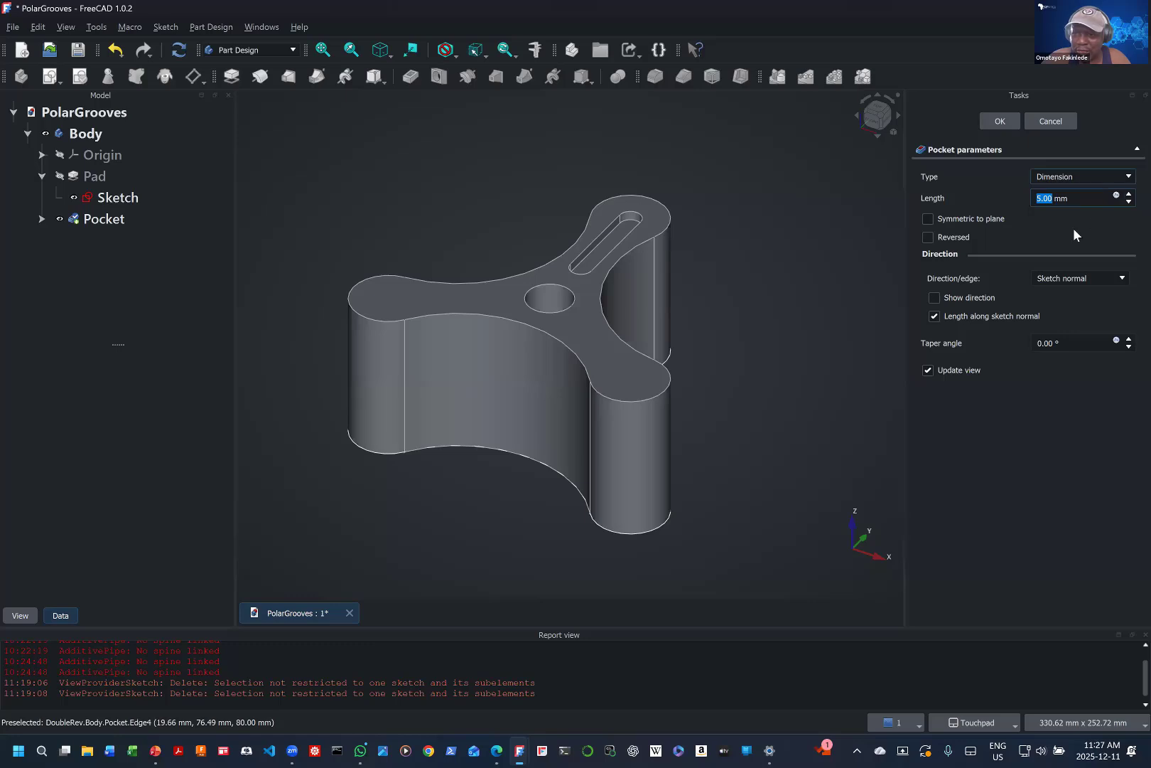
pyautogui.click(1080, 176)
pyautogui.click(1004, 213)
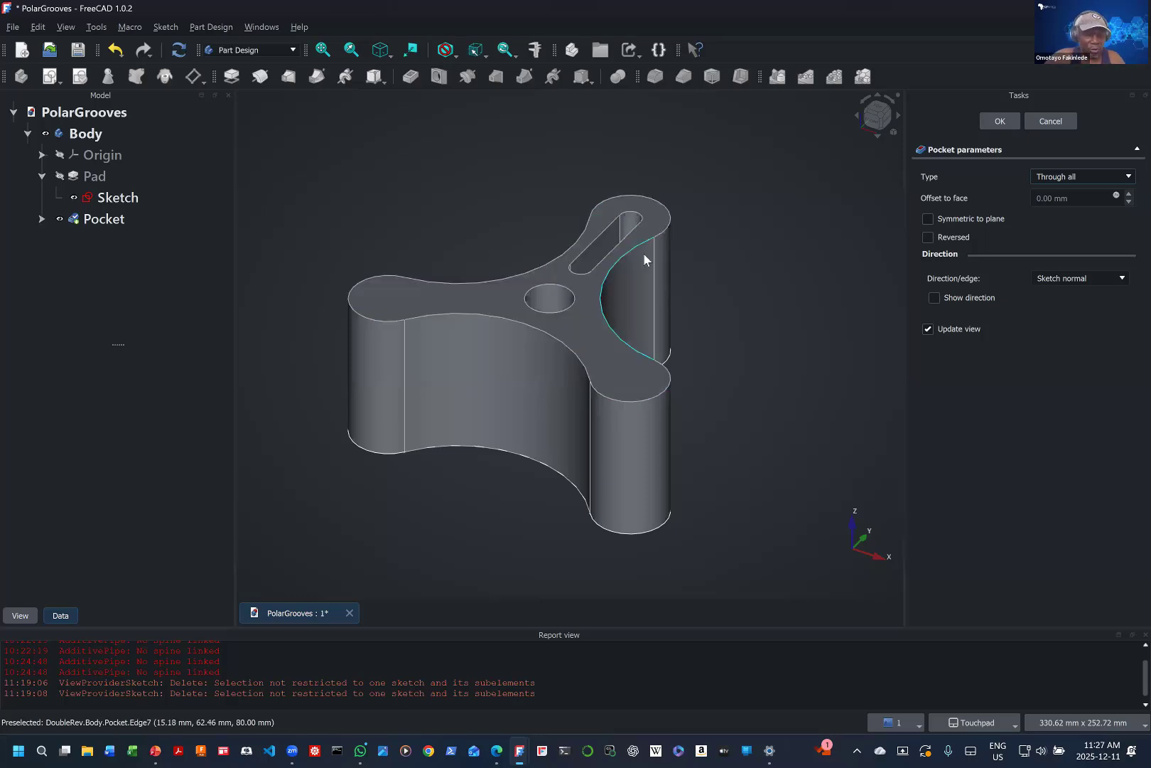
pyautogui.keyDown('shift'); pyautogui.moveTo(595, 294); pyautogui.dragTo(720, 363); pyautogui.keyUp('shift')
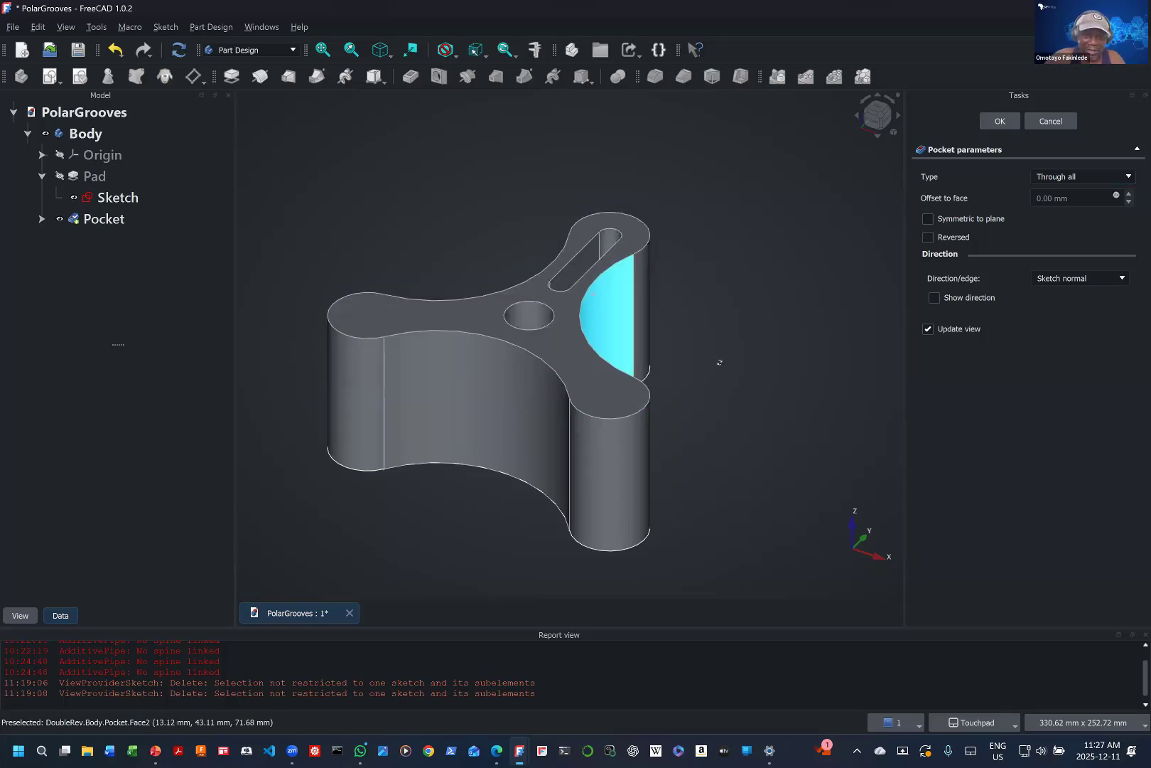
pyautogui.keyDown('alt'); pyautogui.moveTo(683, 413); pyautogui.dragTo(600, 397); pyautogui.keyUp('alt')
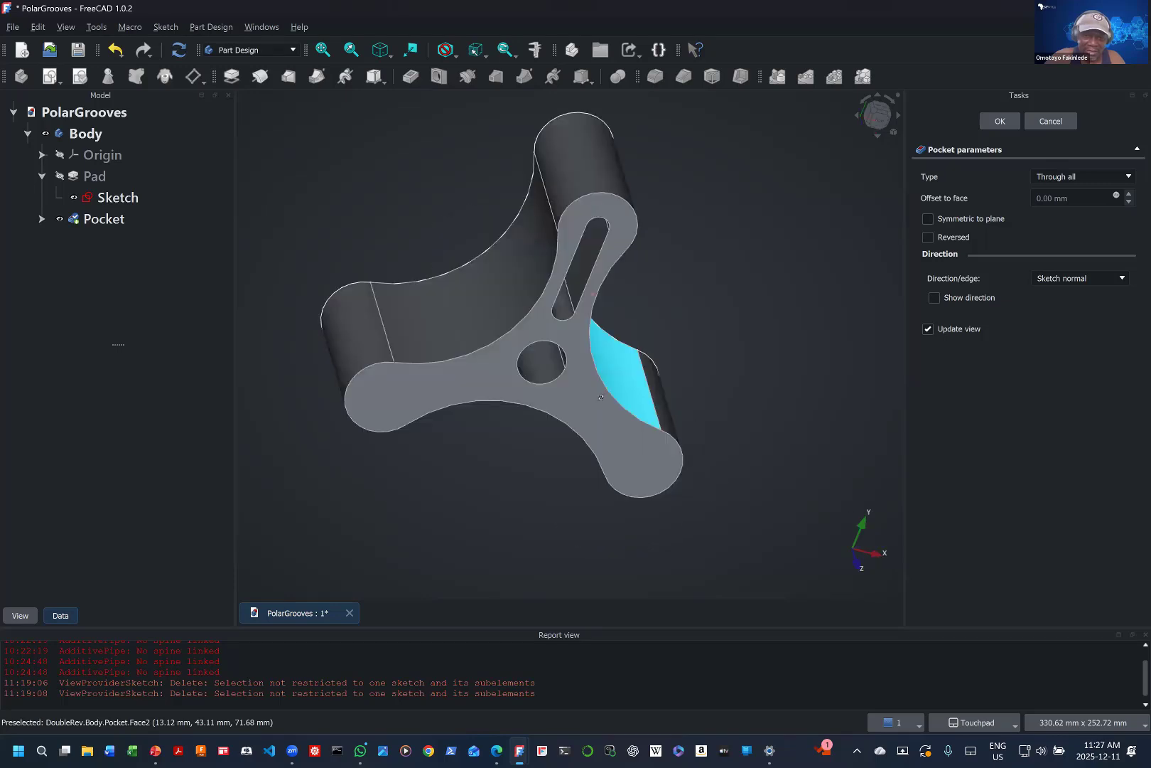
pyautogui.keyDown('alt'); pyautogui.moveTo(700, 490); pyautogui.dragTo(750, 482); pyautogui.keyUp('alt')
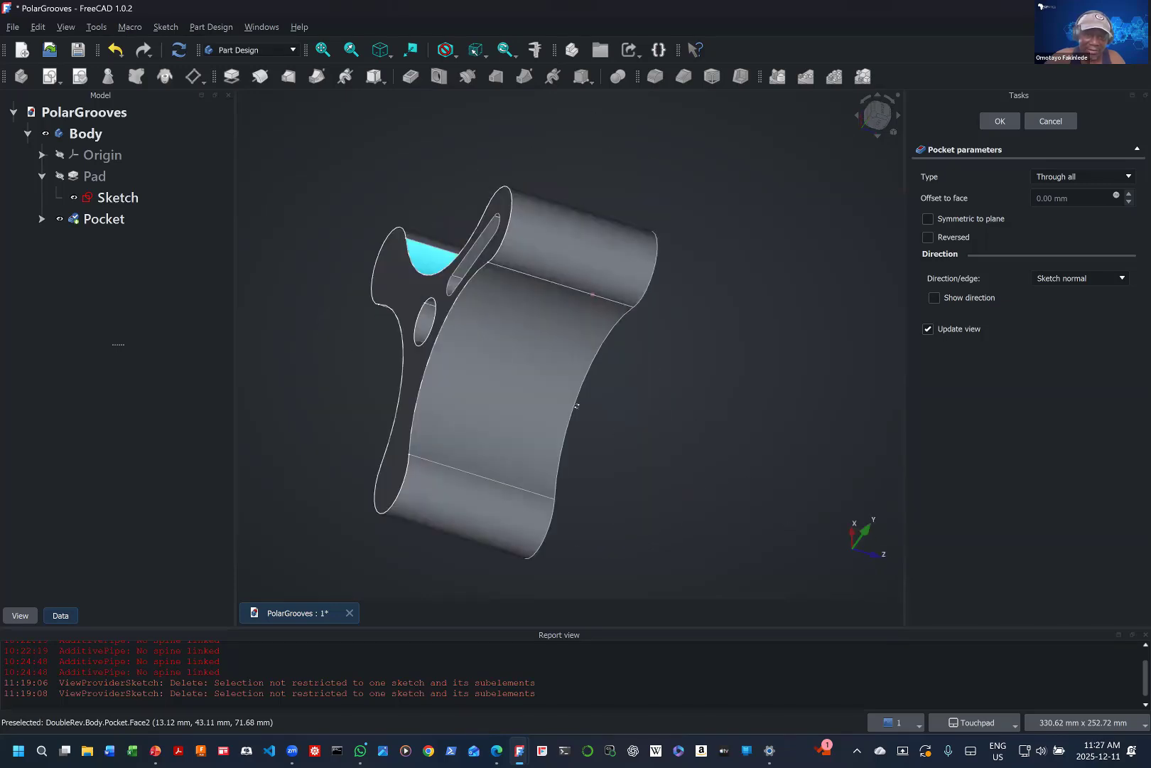
pyautogui.keyDown('alt'); pyautogui.moveTo(531, 322); pyautogui.dragTo(468, 238); pyautogui.keyUp('alt')
pyautogui.press('Home')
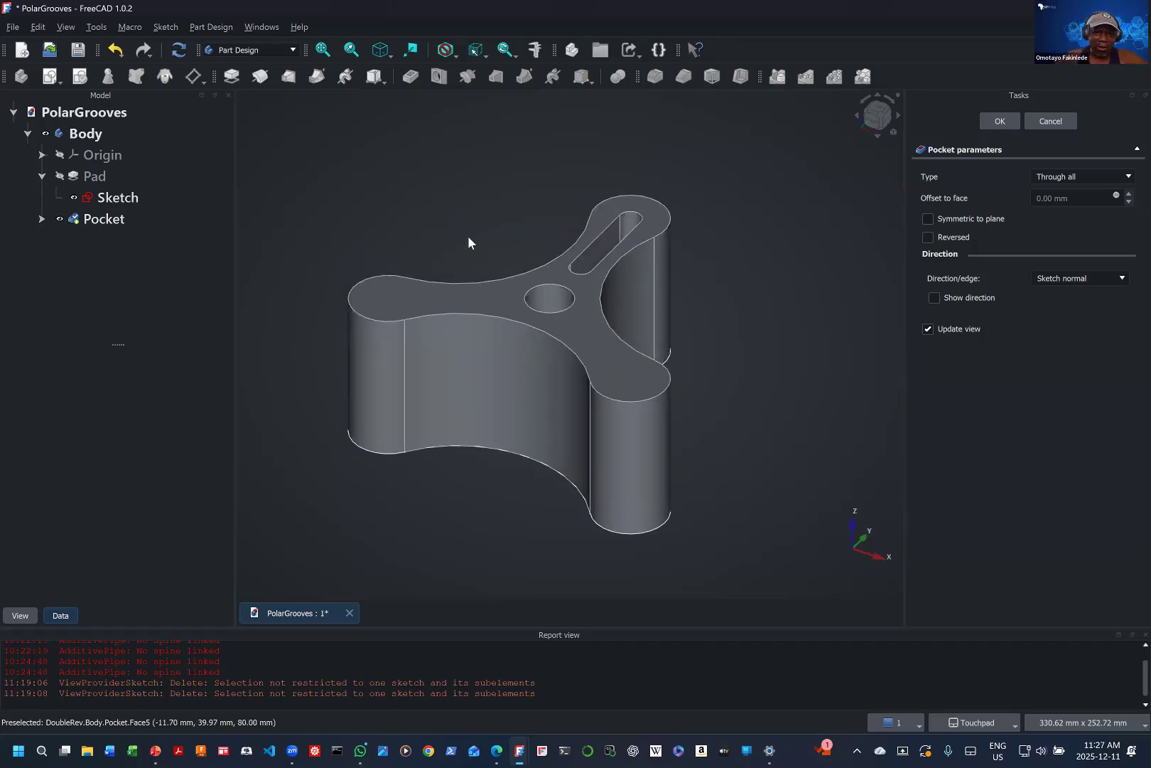
# Step: Select the Pocket feature in the body and accept its pocket parameters
pyautogui.click(119, 226)
pyautogui.rightClick(119, 226)
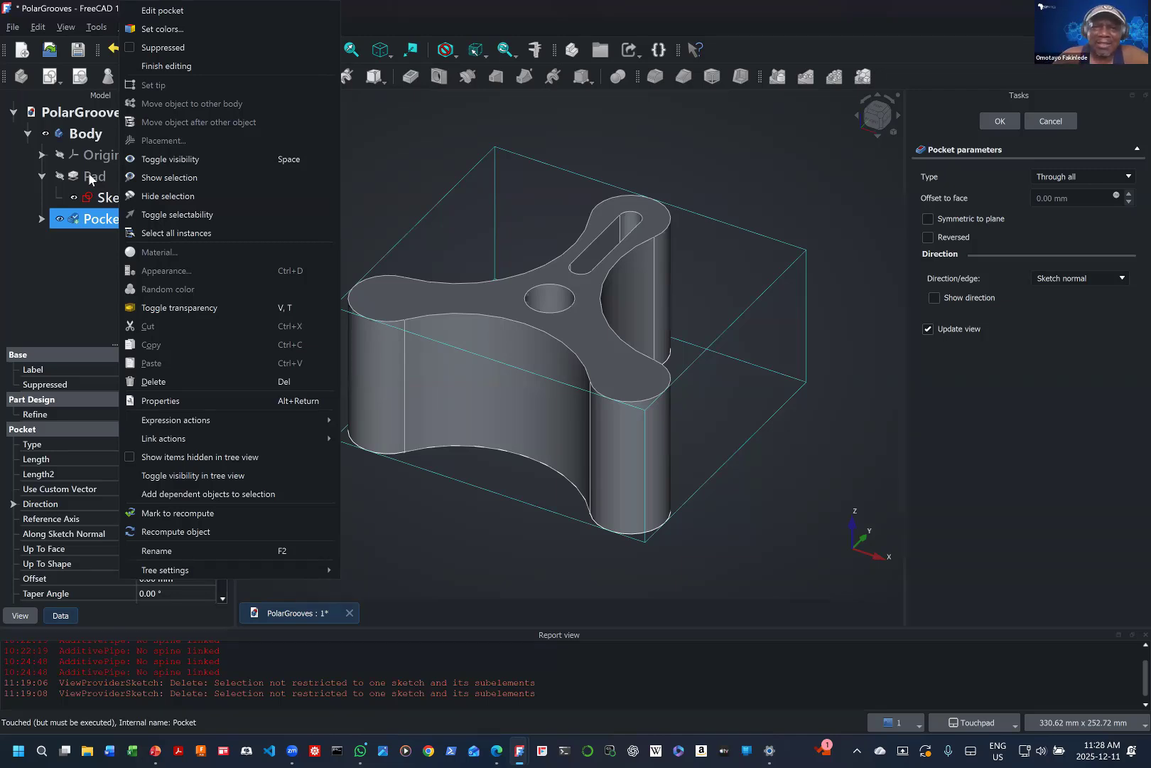
pyautogui.click(135, 221)
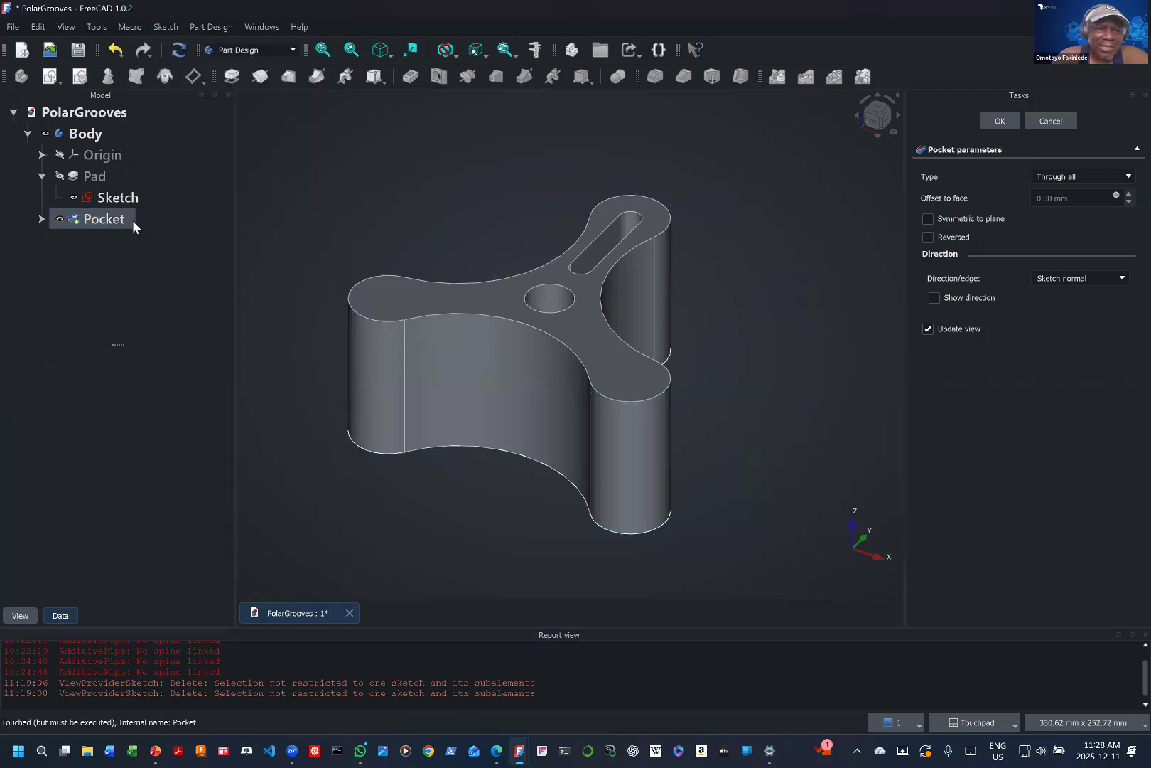
pyautogui.click(119, 220)
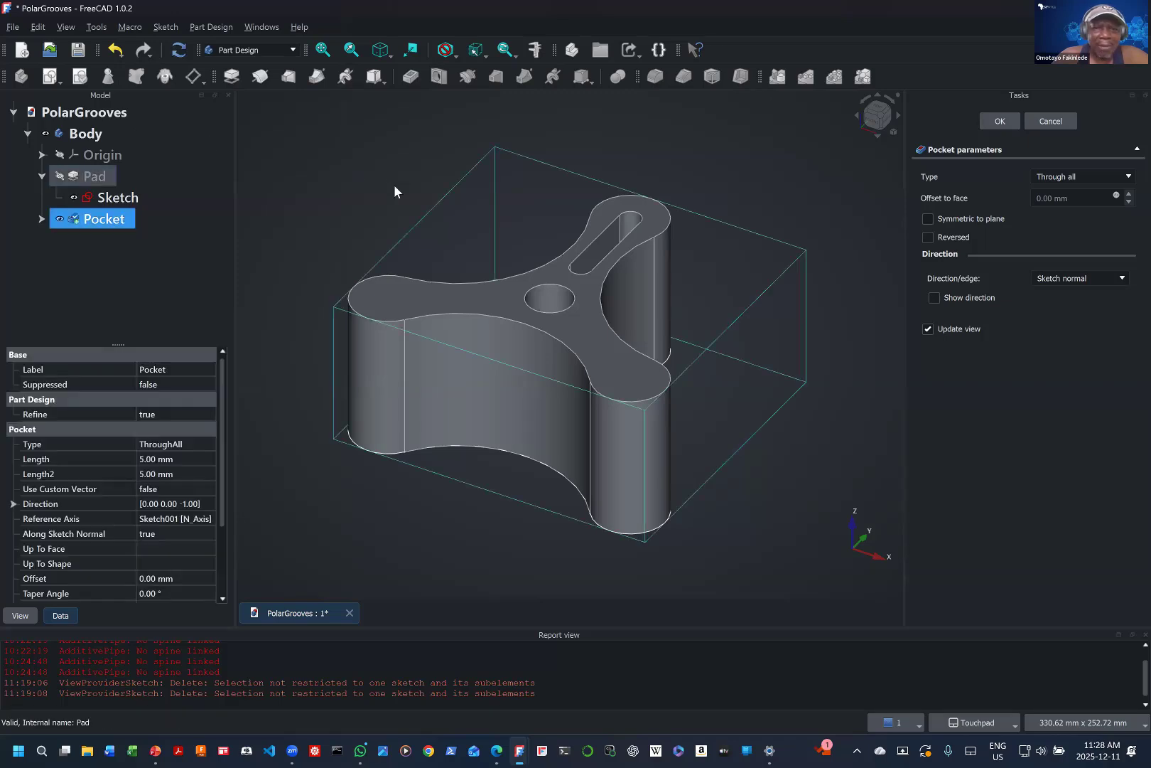
pyautogui.click(1001, 121)
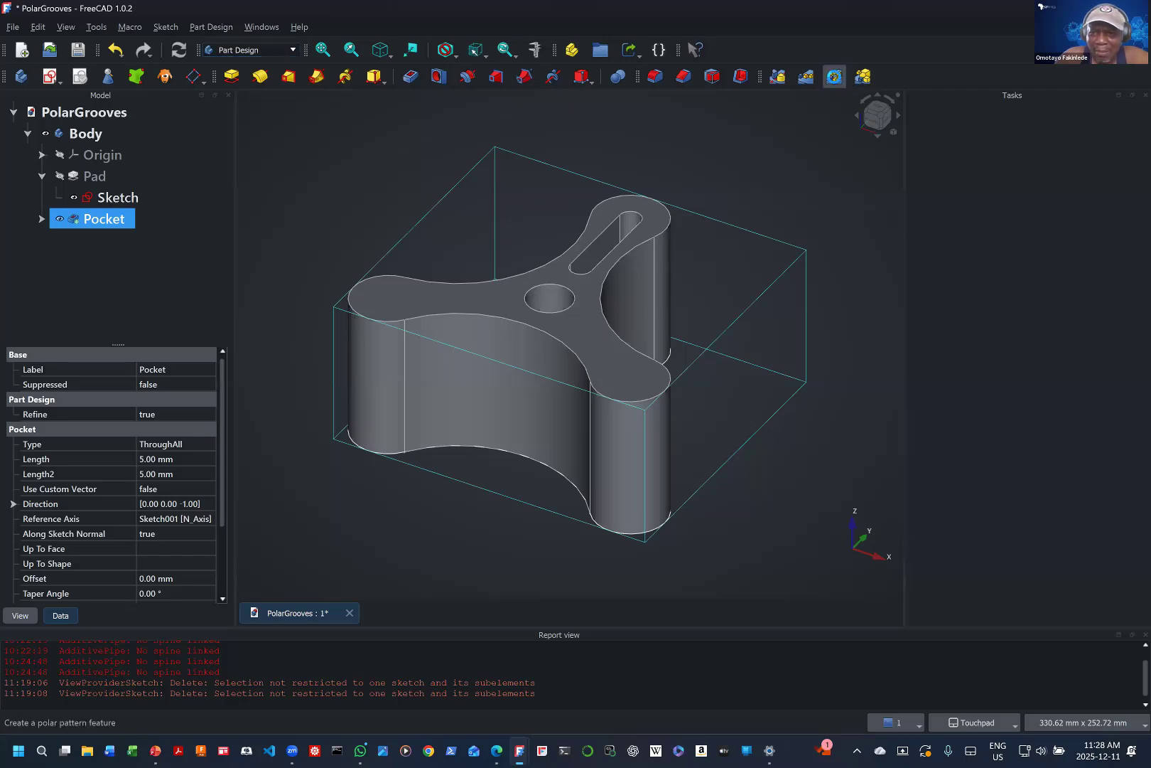
# Step: Create a polar pattern of the Pocket about the normal sketch axis with 3 occurrences over 360°, and inspect the three slots
pyautogui.click(835, 78)
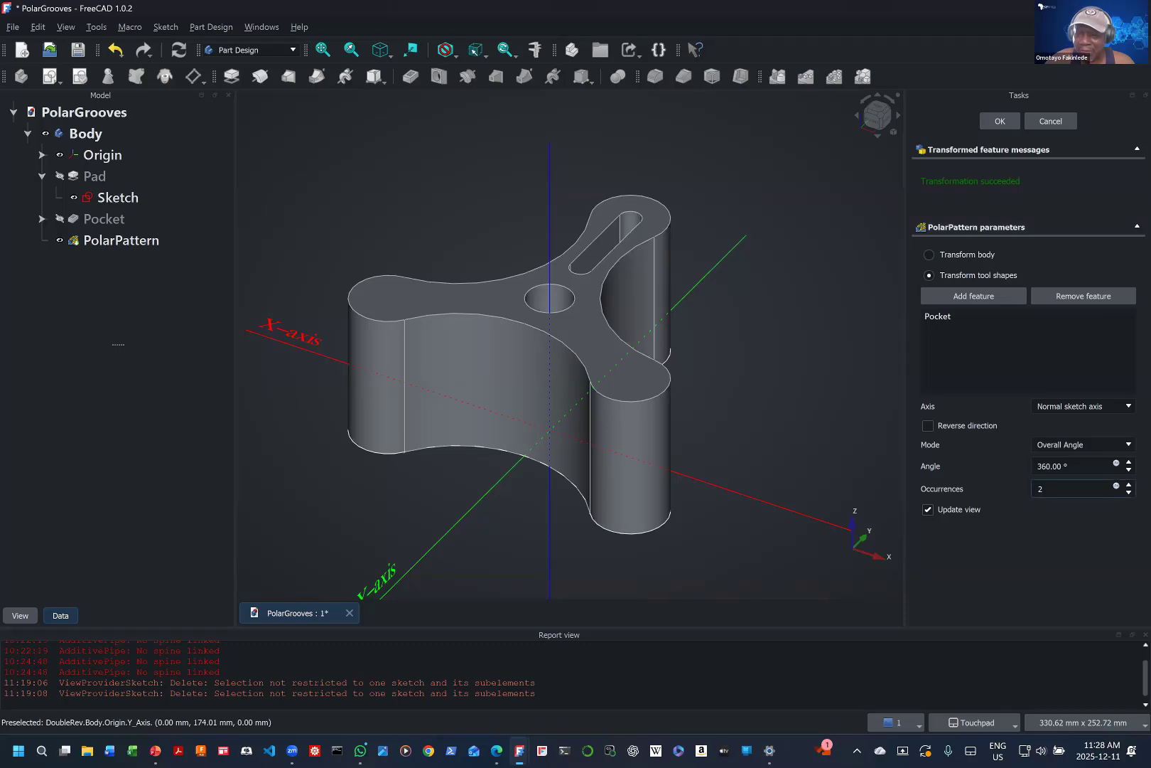
pyautogui.scroll(1, 1091, 492)
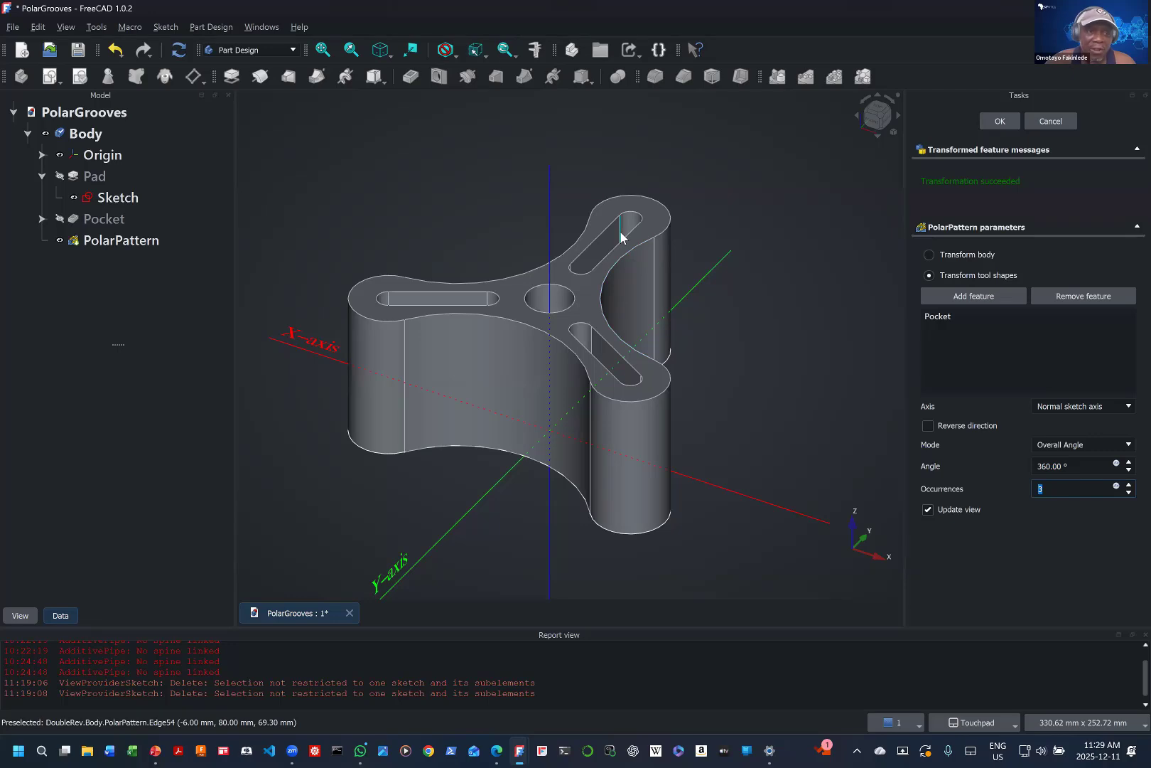
pyautogui.click(1003, 123)
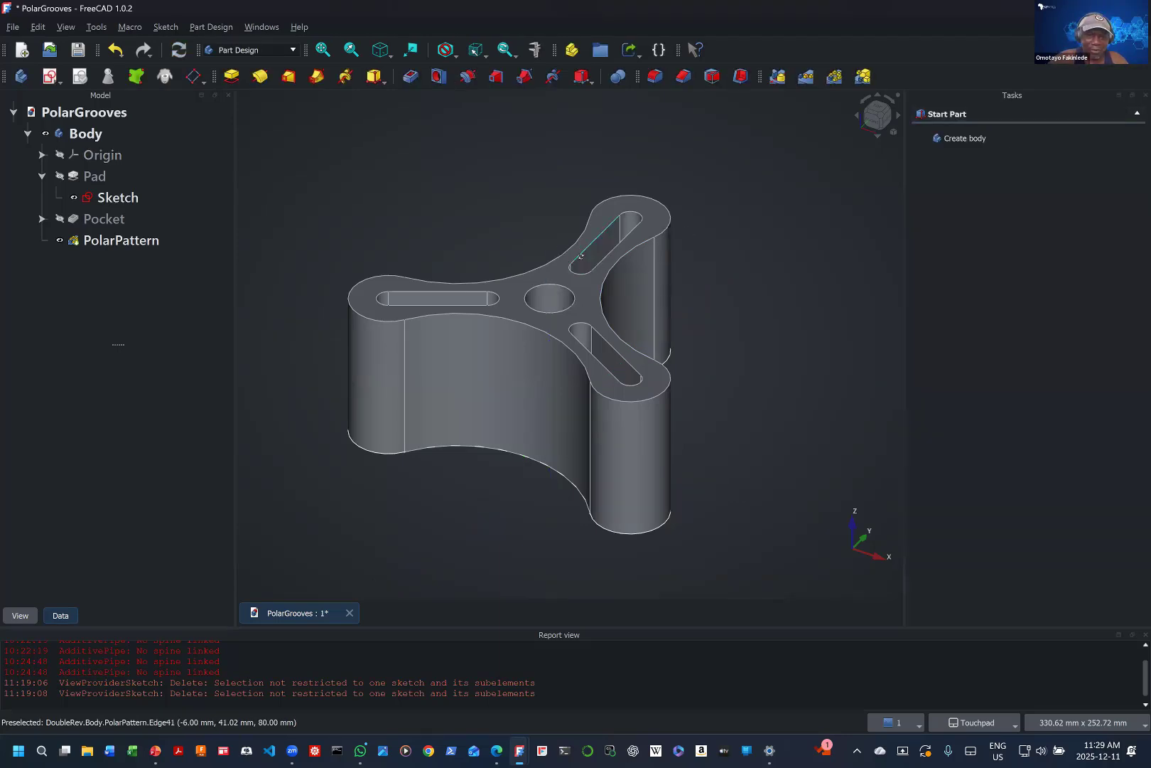
pyautogui.keyDown('shift'); pyautogui.moveTo(553, 404); pyautogui.dragTo(637, 263); pyautogui.keyUp('shift')
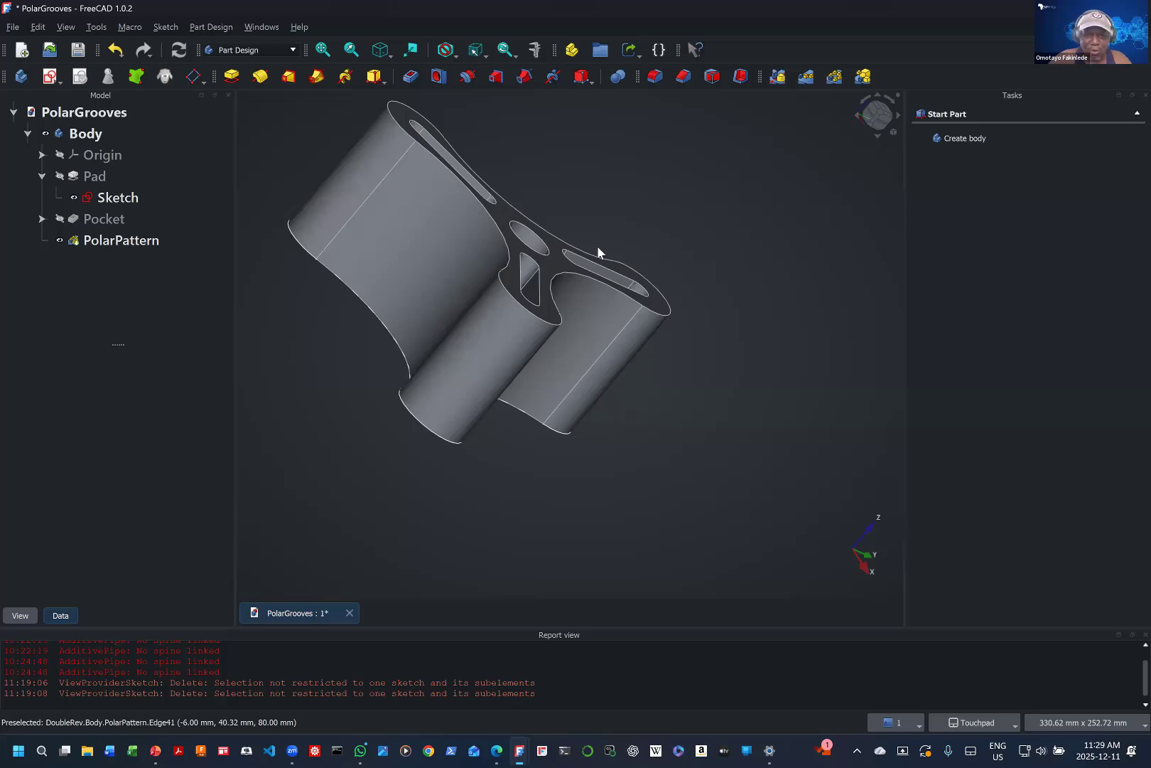
pyautogui.press('0')
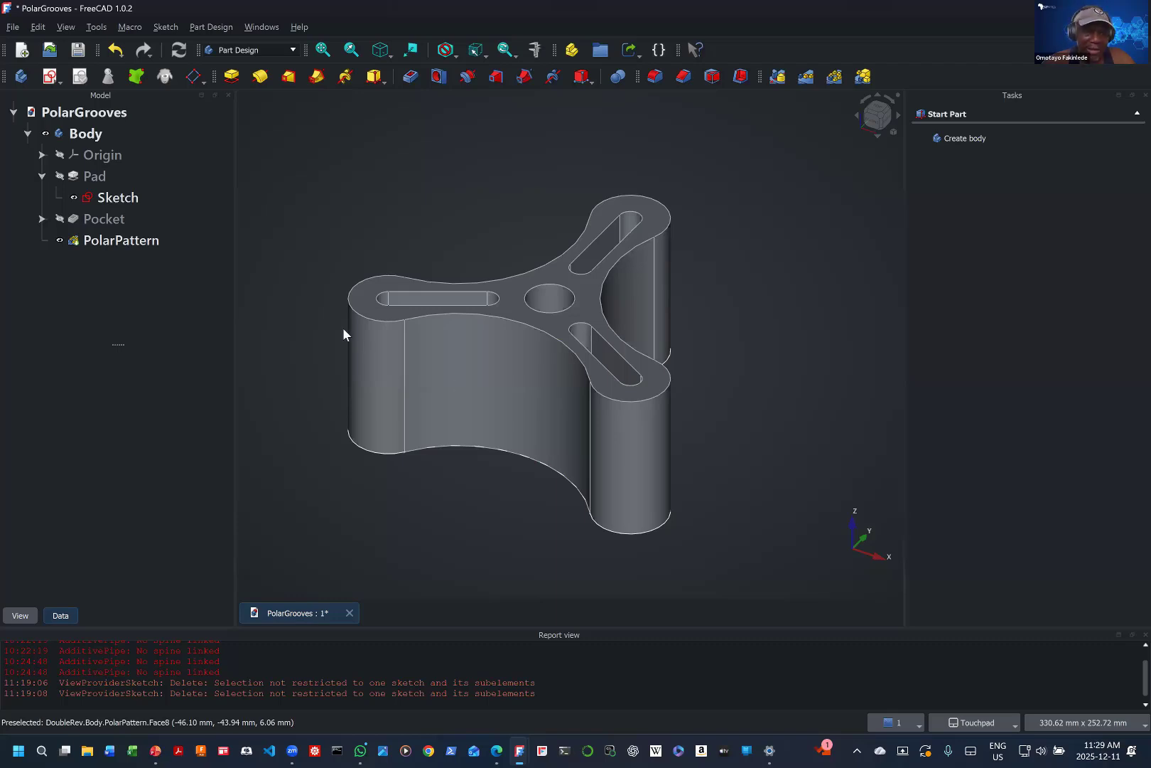
# Step: Switch to the PowerPoint presentation and start the slide show from the Circular Patterns slide
pyautogui.hotkey('alt', 'Tab')
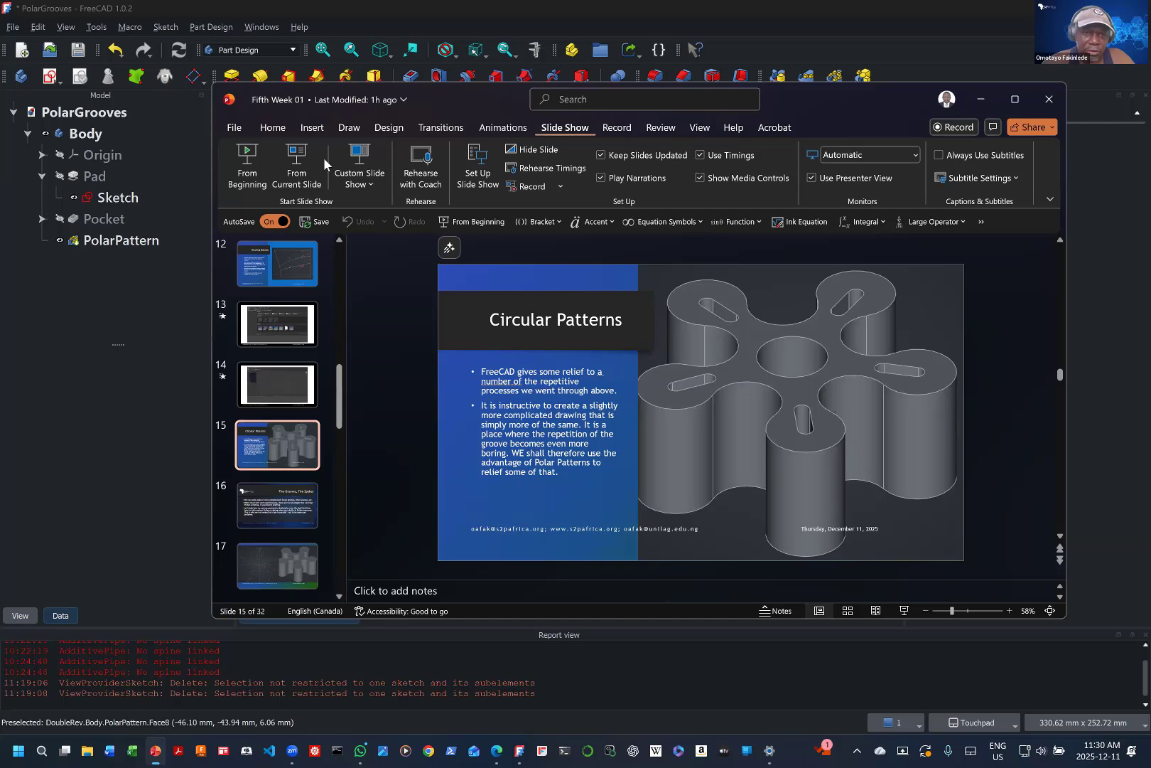
pyautogui.click(301, 162)
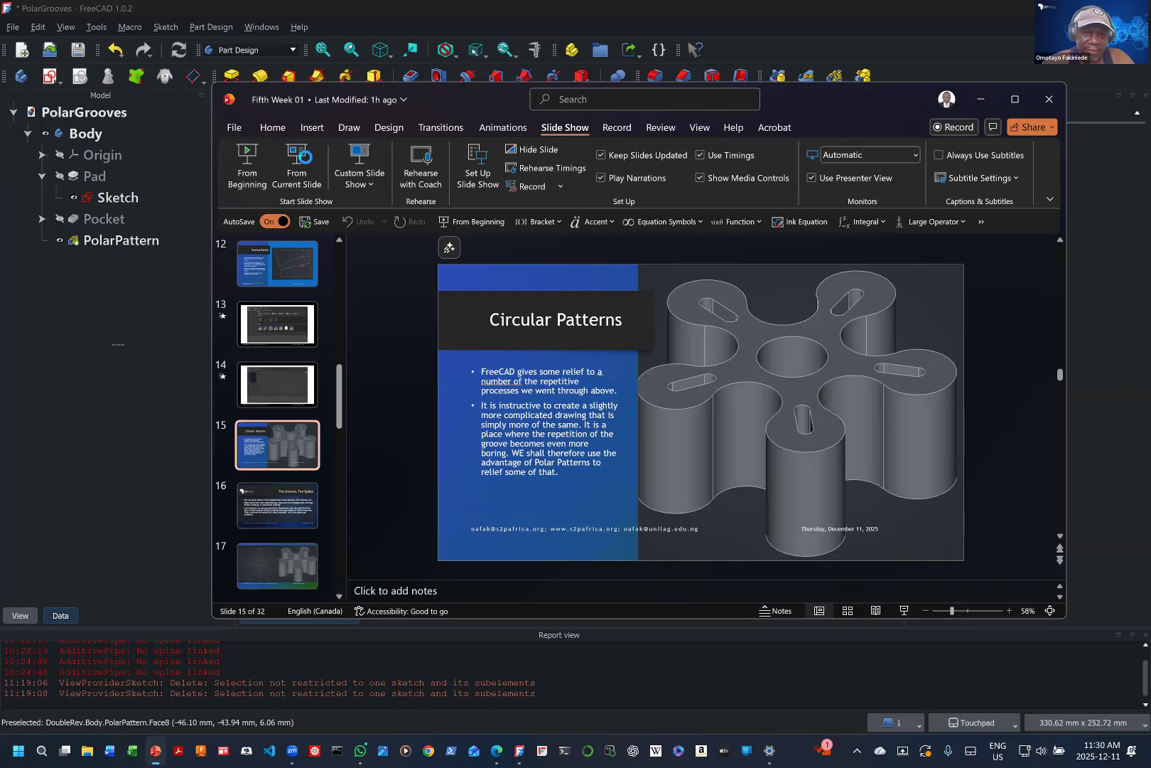